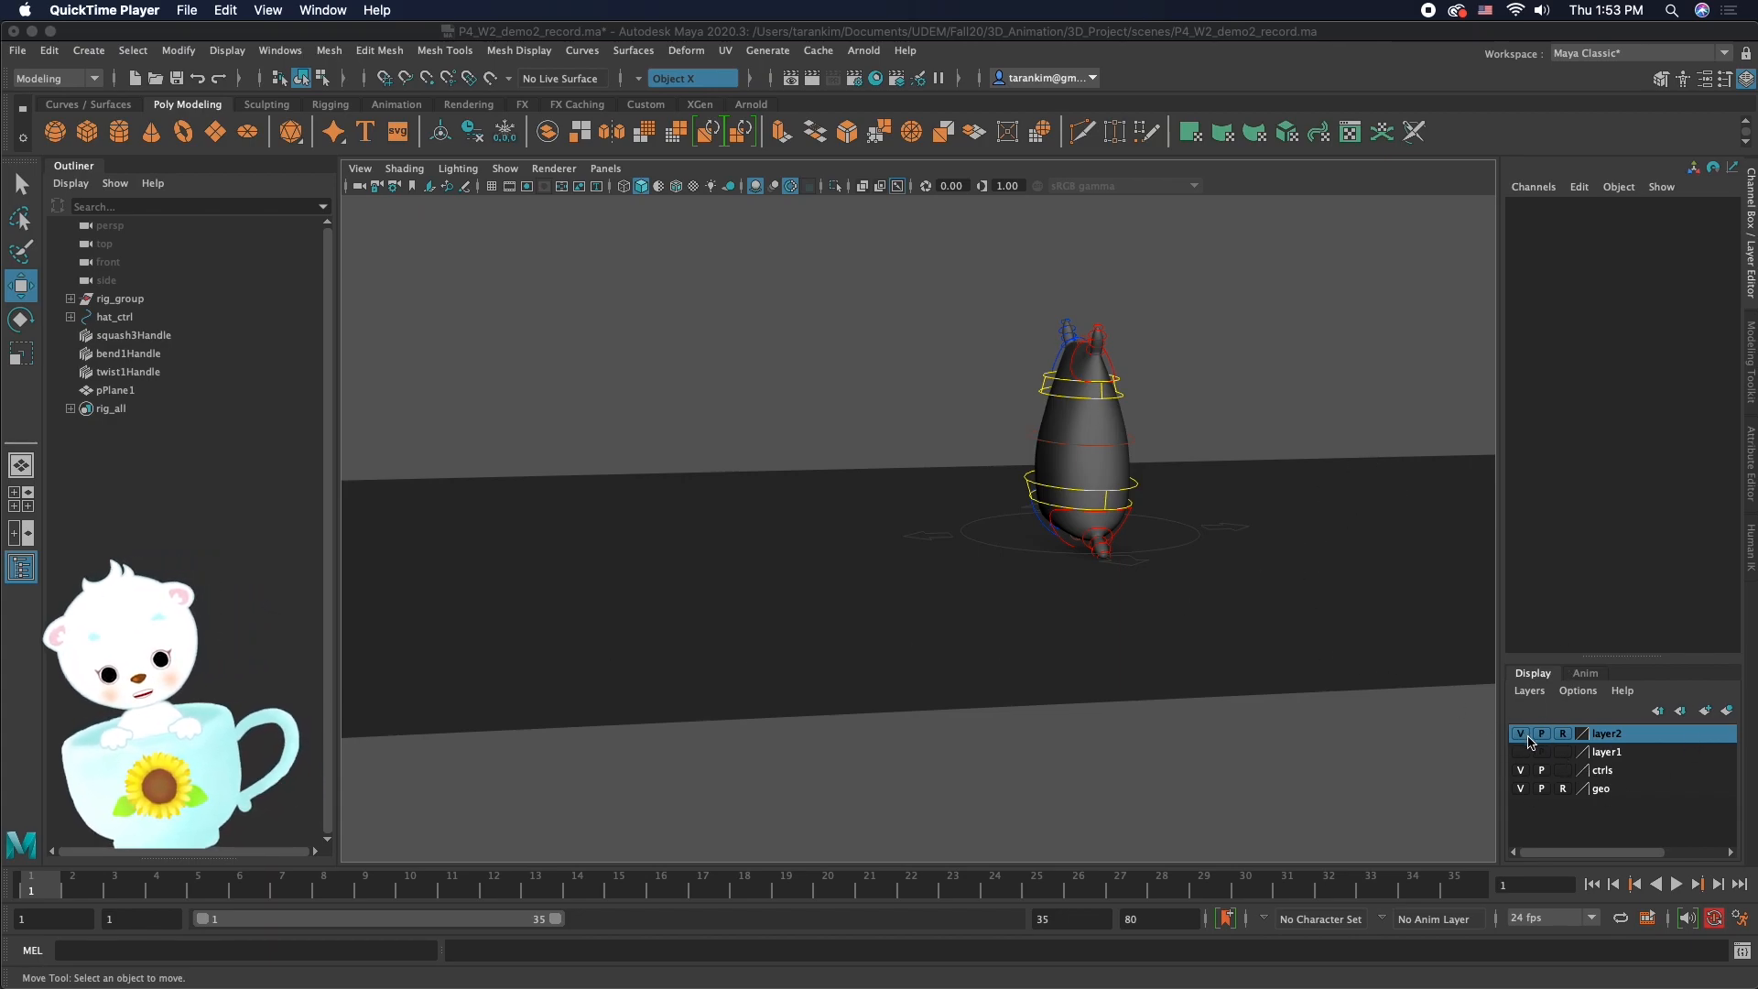
click(1568, 732)
click(1567, 733)
click(1564, 732)
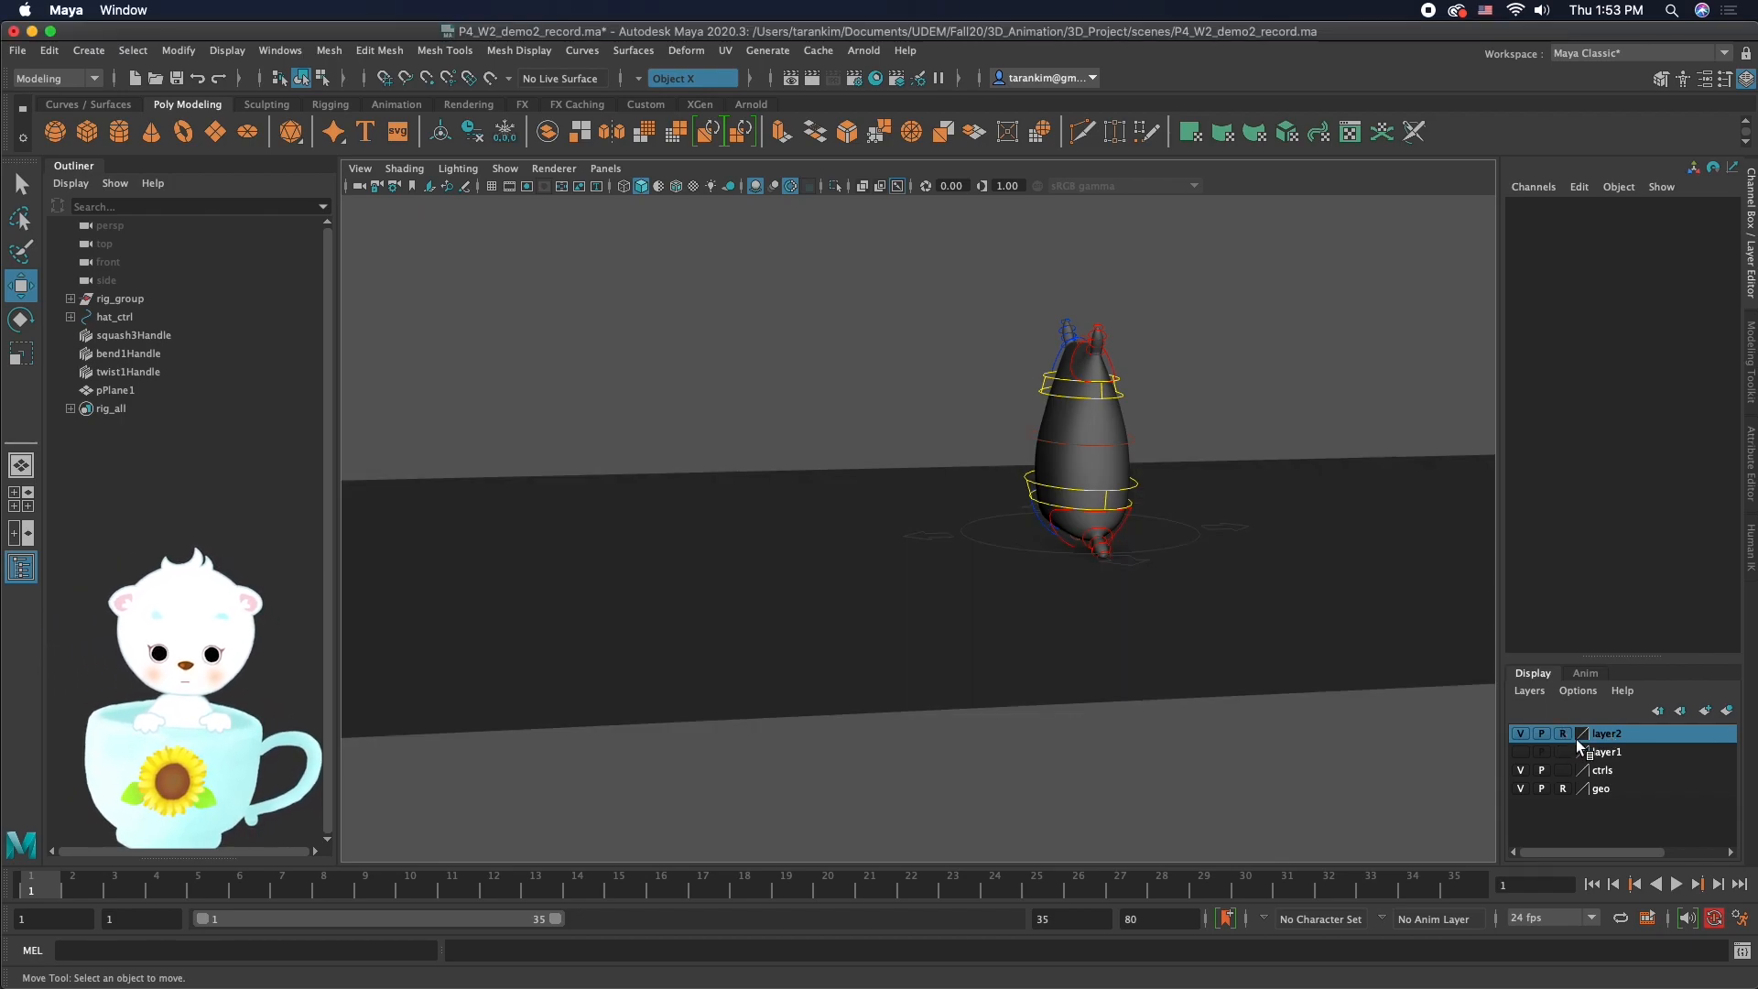
click(20, 50)
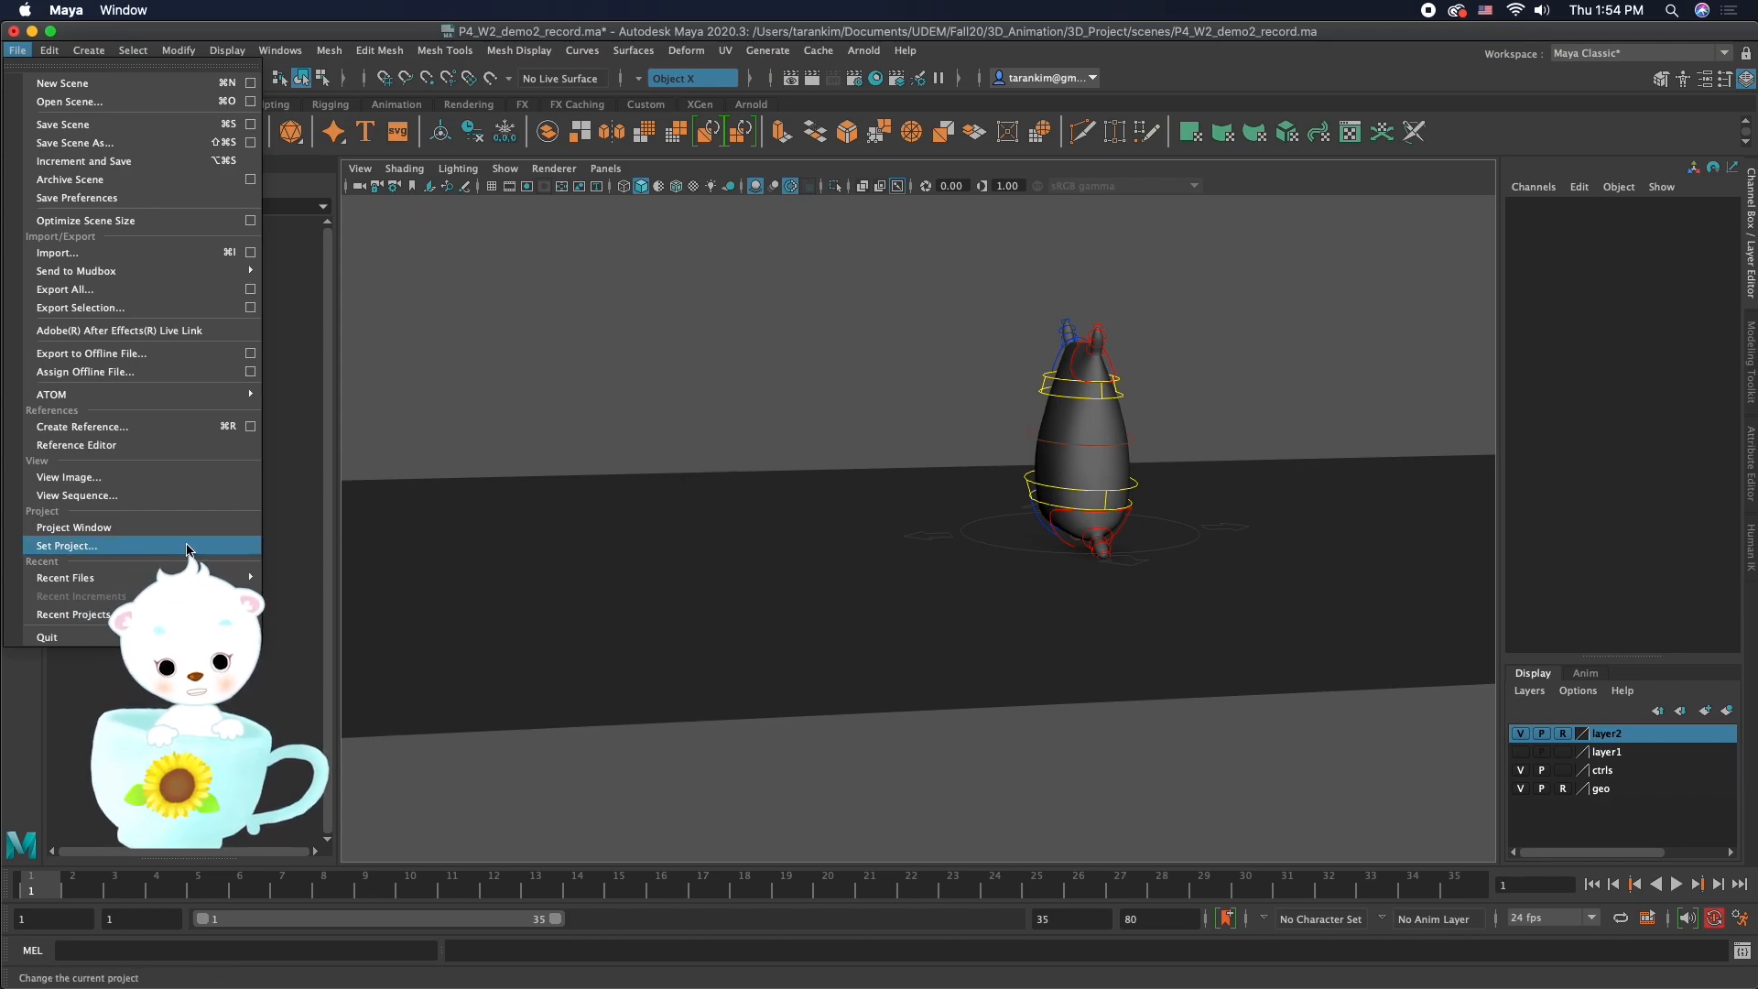
click(808, 290)
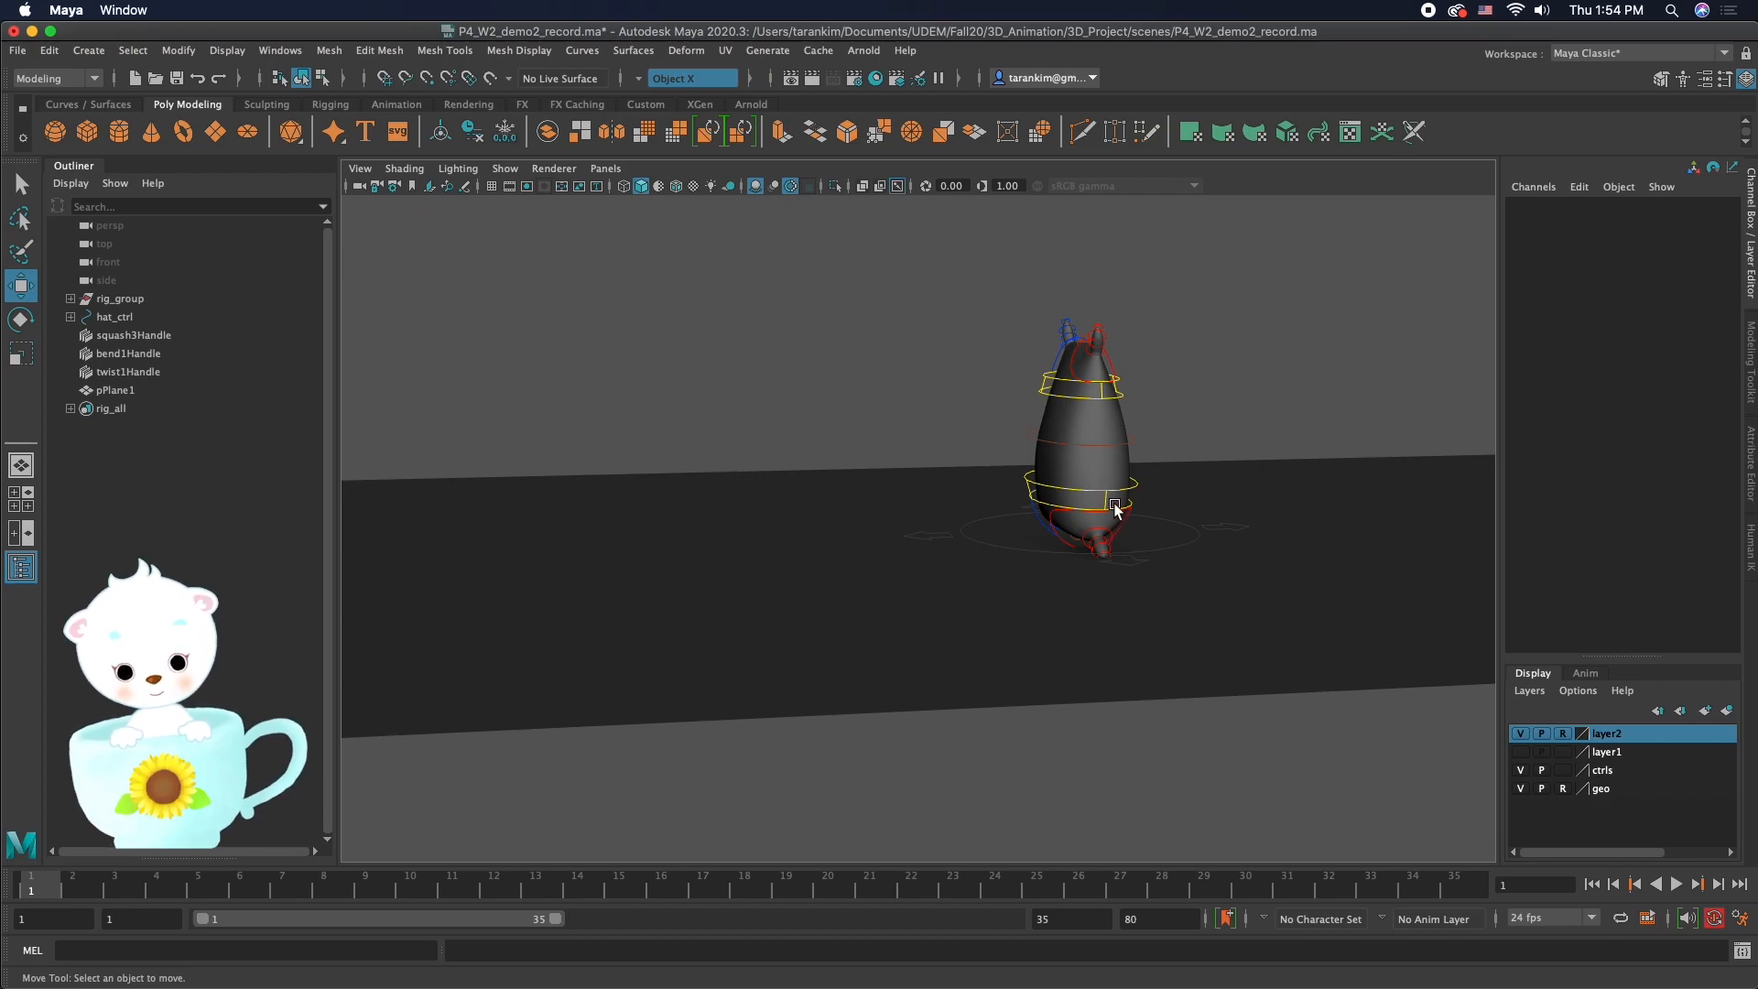
Step: Rotate the flour sack's bottom body control to about -17° in X and 5.8° in Z
alt+right_drag(946, 560, 1077, 560)
mouse_move(1078, 560)
alt+mouse_down()
mouse_move(1040, 585)
mouse_move(1087, 599)
mouse_move(1107, 569)
alt+mouse_up()
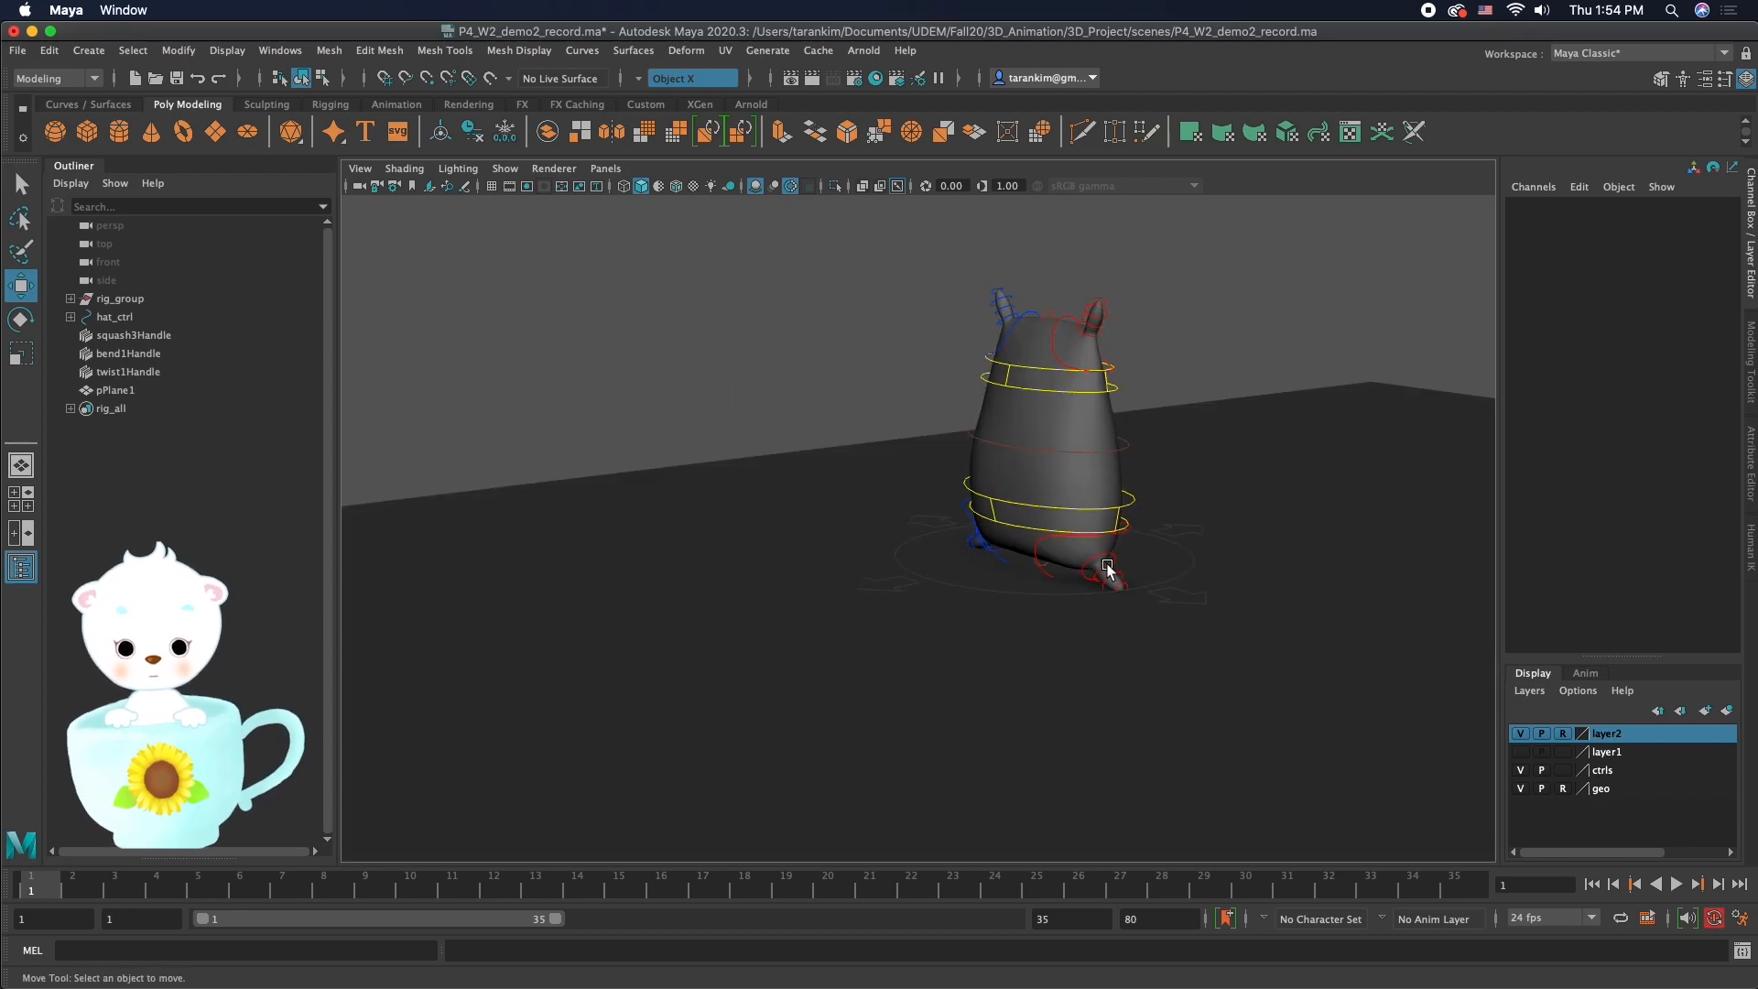
click(1102, 505)
key(e)
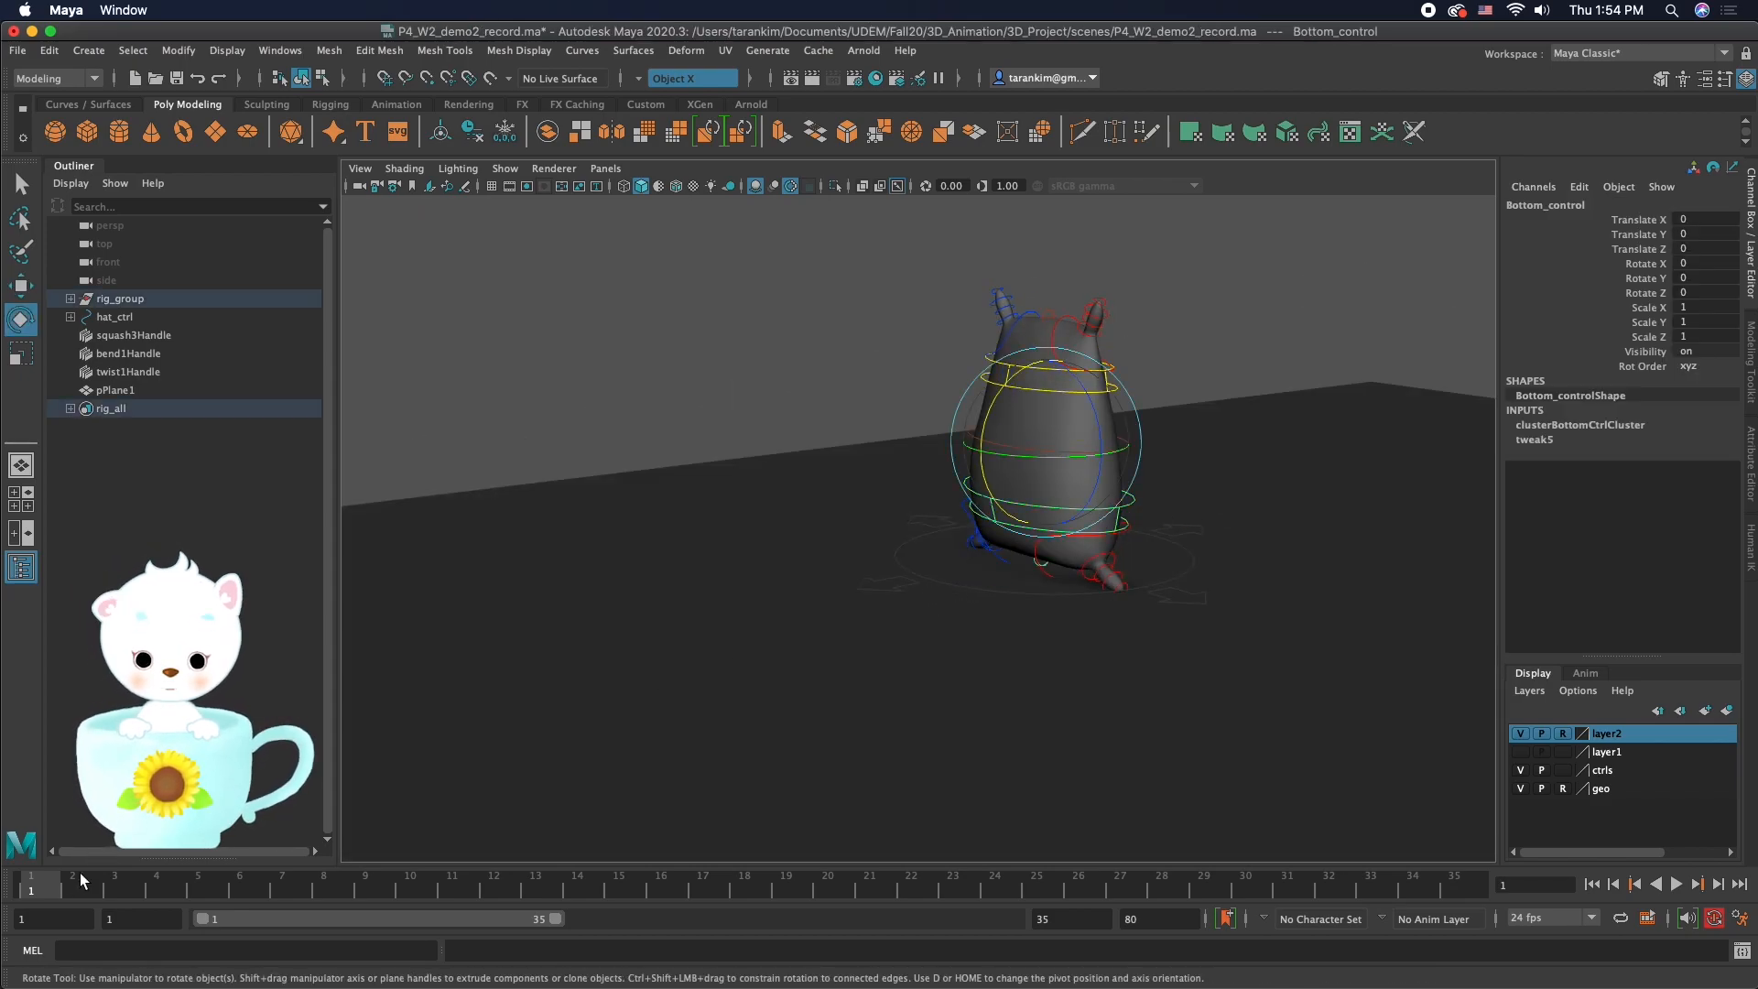
drag(1053, 443, 917, 482)
Step: Rotate the sack's top body control to about -30.3° in X, -2.1° in Y and -8.3° in Z
click(1119, 377)
click(1108, 387)
click(1146, 316)
Step: Rotate the left bottom-arm shoulder control to about -15.7° in Y
click(895, 510)
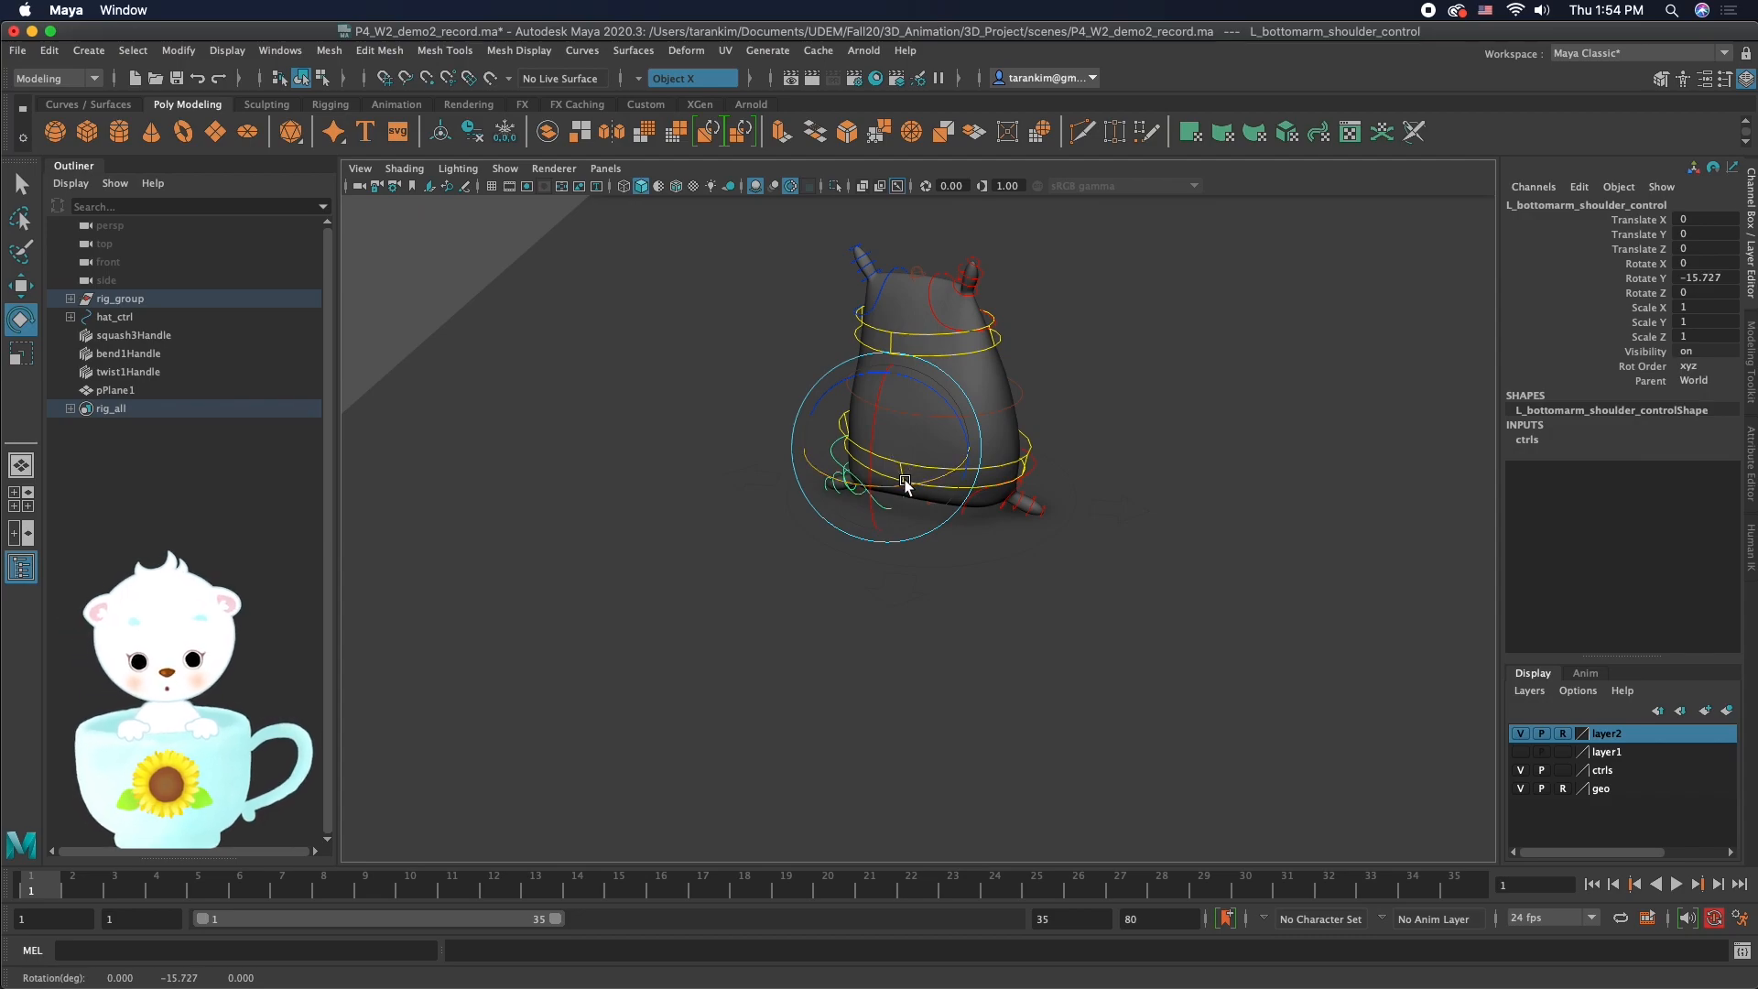
key(w)
drag(898, 411, 913, 392)
Step: Lower the bottom body control to about -0.32 and the top body control to about -0.16 in Translate Y
click(923, 482)
alt+drag(922, 483, 929, 499)
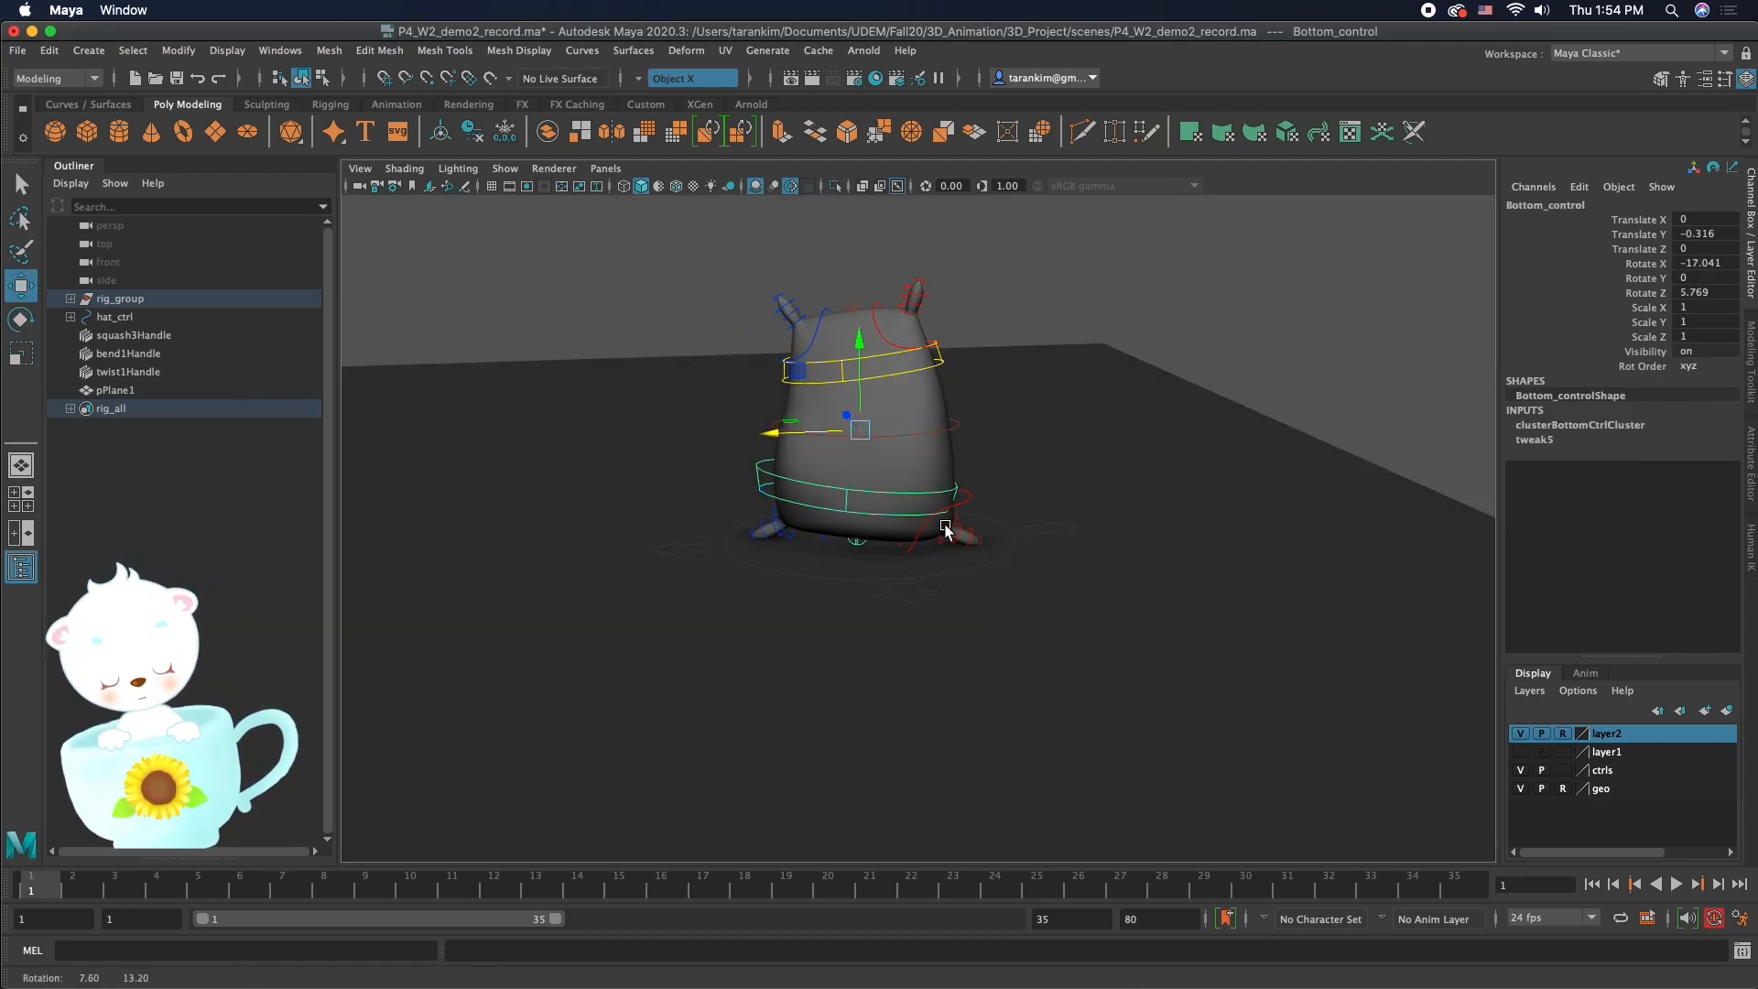
click(942, 356)
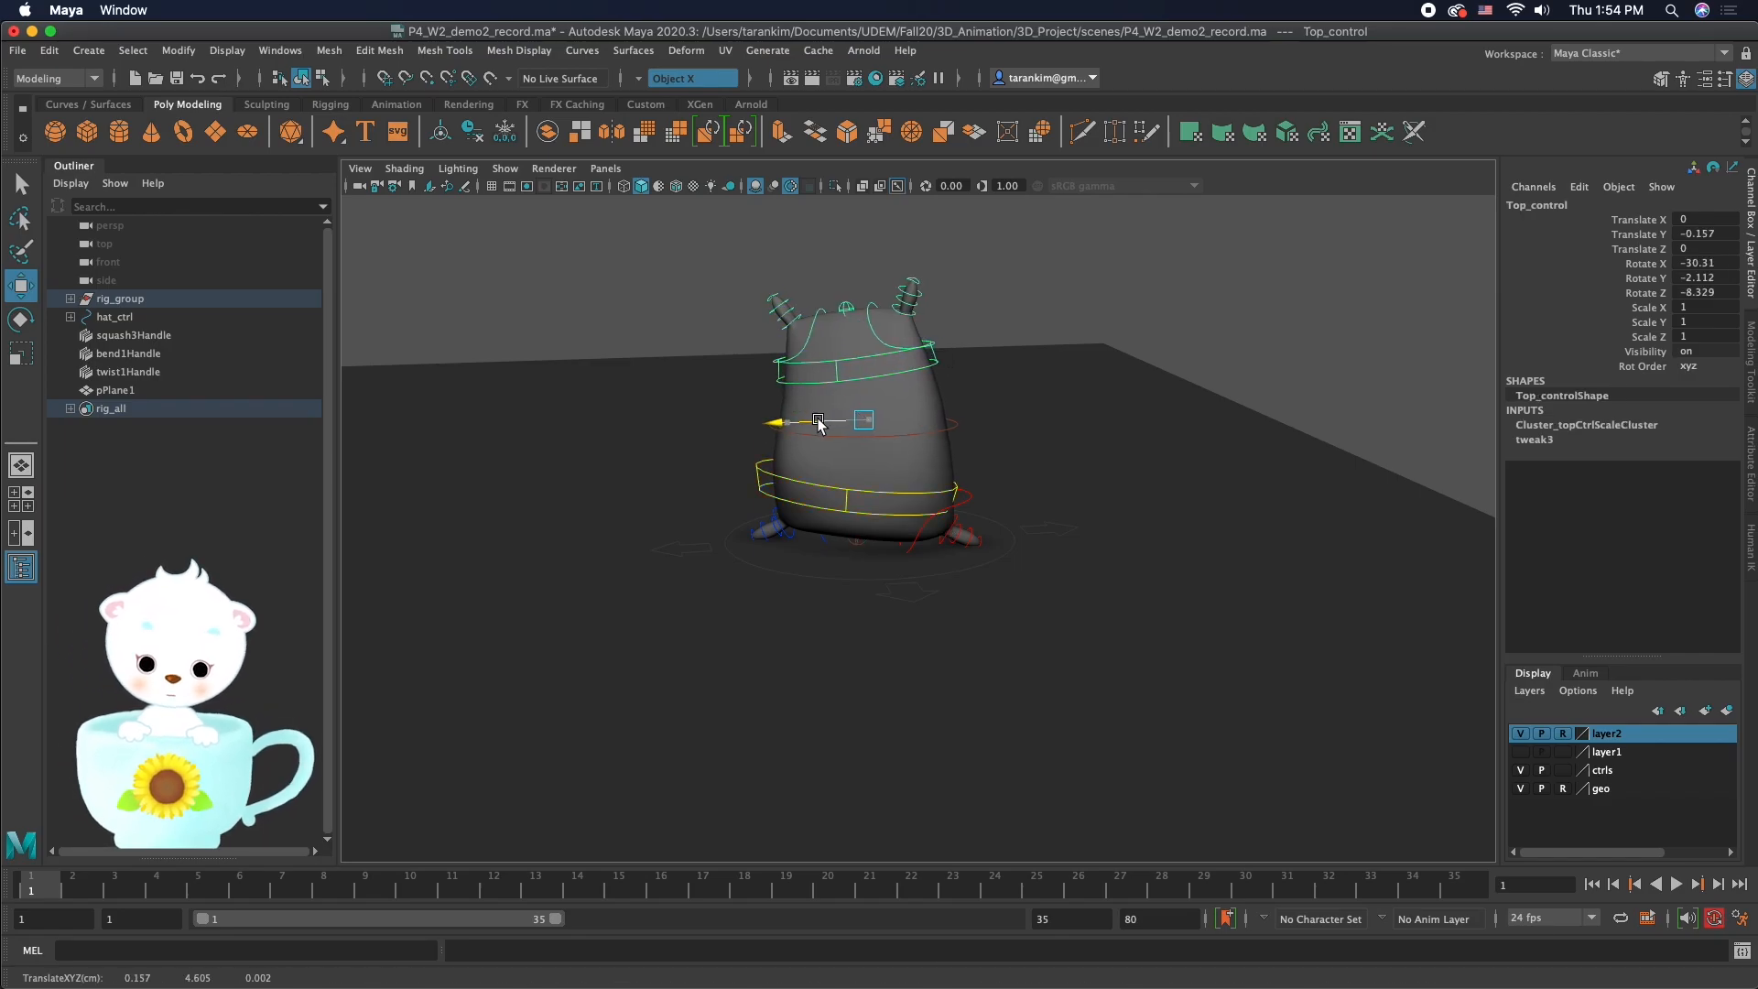
alt+drag(1011, 471, 1118, 545)
Step: Rotate the right bottom-arm shoulder control to about -15.3° in Y and try shifting it slightly along X
click(1084, 509)
key(e)
key(w)
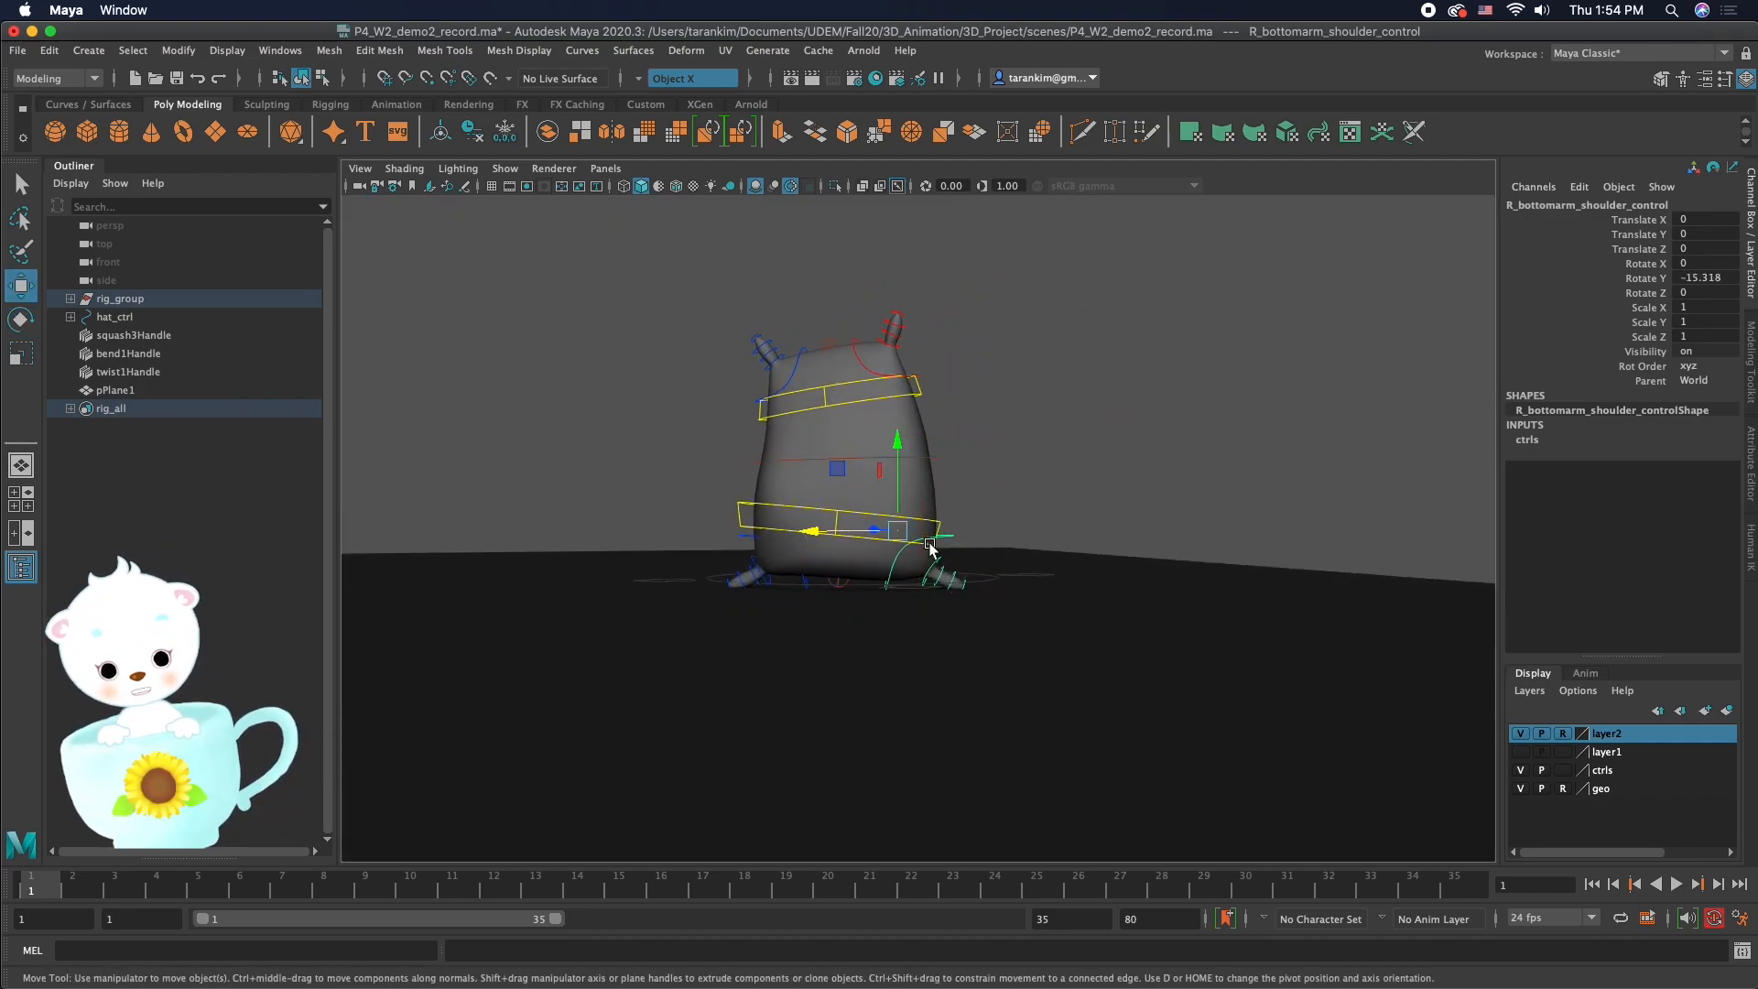
drag(834, 537, 829, 534)
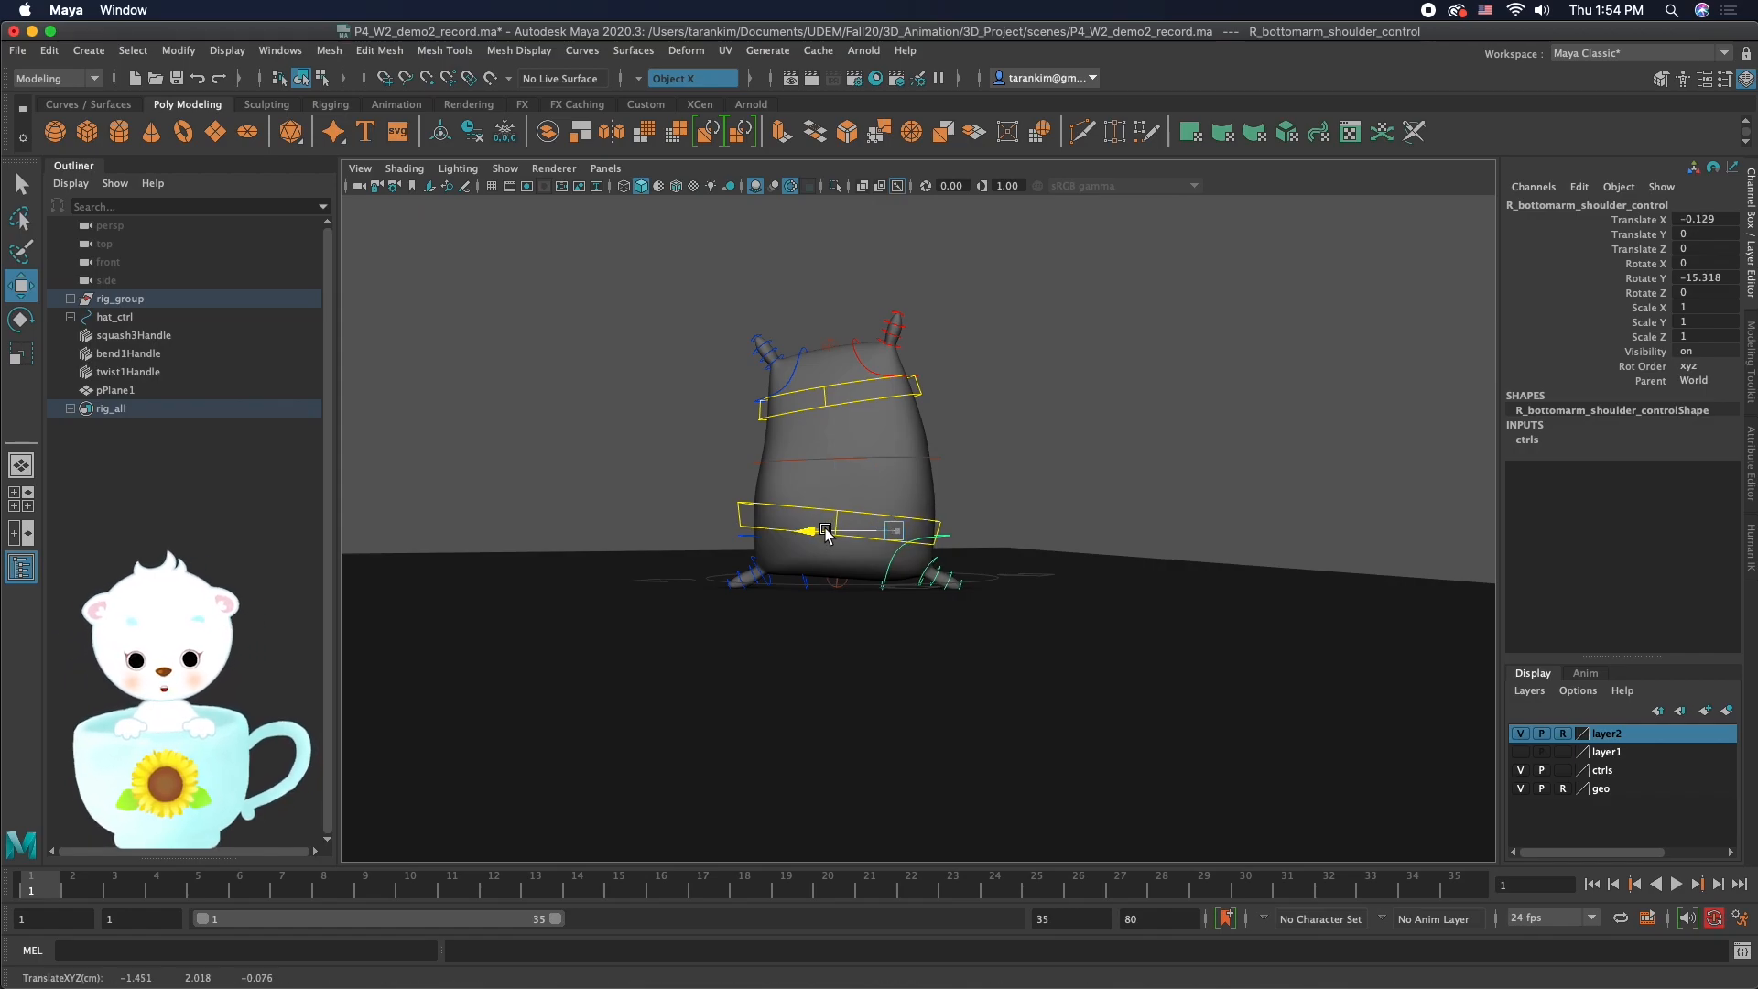
Step: Lower the body further, with the bottom control at about -0.51 and the top control at about -0.22 in Translate Y
click(795, 511)
drag(820, 476, 916, 534)
Step: Move the right bottom-arm shoulder control to about 0.59 in Z and rotate it to about -25.6° in Y
click(902, 549)
alt+drag(1051, 551, 807, 553)
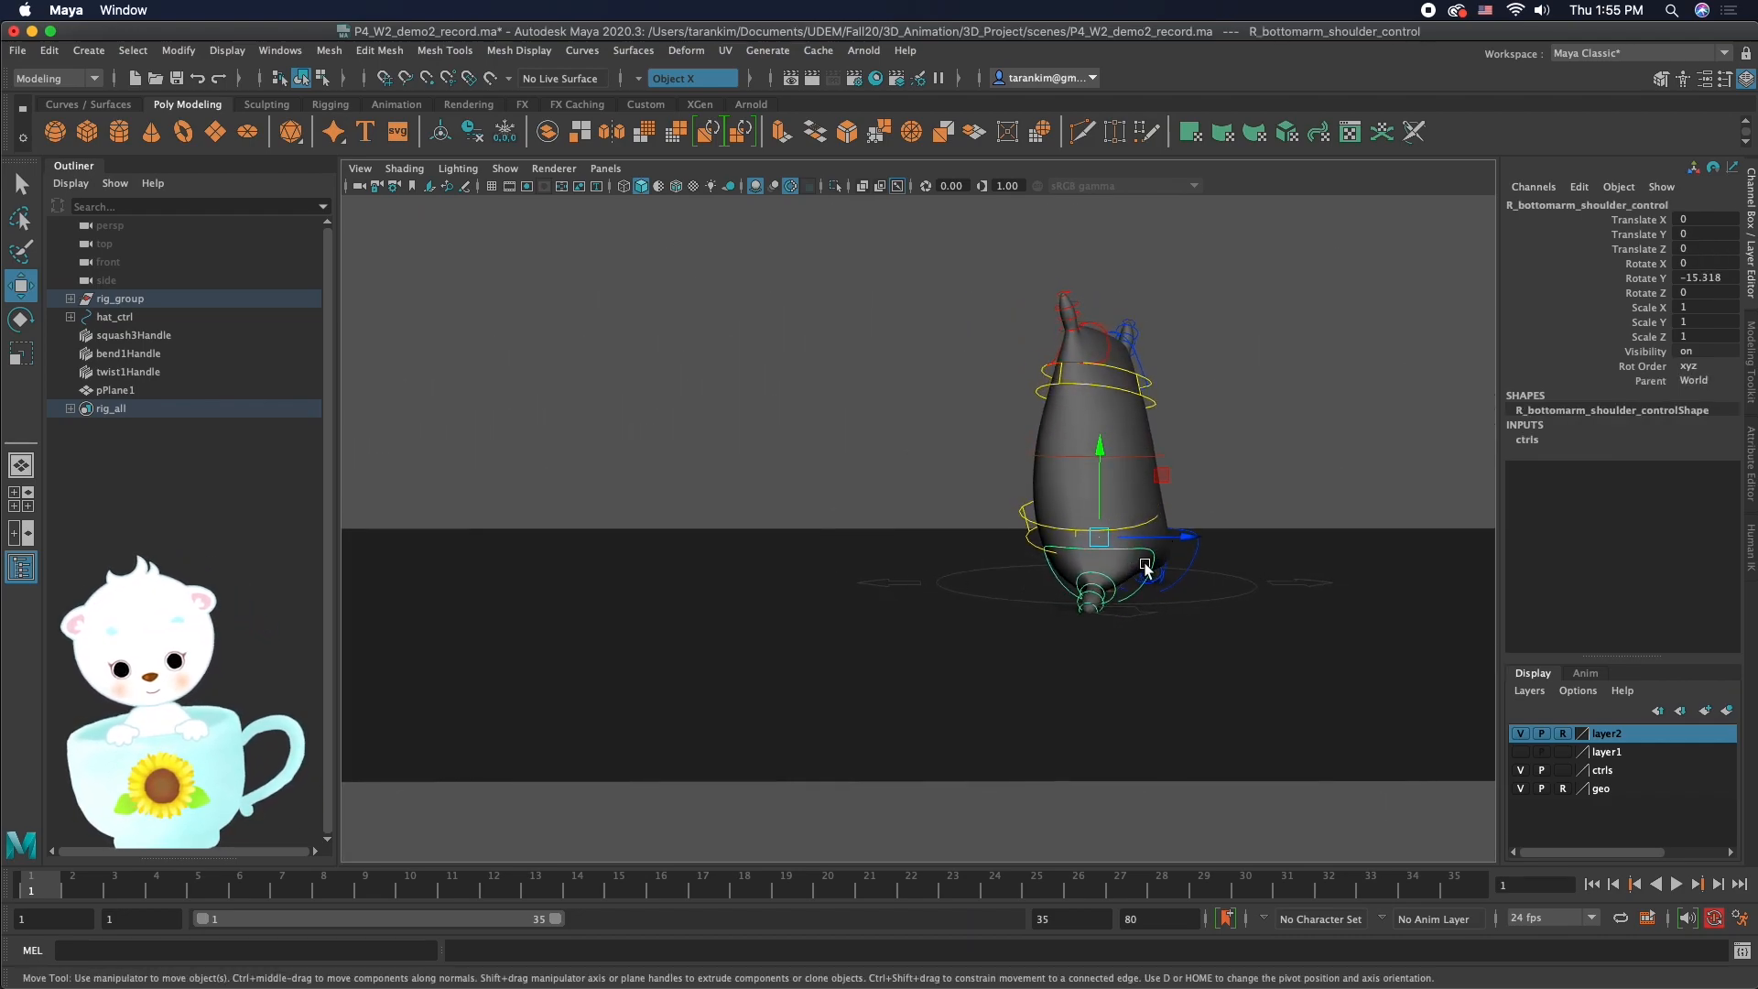
drag(1181, 535, 1175, 538)
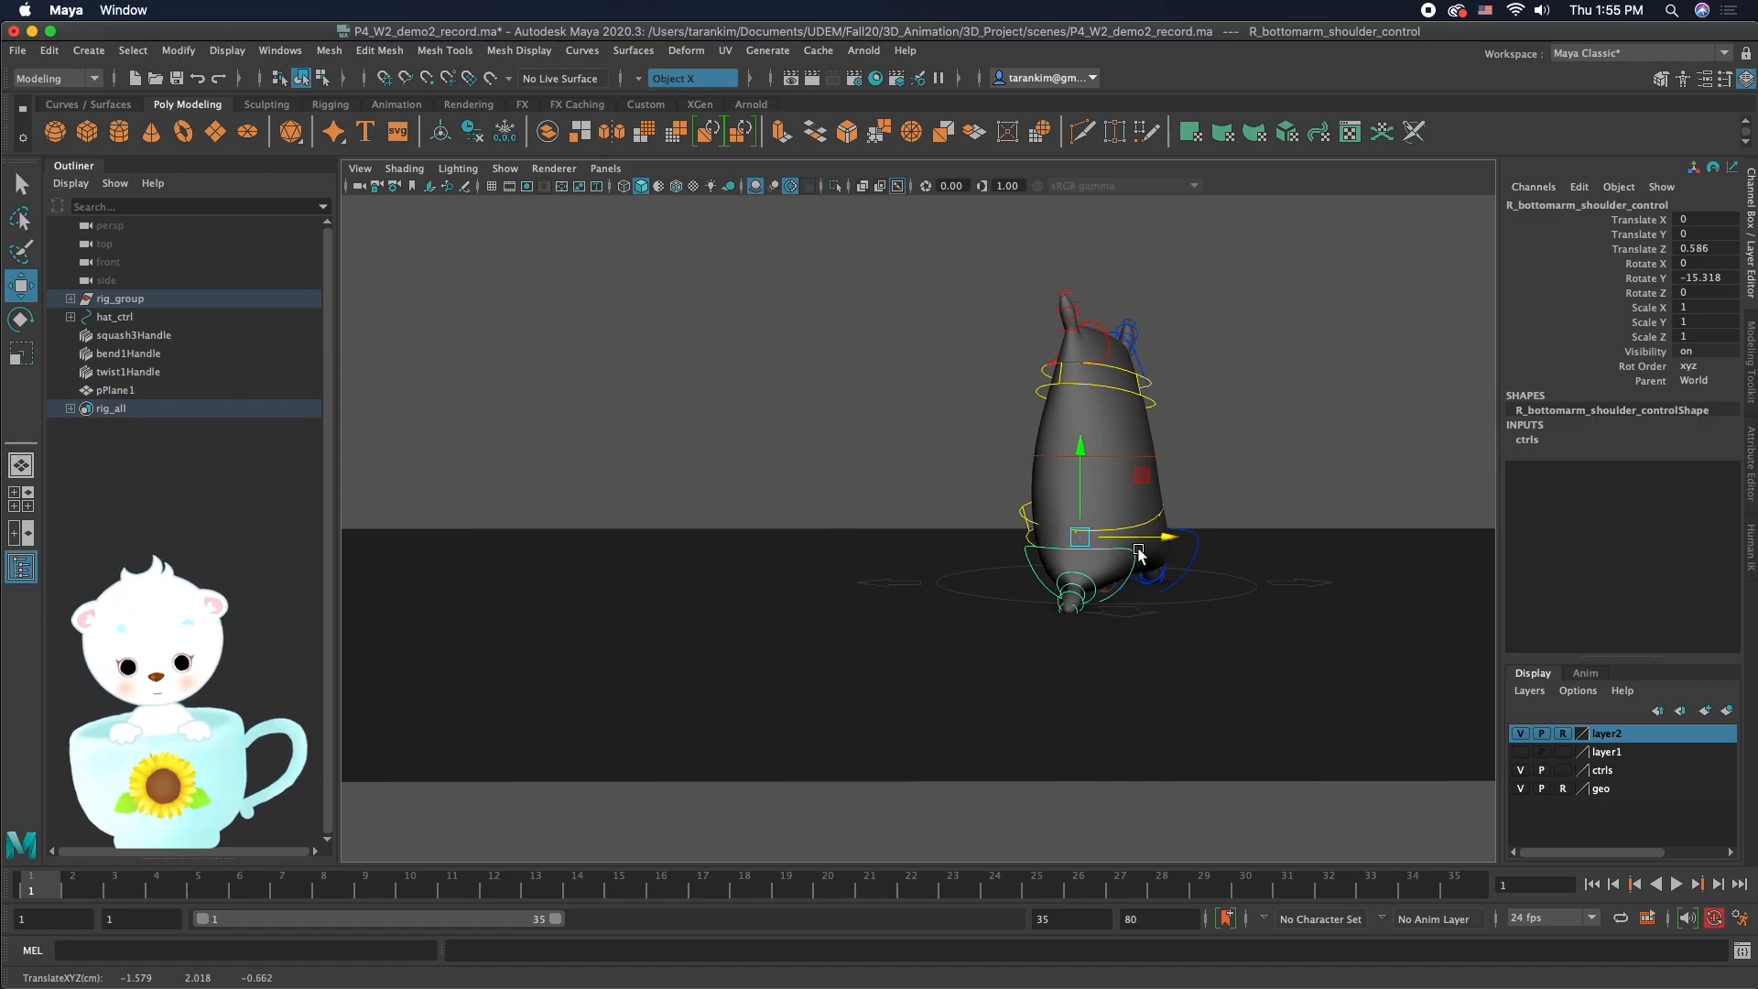
key(e)
drag(1149, 549, 1373, 563)
key(w)
alt+drag(1032, 560, 1102, 573)
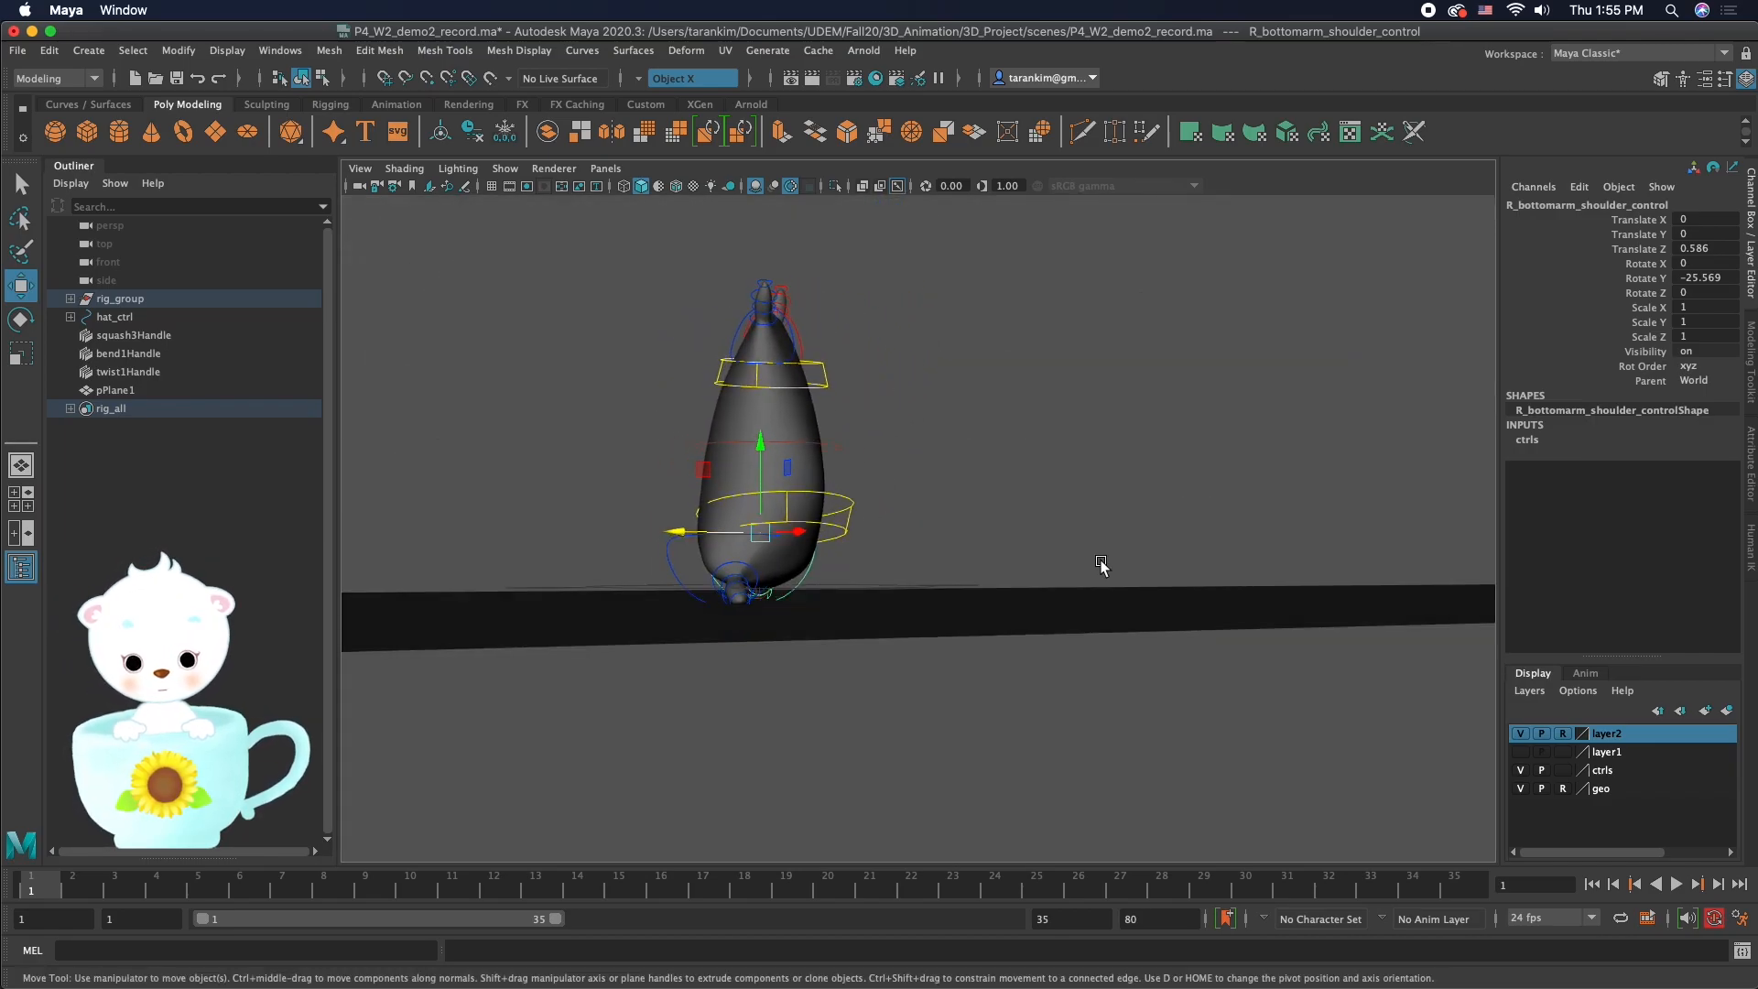
Step: Move the top body control to about 0.14 in Z and rotate it to about -29° X, -11.2° Y and -8.5° Z
click(823, 371)
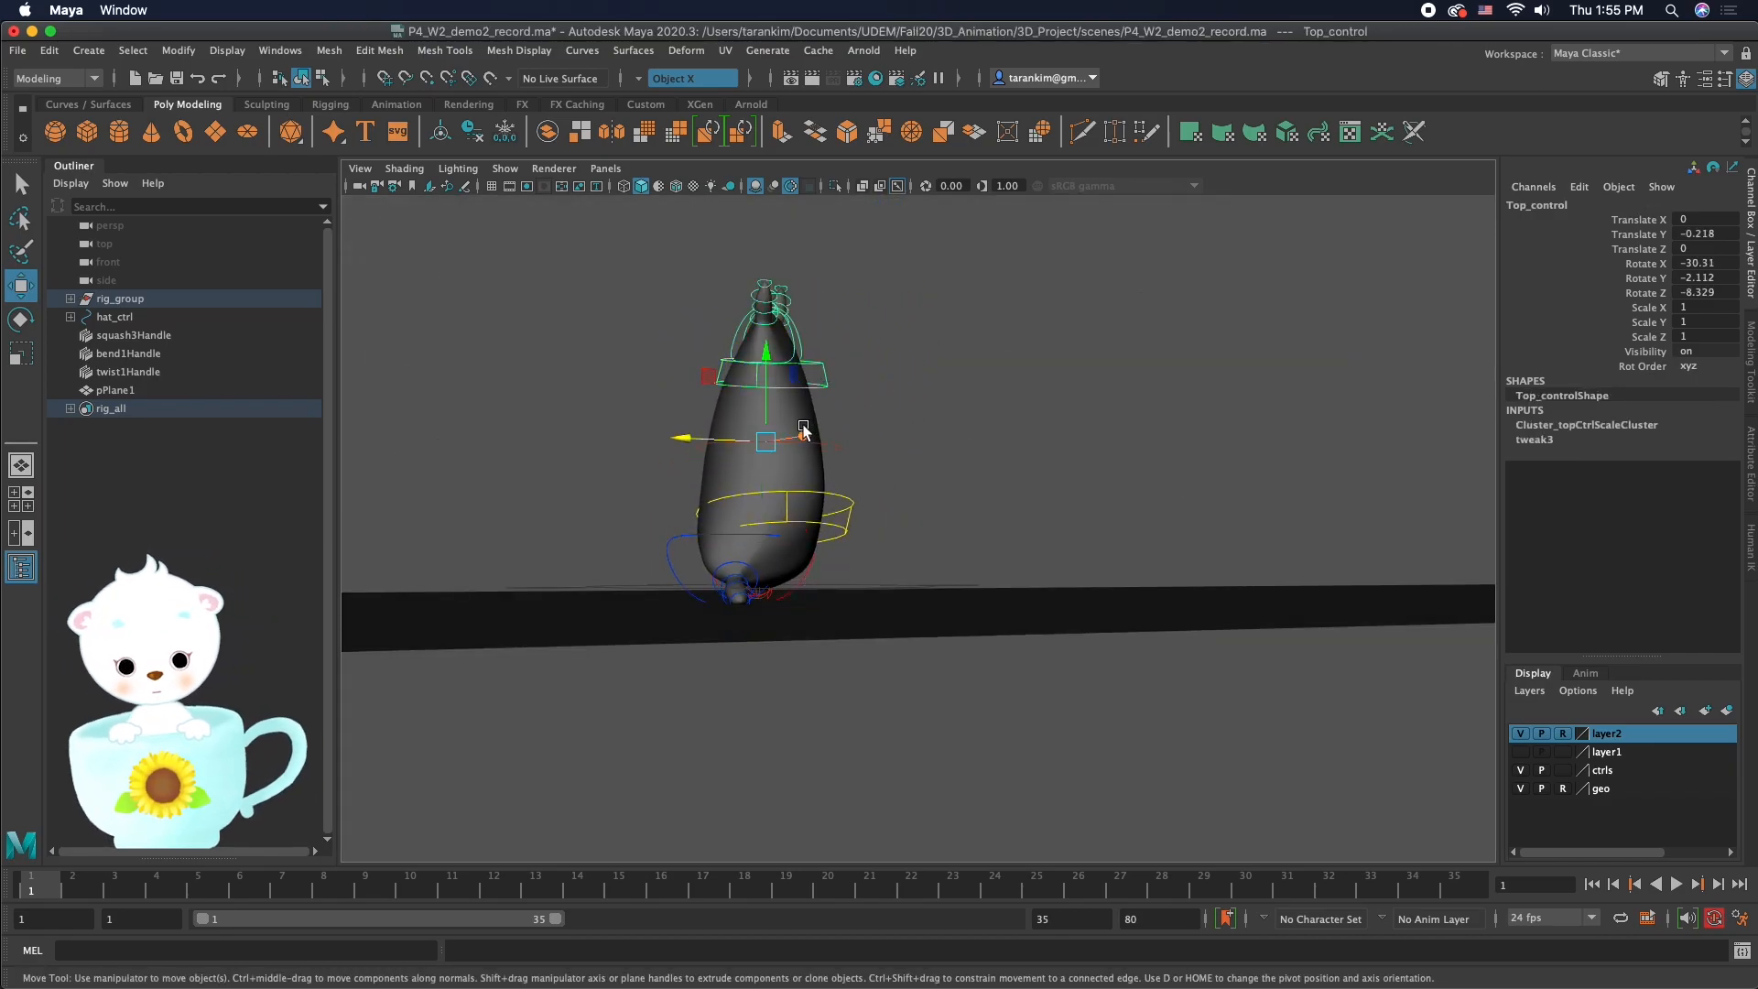
drag(694, 440, 689, 441)
alt+drag(932, 450, 930, 470)
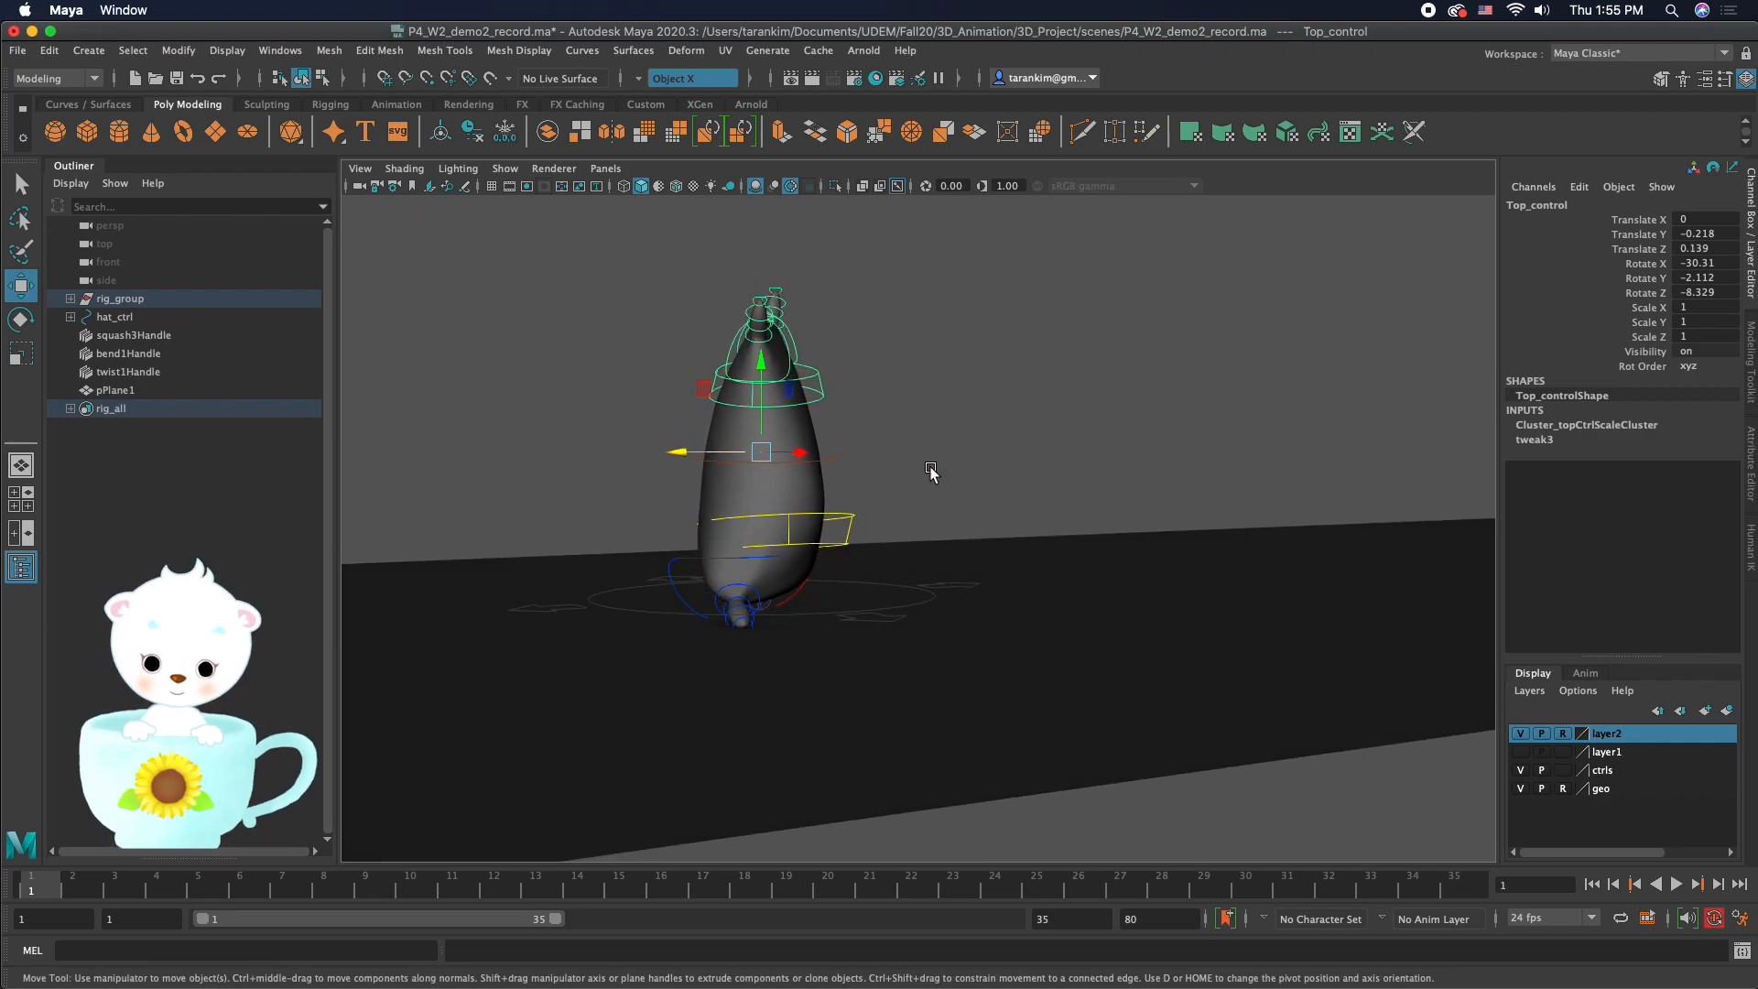
key(e)
drag(725, 381, 738, 420)
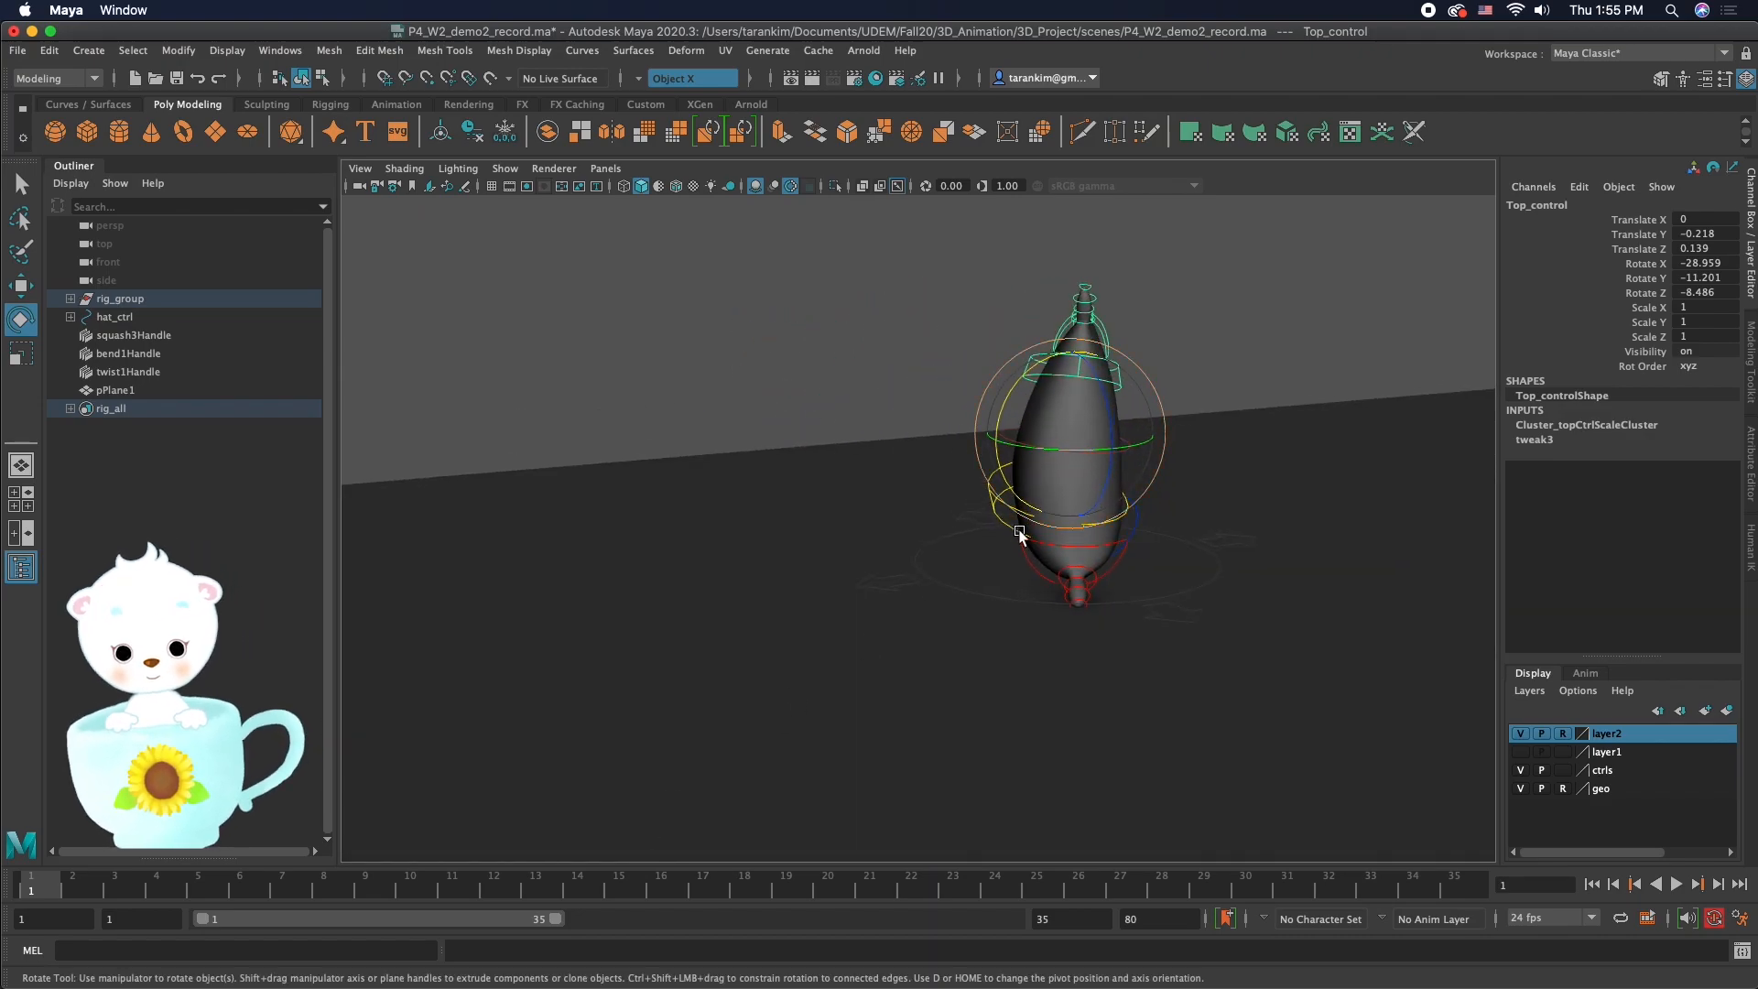
Step: Select all rig controls except the ground placement control, key the pose at frame 1 and go to frame 7
alt+drag(1013, 510, 1035, 585)
drag(824, 263, 1352, 771)
shift+drag(1203, 595, 1255, 688)
alt+drag(1209, 600, 1255, 675)
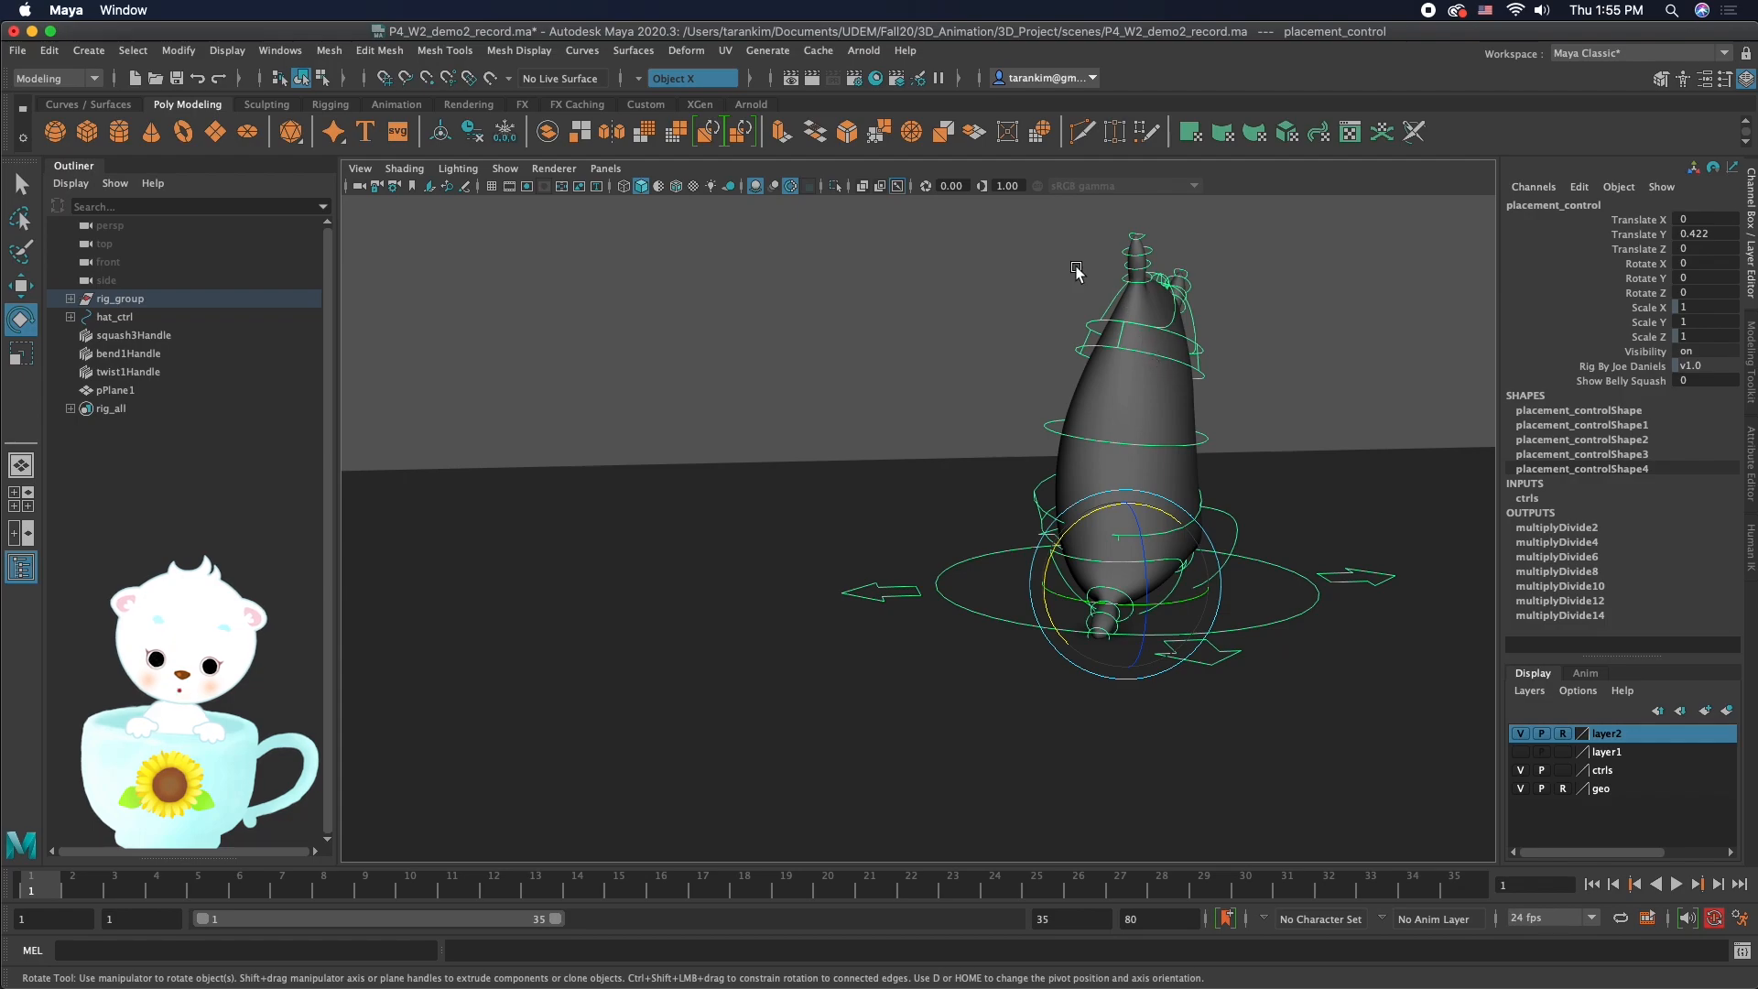
drag(969, 222, 1396, 796)
shift+drag(1285, 577, 1347, 699)
mouse_move(1227, 656)
alt+mouse_down()
mouse_move(1263, 666)
mouse_move(1232, 642)
alt+mouse_up()
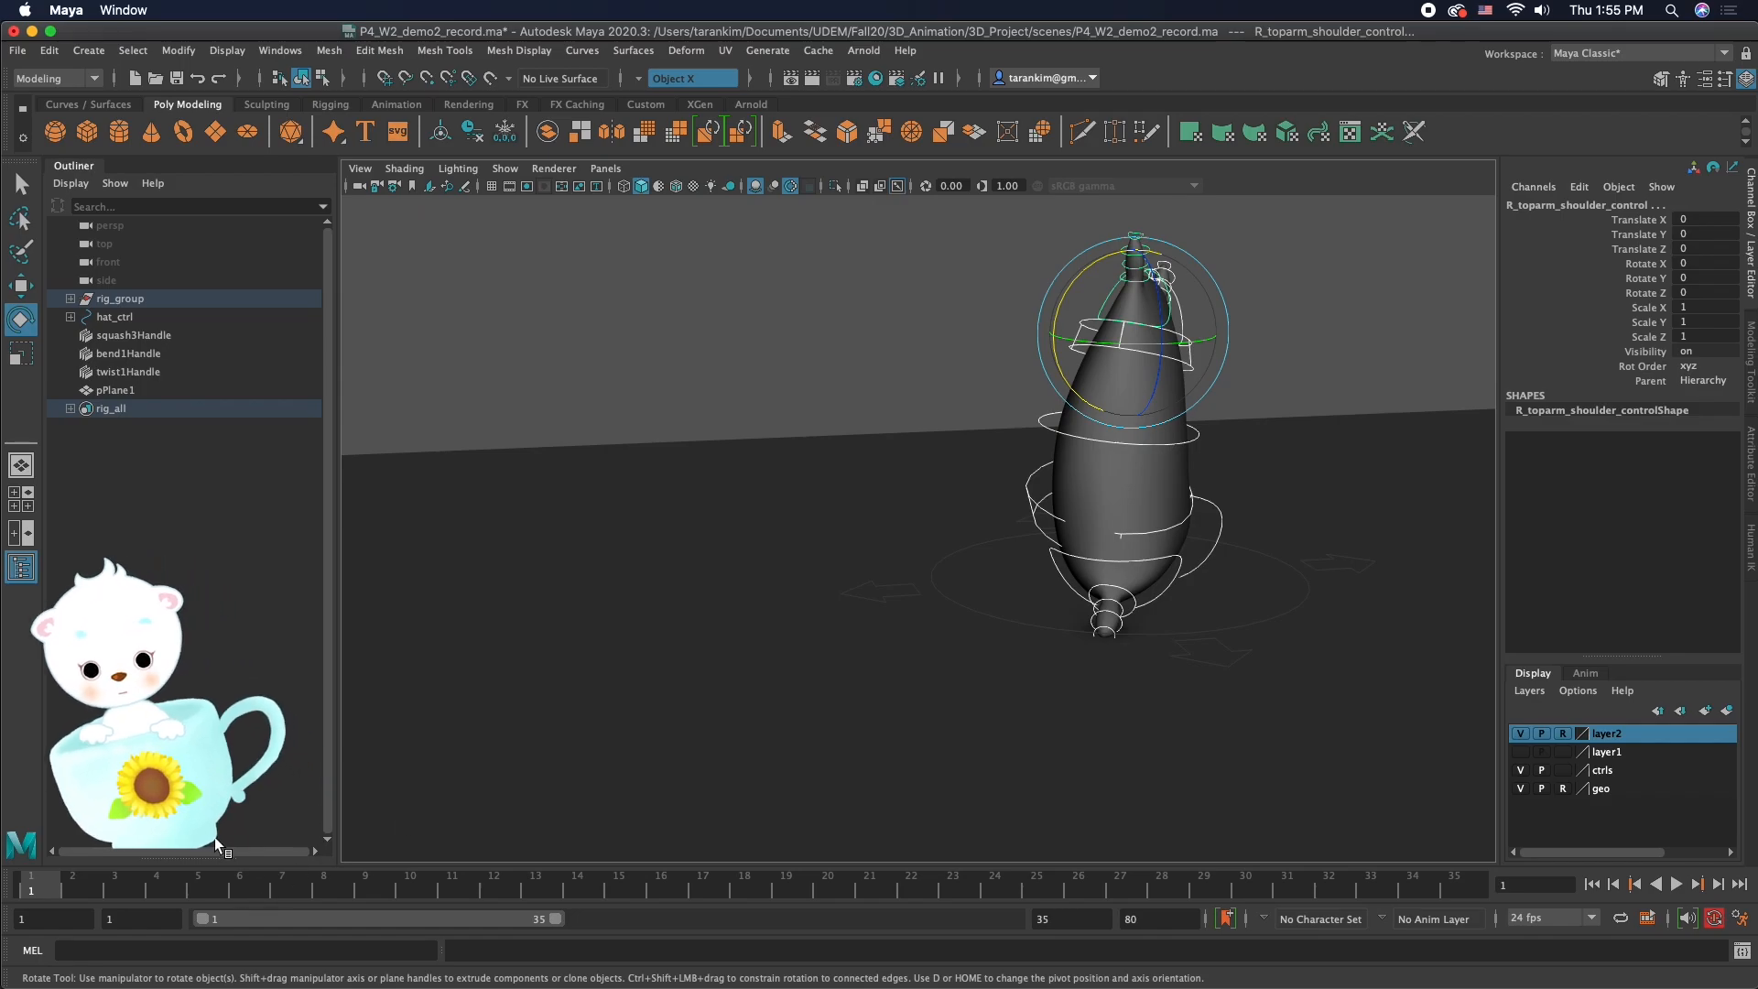
key(s)
drag(104, 887, 306, 886)
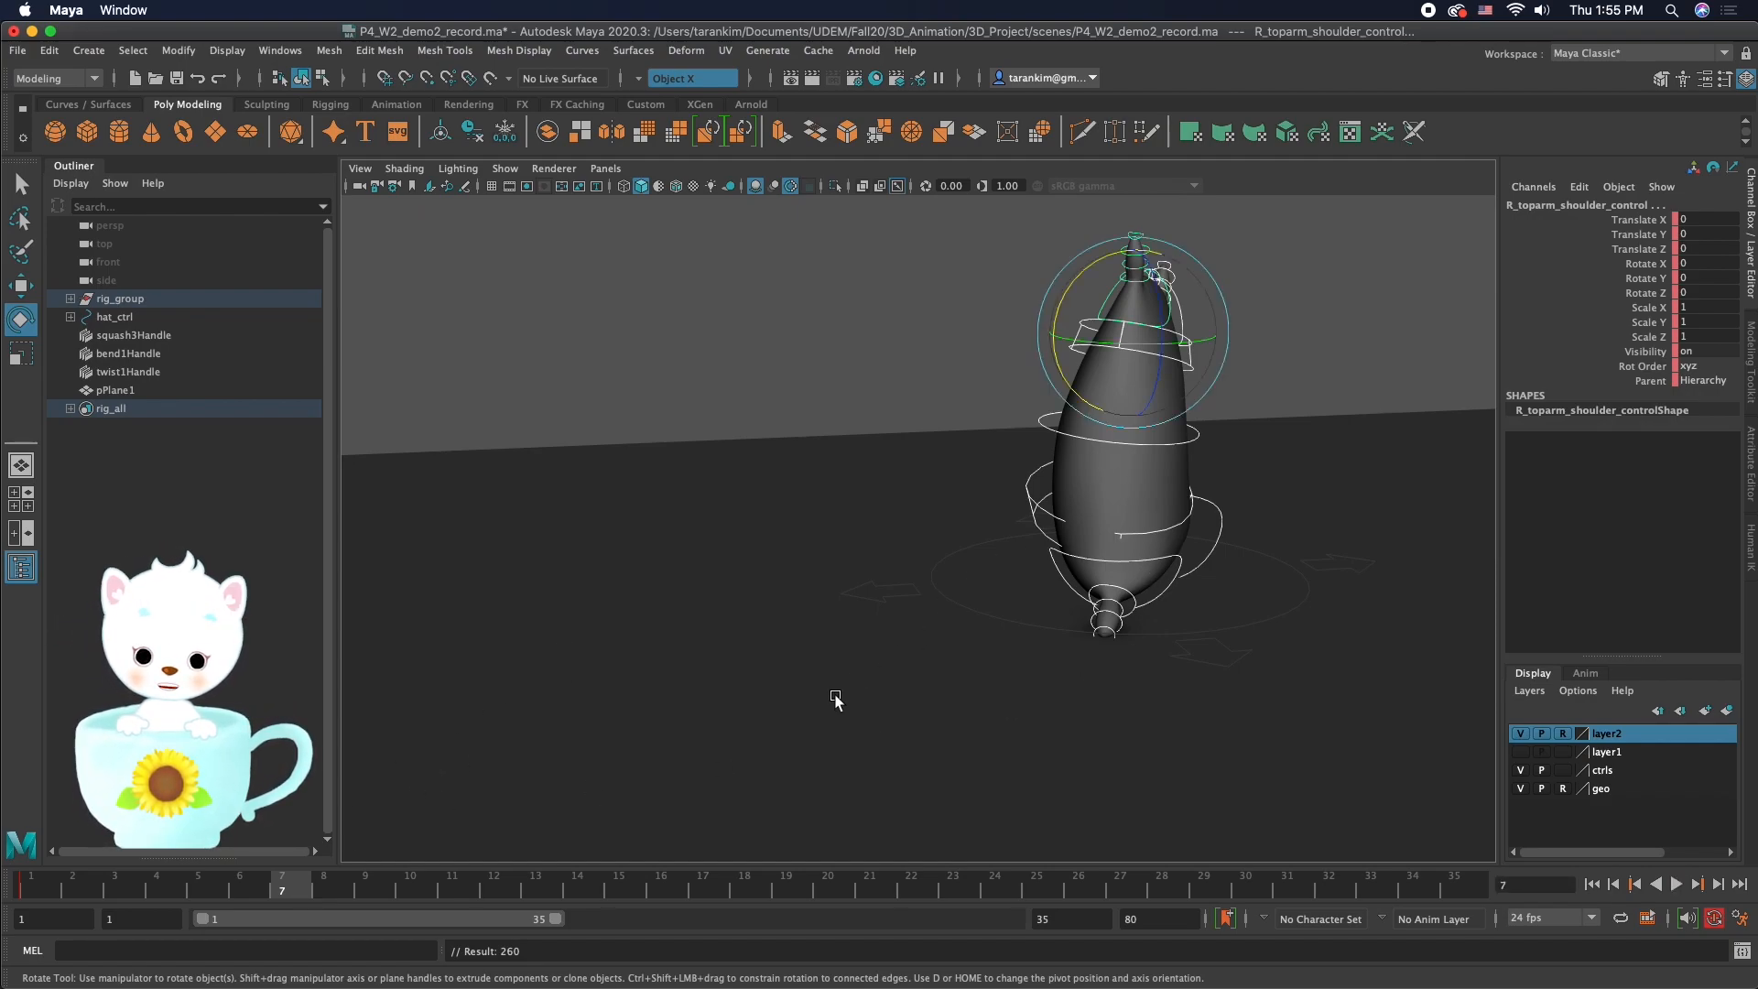
Step: Switch to Photoshop and scrub the FlourSack_Run_Part1.psd timeline to examine the crouched reference drawing
key(super+Tab)
click(755, 504)
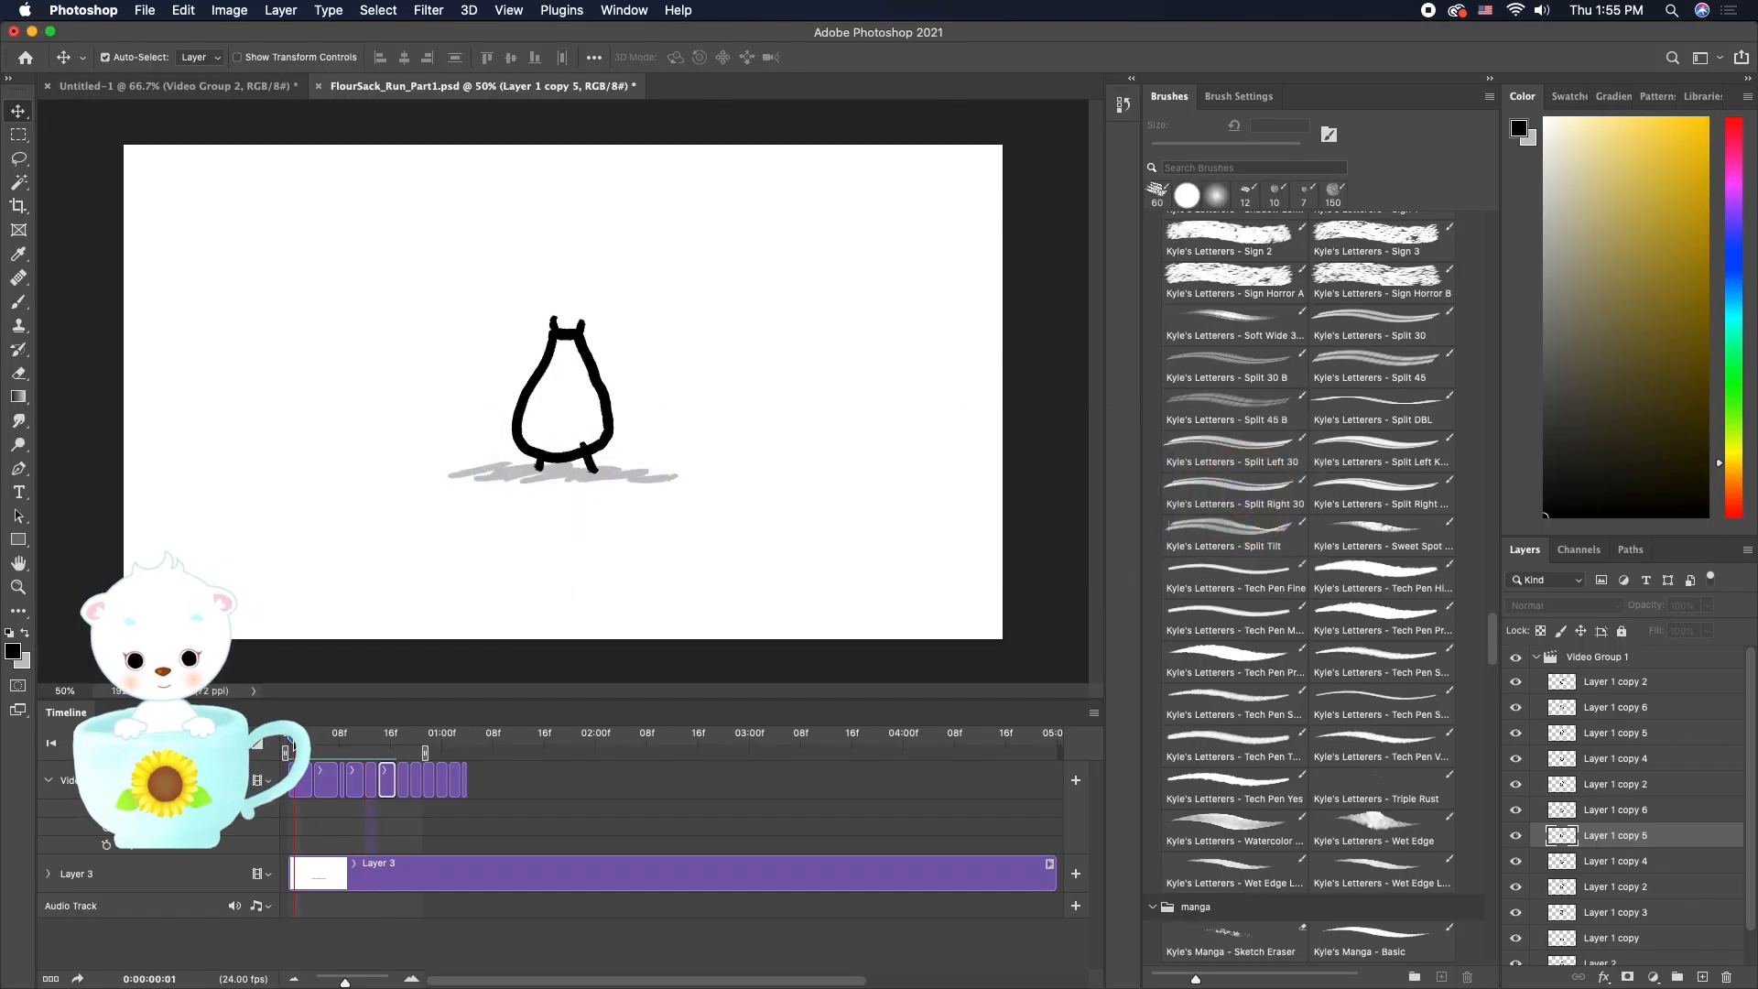
drag(310, 738, 335, 733)
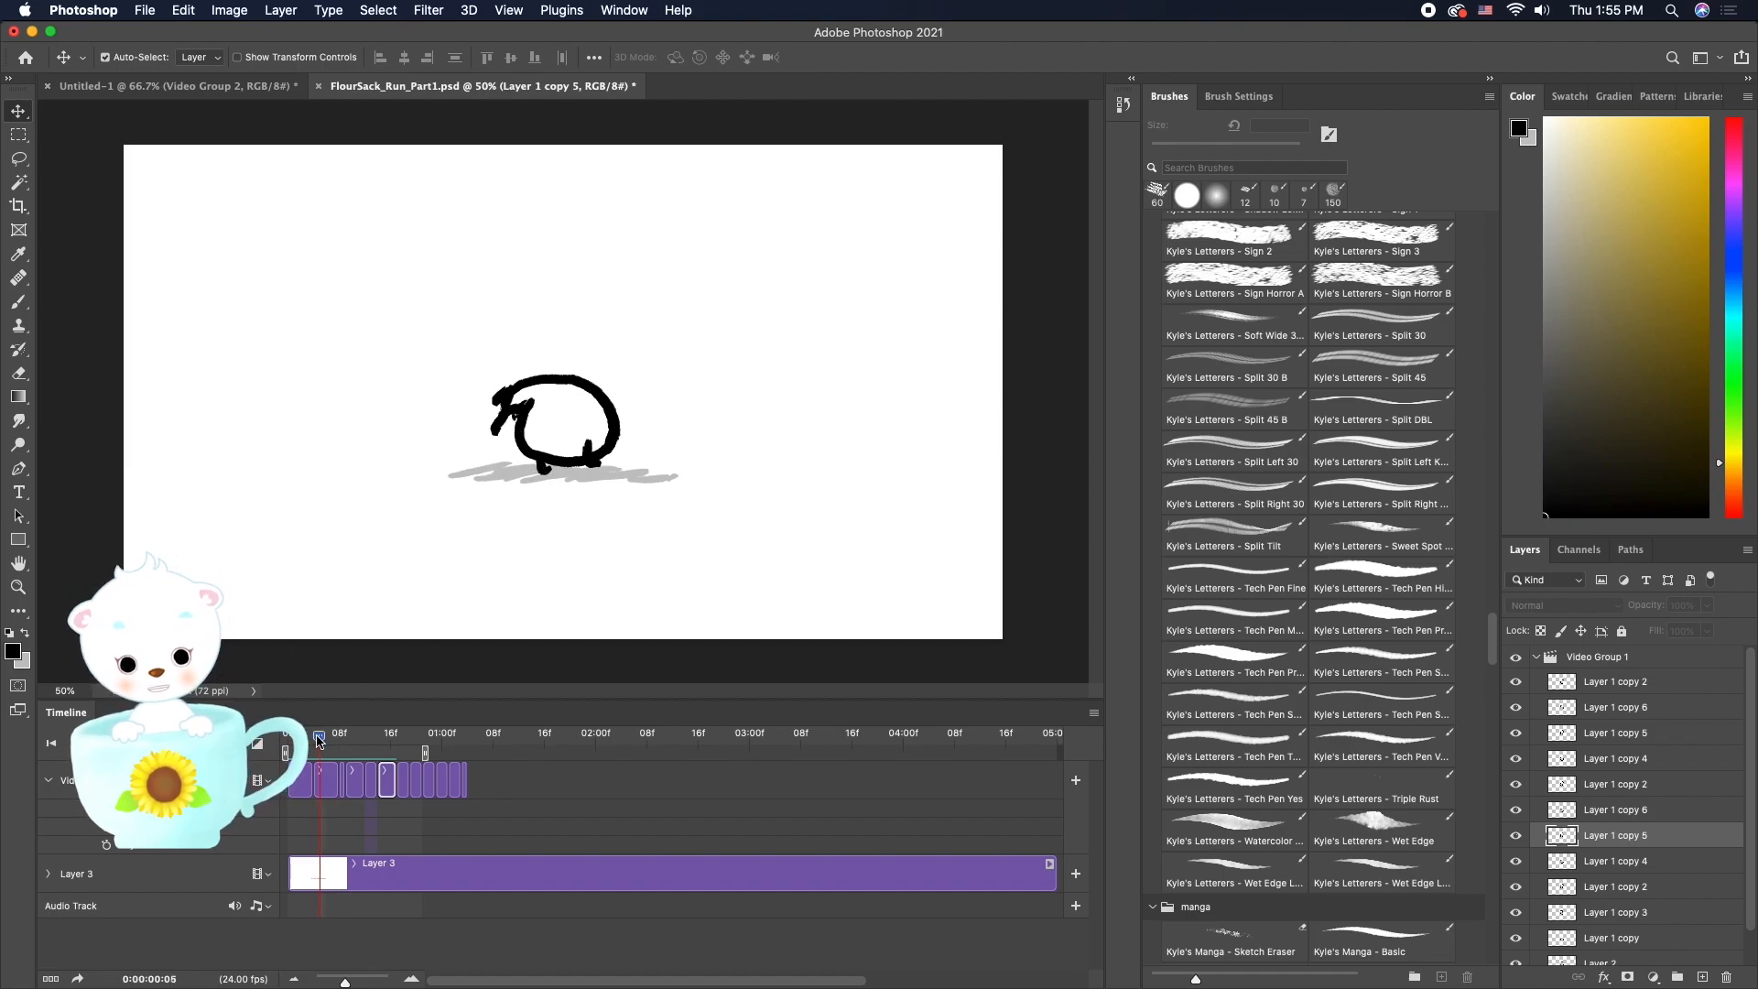
drag(320, 742, 313, 739)
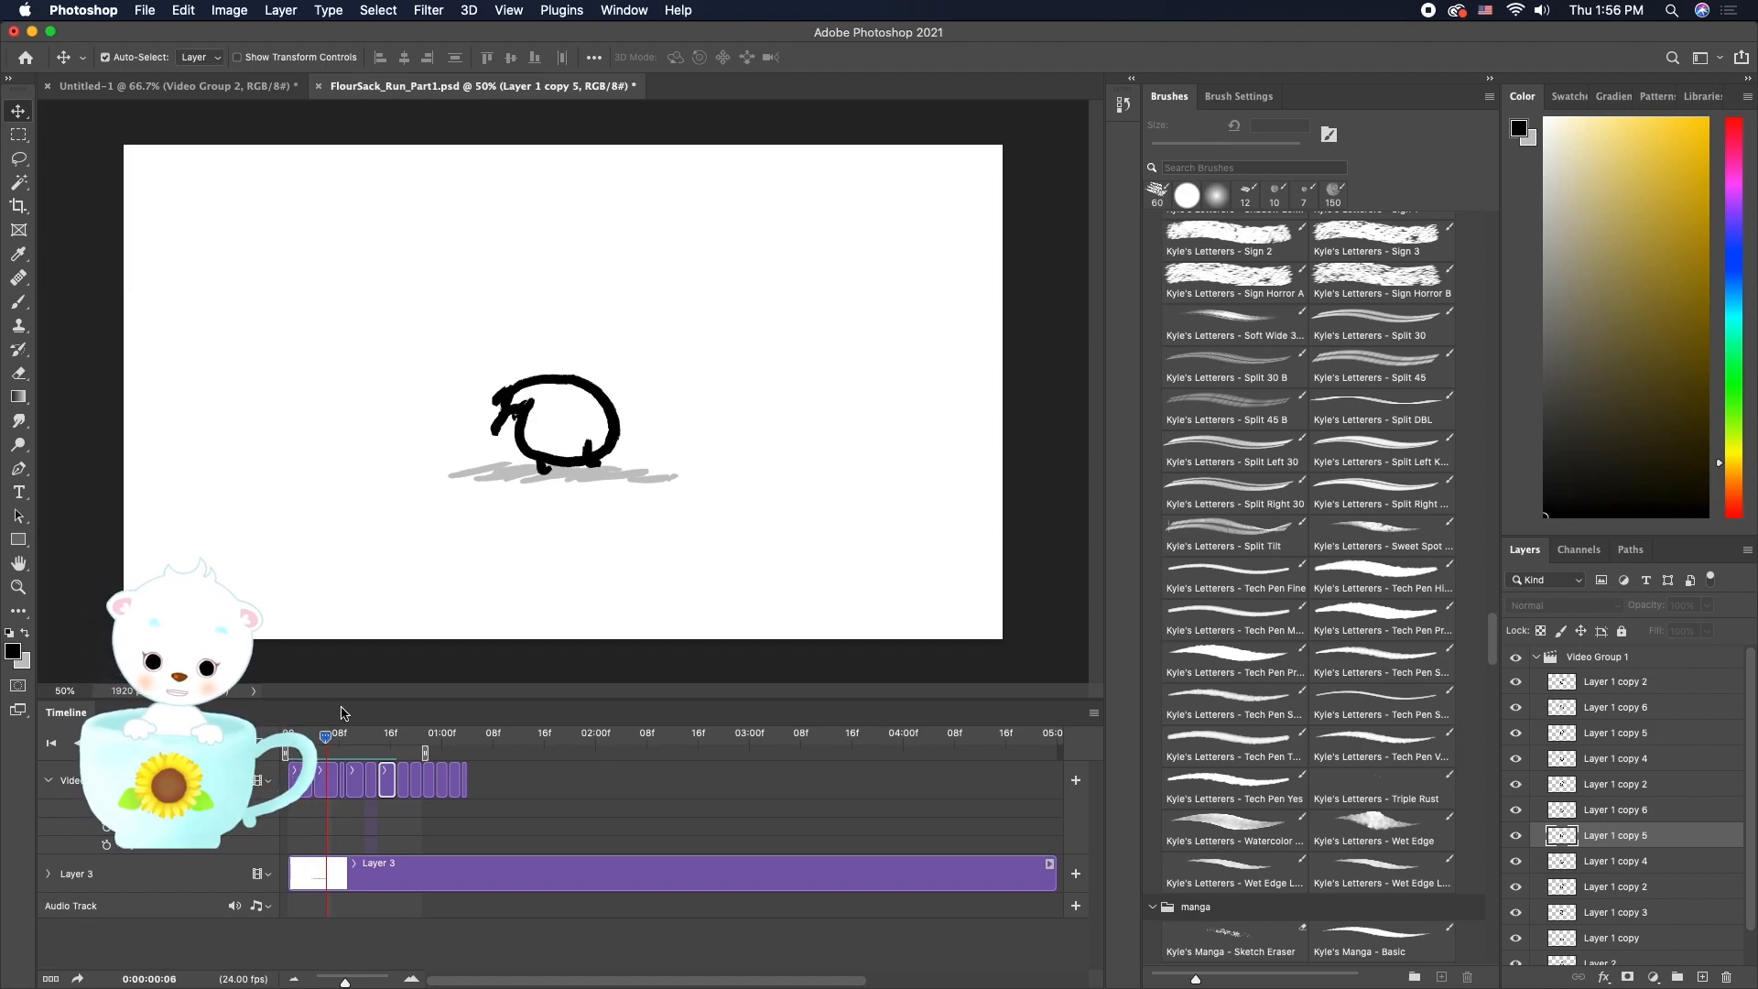
mouse_move(962, 984)
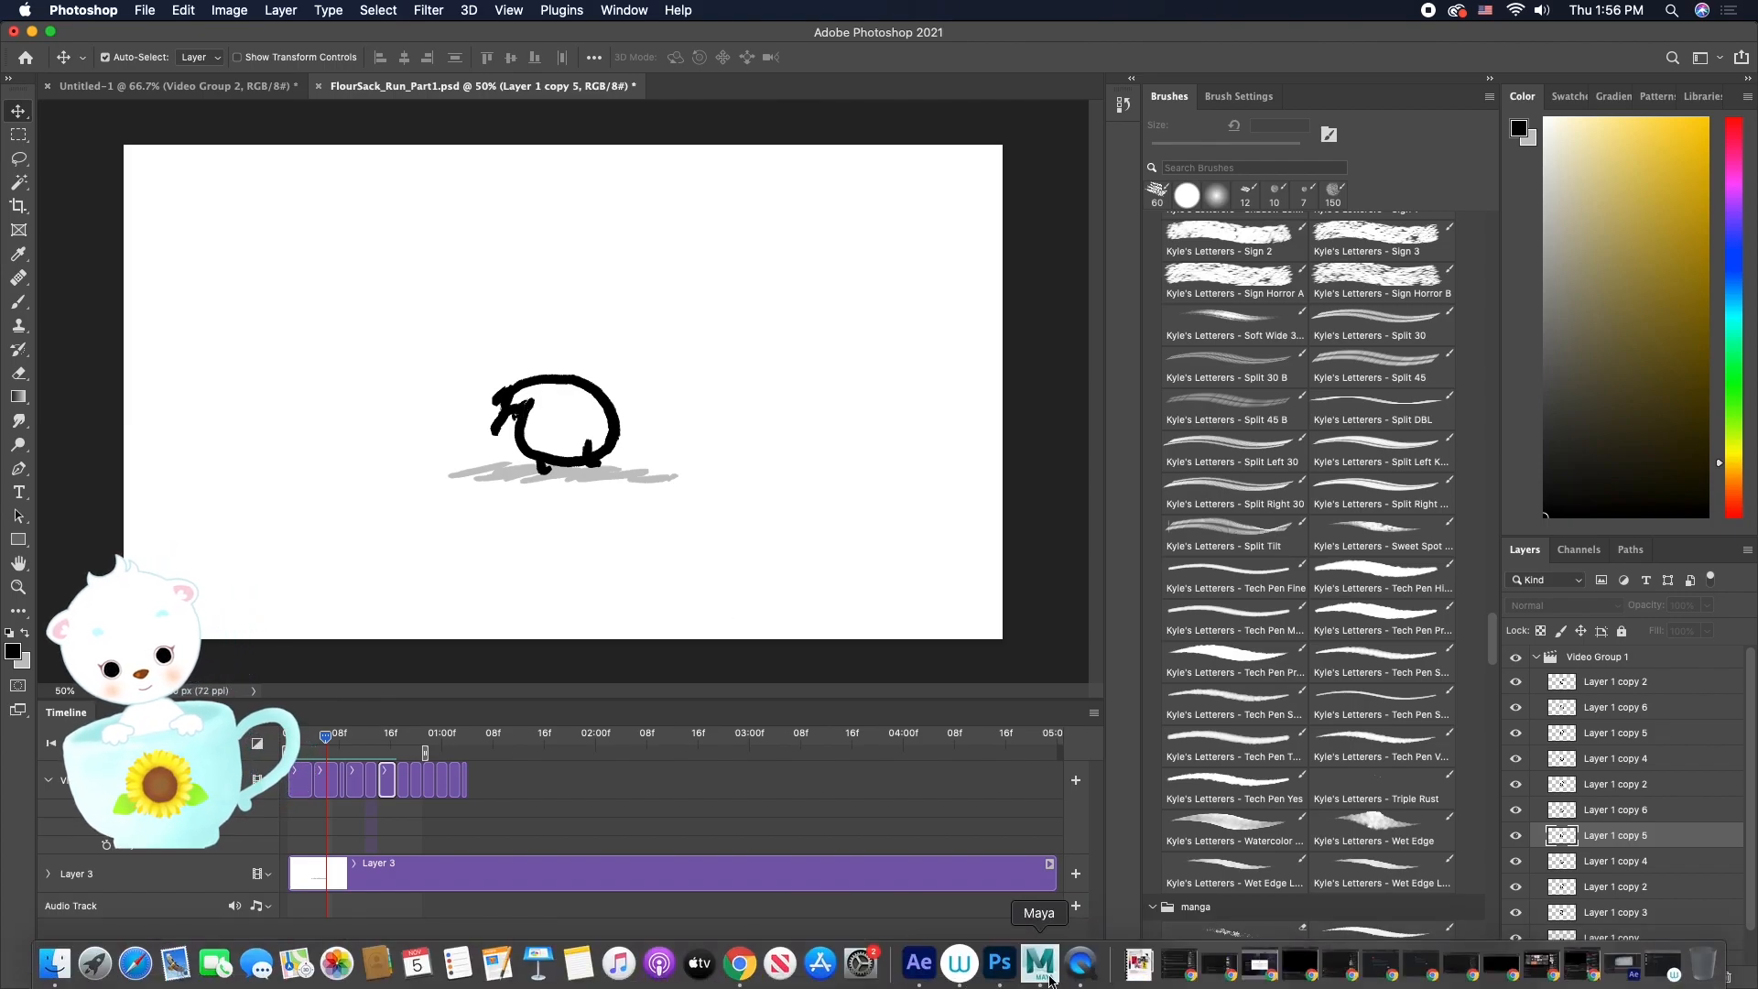
Step: Switch back to Maya and, at frame 7, rotate the top body control to about -47.9° X, 19.6° Y and -32.7° Z
click(1050, 977)
click(1170, 383)
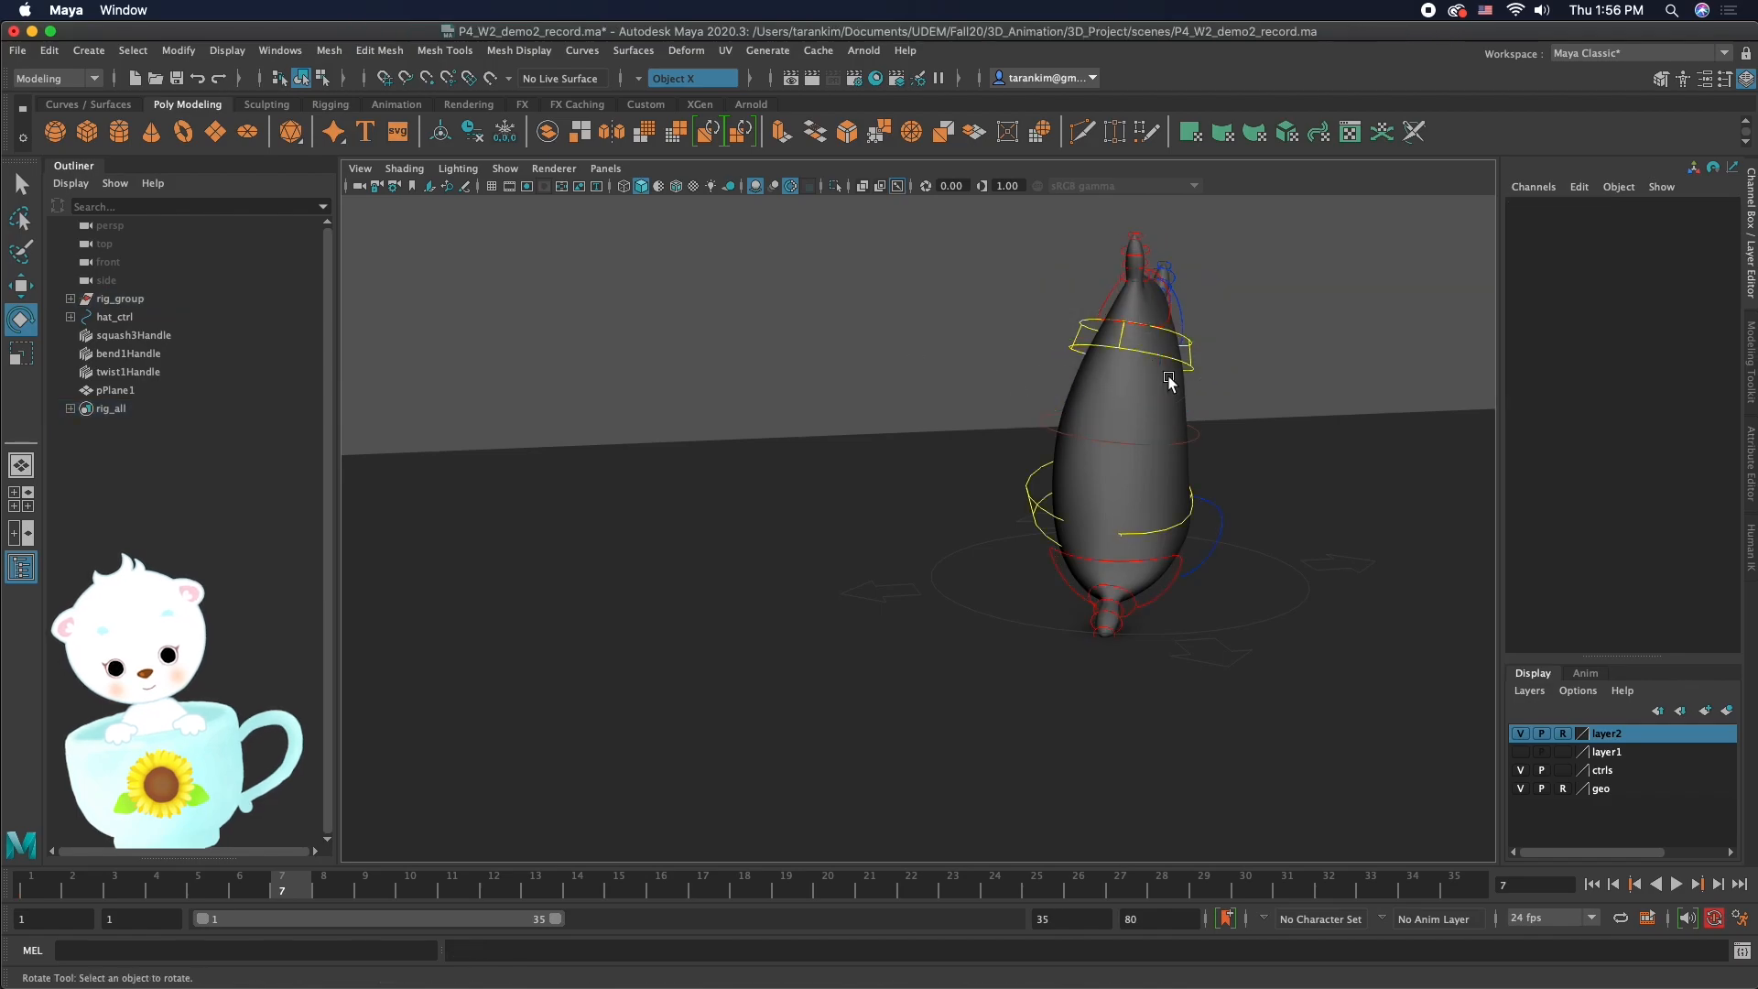
click(1165, 362)
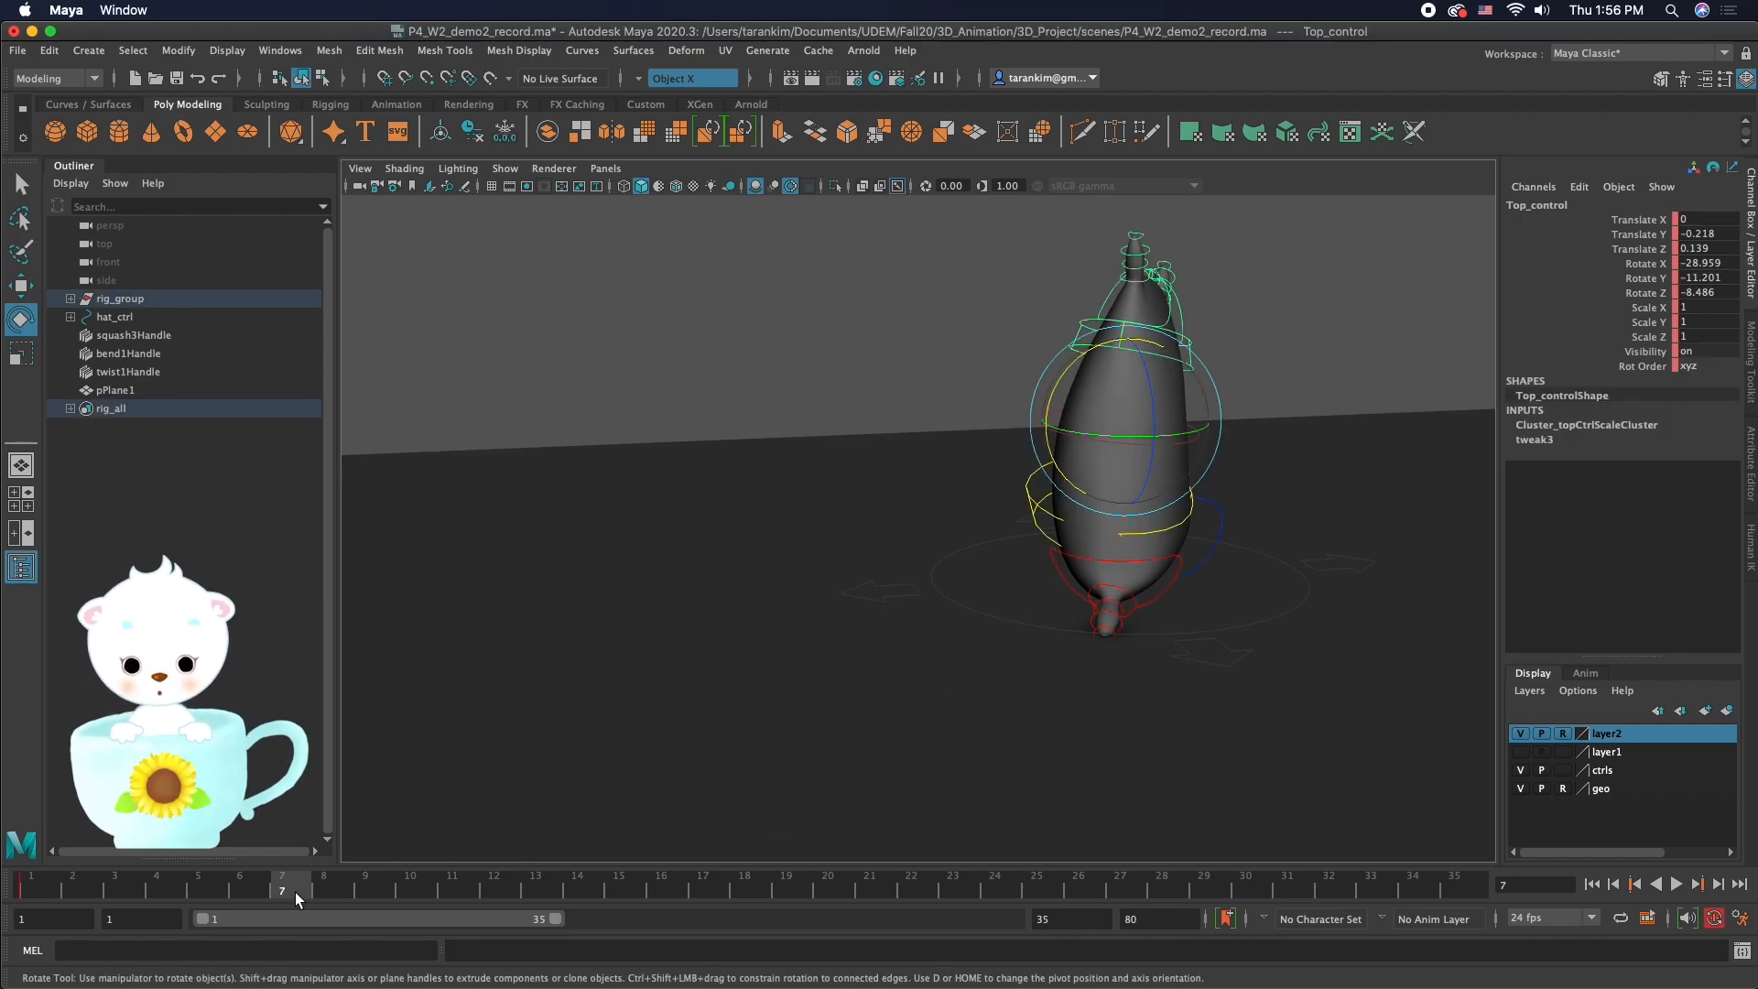
drag(1139, 376, 1131, 343)
alt+drag(1236, 374, 853, 390)
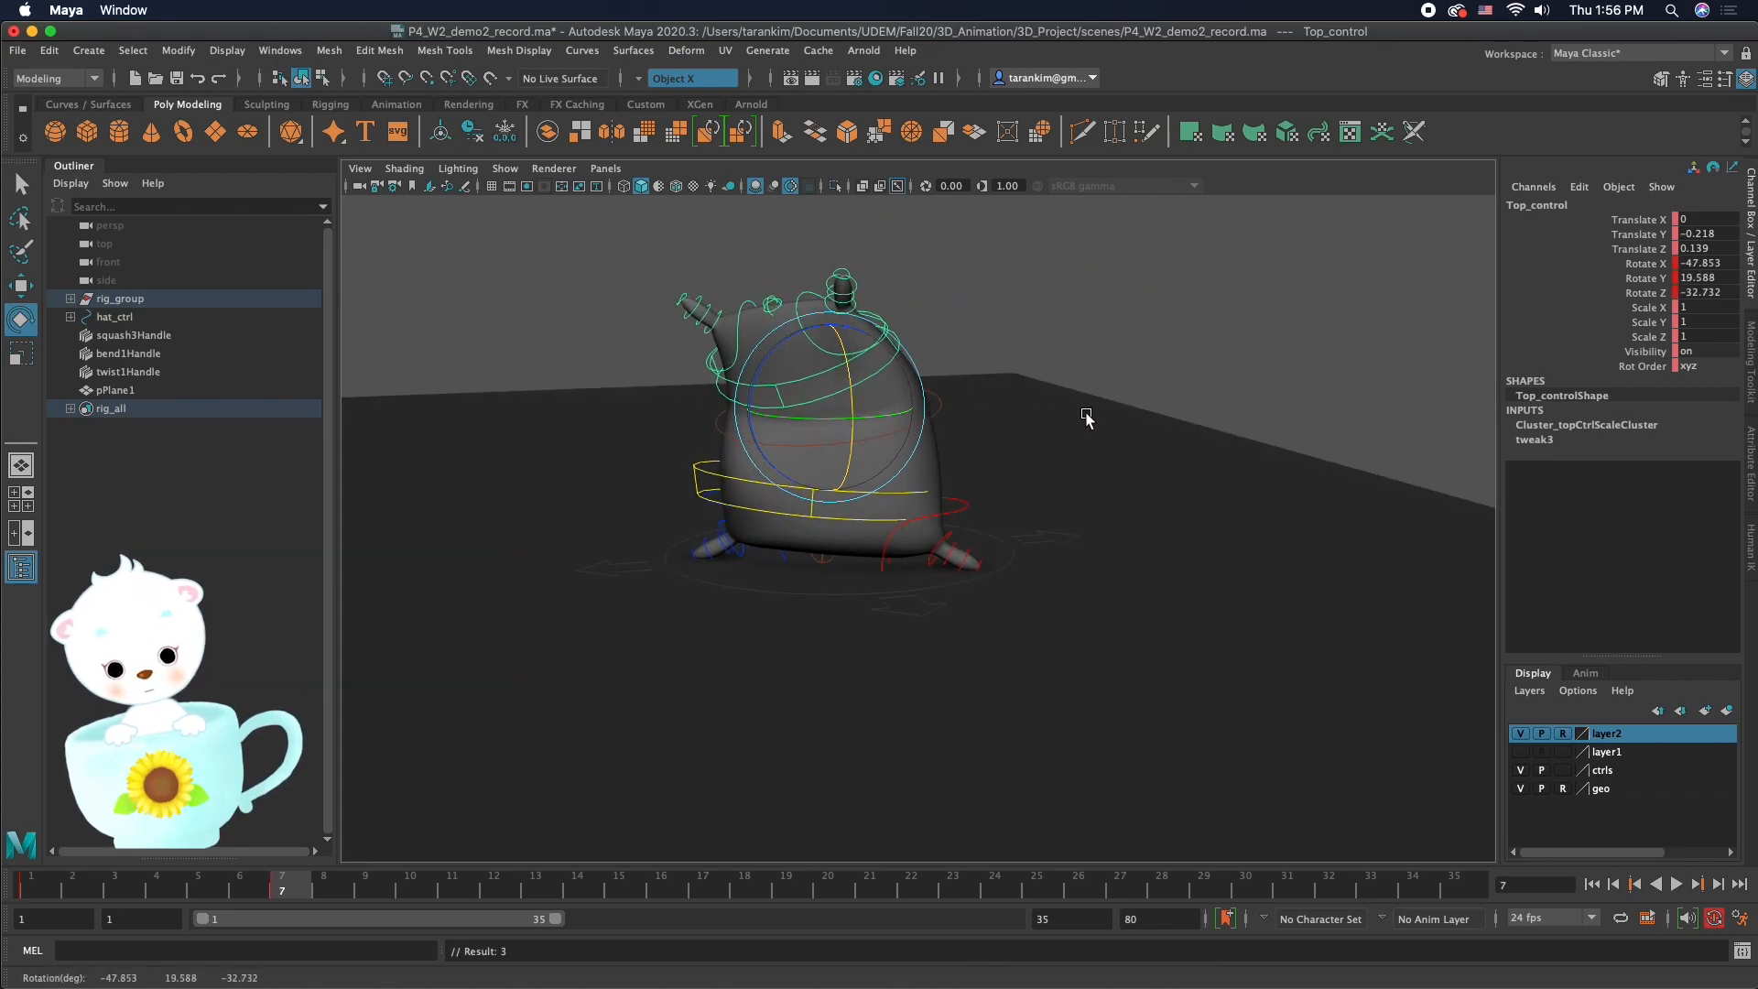
alt+drag(1092, 418, 929, 412)
Step: Set the Move tool's axis orientation to Object
key(w)
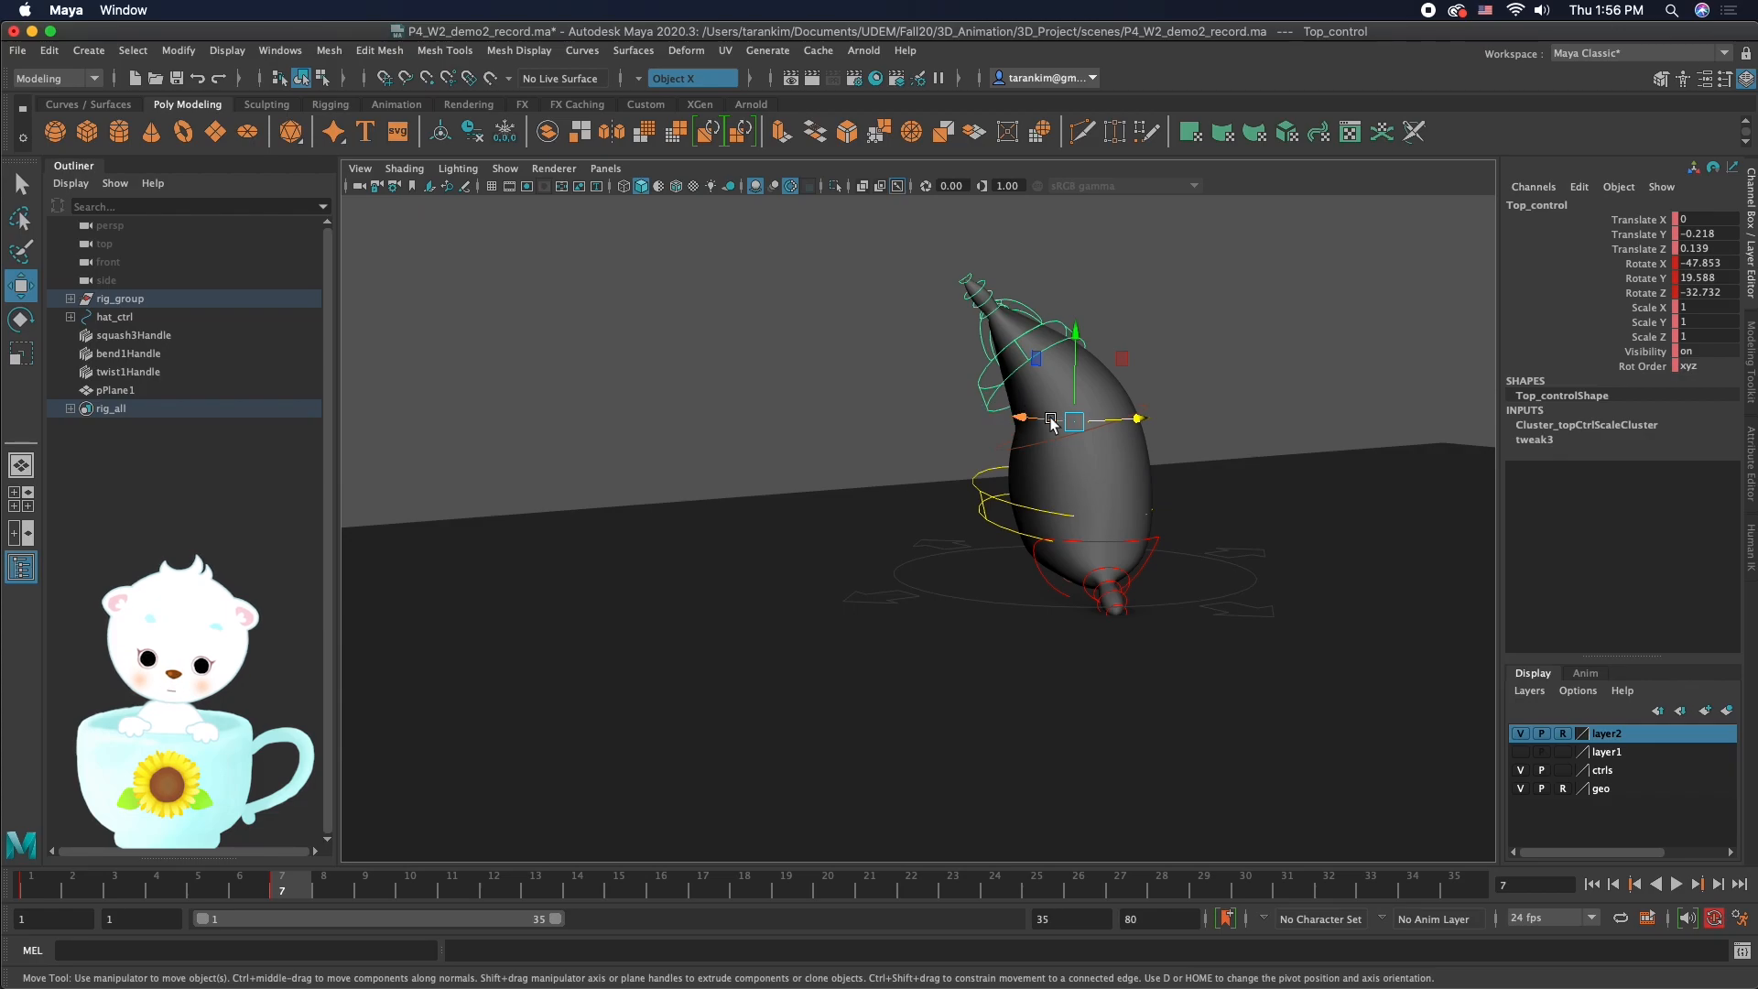
alt+drag(1037, 419, 1063, 376)
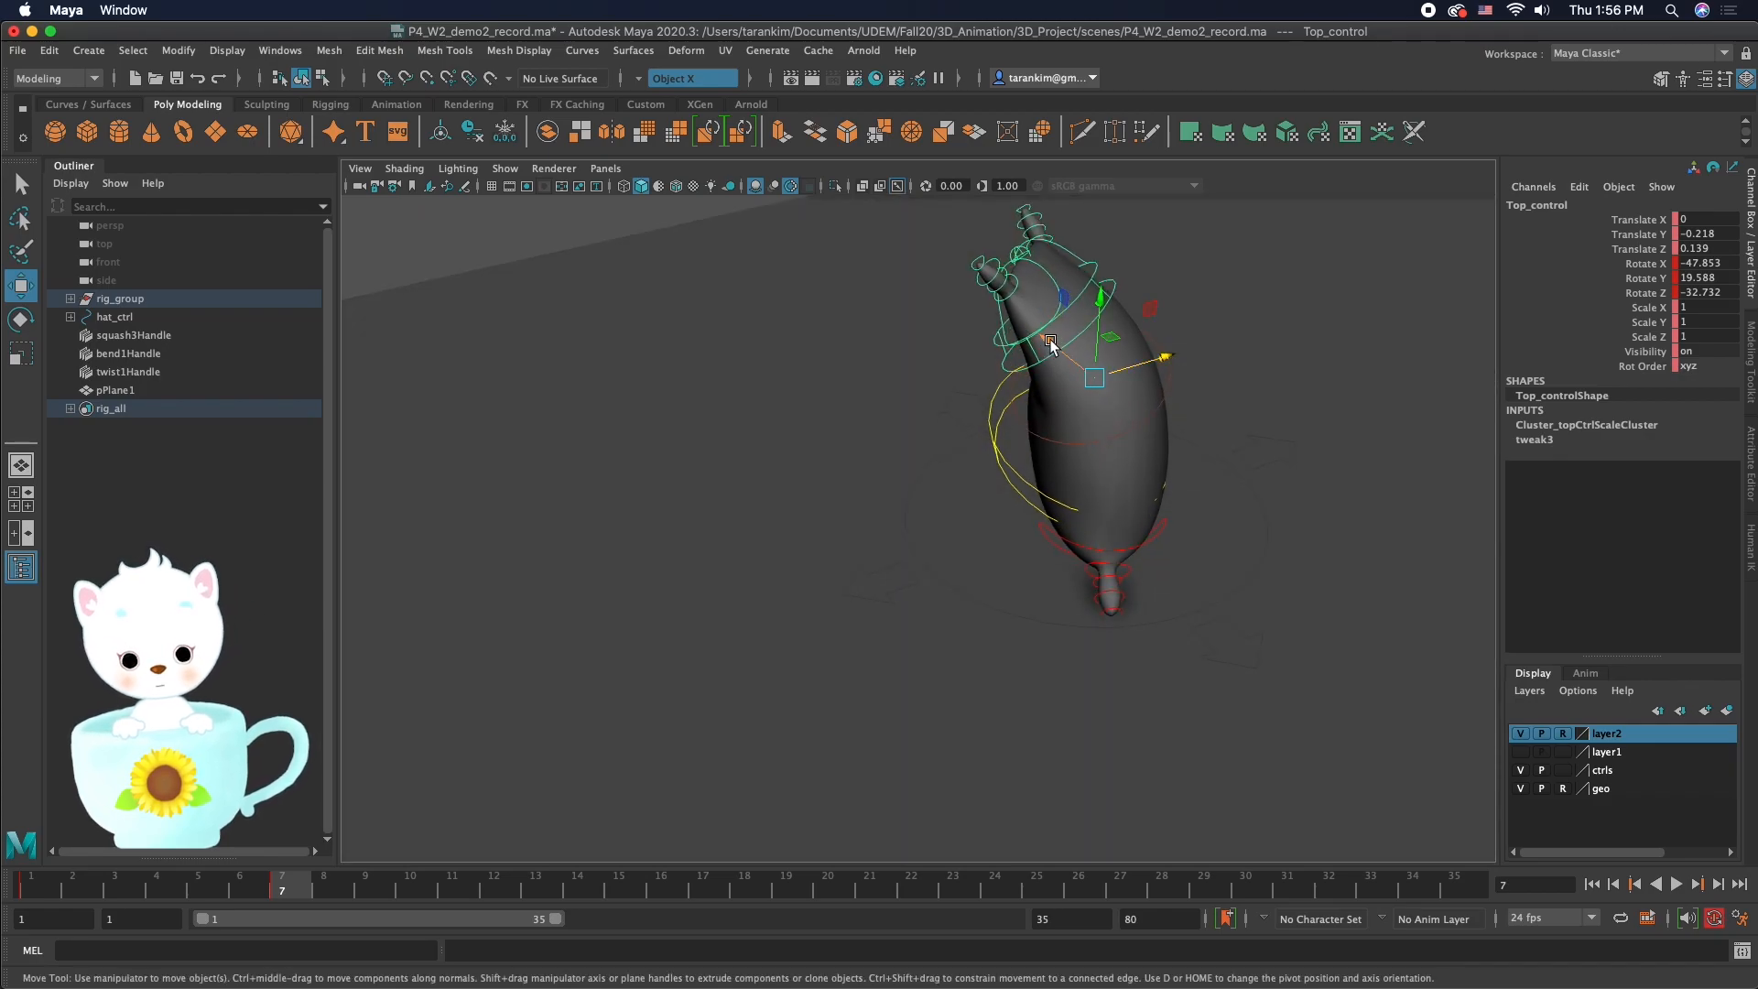
double_click(21, 284)
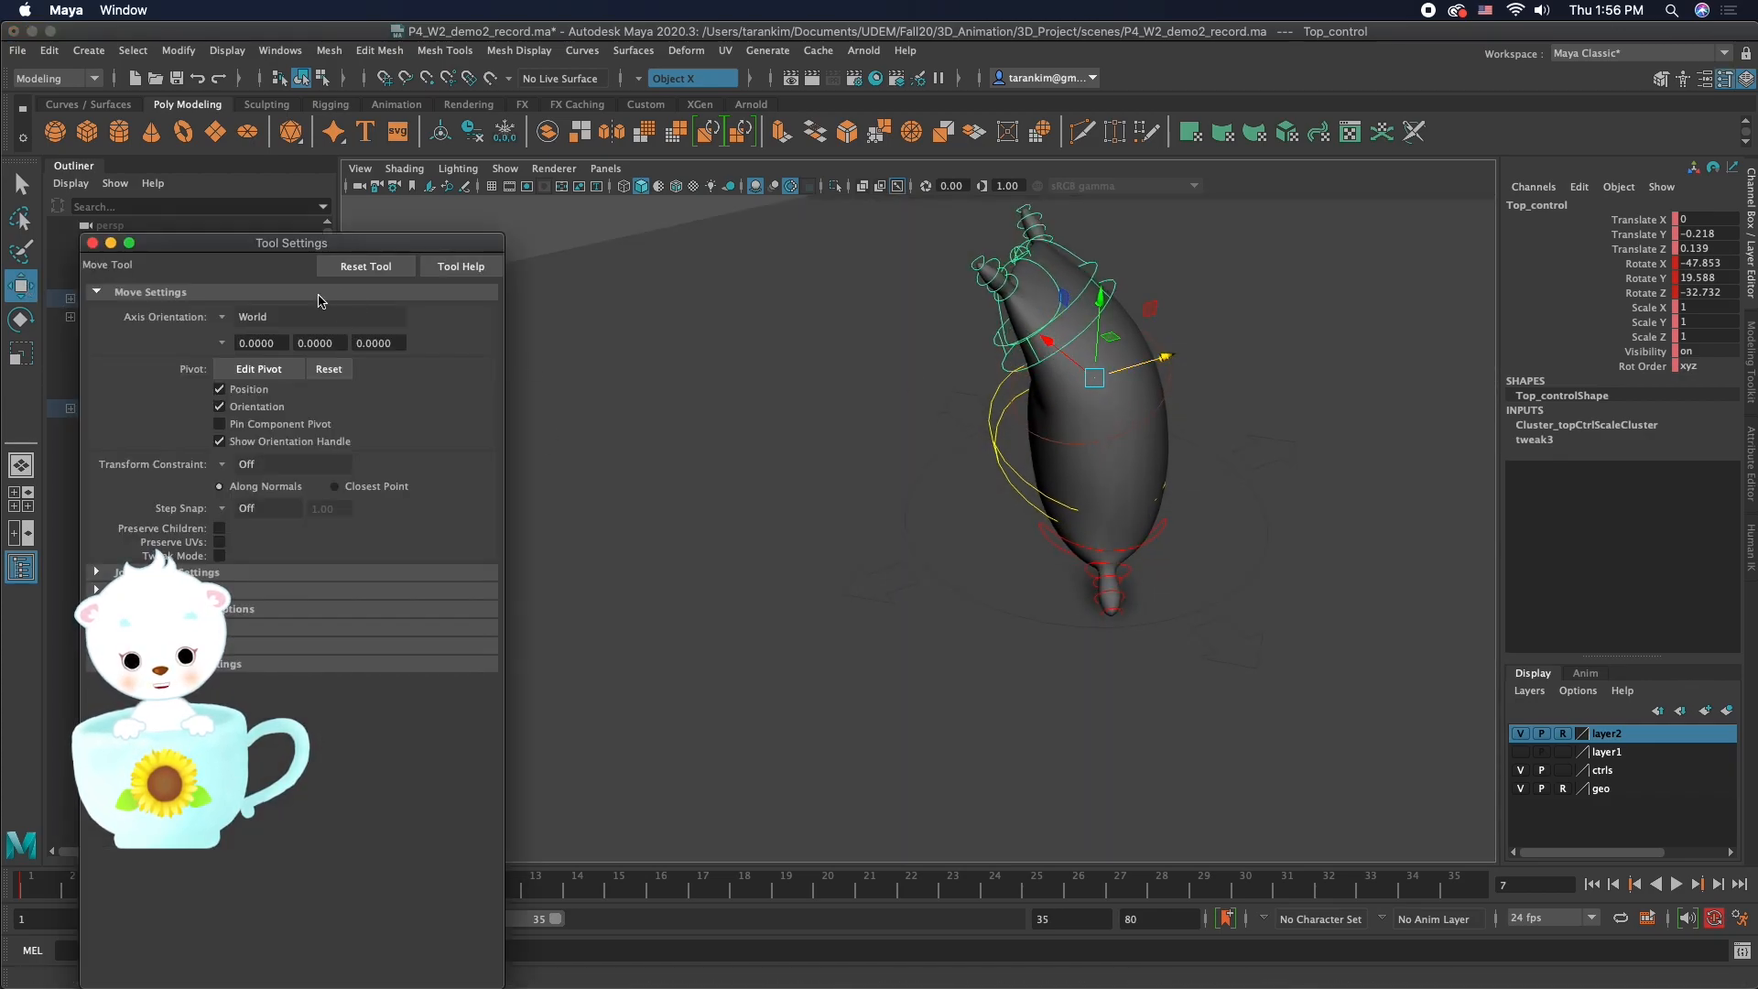
click(221, 318)
click(259, 325)
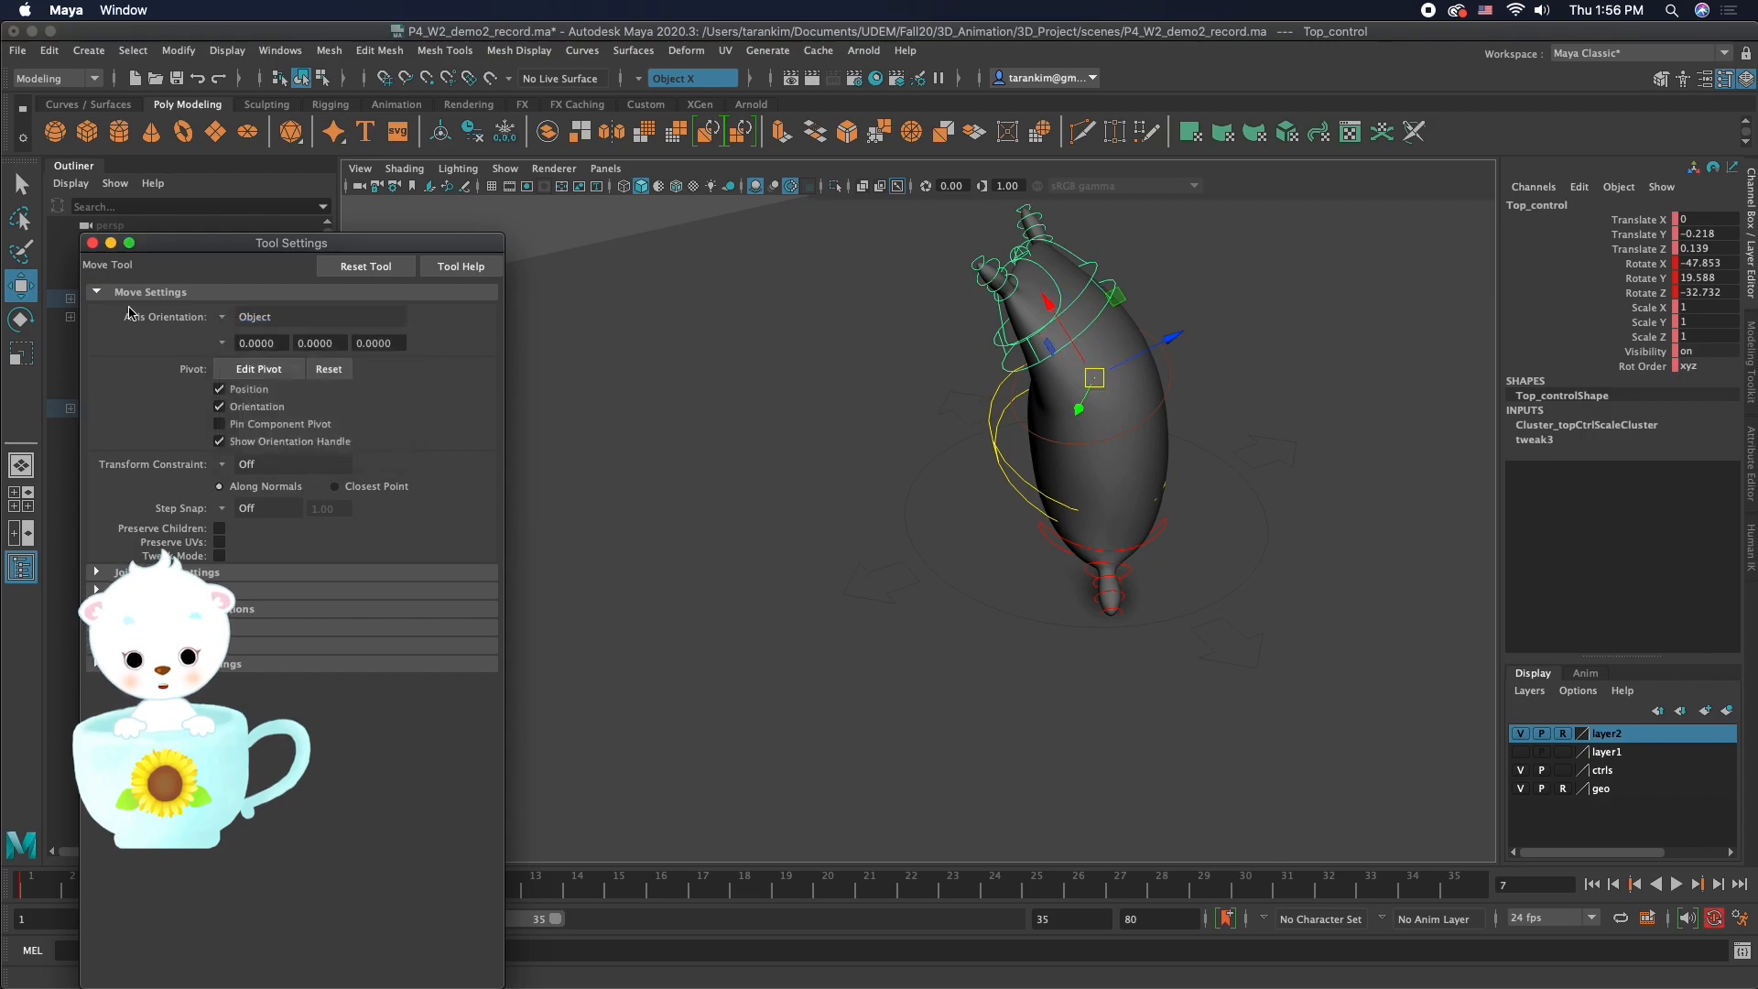
click(92, 242)
Step: Move the top body control along its own axes to about -0.65 in X, 0.33 in Y and 0.67 in Z
alt+drag(1124, 392, 1161, 376)
drag(1046, 347, 1060, 372)
alt+drag(851, 421, 1062, 425)
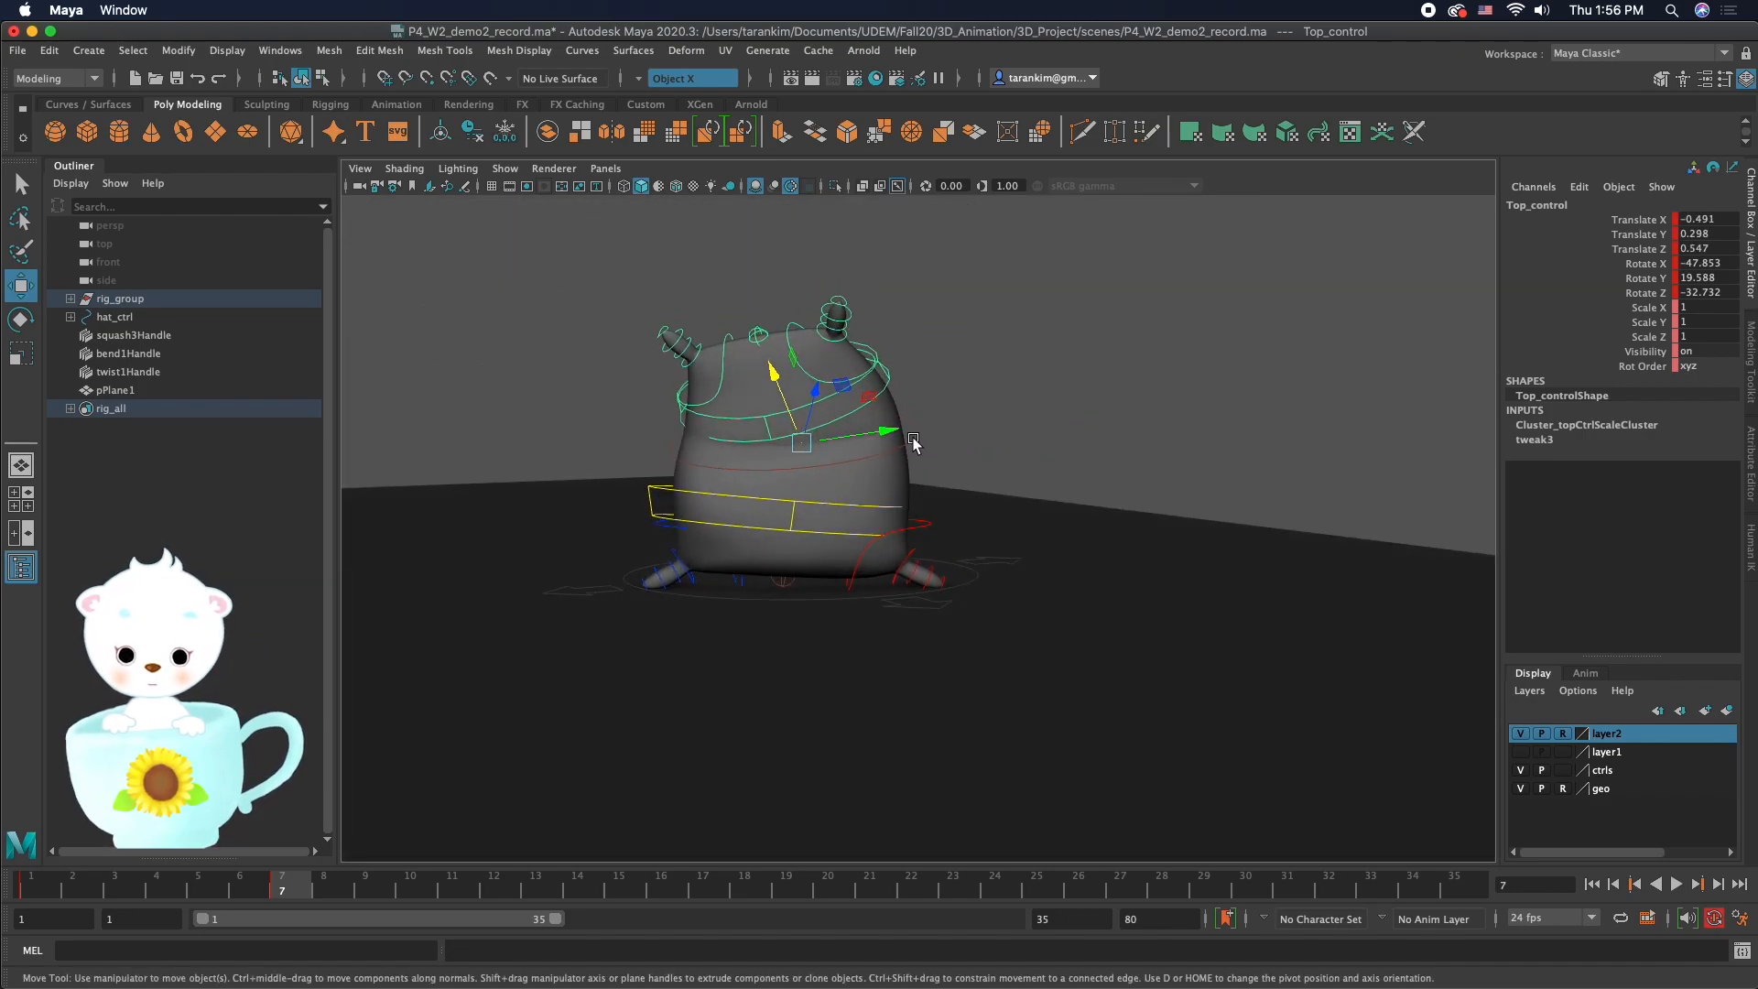
drag(886, 431, 892, 434)
Step: Rotate the bottom body control to about -29.8° in X, 1.3° in Y and -0.4° in Z
click(832, 499)
alt+drag(832, 510, 1123, 498)
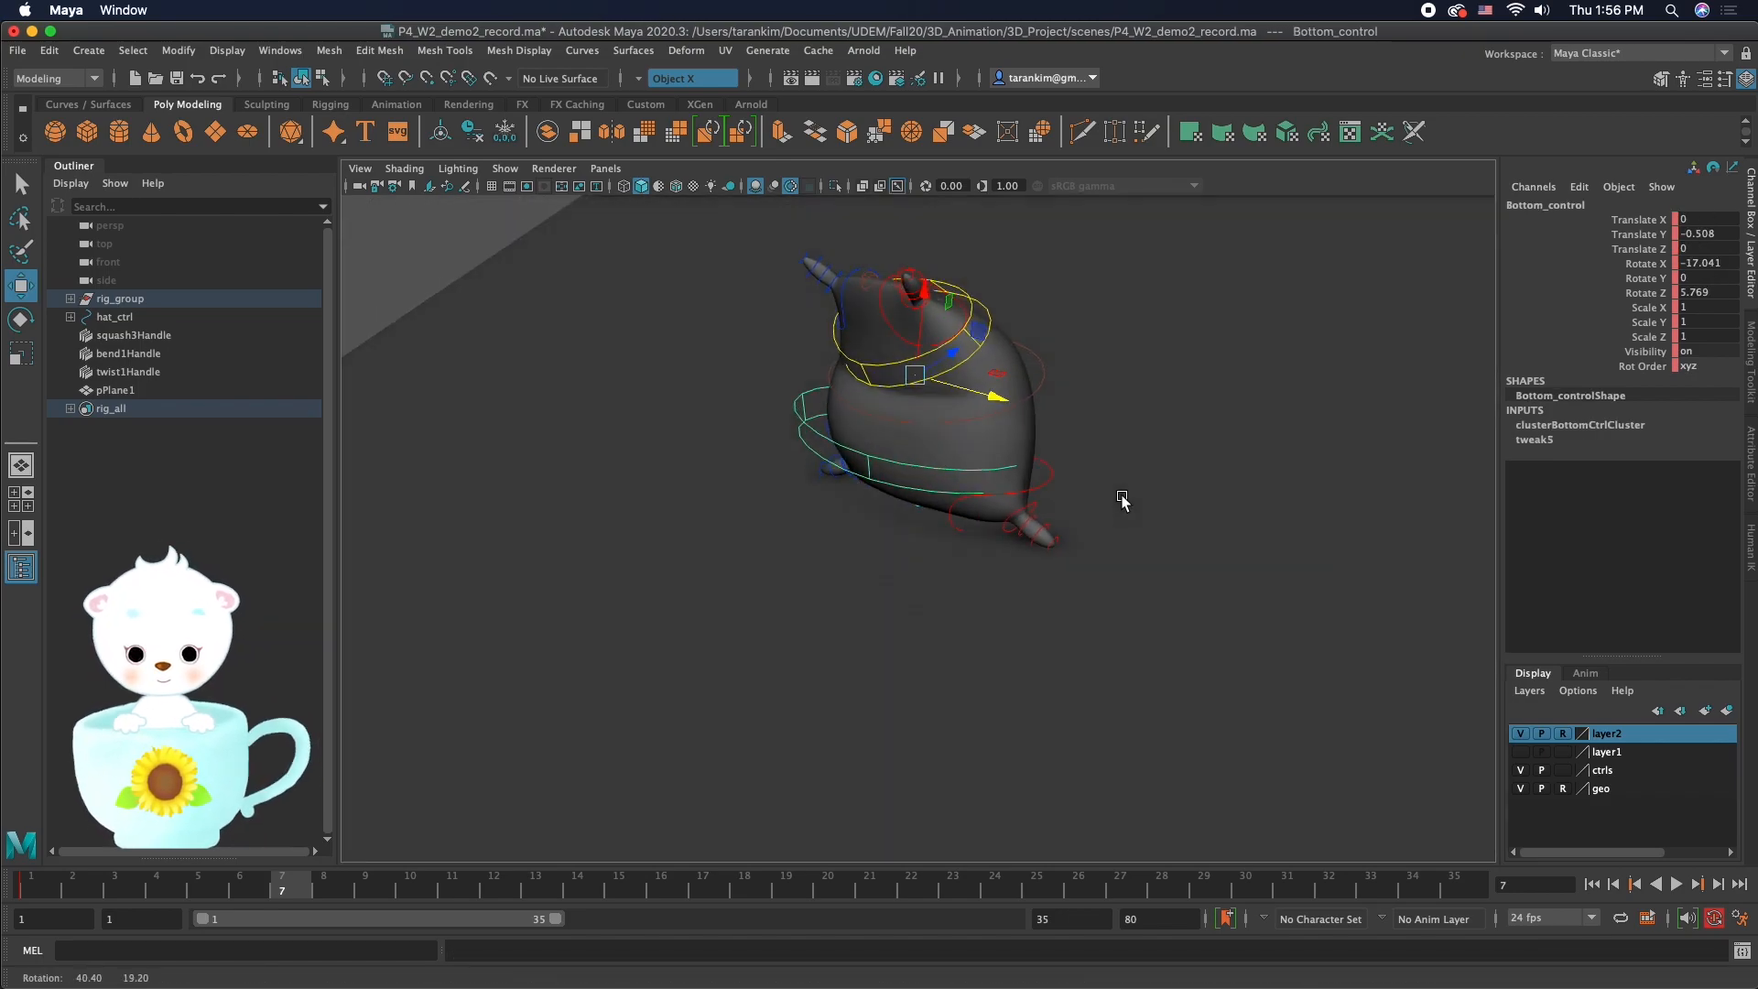
key(e)
drag(960, 399, 944, 397)
key(bracketleft)
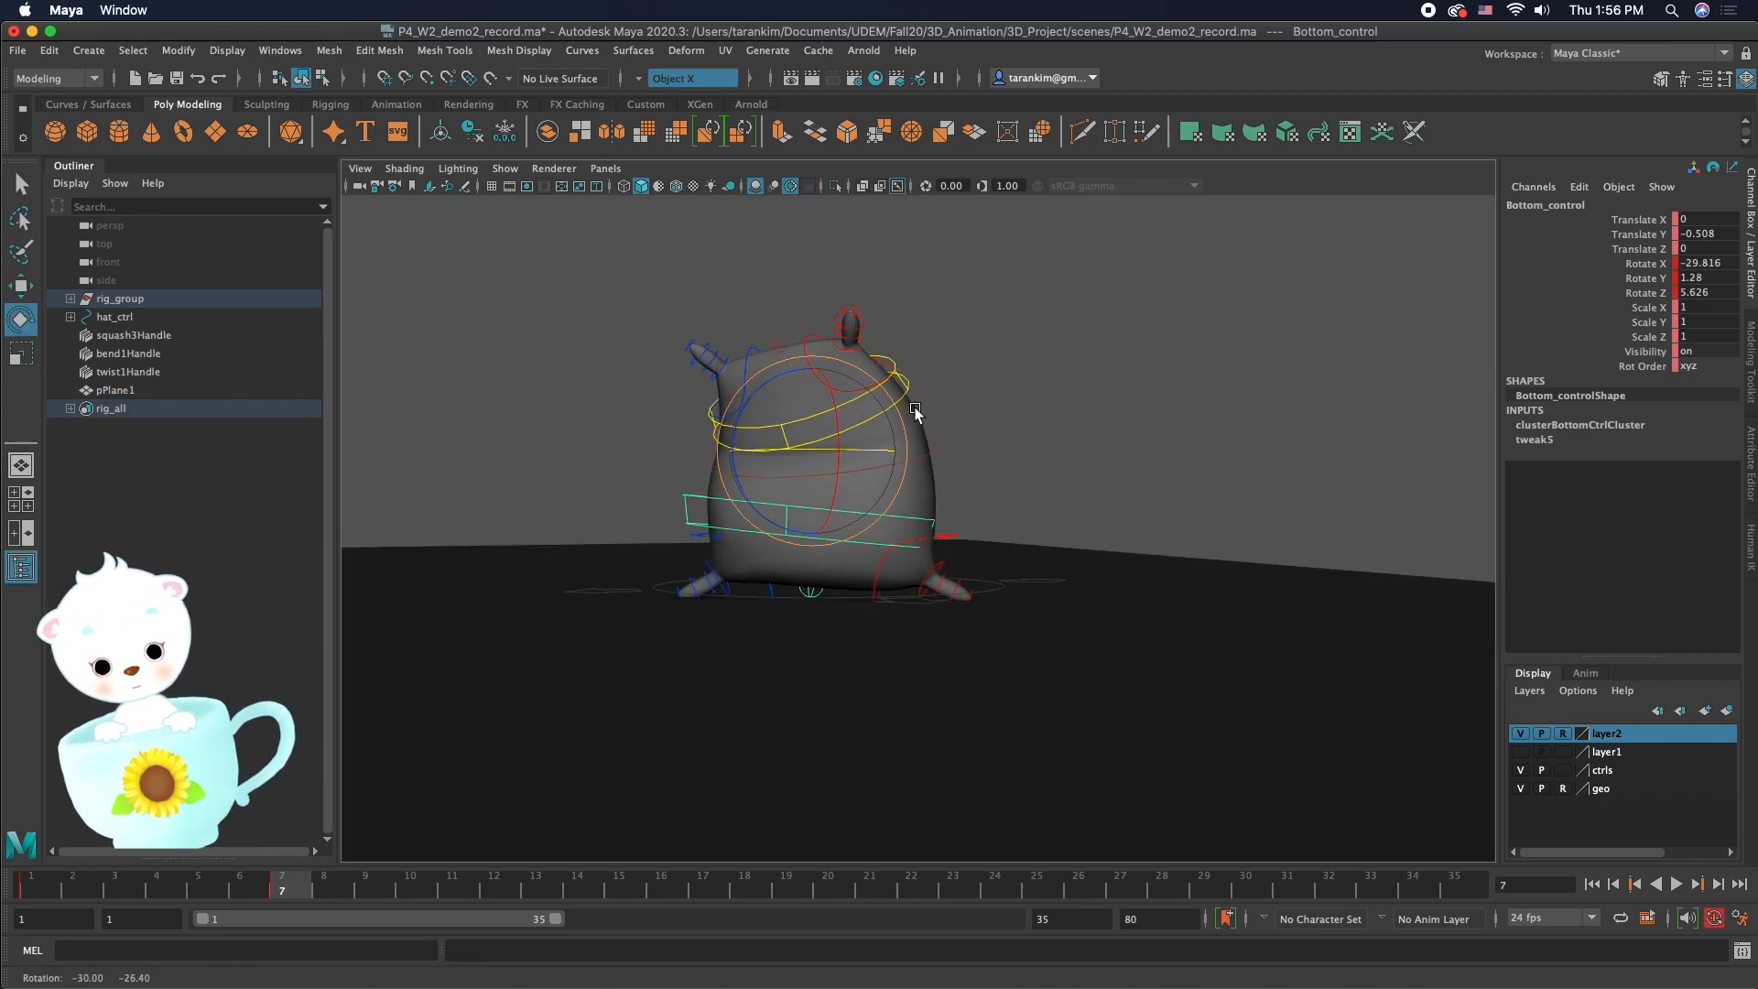
drag(773, 383, 756, 388)
Step: Shift the bottom body control slightly sideways and downward to deepen the crouch
key(w)
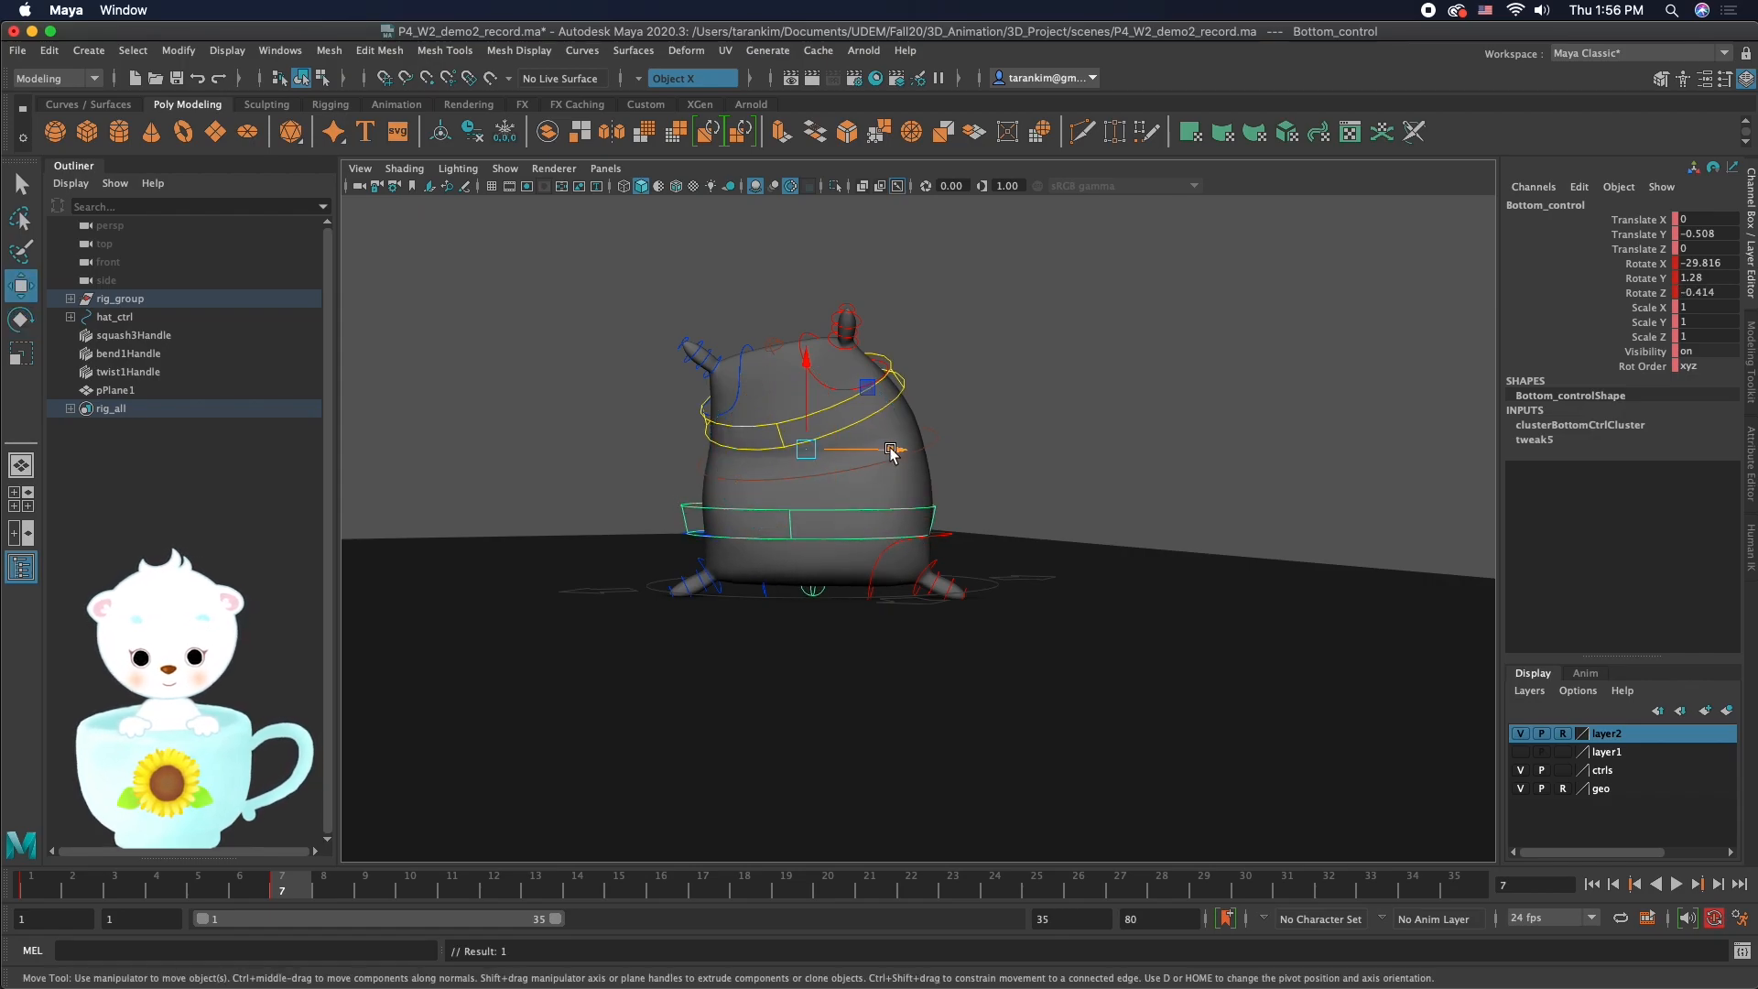
drag(891, 451, 875, 448)
drag(799, 363, 800, 396)
Step: Bend the top body control further forward by rotating it to about -59.2° X, 12.1° Y and -62.8° Z
click(904, 392)
alt+drag(1058, 438, 953, 428)
key(e)
drag(1126, 443, 1141, 374)
alt+drag(989, 415, 1066, 430)
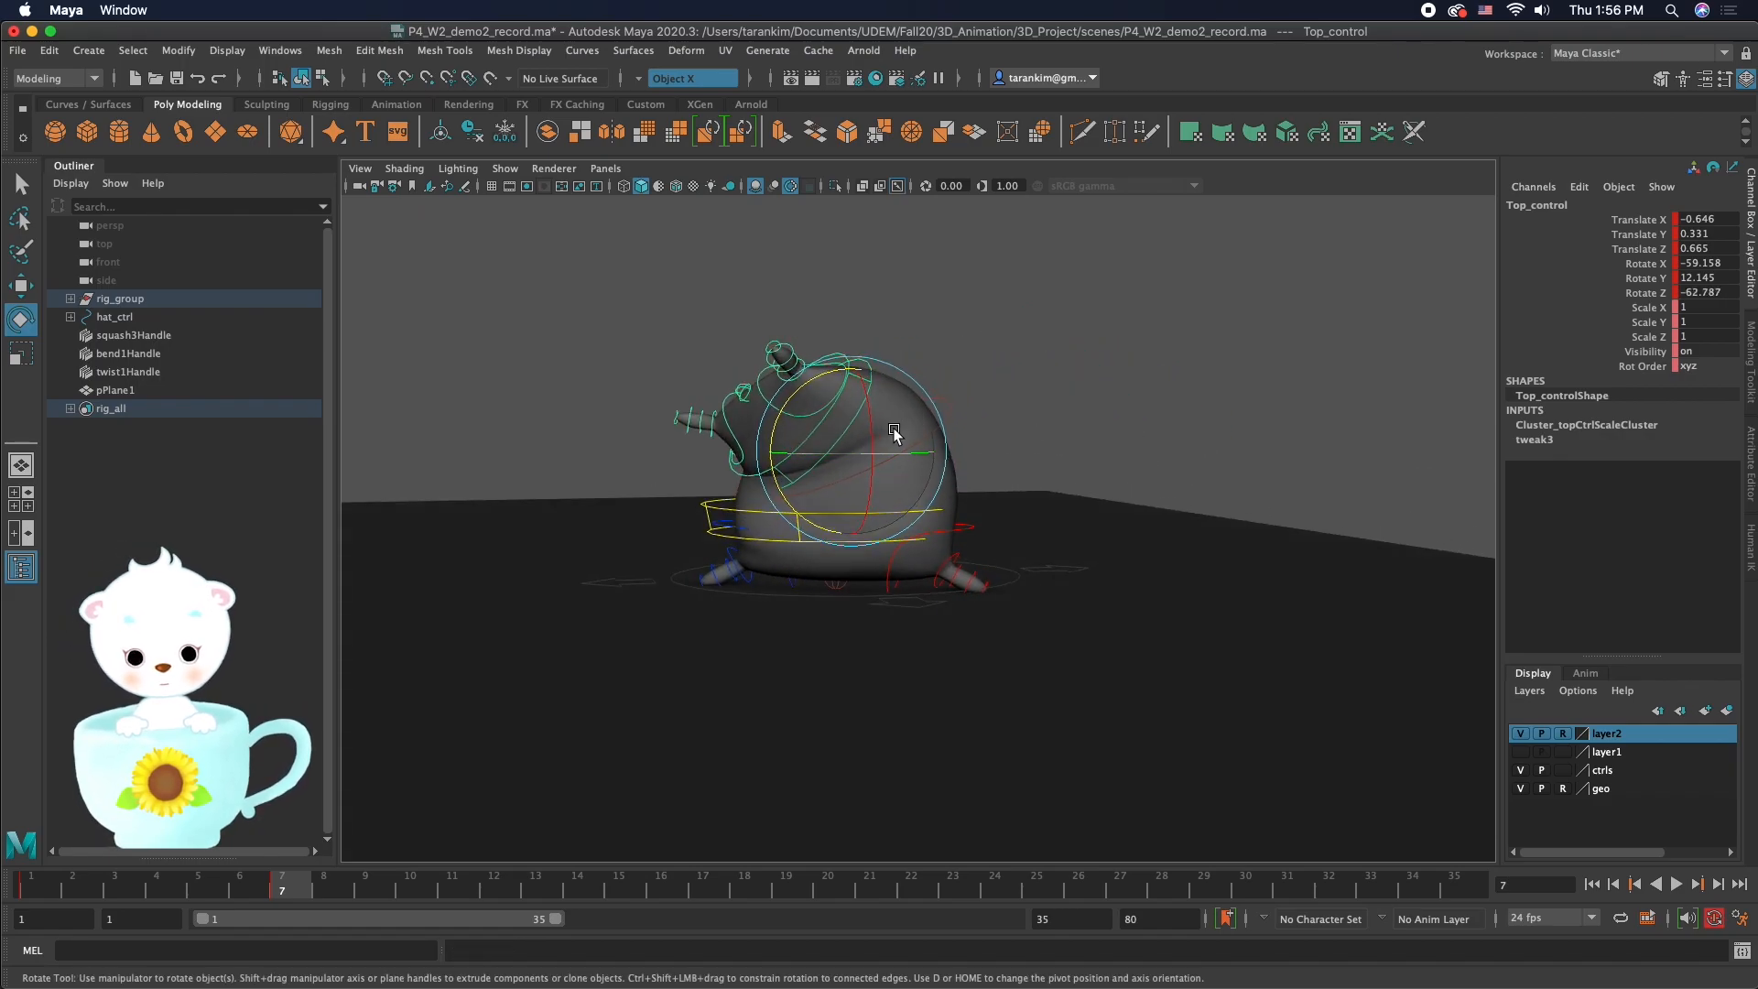
Step: Nudge the top body control slightly to refine the bent-over upper body at frame 7
key(w)
drag(870, 378, 866, 384)
alt+drag(1091, 449, 1138, 459)
Step: Move the bottom body control to about -0.21 X, -0.73 Y and 0.13 Z, and rotate it to about 8° in Z
click(851, 506)
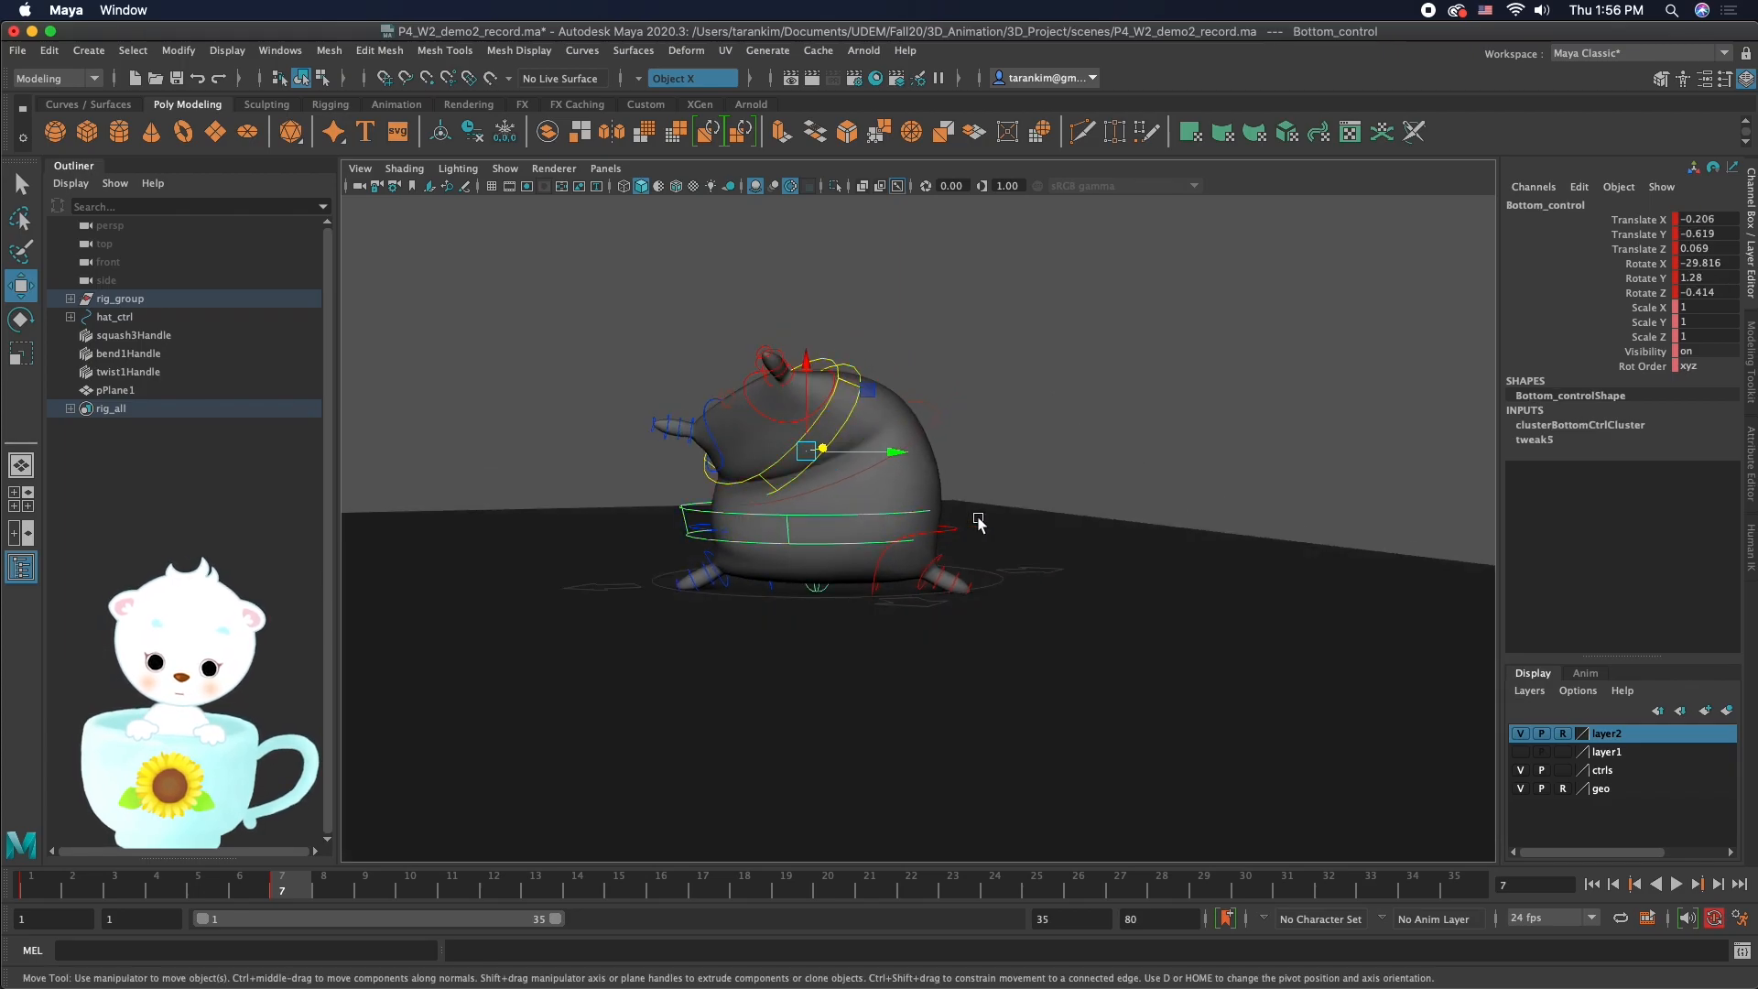
drag(899, 454, 778, 513)
key(e)
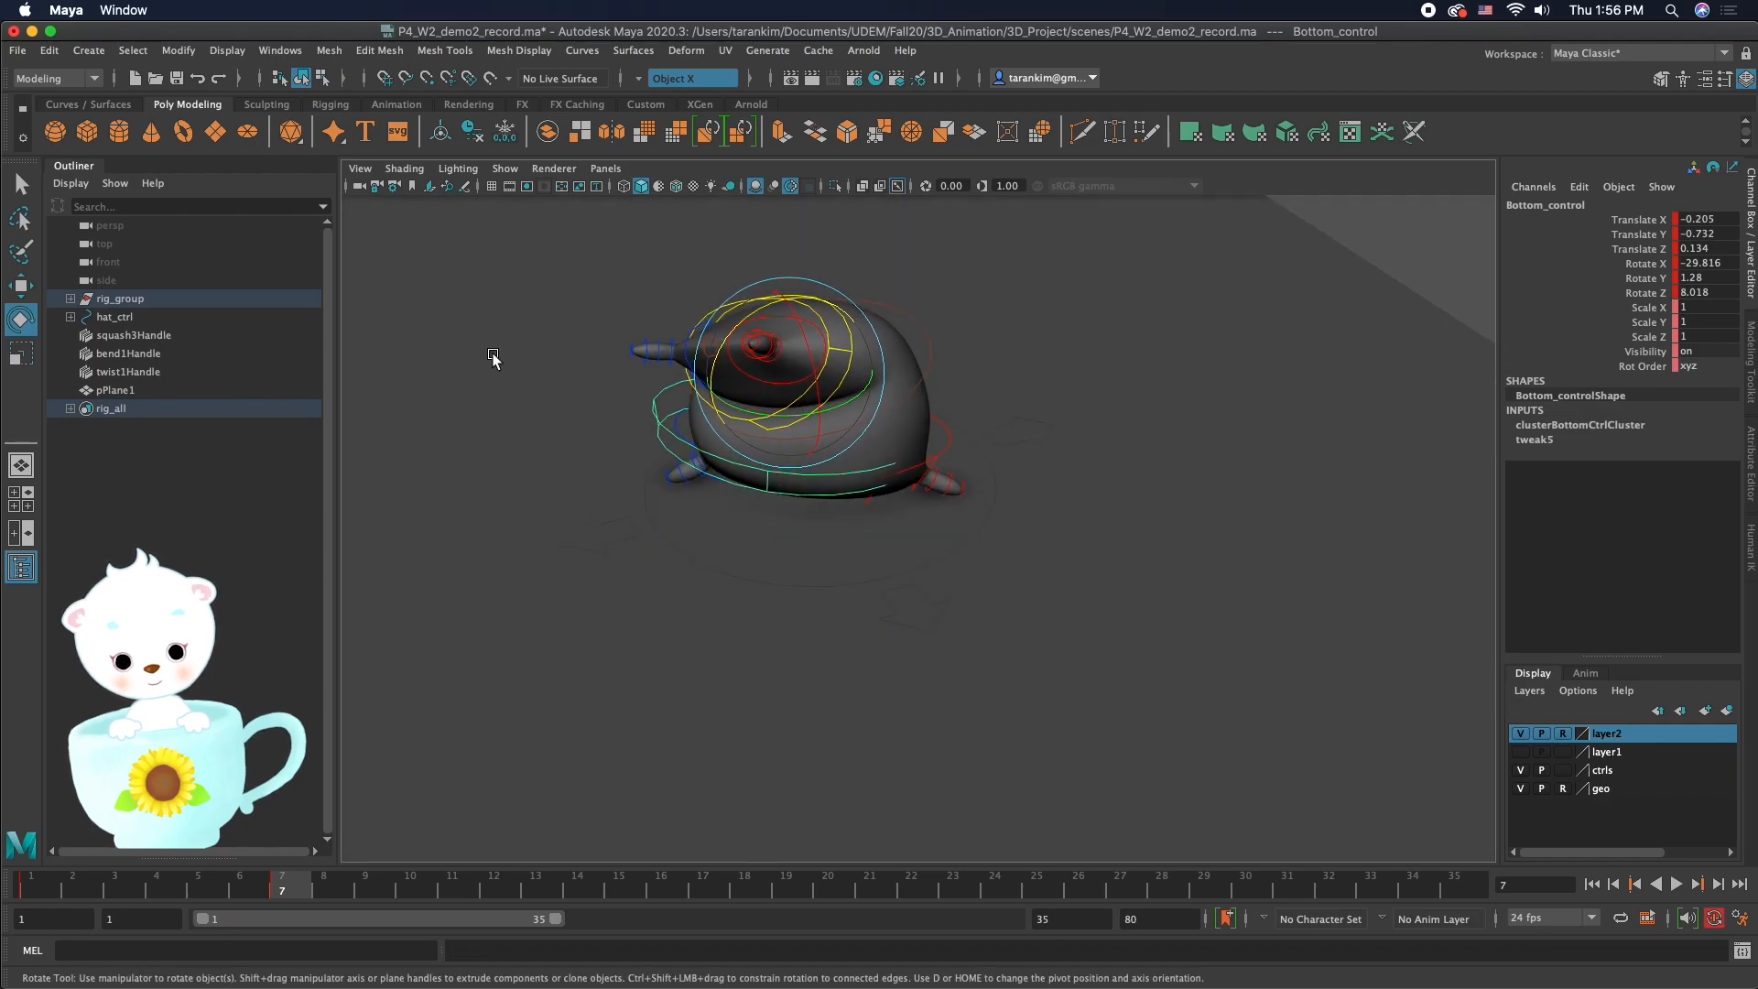
Step: Set the Rotate tool's axis orientation to Object and rotate the bottom body control to about -37.6° X, 1.7° Y and 8.8° Z
double_click(20, 319)
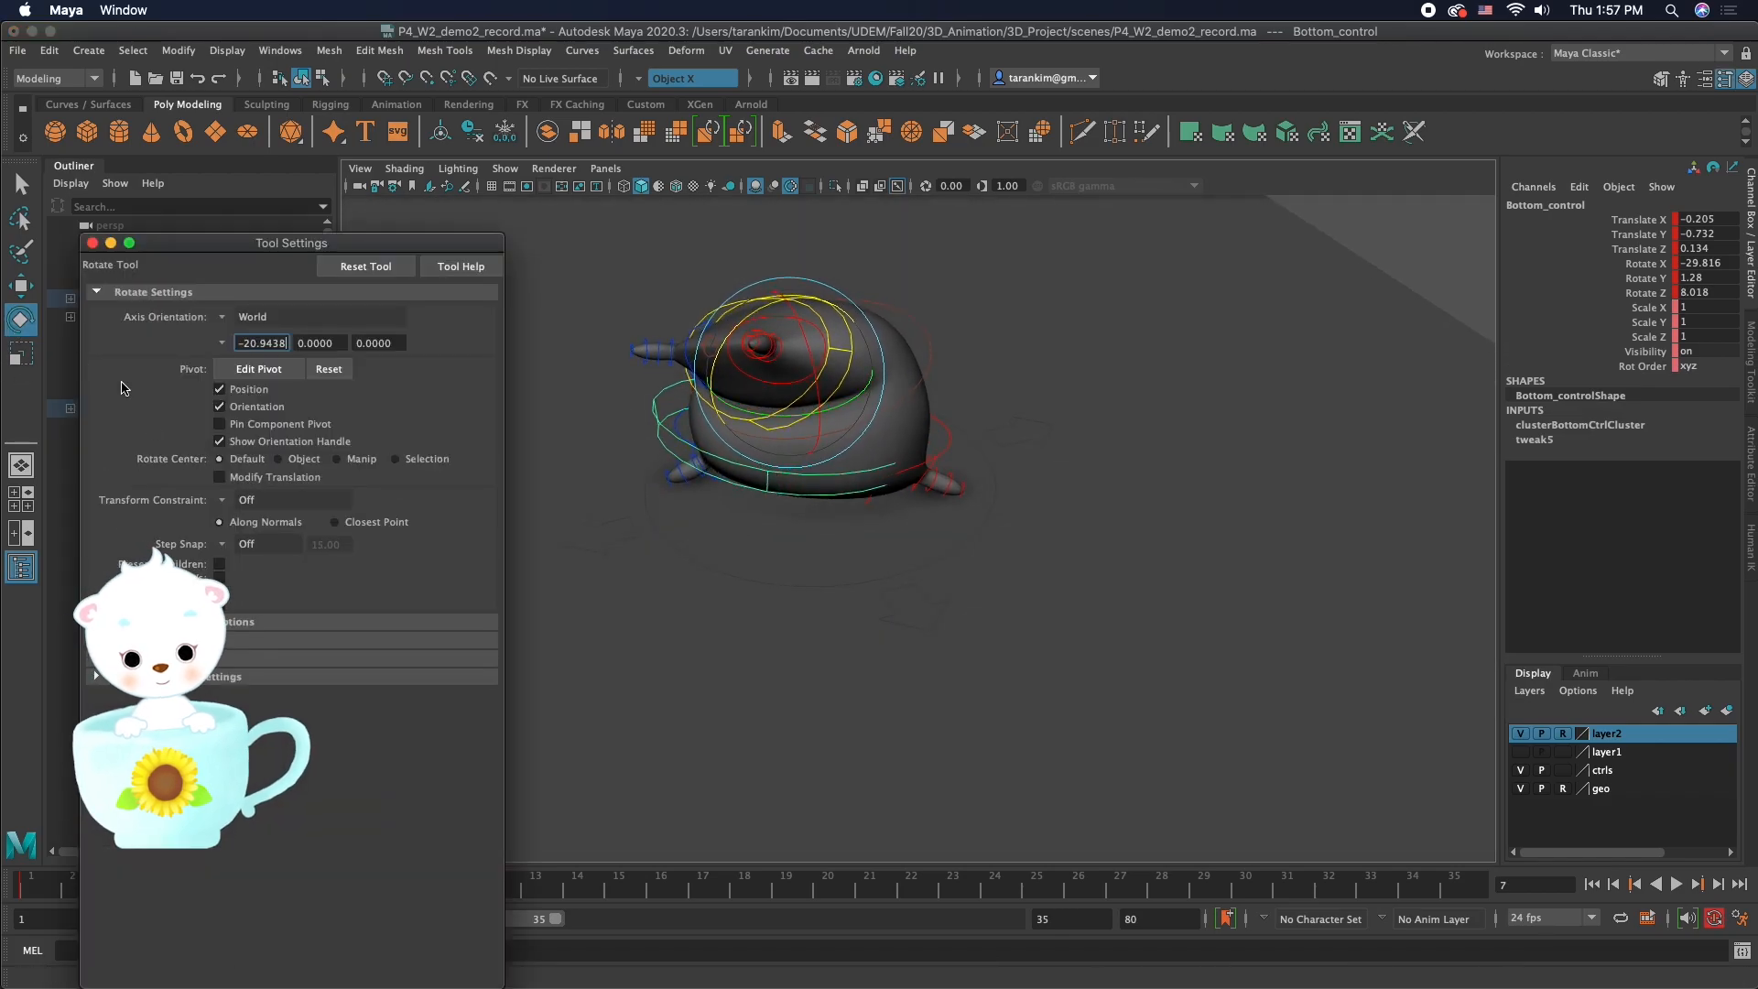
click(227, 316)
click(260, 324)
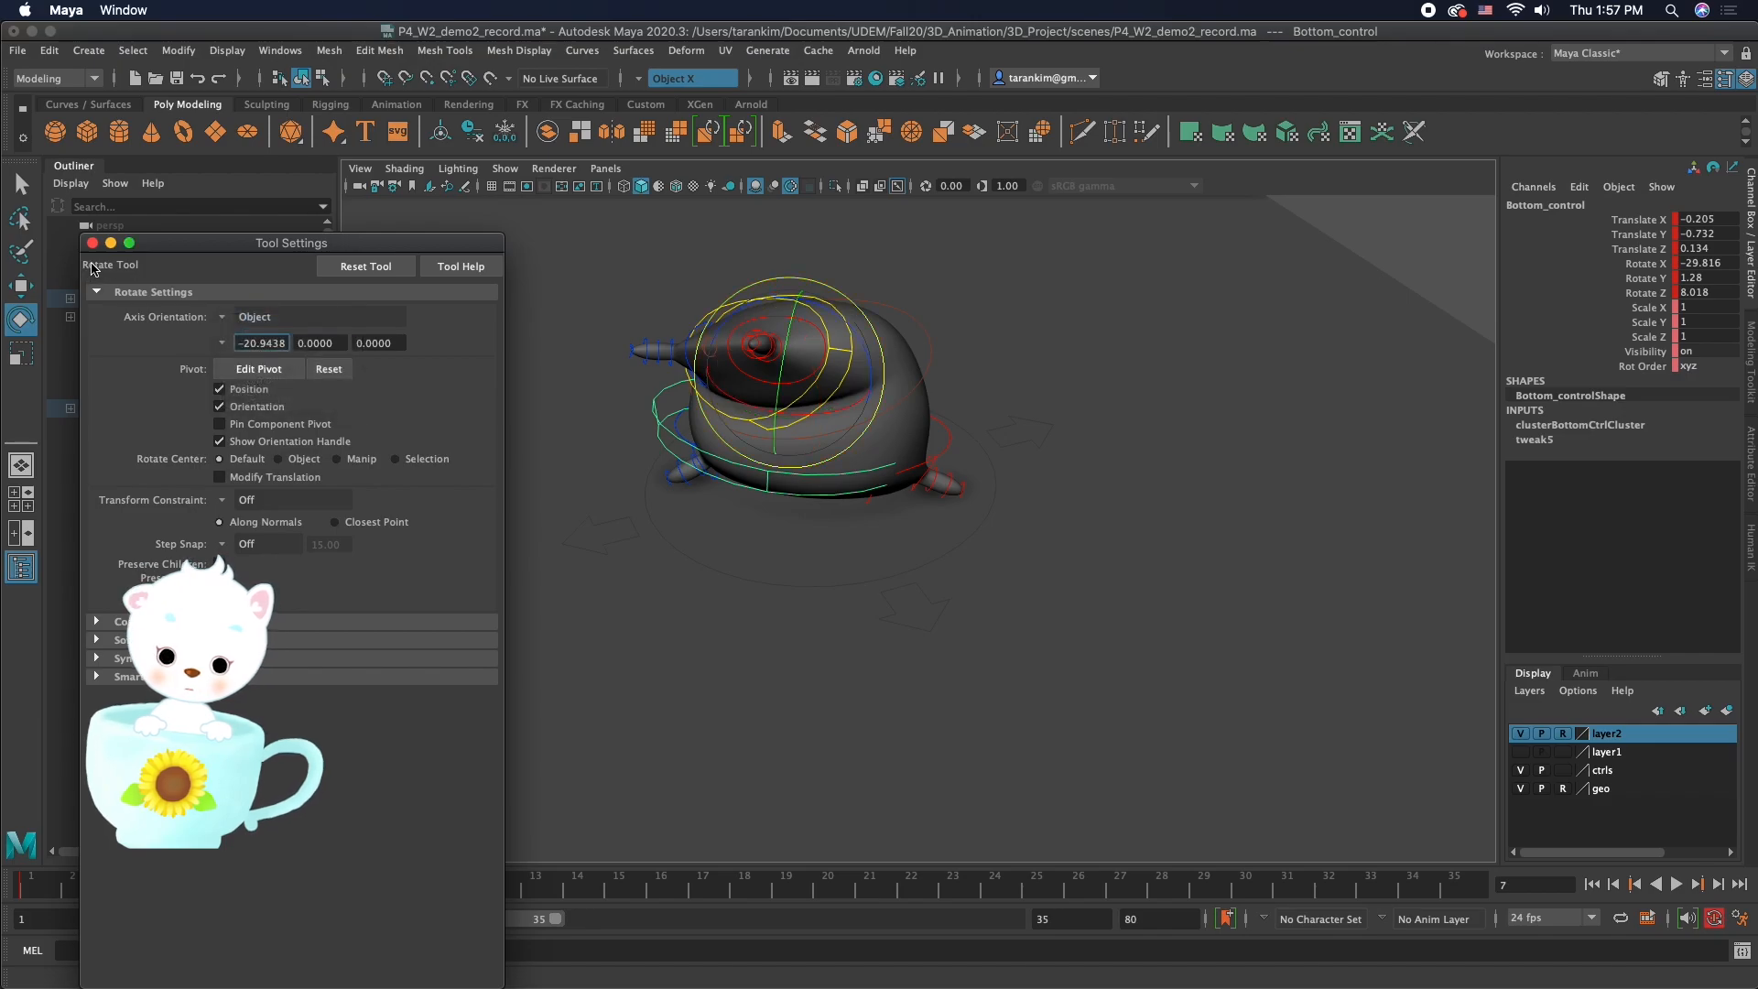
click(91, 242)
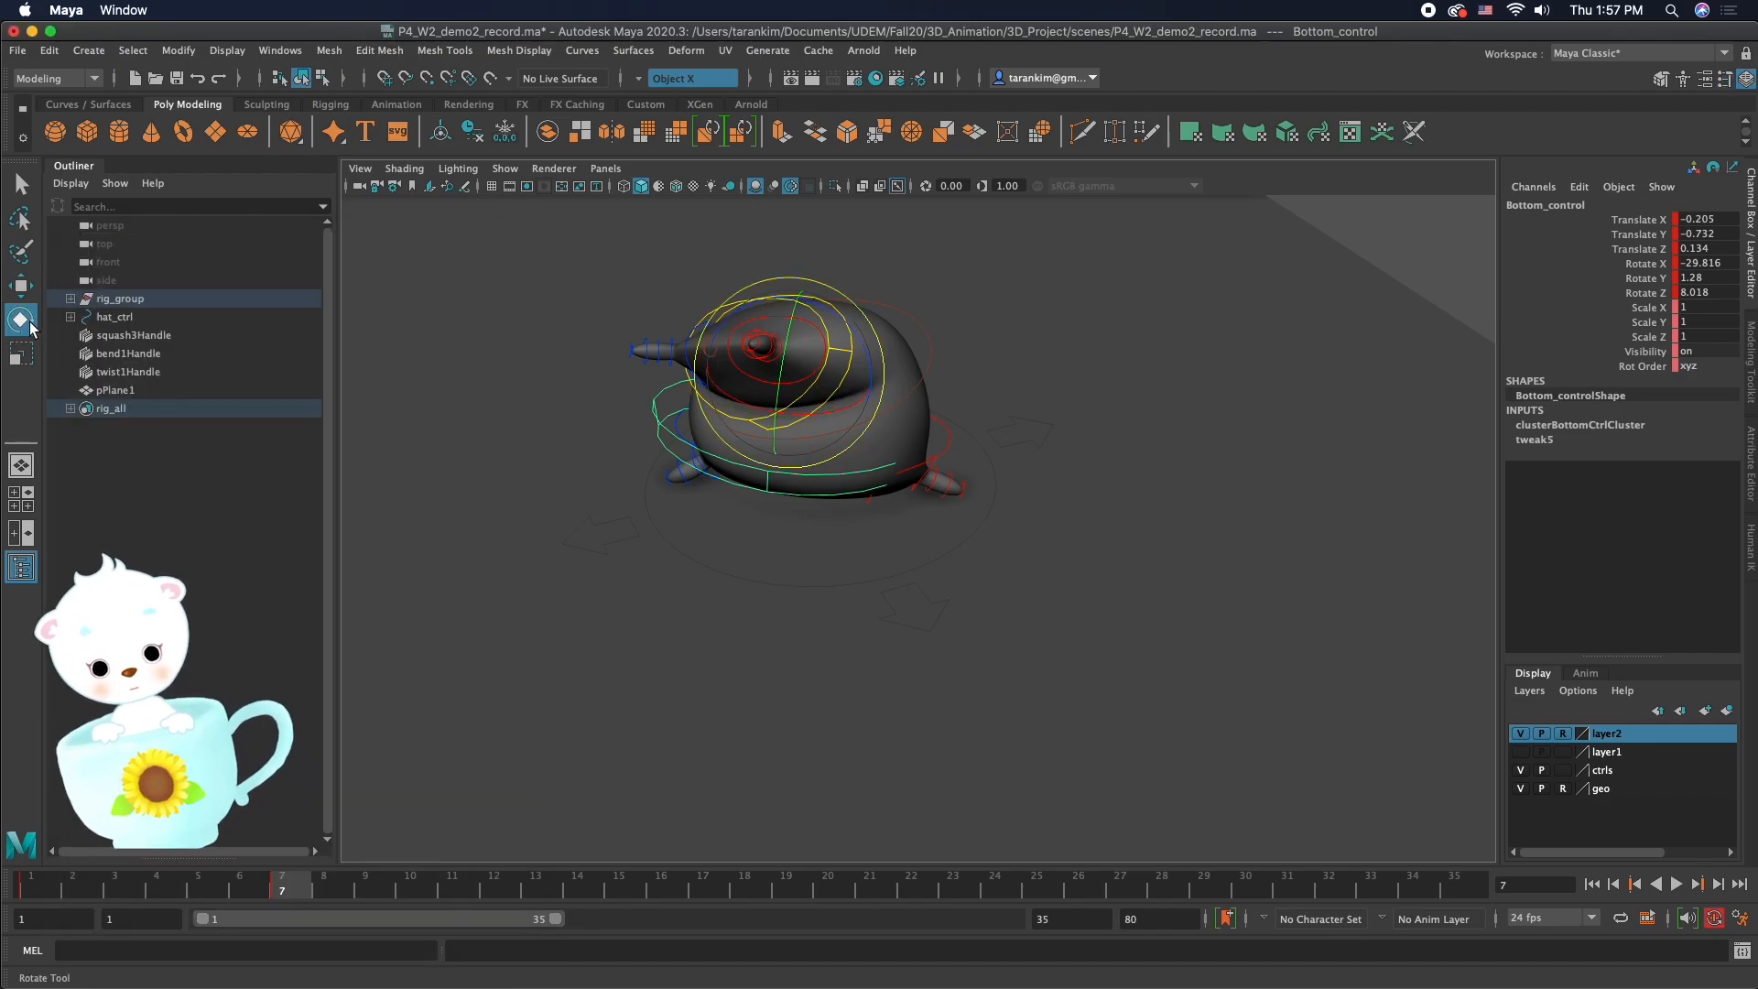
alt+drag(901, 398, 907, 327)
drag(854, 412, 758, 454)
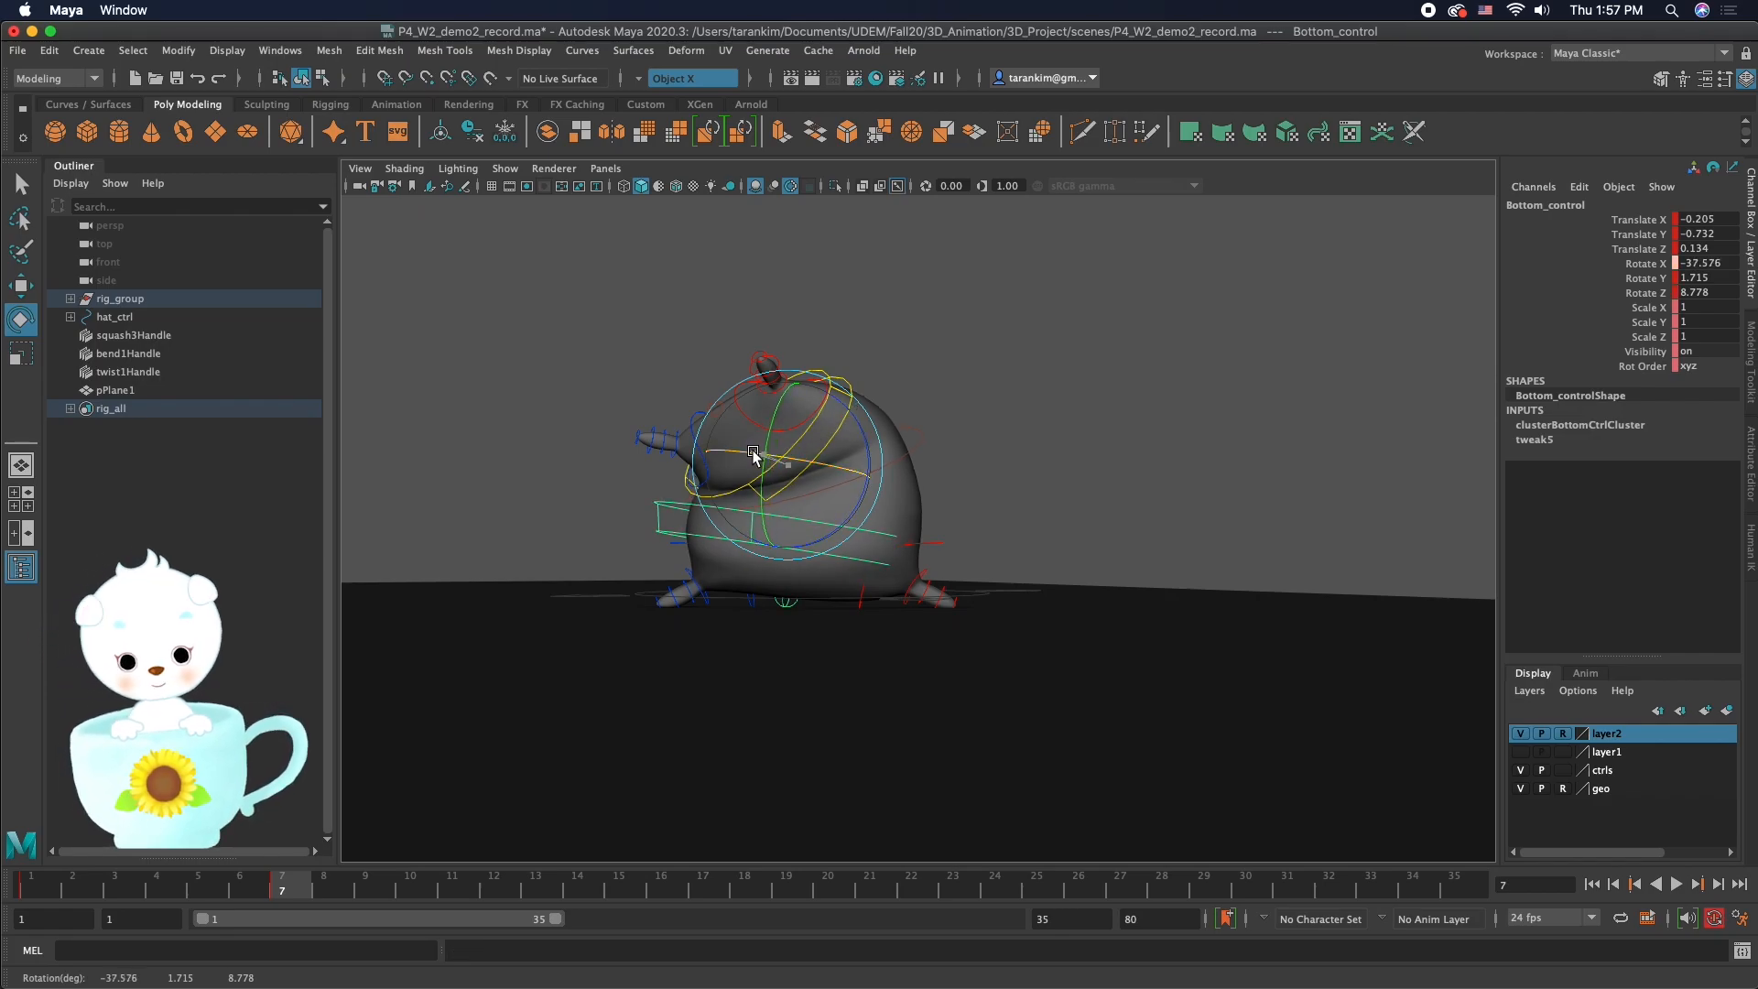
Step: Try rotating the right foot's shoulder control to about -3.9° X, -31° Y and 9.1° Z
click(992, 373)
alt+drag(992, 372, 939, 436)
click(1123, 546)
drag(1118, 549, 1072, 529)
alt+drag(946, 553, 1049, 560)
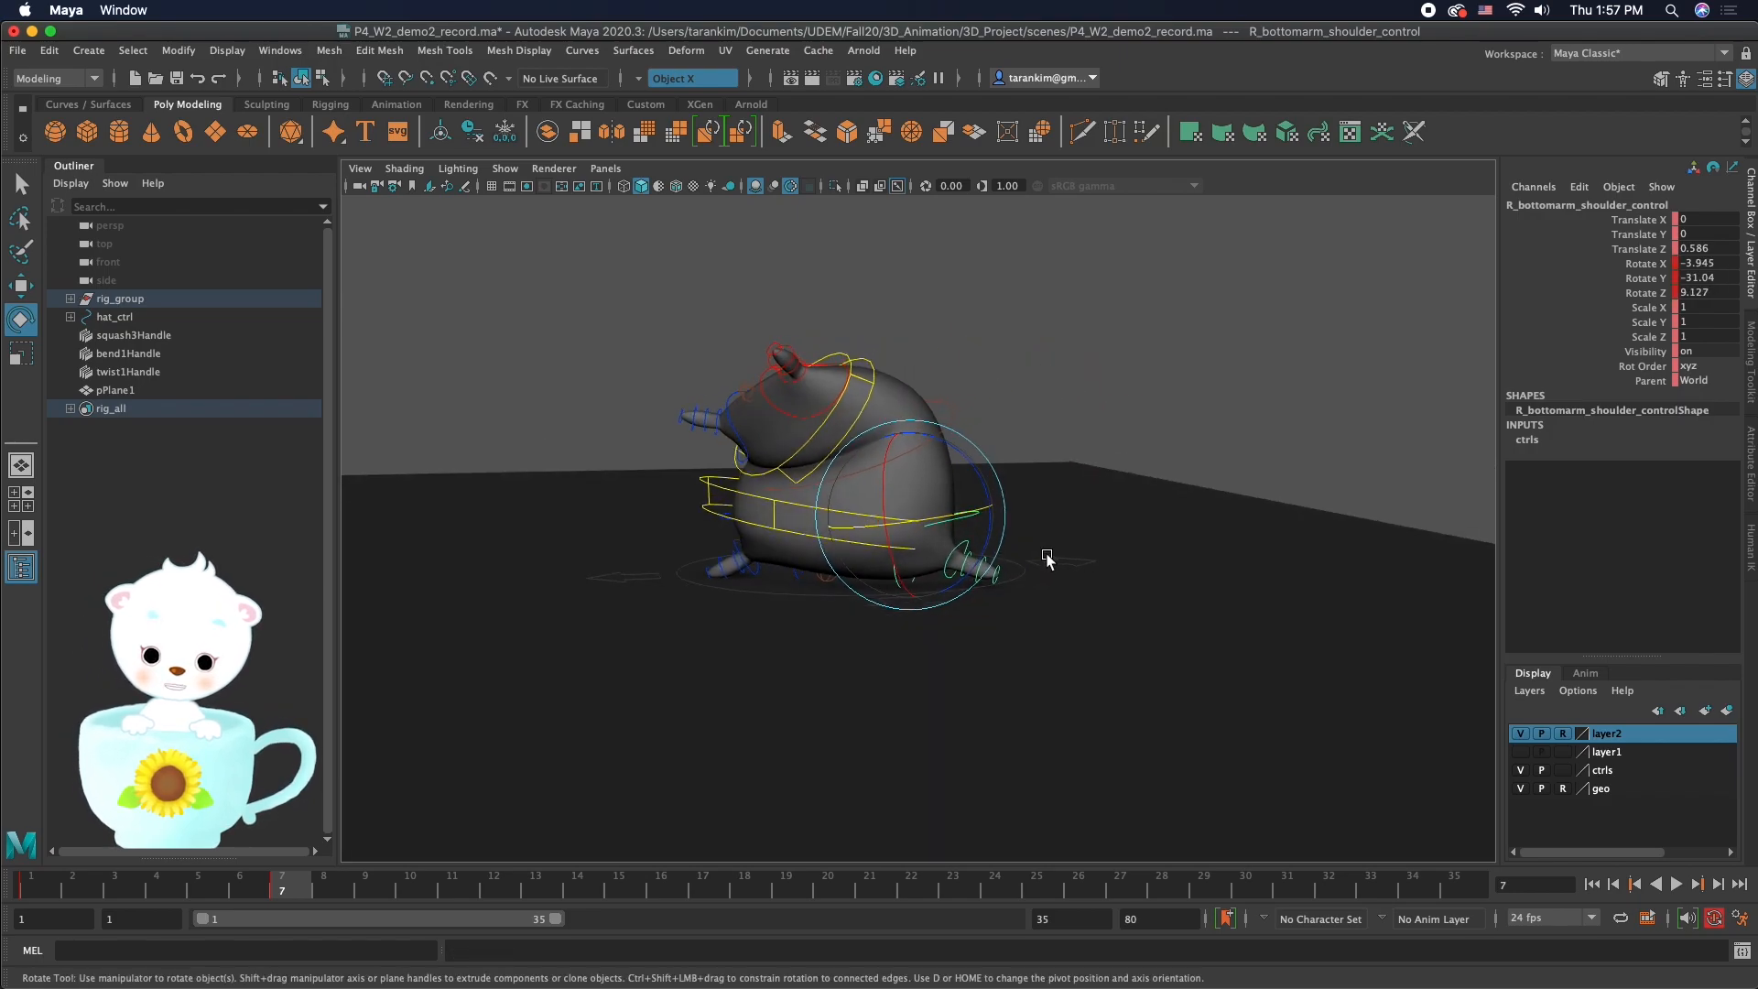
Step: Try shifting the right foot's shoulder control slightly away from its current position
key(w)
drag(998, 507, 991, 511)
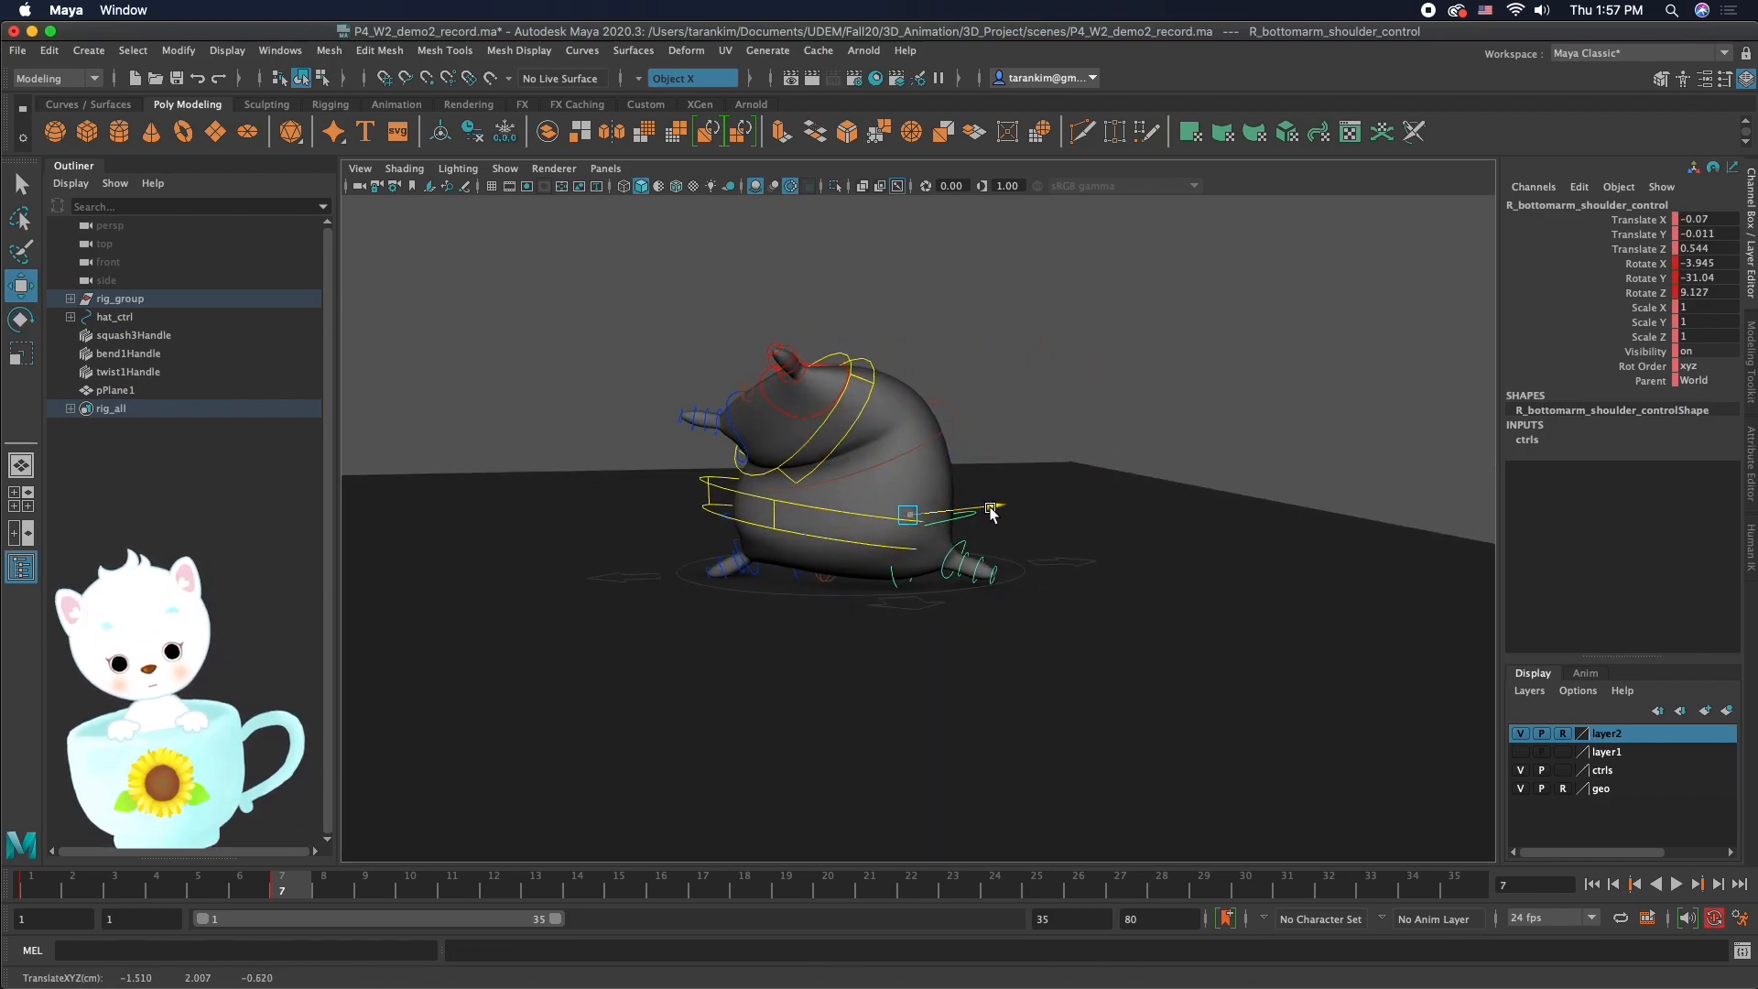
click(959, 526)
drag(902, 463, 899, 460)
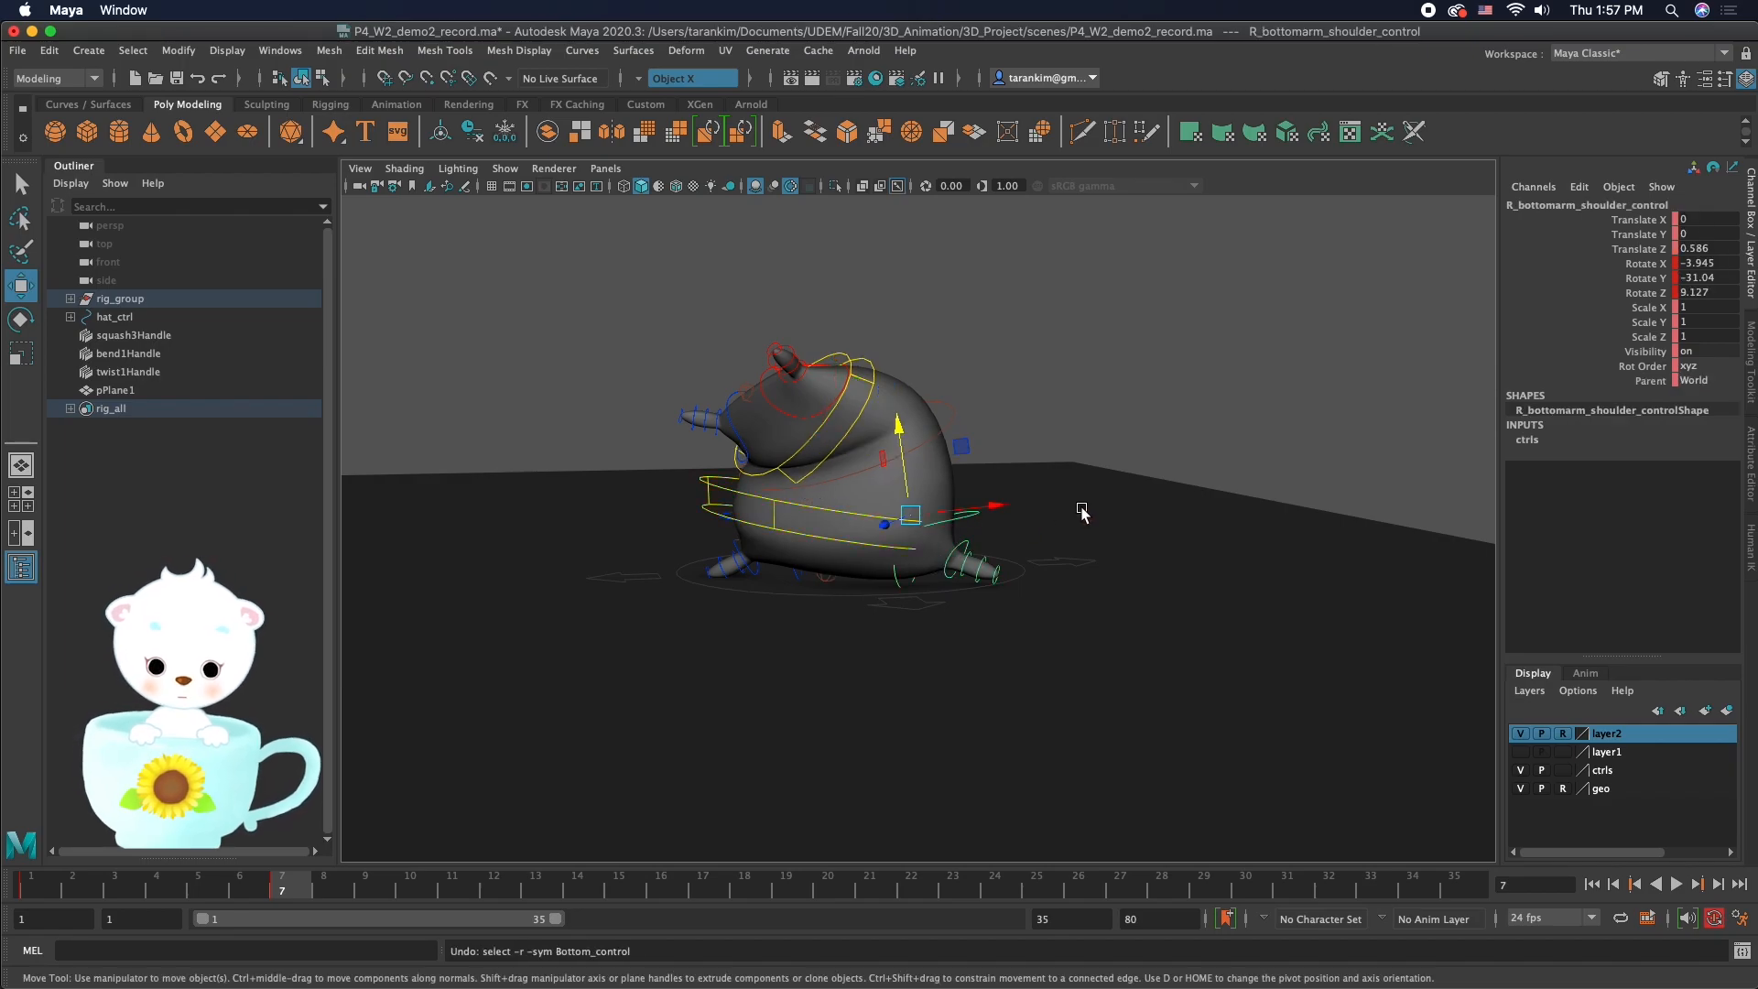
Step: Undo the last moves and rotation of the right foot's shoulder control
key(z)
key(z)
key(z)
key(z)
Step: Select all of the flour sack's rig controls and go to frame 11 on the timeline
alt+drag(1081, 514, 838, 521)
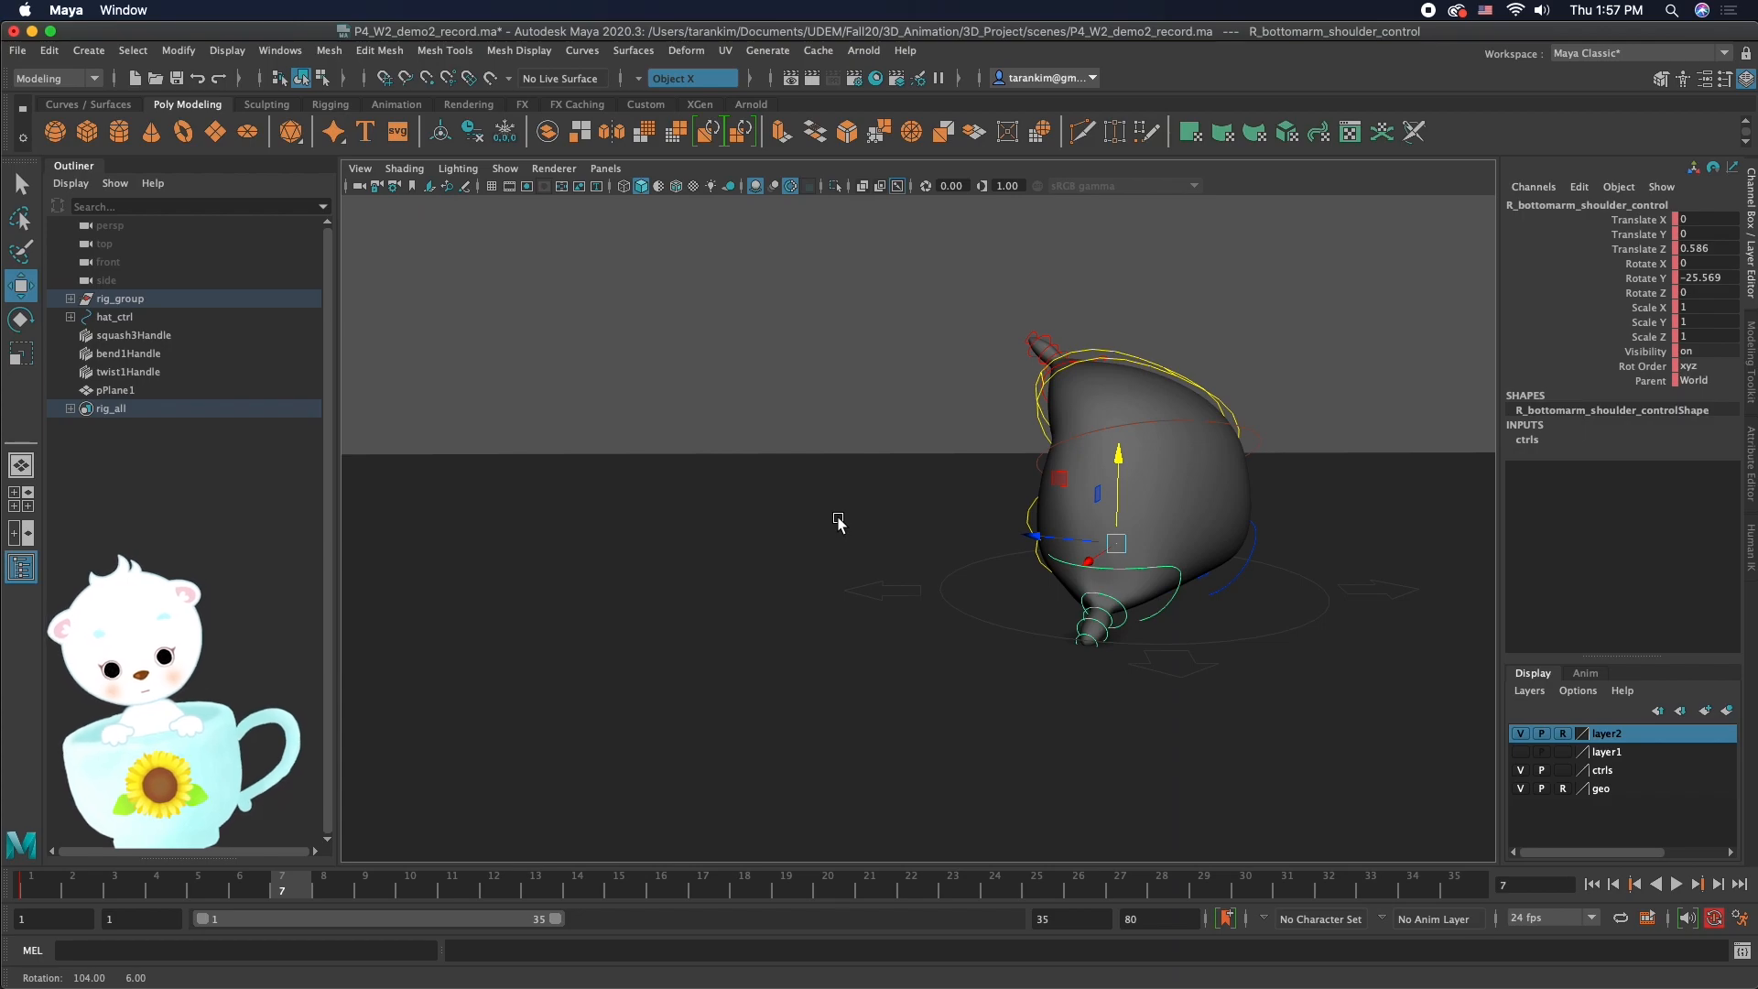
mouse_move(839, 522)
alt+mouse_down()
mouse_move(703, 515)
mouse_move(846, 523)
alt+mouse_up()
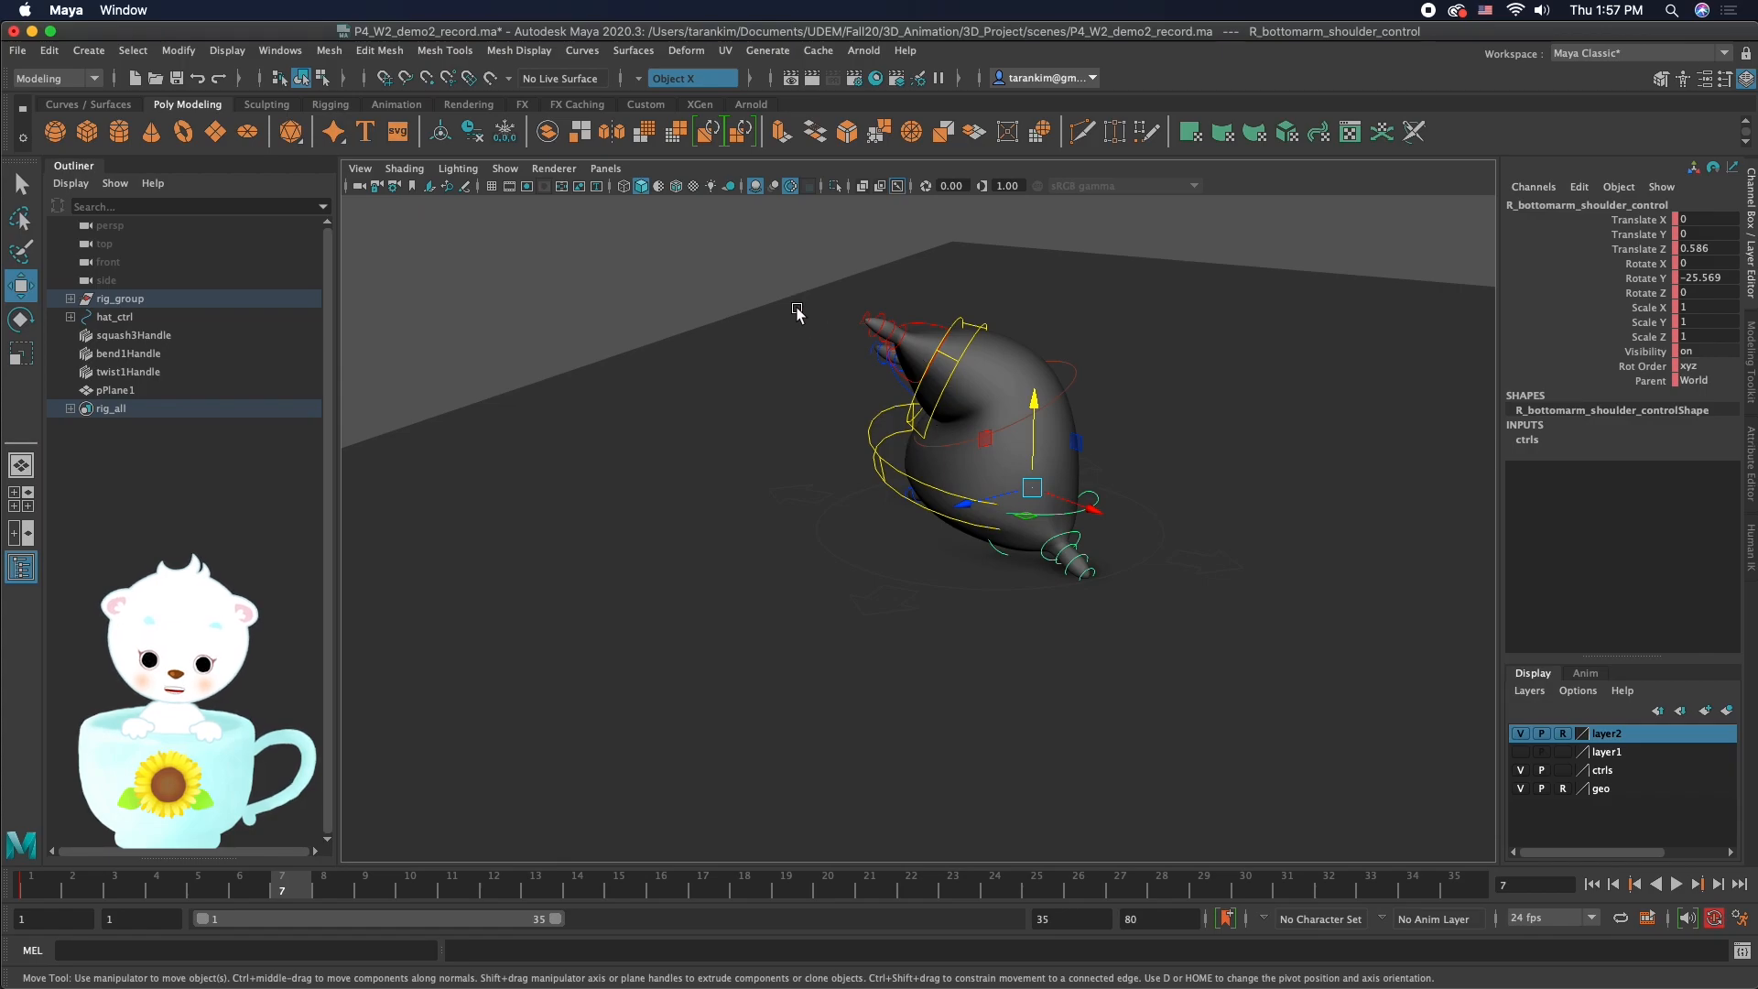
alt+drag(791, 497, 708, 504)
alt+drag(879, 490, 898, 365)
drag(891, 289, 1440, 805)
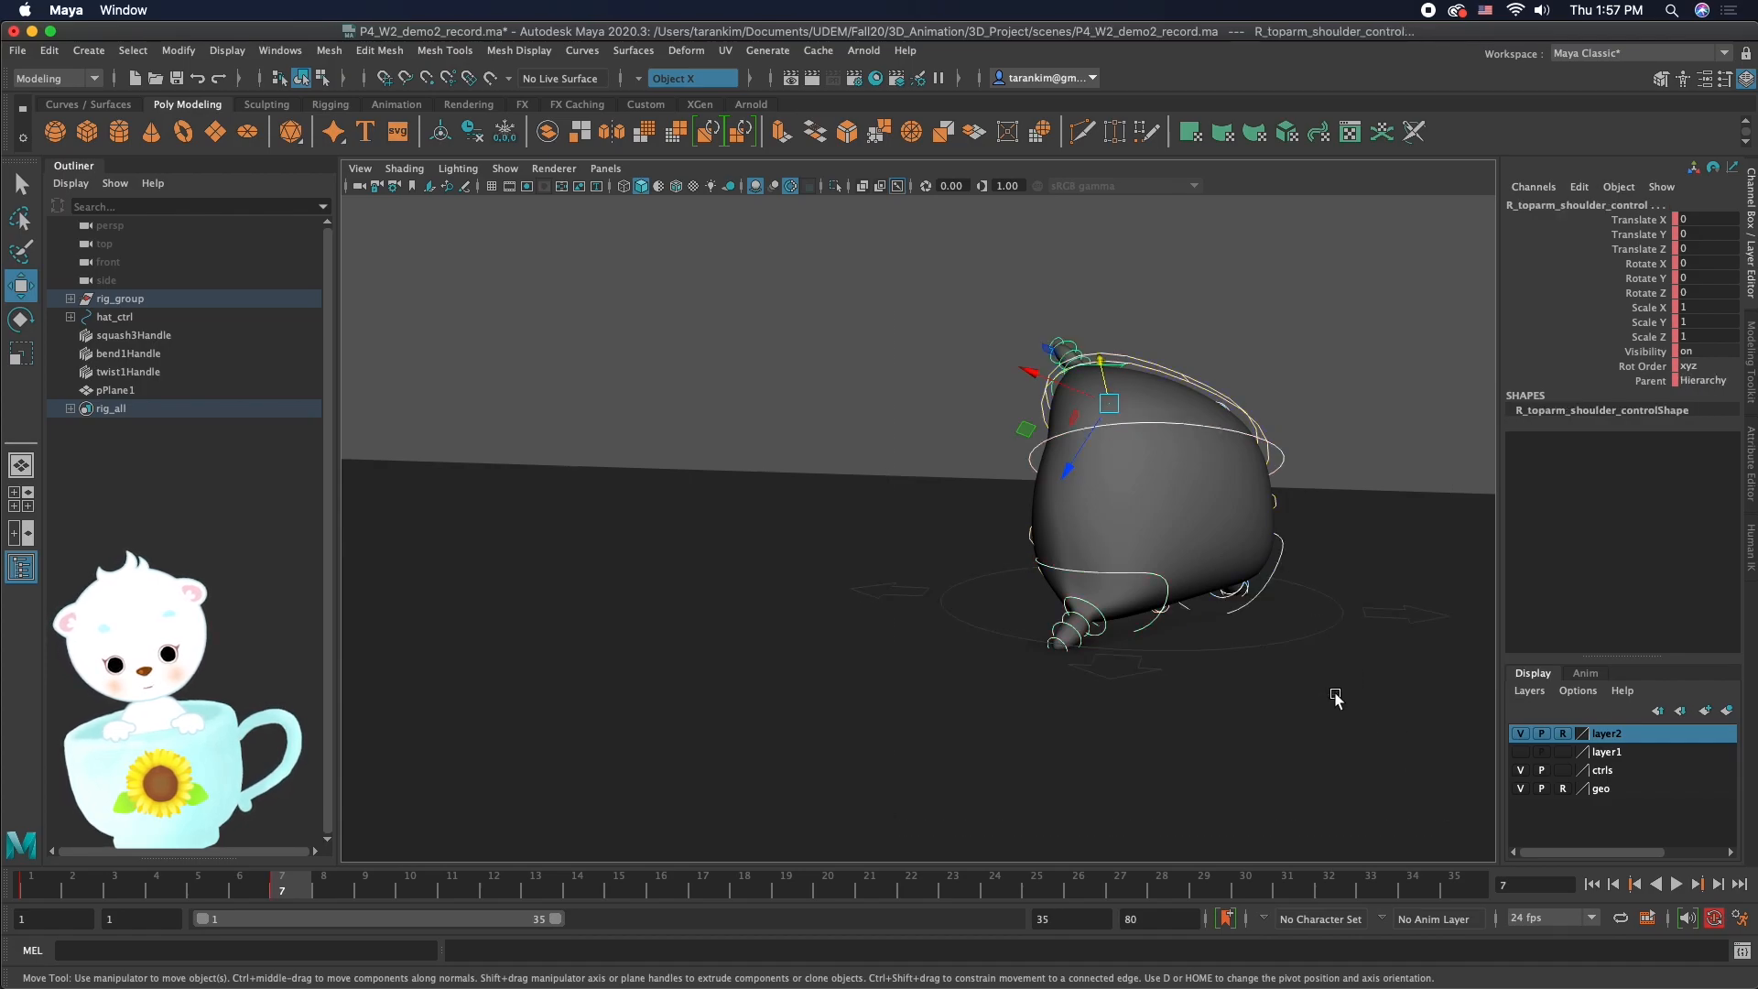
alt+drag(1055, 414, 1089, 402)
key(alt+v)
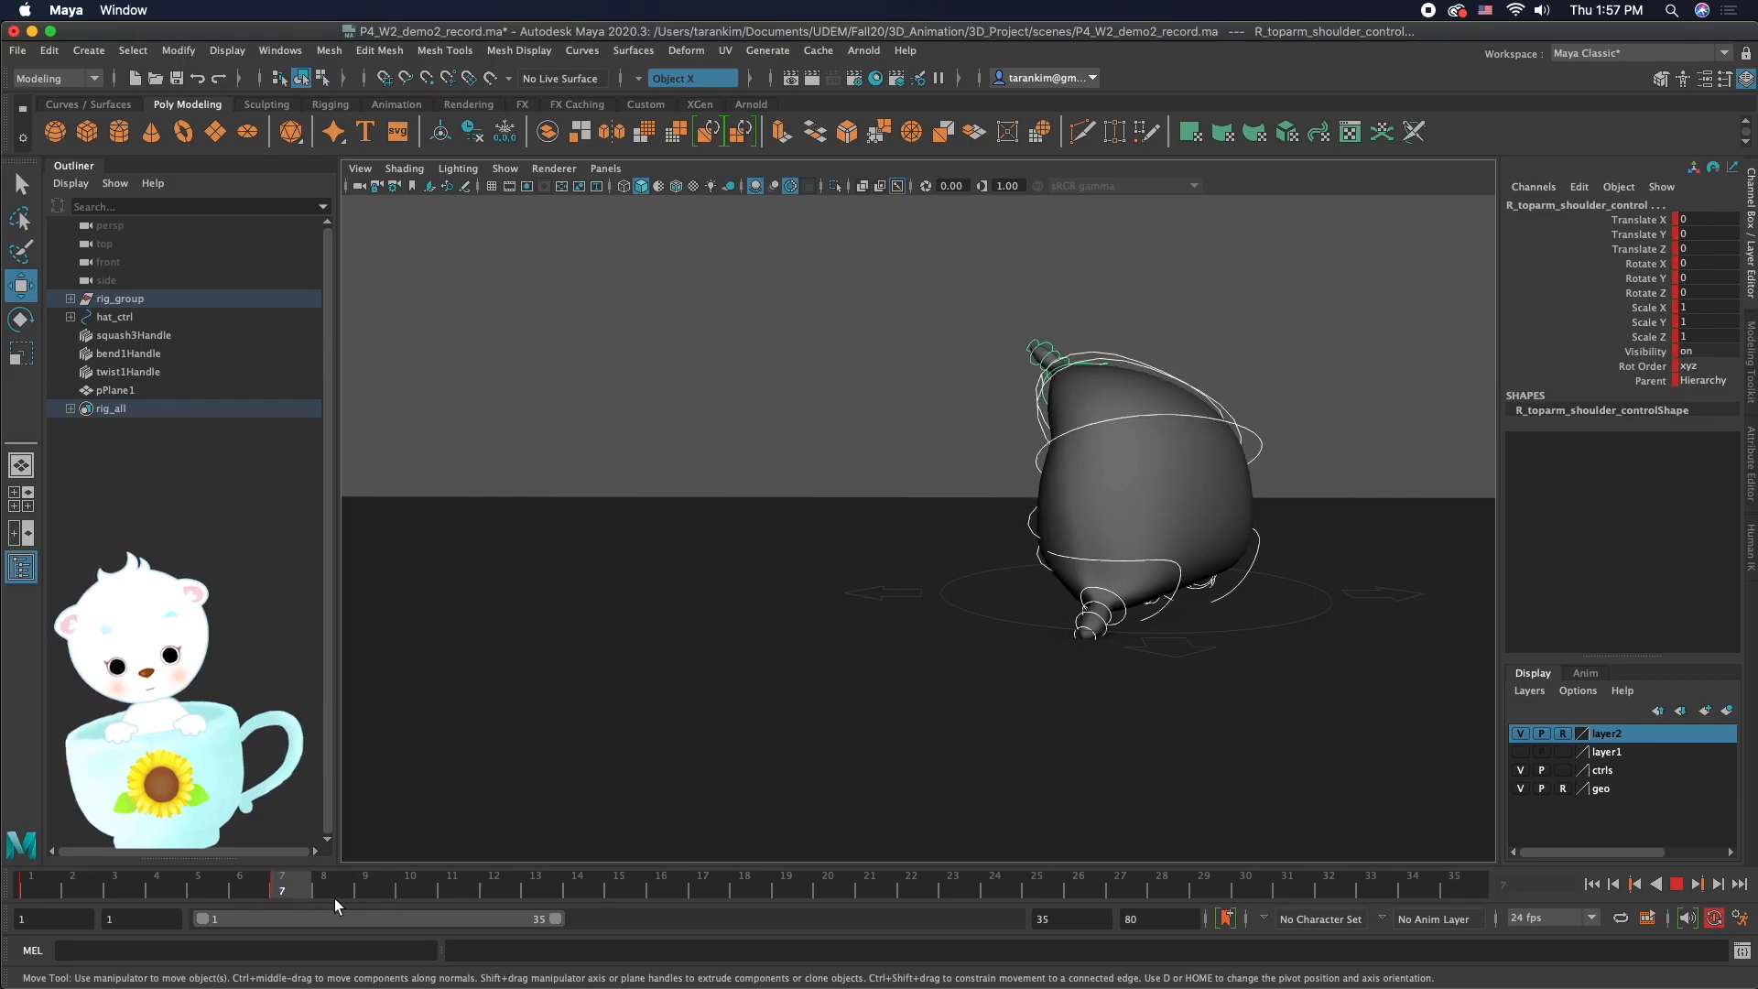
click(465, 886)
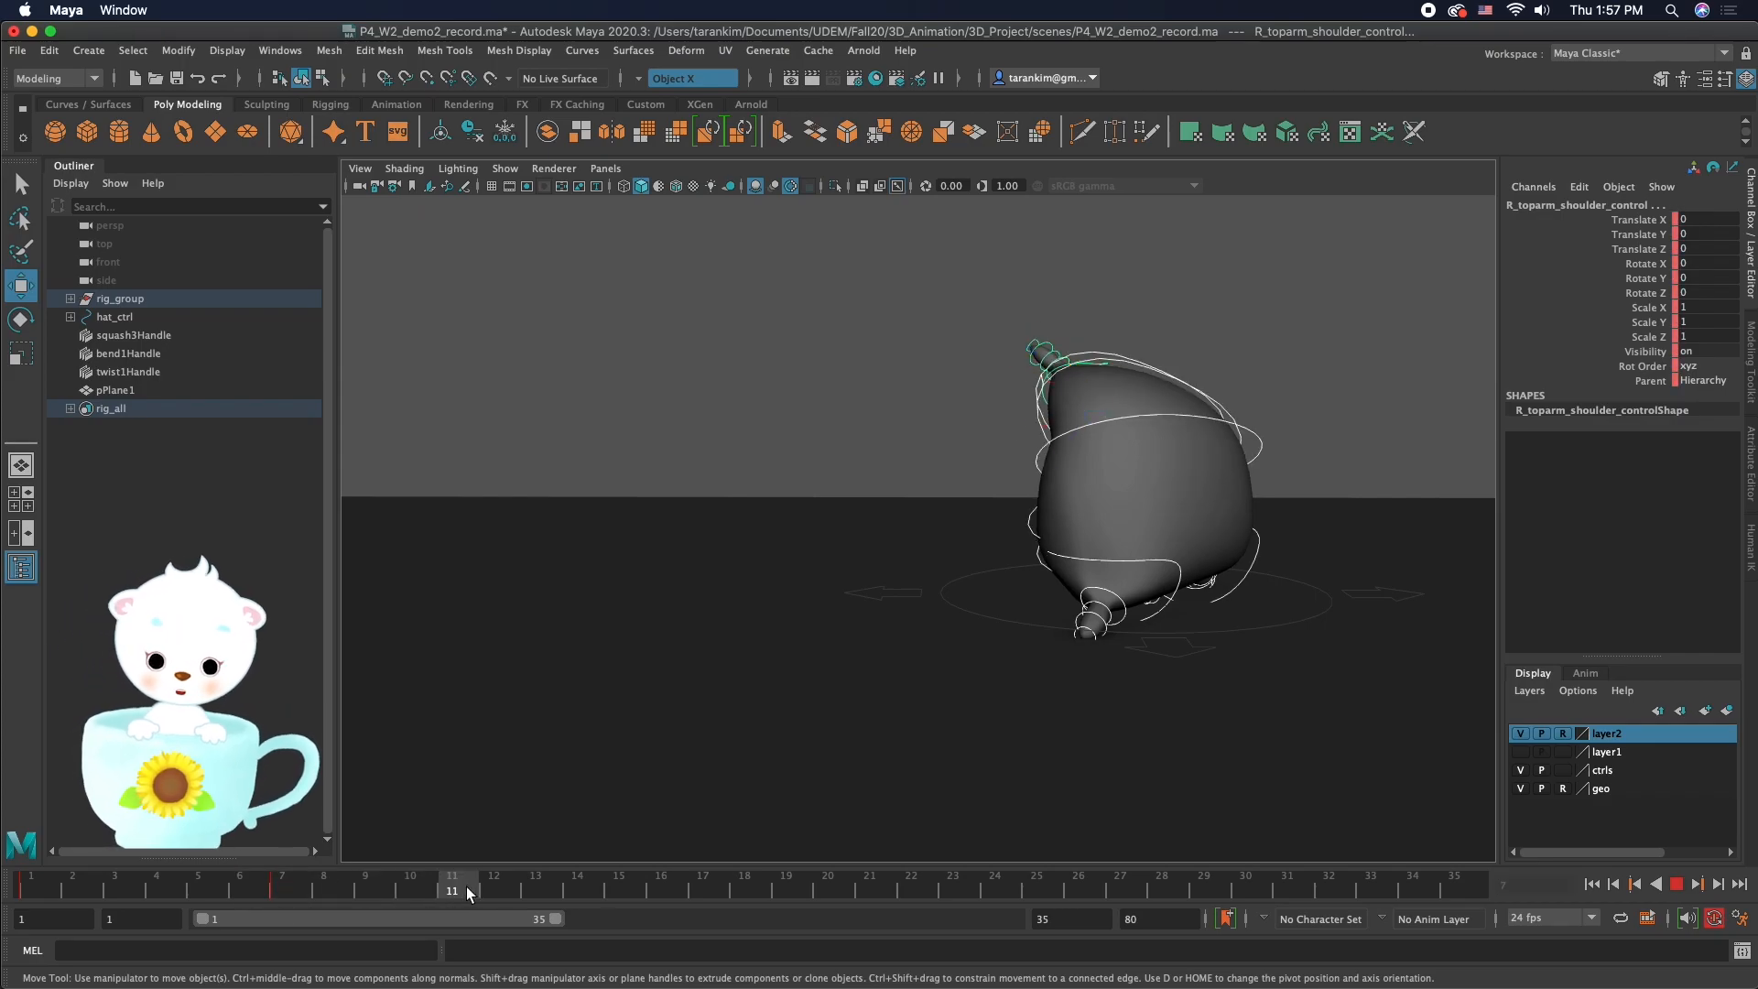
Step: Switch to Photoshop, scrub the flour sack reference forward to the stretched upright drawing, and return to Maya
key(super+Tab)
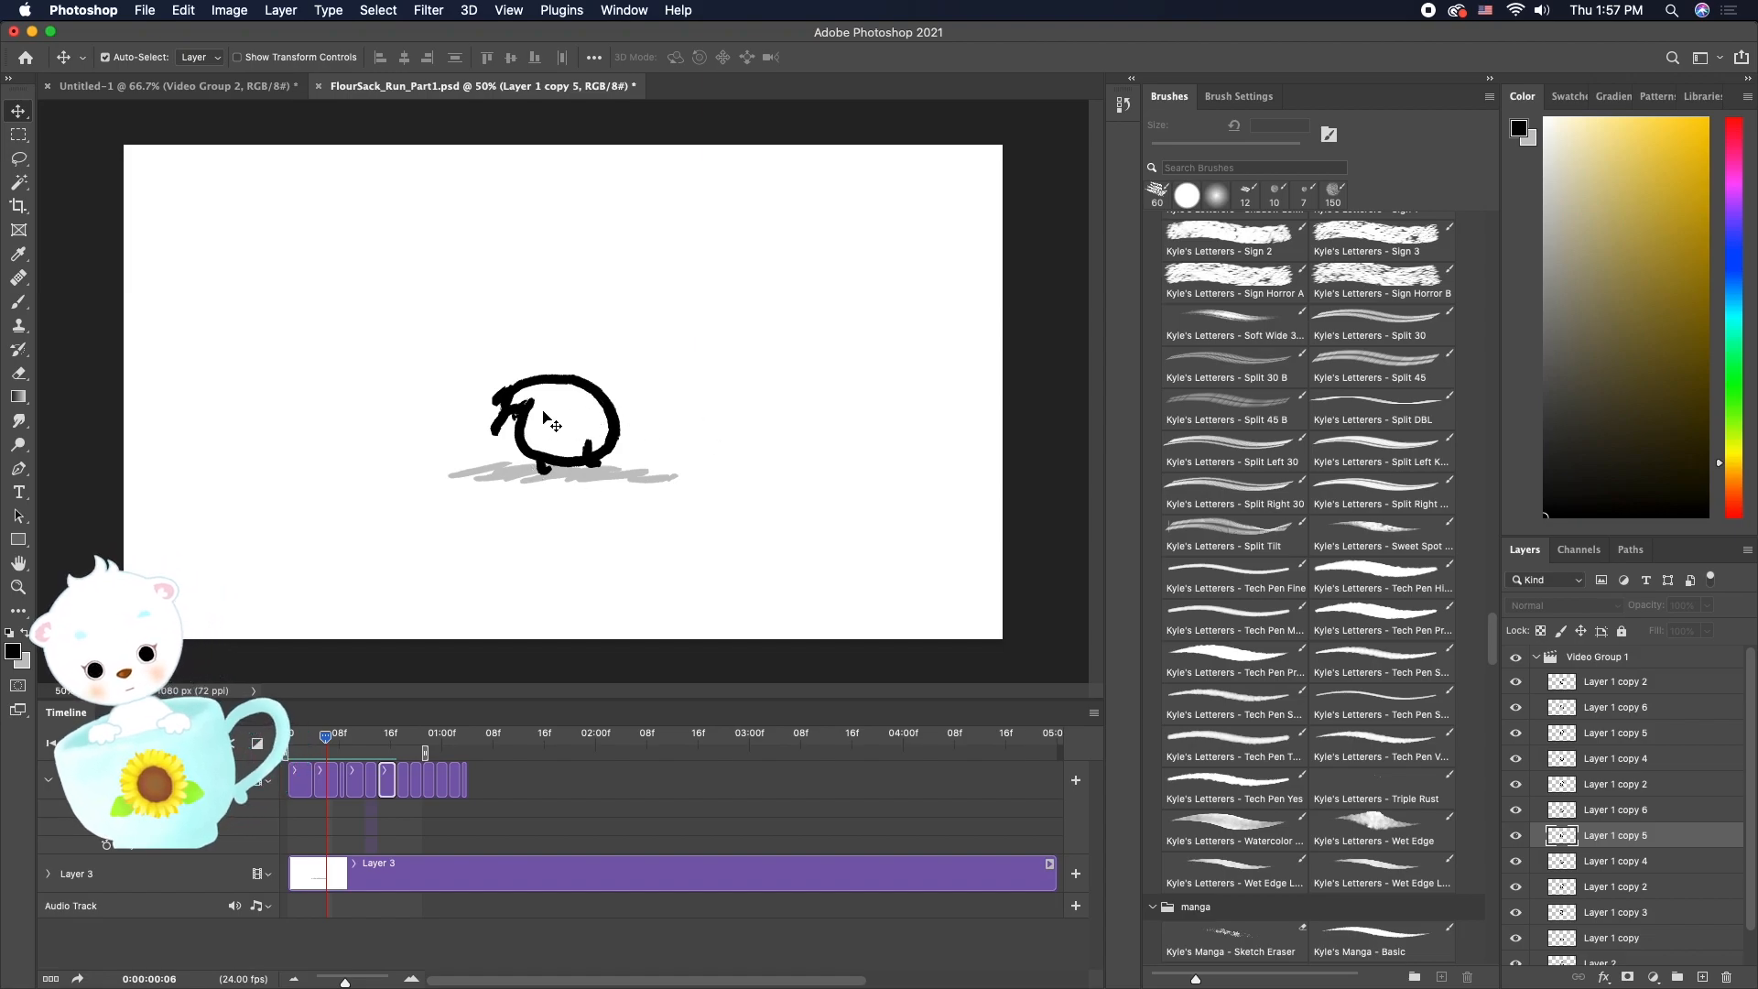
mouse_move(325, 736)
mouse_down()
mouse_move(380, 741)
mouse_move(348, 740)
mouse_up()
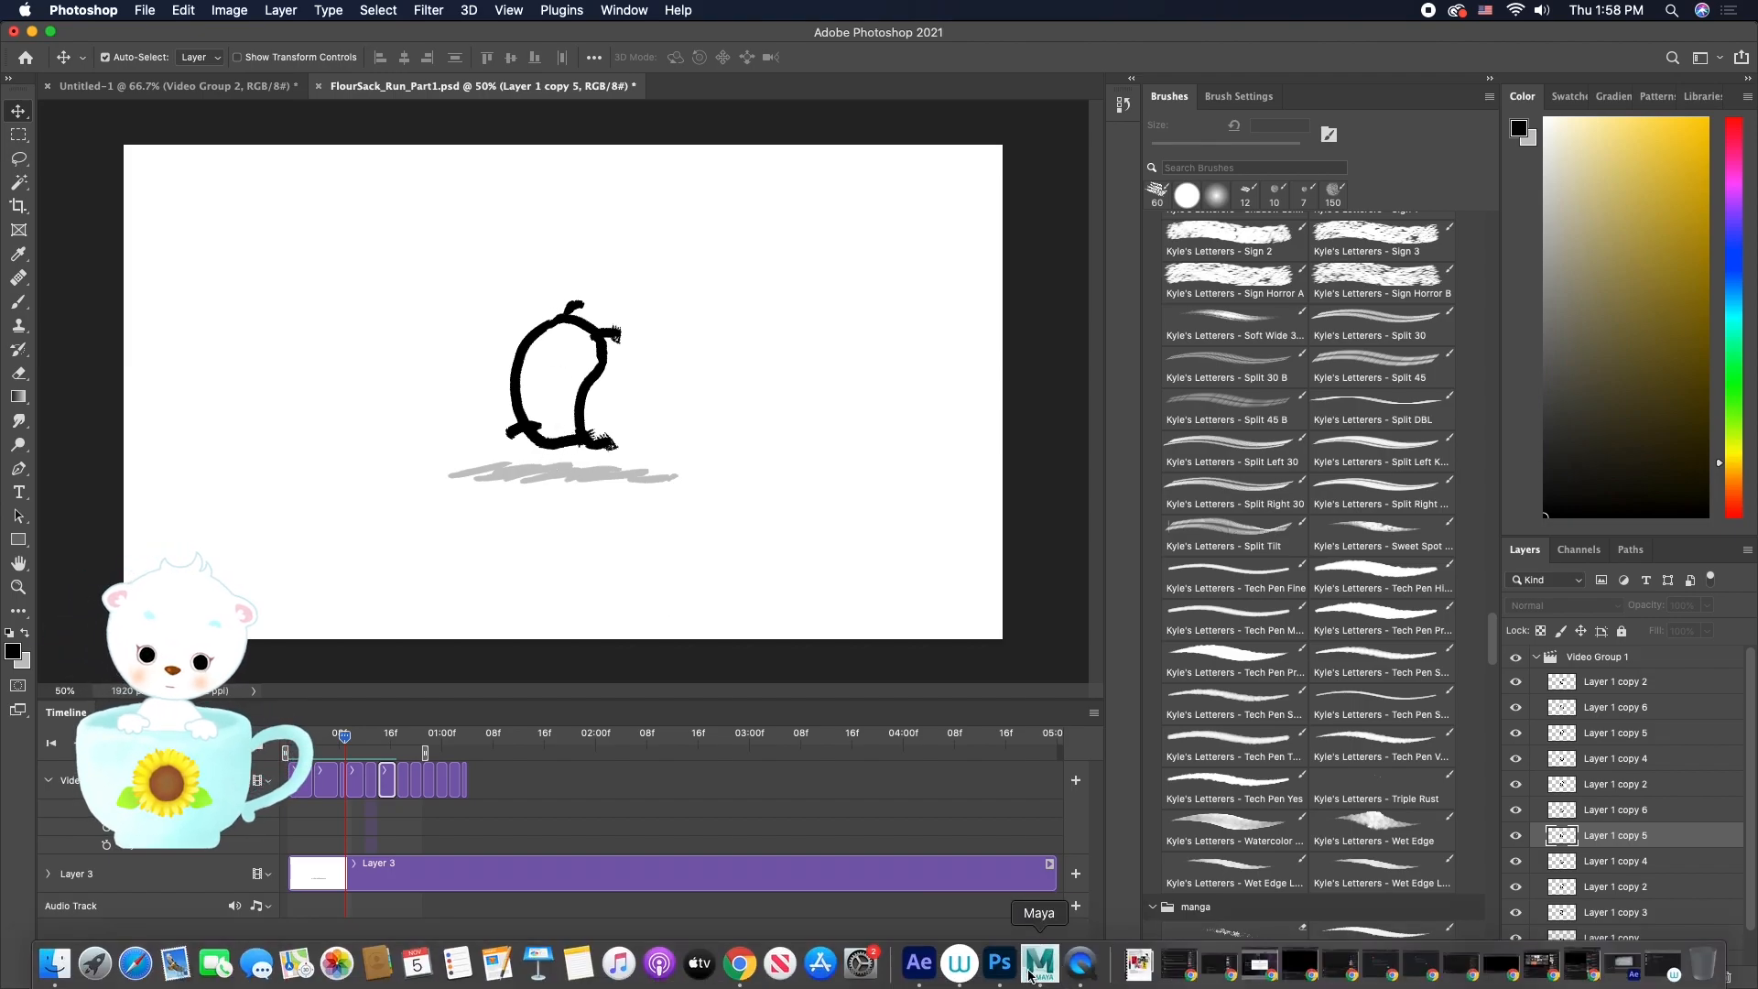
click(1048, 975)
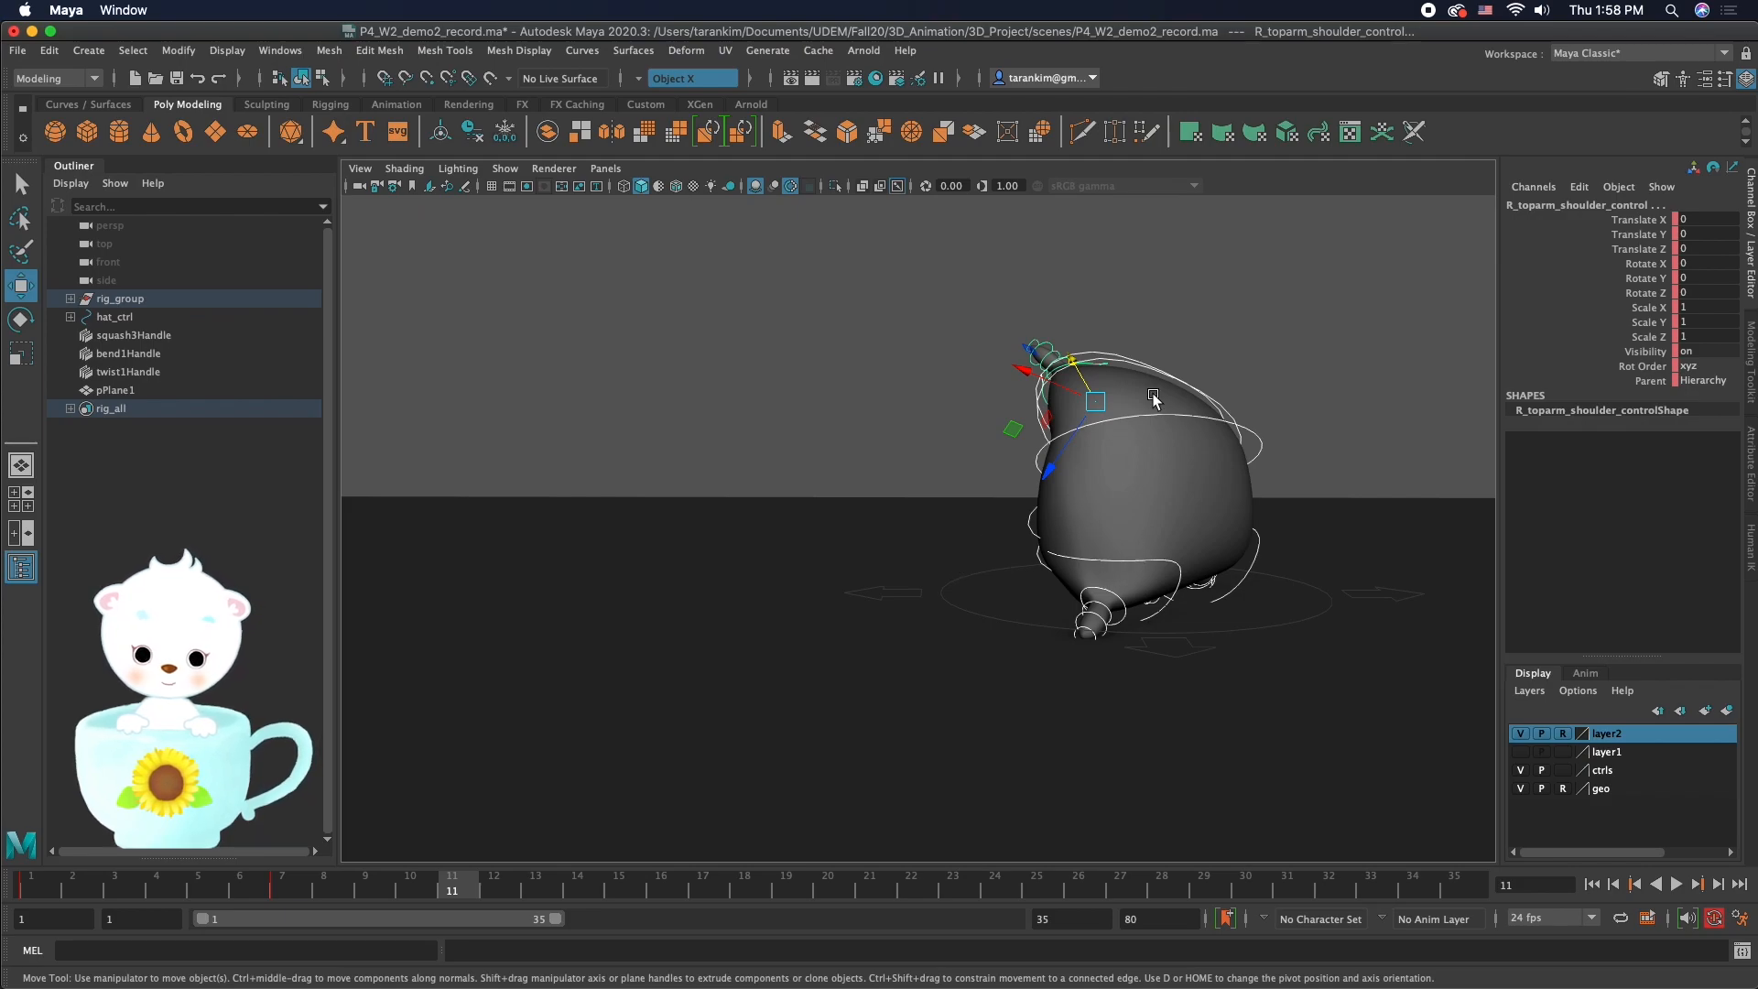
Step: Refine the selection to leave out the mid-body control while keeping the other body, arm and foot controls selected
alt+drag(899, 378, 1097, 410)
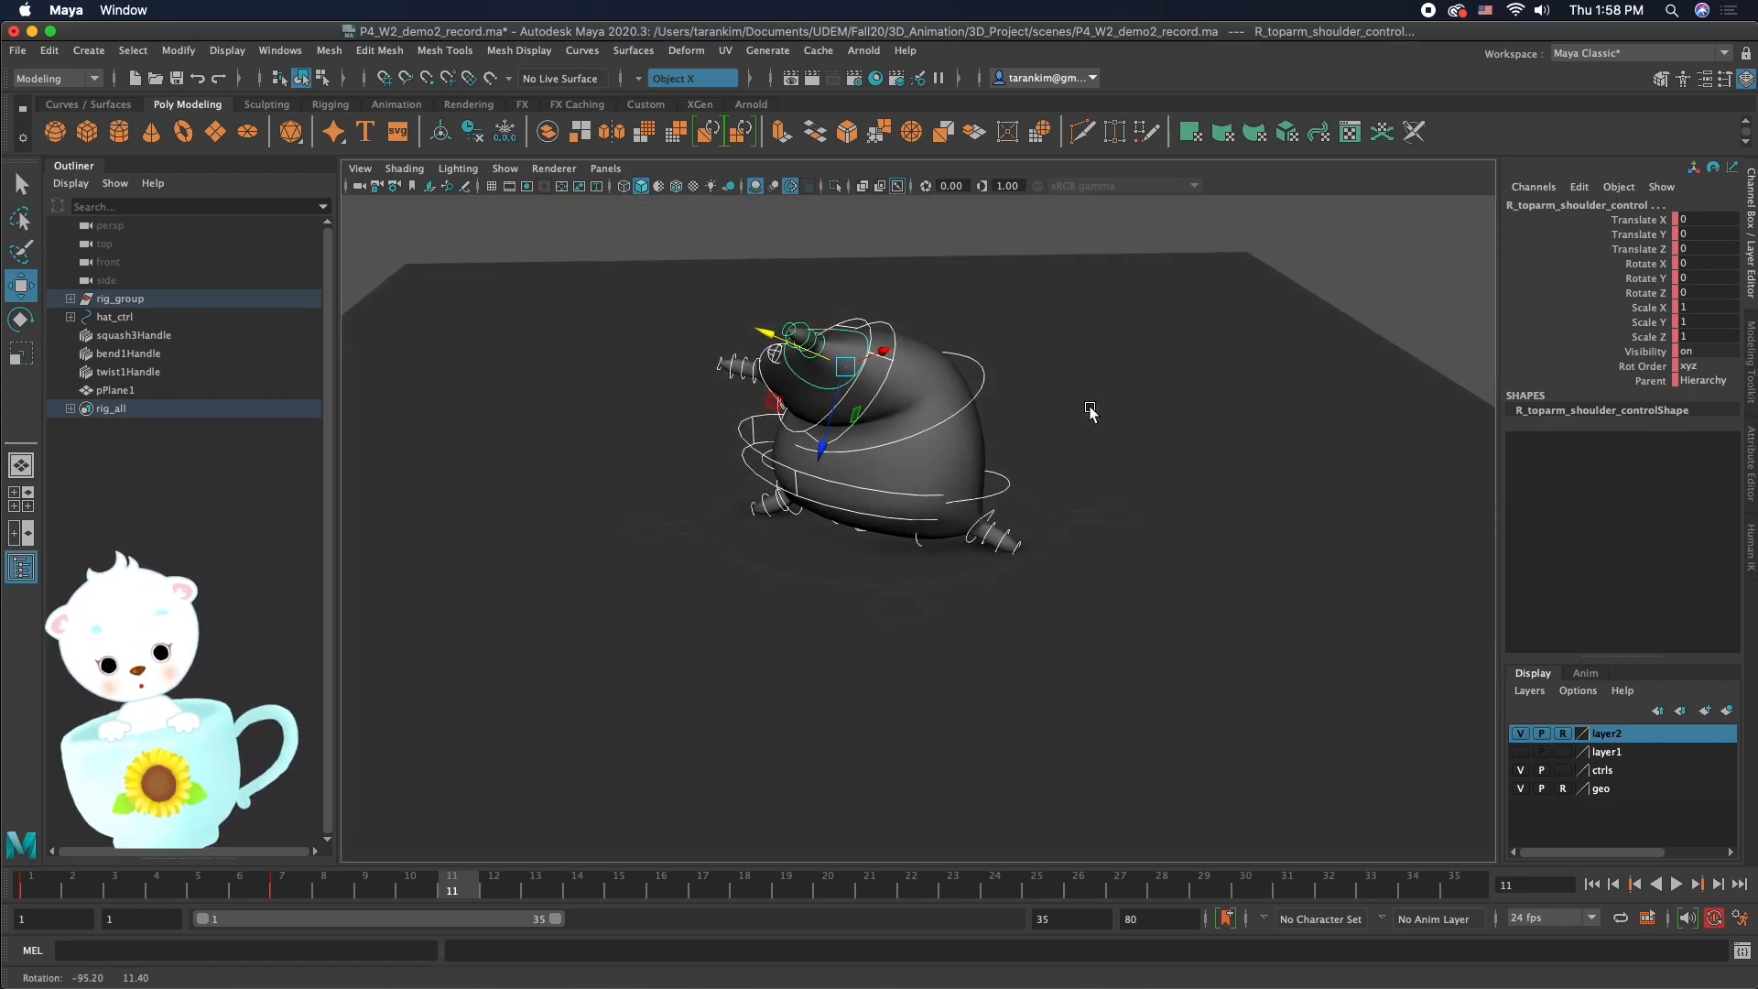
click(982, 495)
click(866, 537)
click(793, 517)
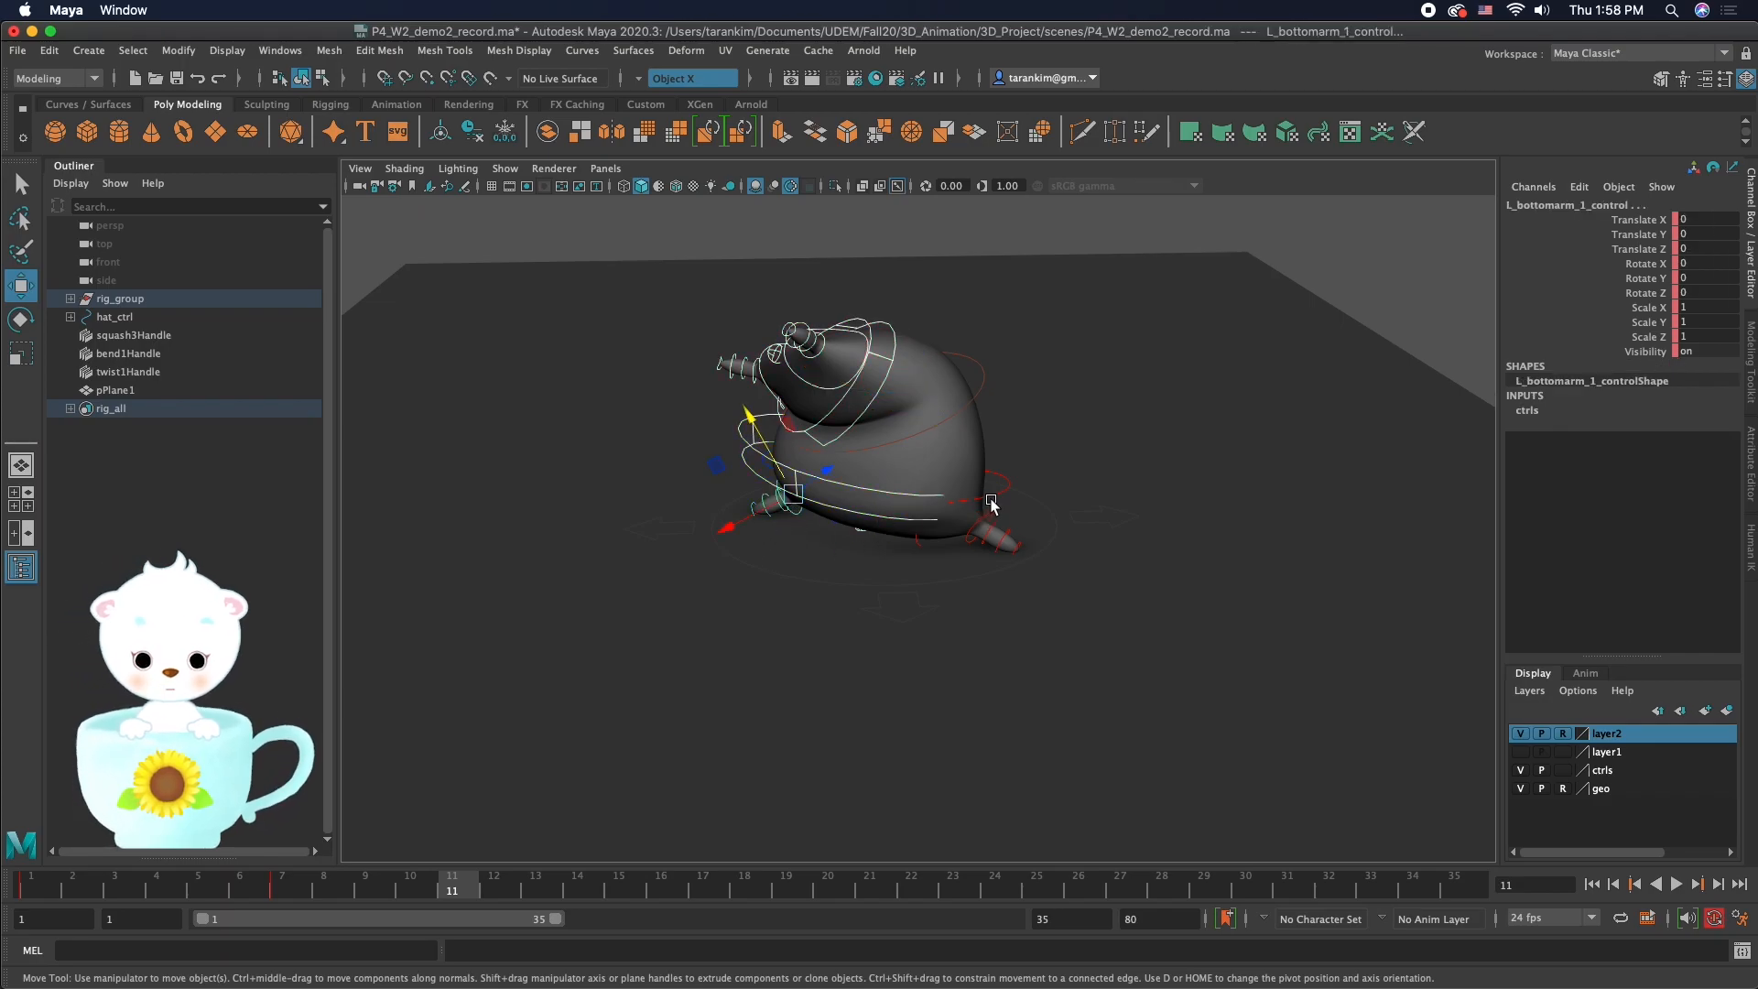
click(998, 497)
alt+drag(926, 596, 1010, 614)
key(ctrl+z)
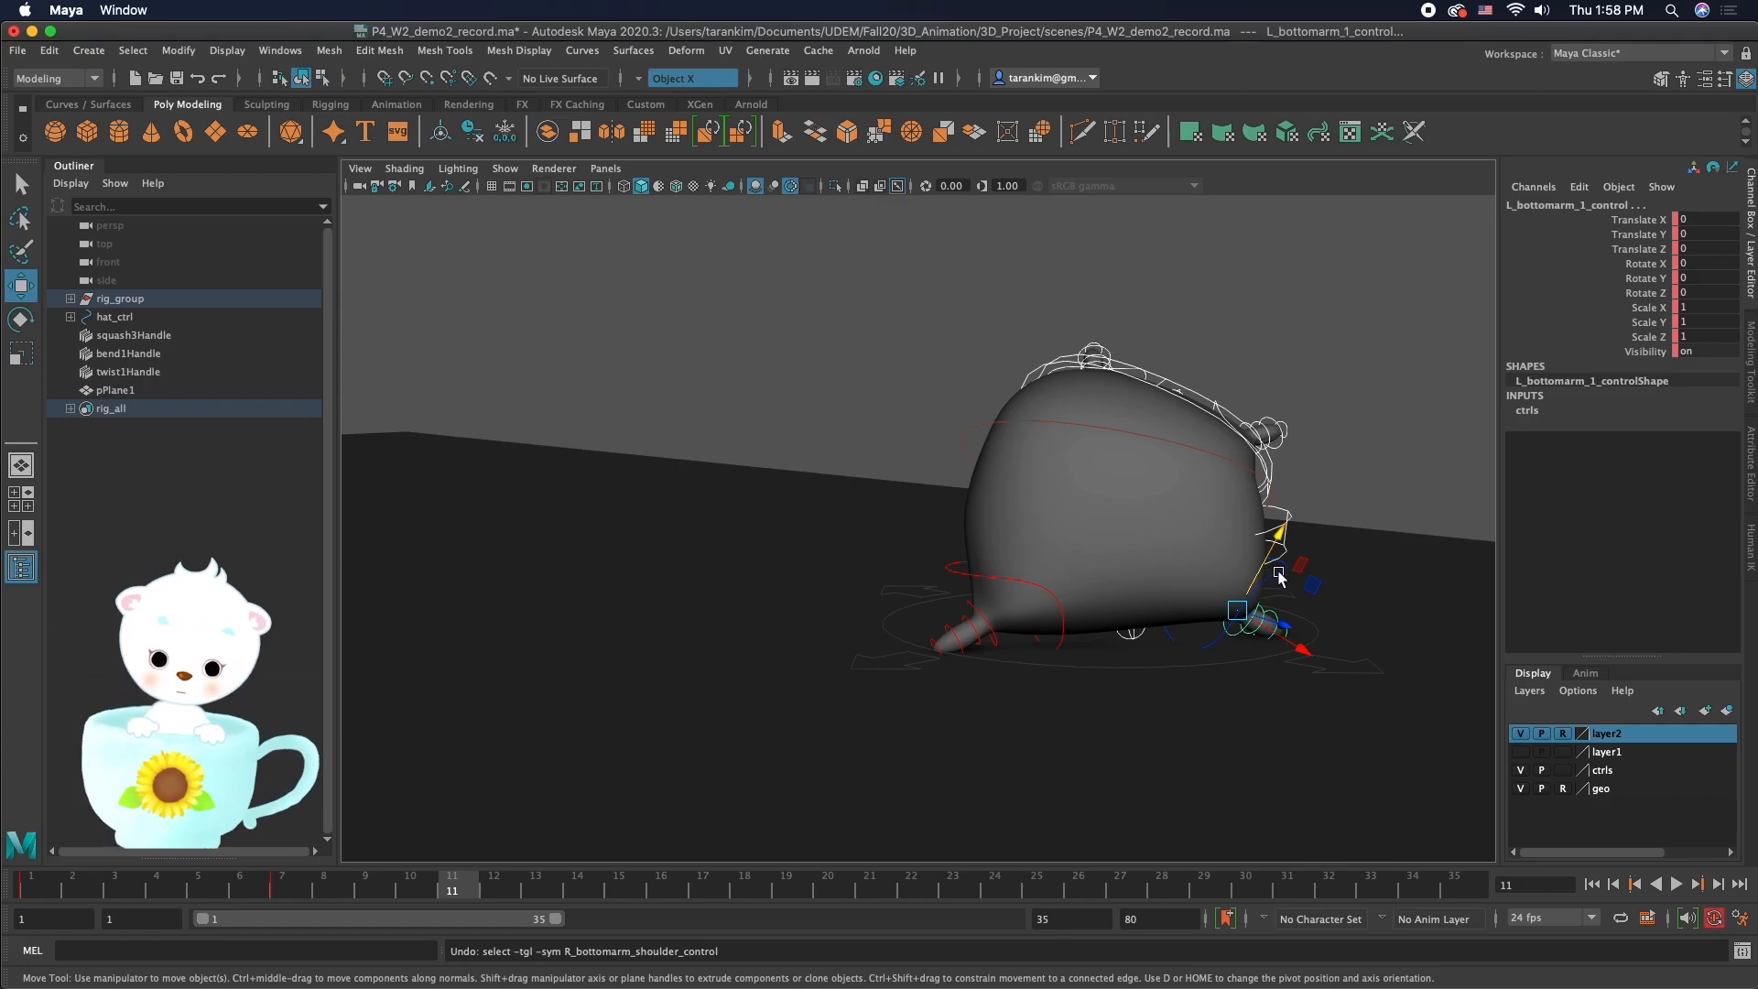
key(ctrl+z)
shift+click(1278, 574)
click(1014, 582)
Step: Try moving the selected controls forward along the object Z axis, and undo the move
alt+drag(766, 538, 833, 447)
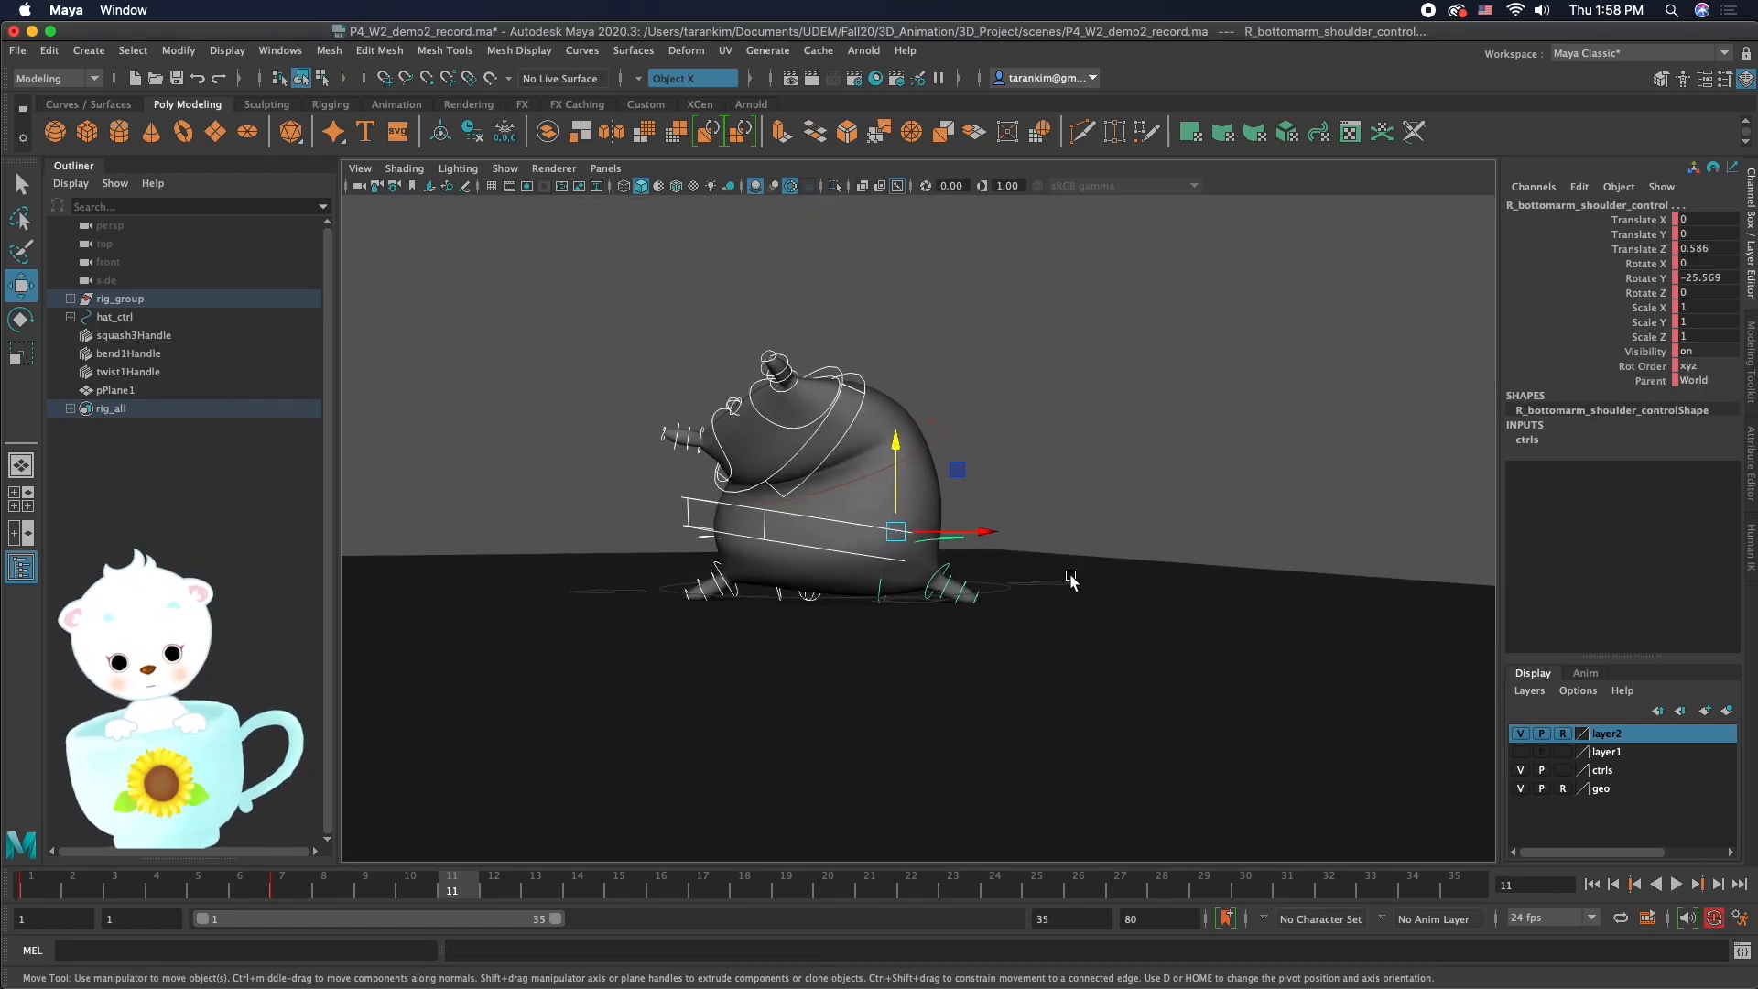
alt+drag(1071, 580, 869, 525)
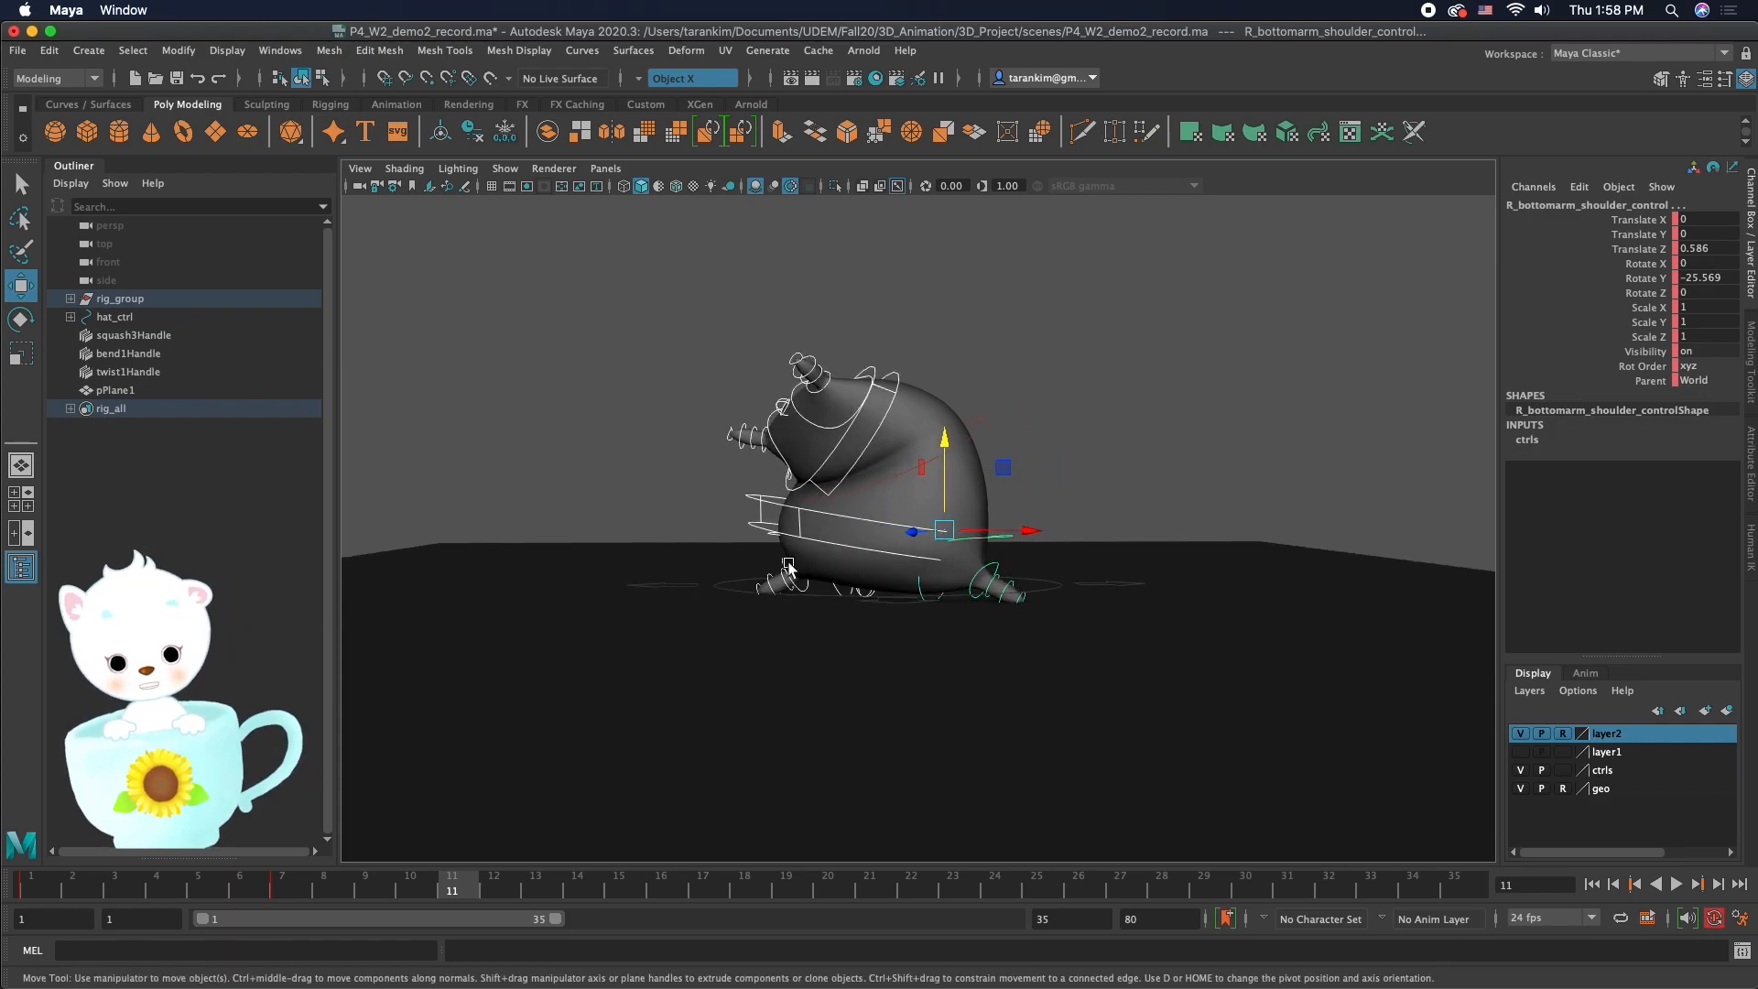
alt+drag(1089, 591, 871, 596)
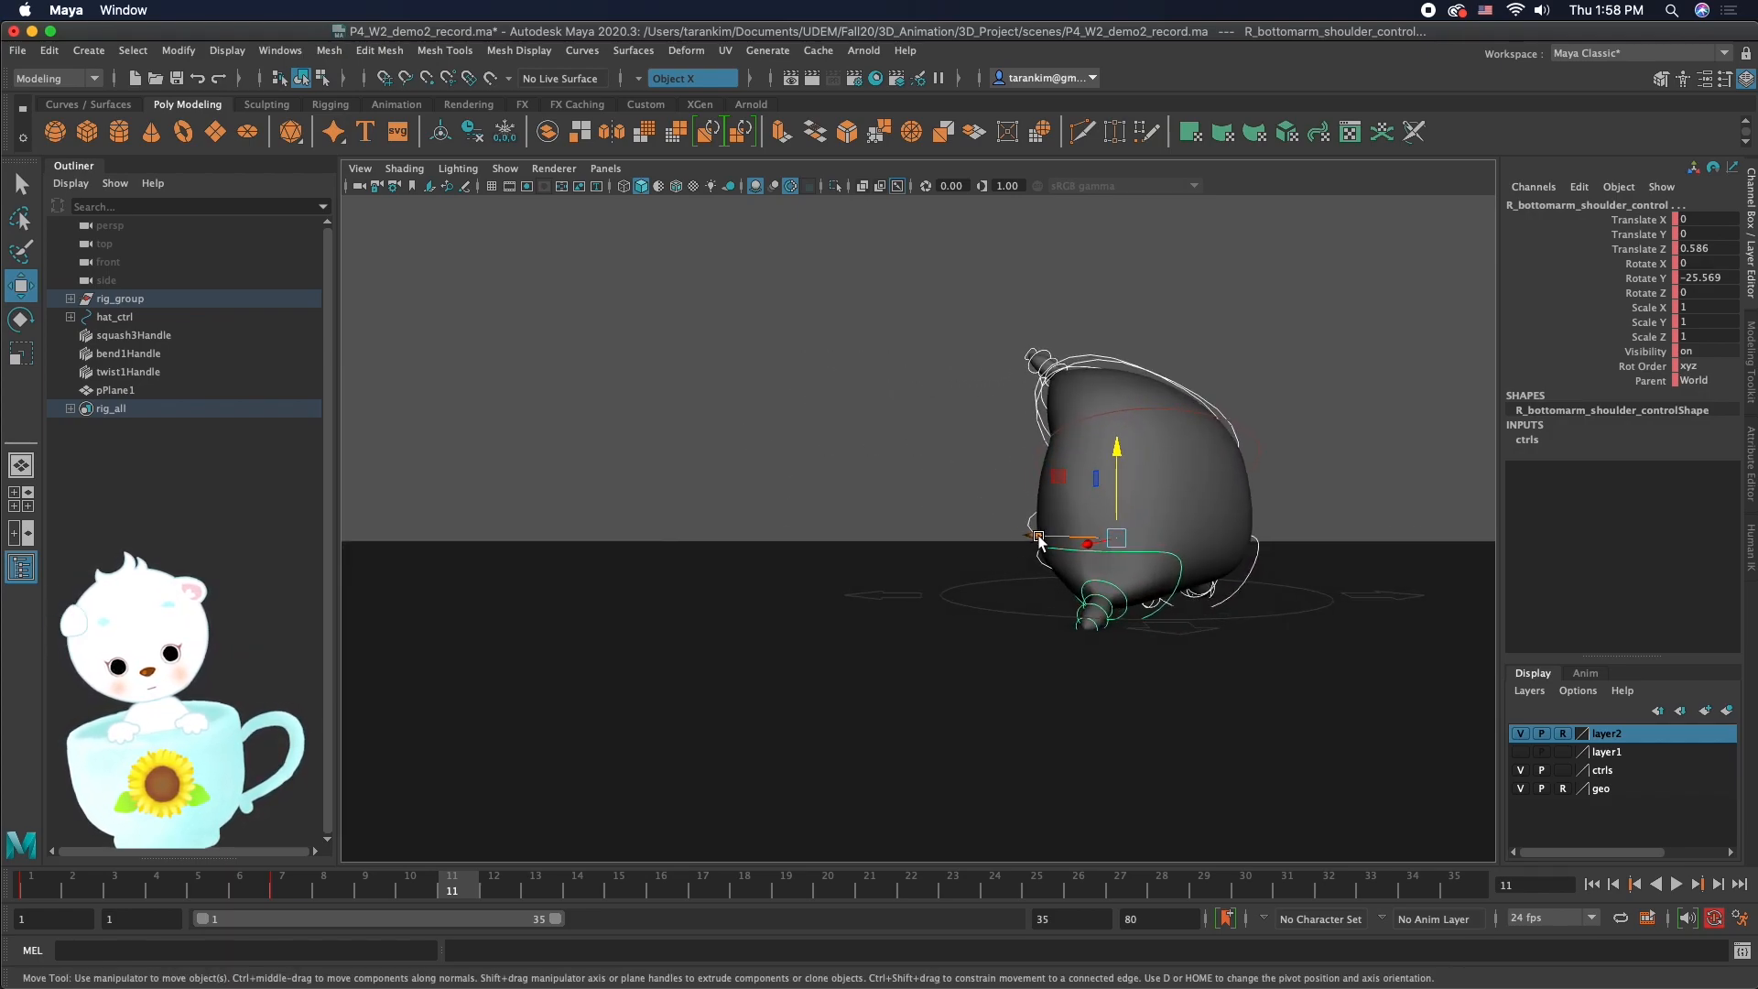
drag(1040, 541, 868, 537)
key(ctrl+z)
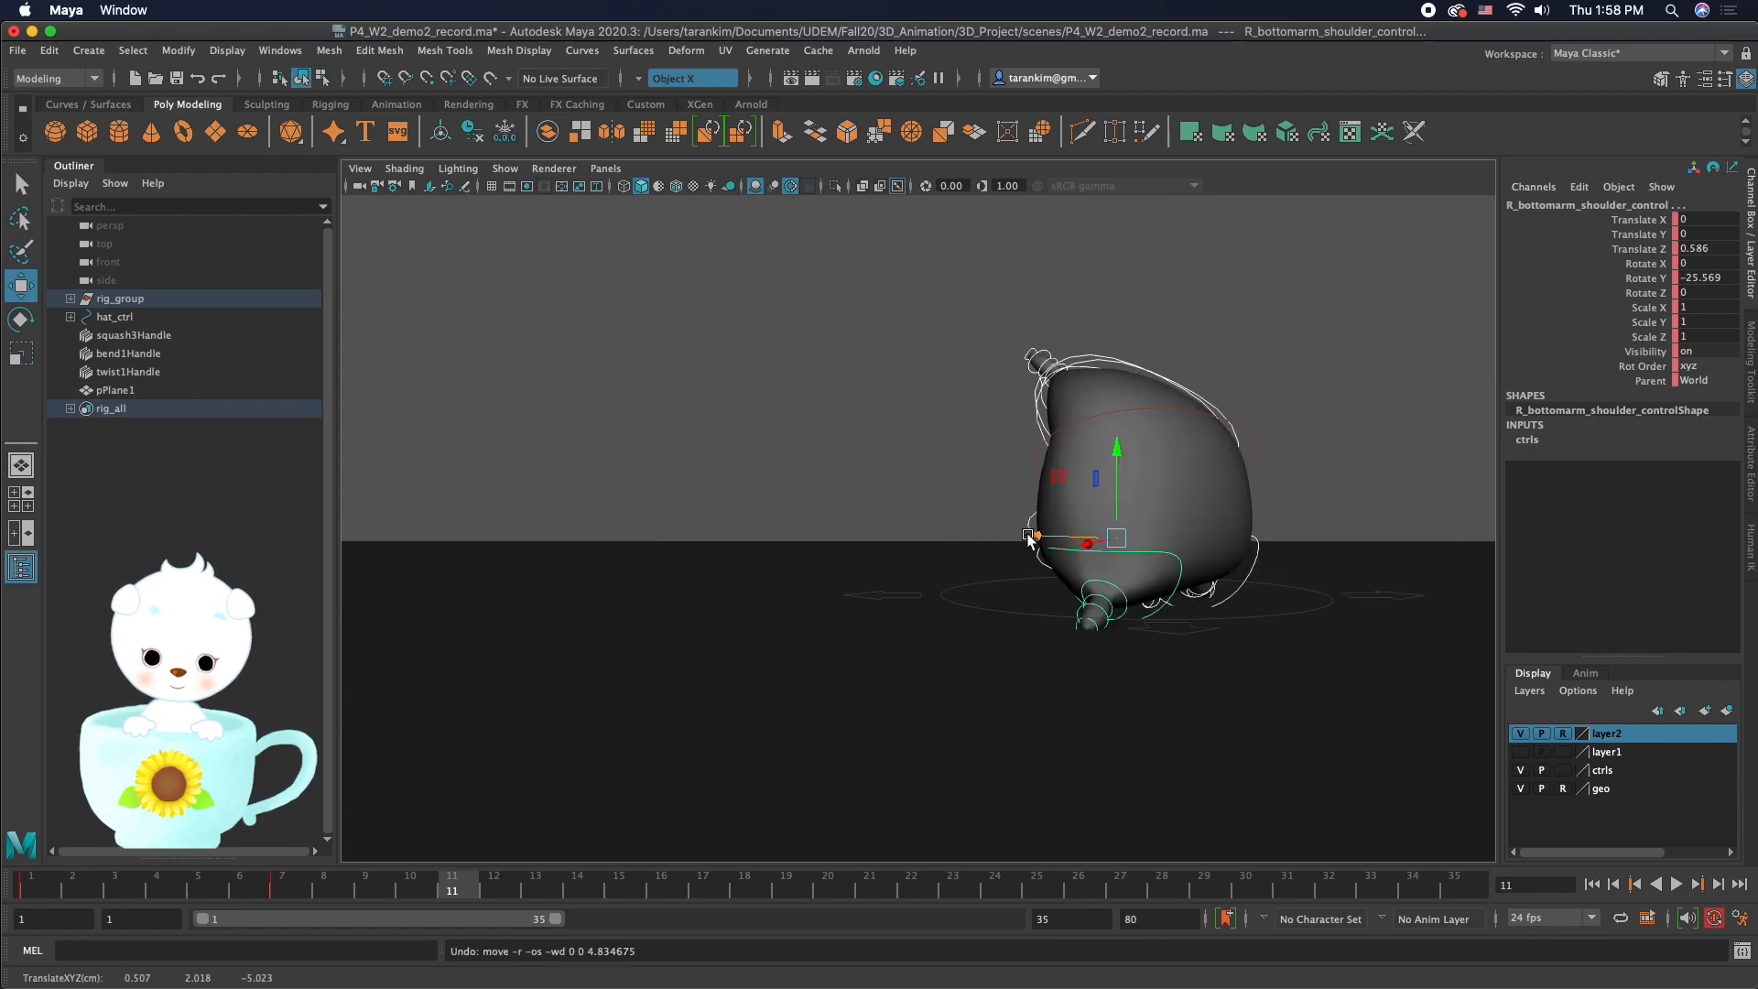
Step: Set the Move tool's axis orientation to World and move the selected controls forward and up, with the right foot's shoulder at about 2.41 Y and 9.57 Z
double_click(22, 286)
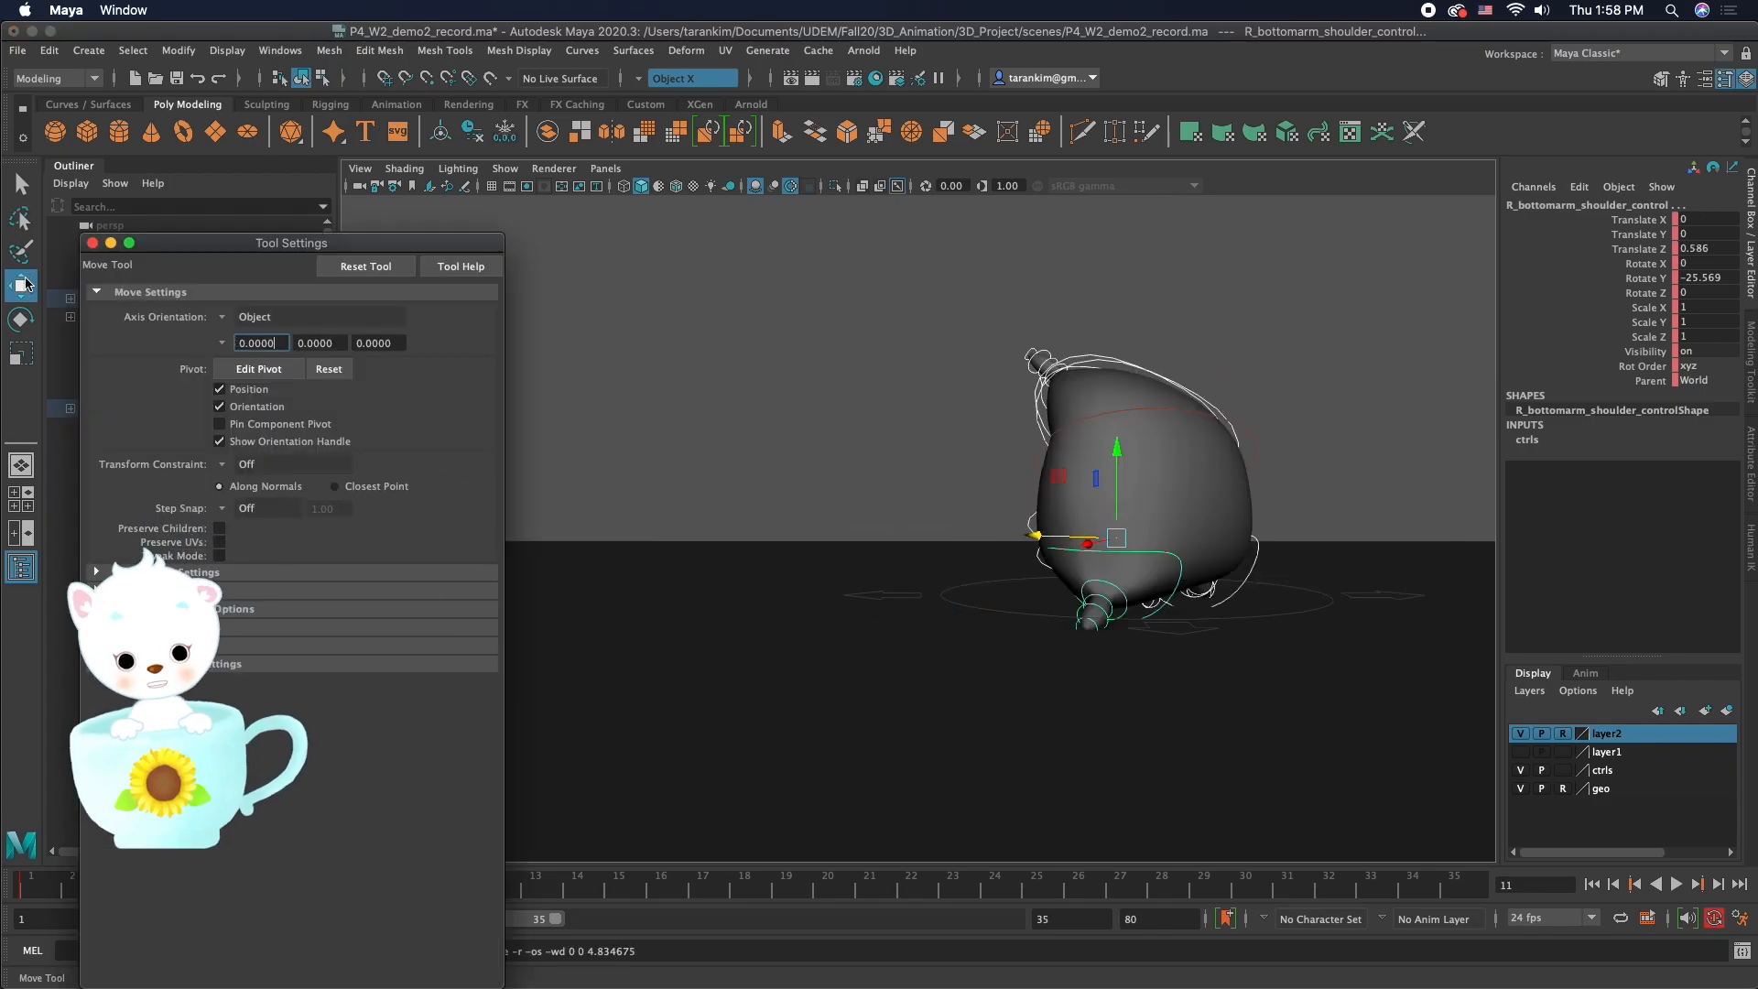
click(224, 317)
click(252, 347)
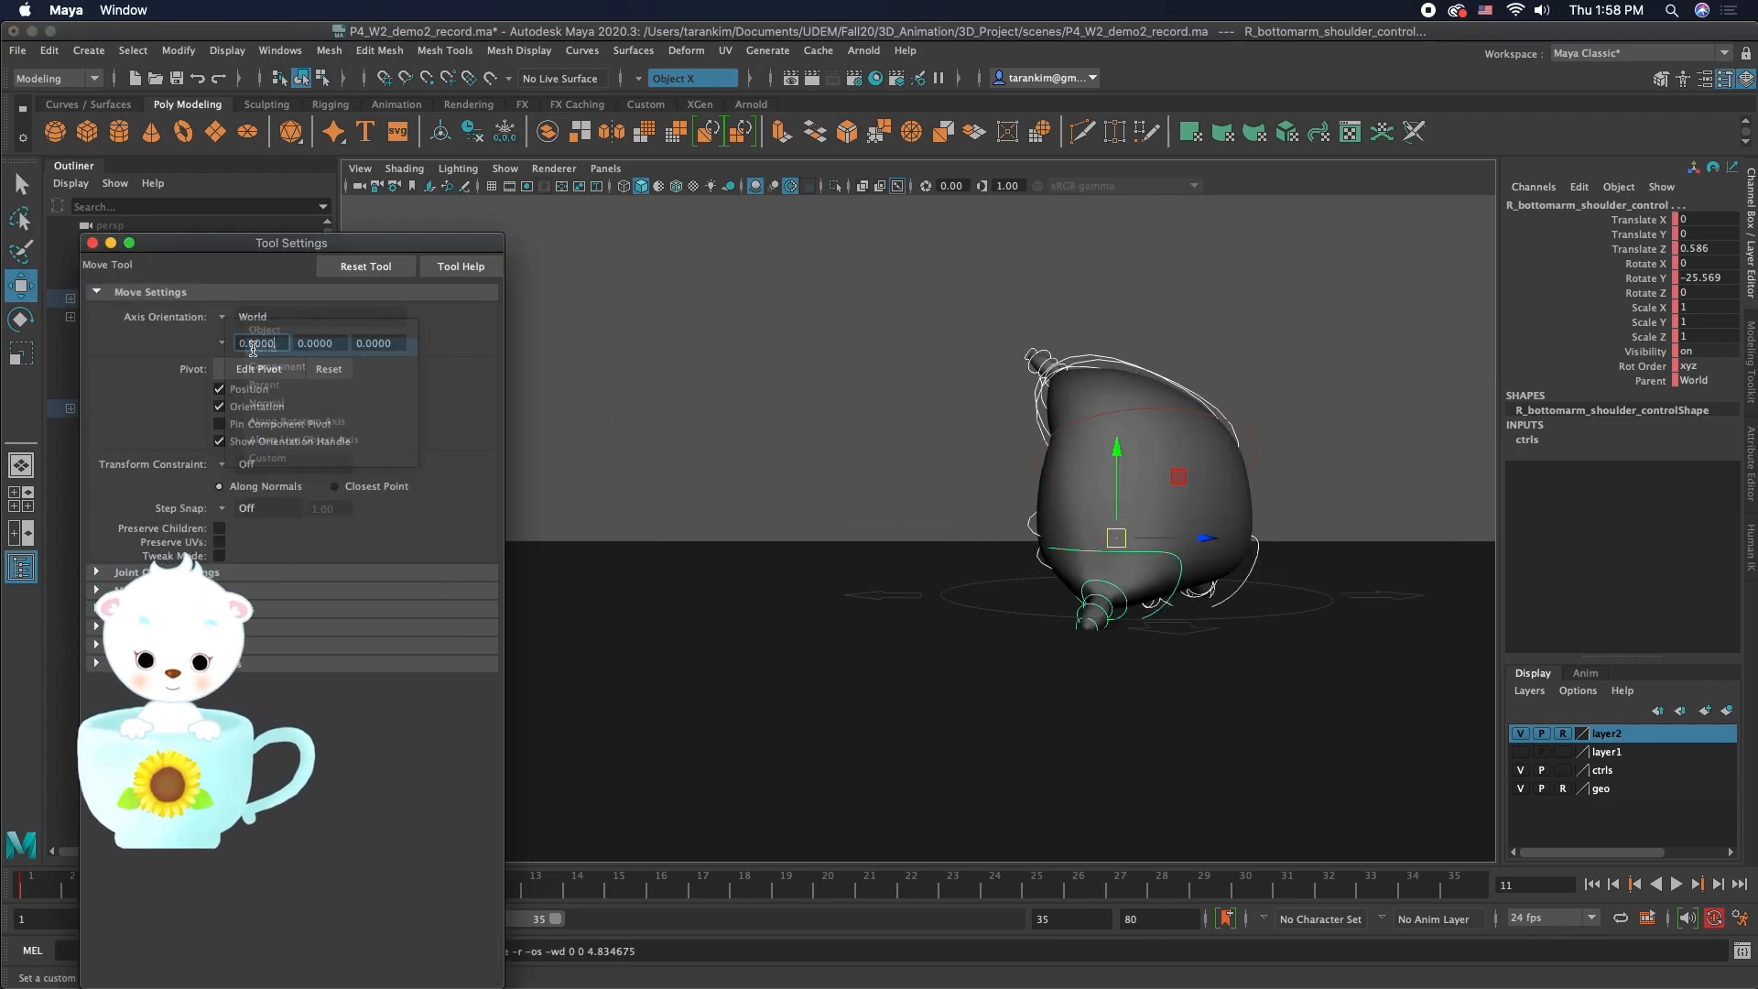
click(92, 242)
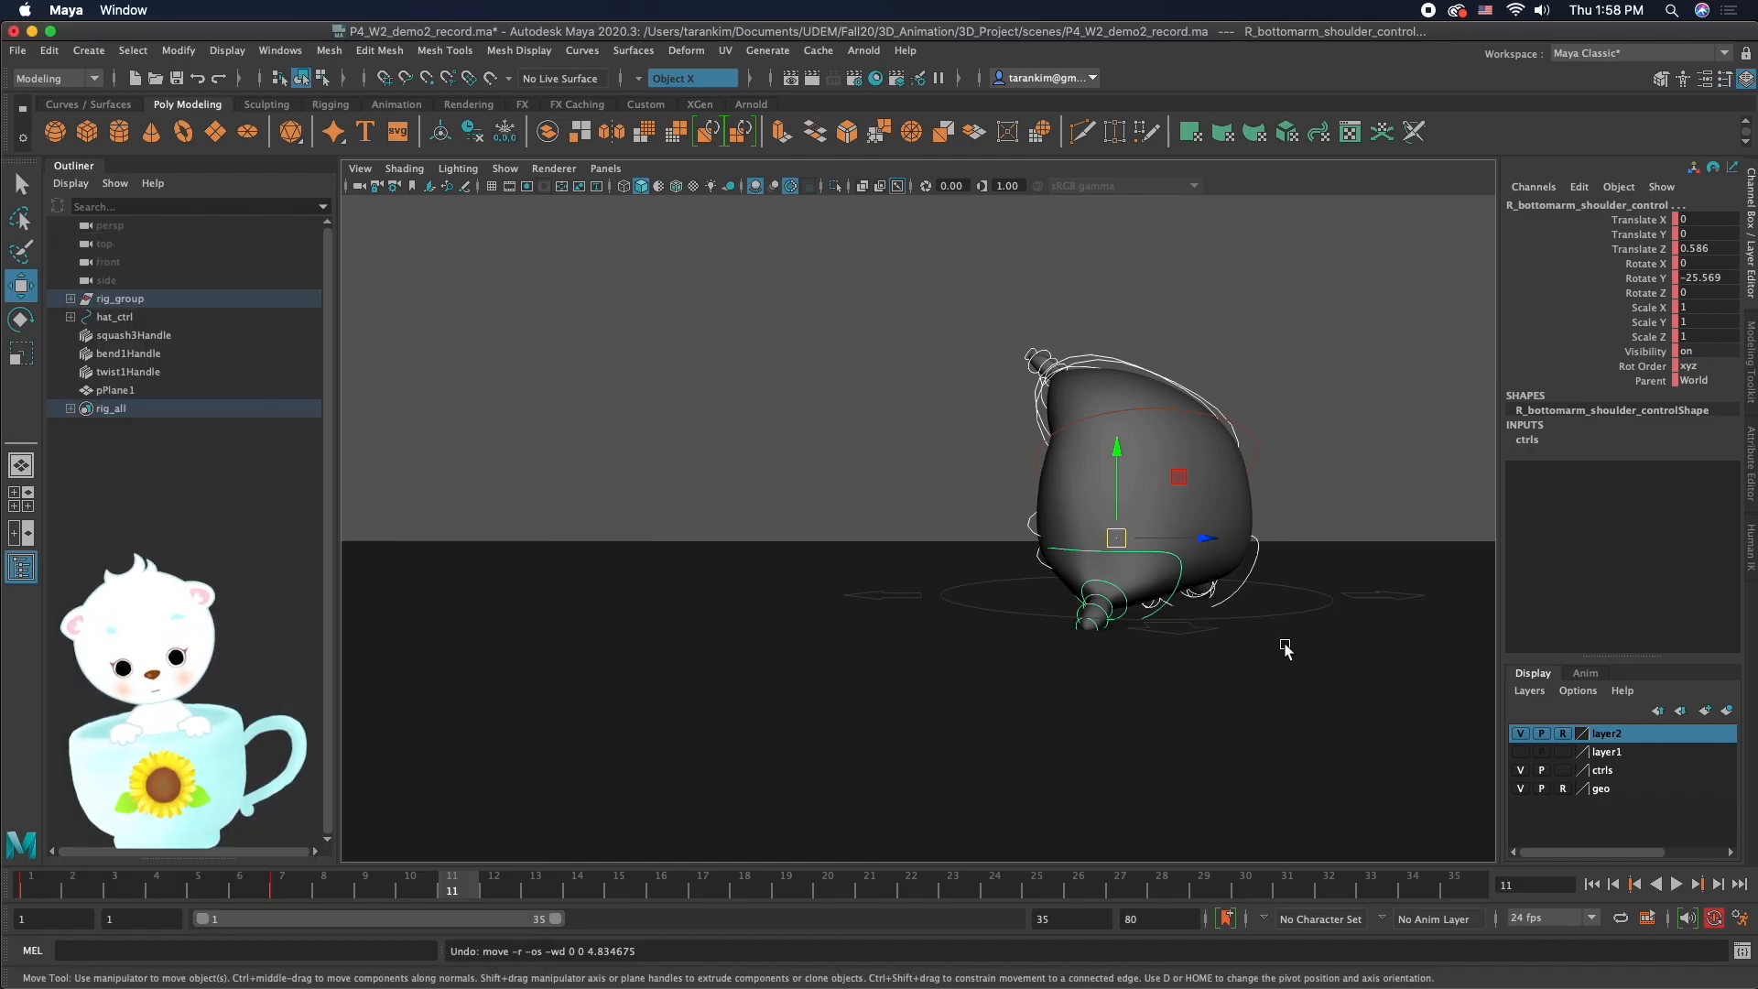
drag(1229, 549, 860, 527)
drag(752, 430, 1161, 568)
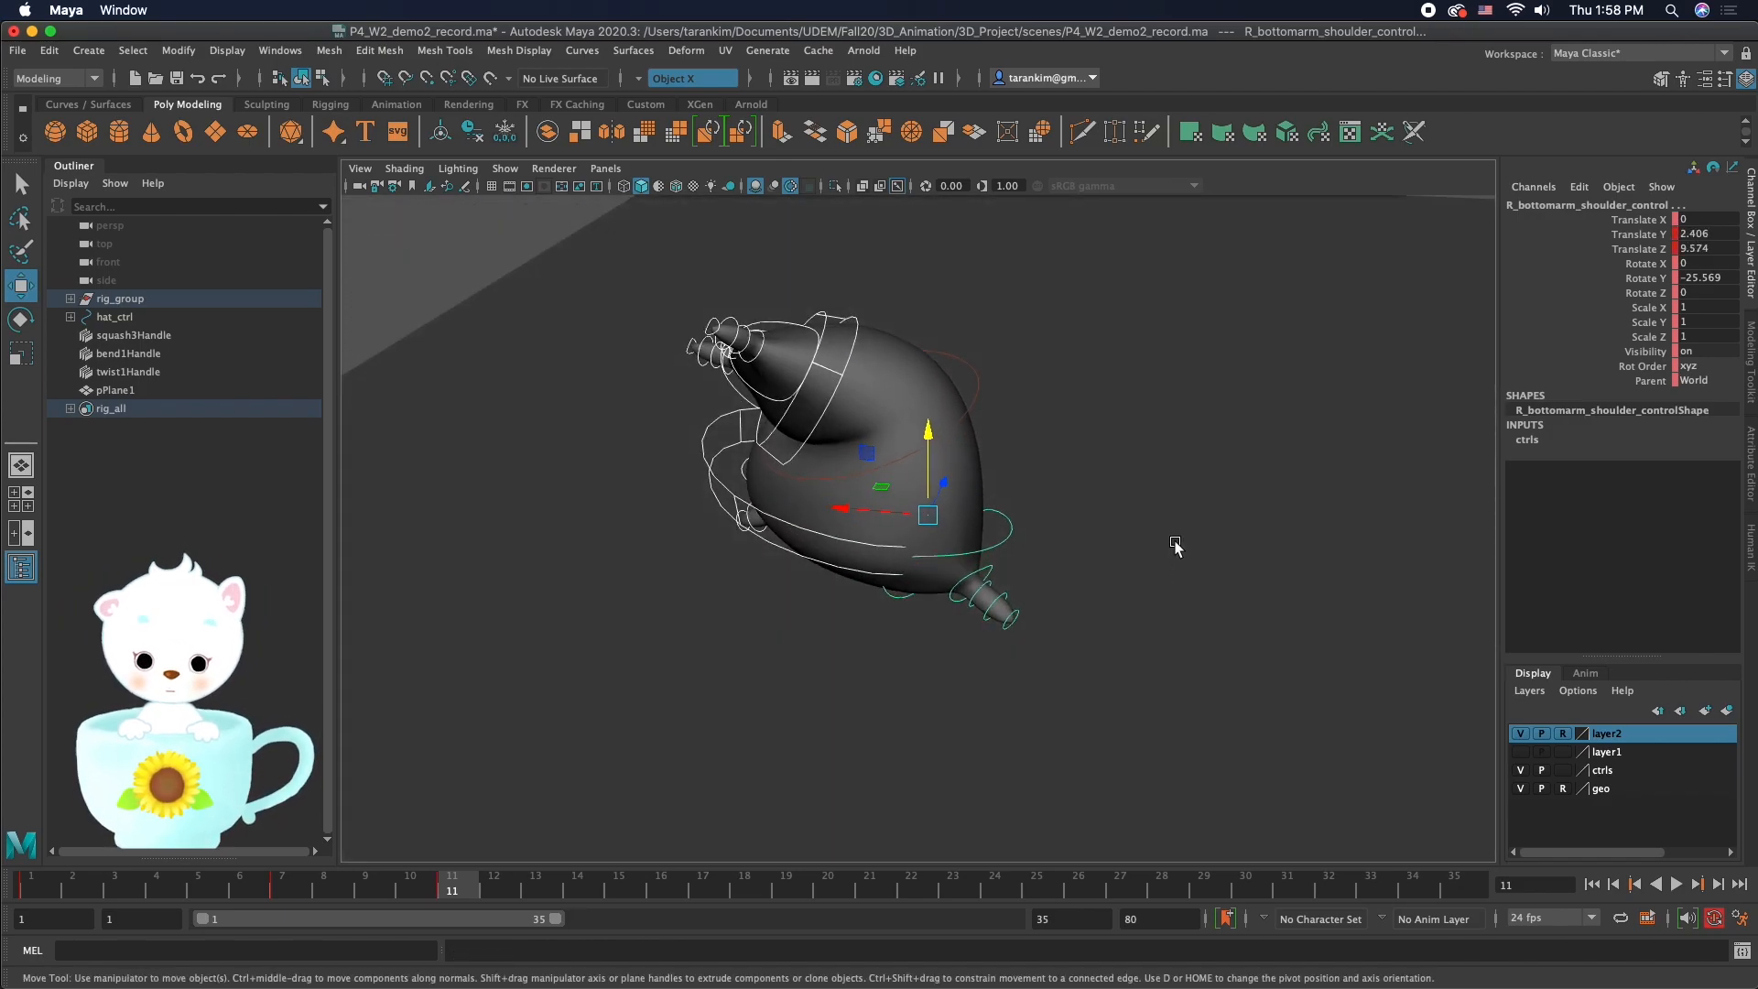
alt+drag(1180, 546, 961, 535)
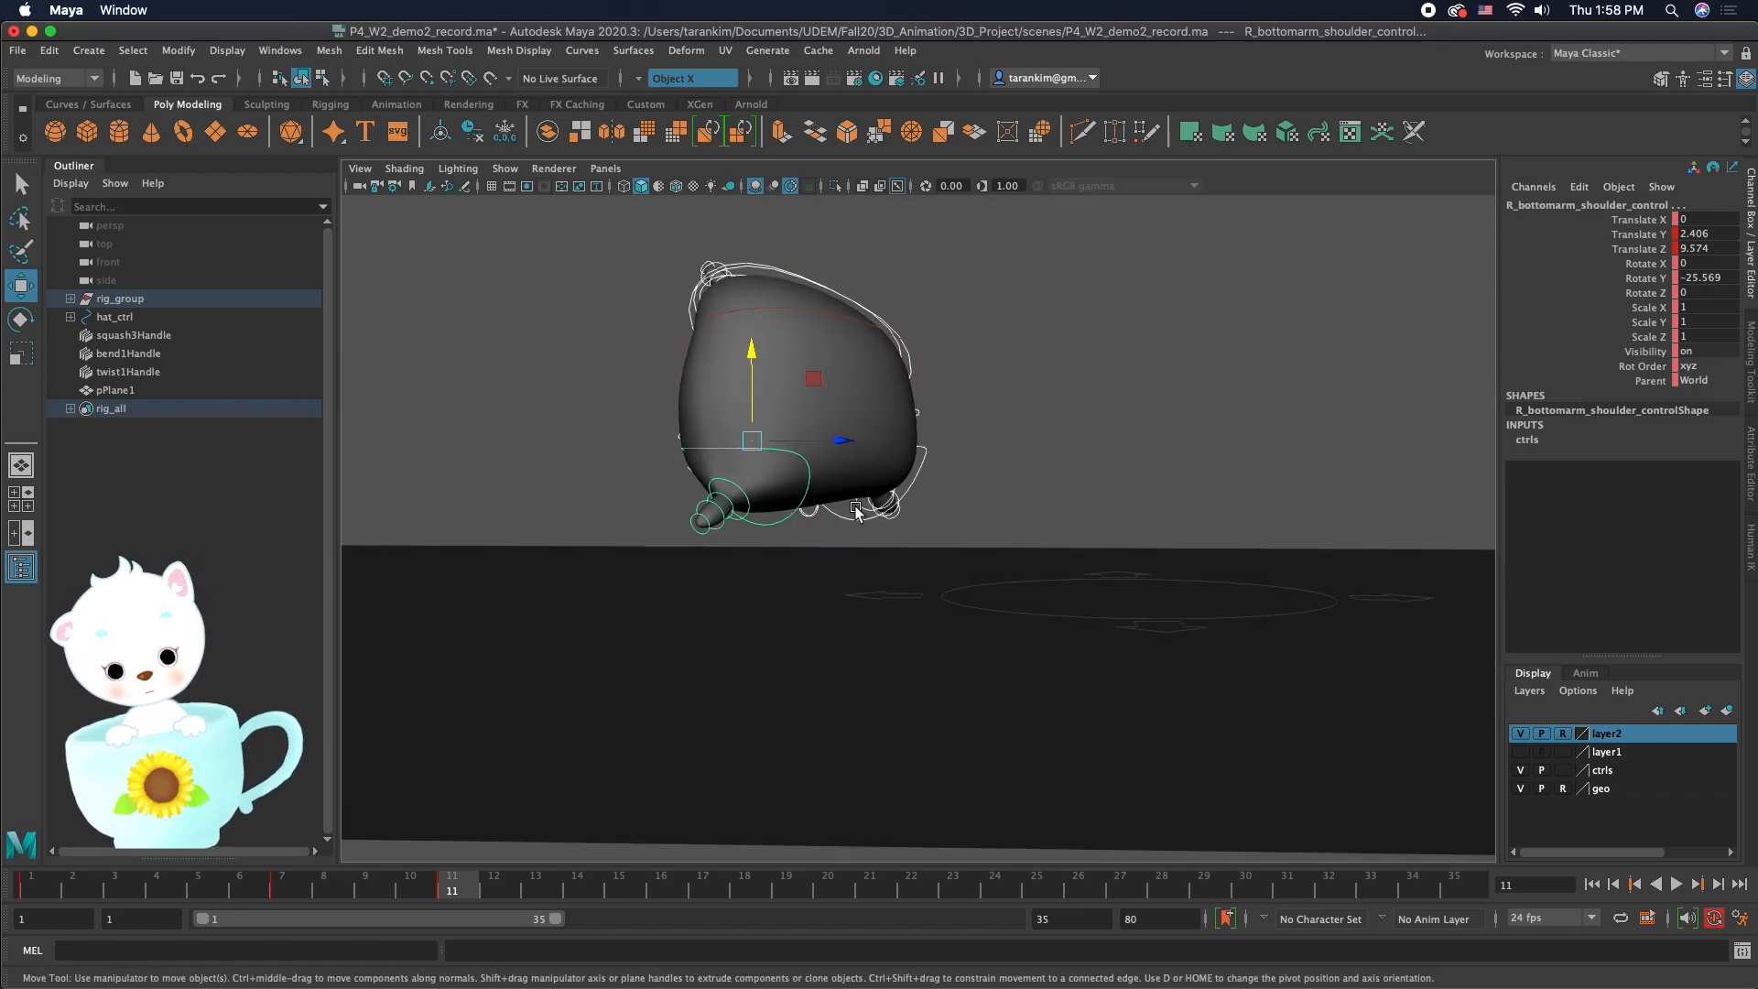
Step: Select the bottom body control and reset its X, Y and Z rotations to 0
click(1020, 386)
alt+drag(950, 420, 890, 502)
click(772, 438)
key(e)
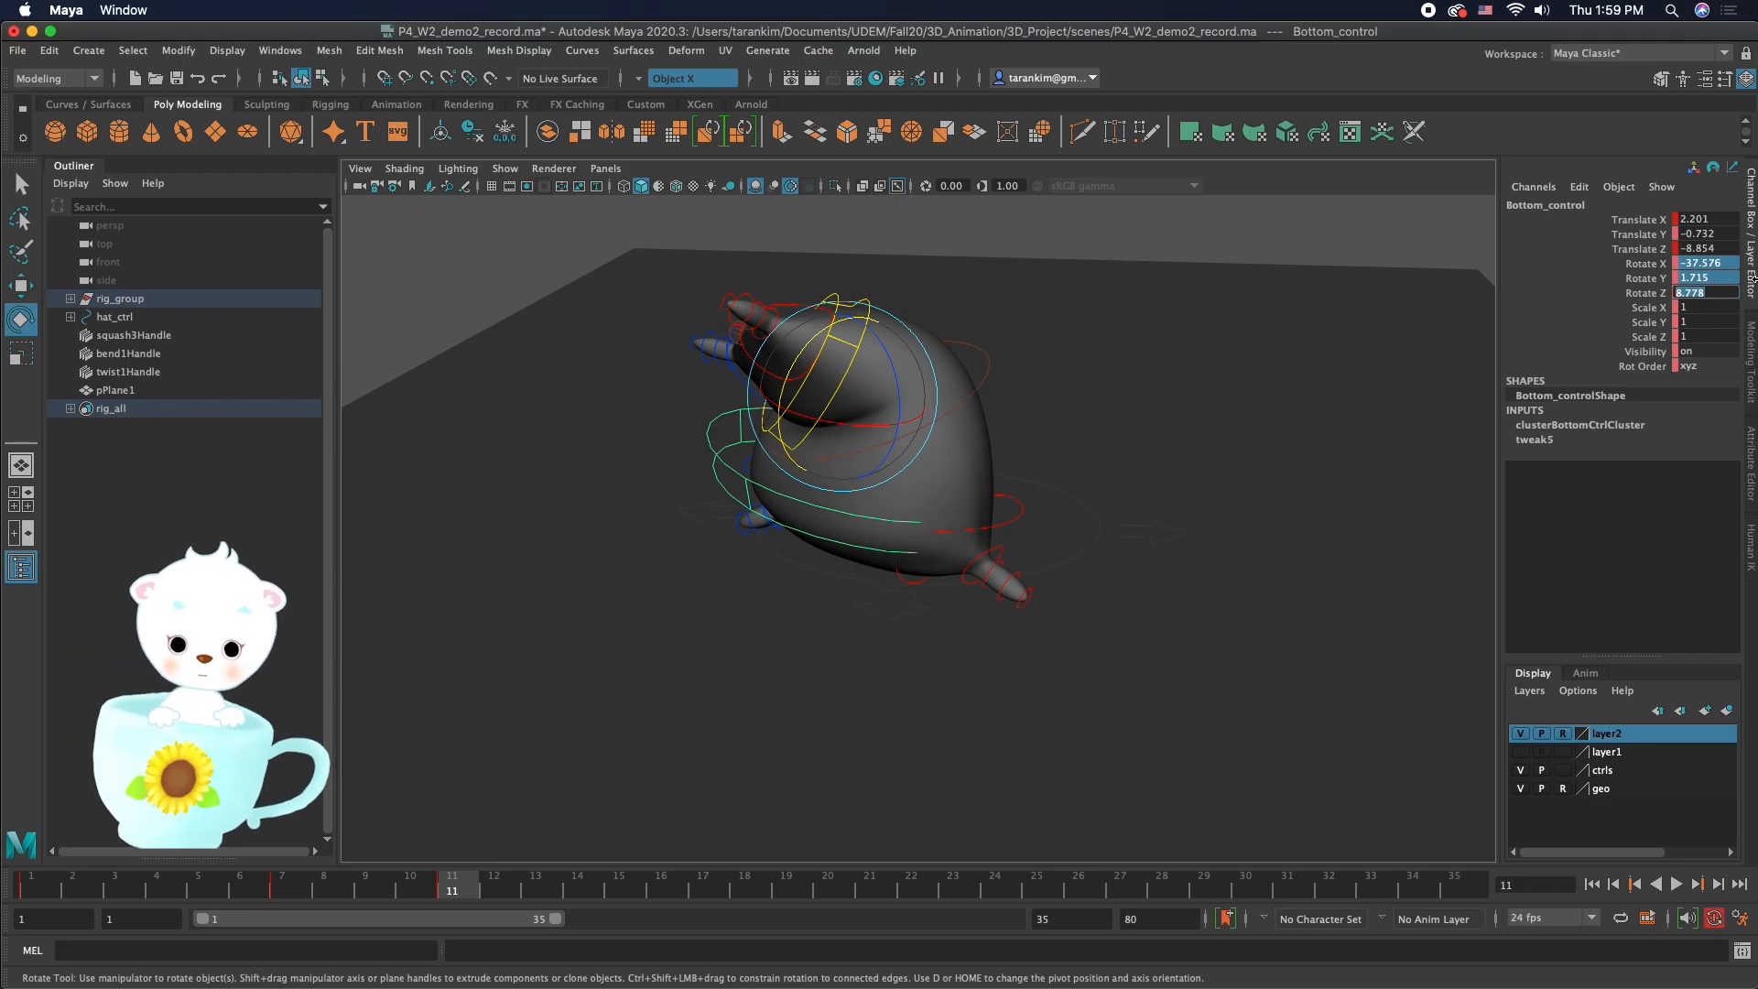
key(Return)
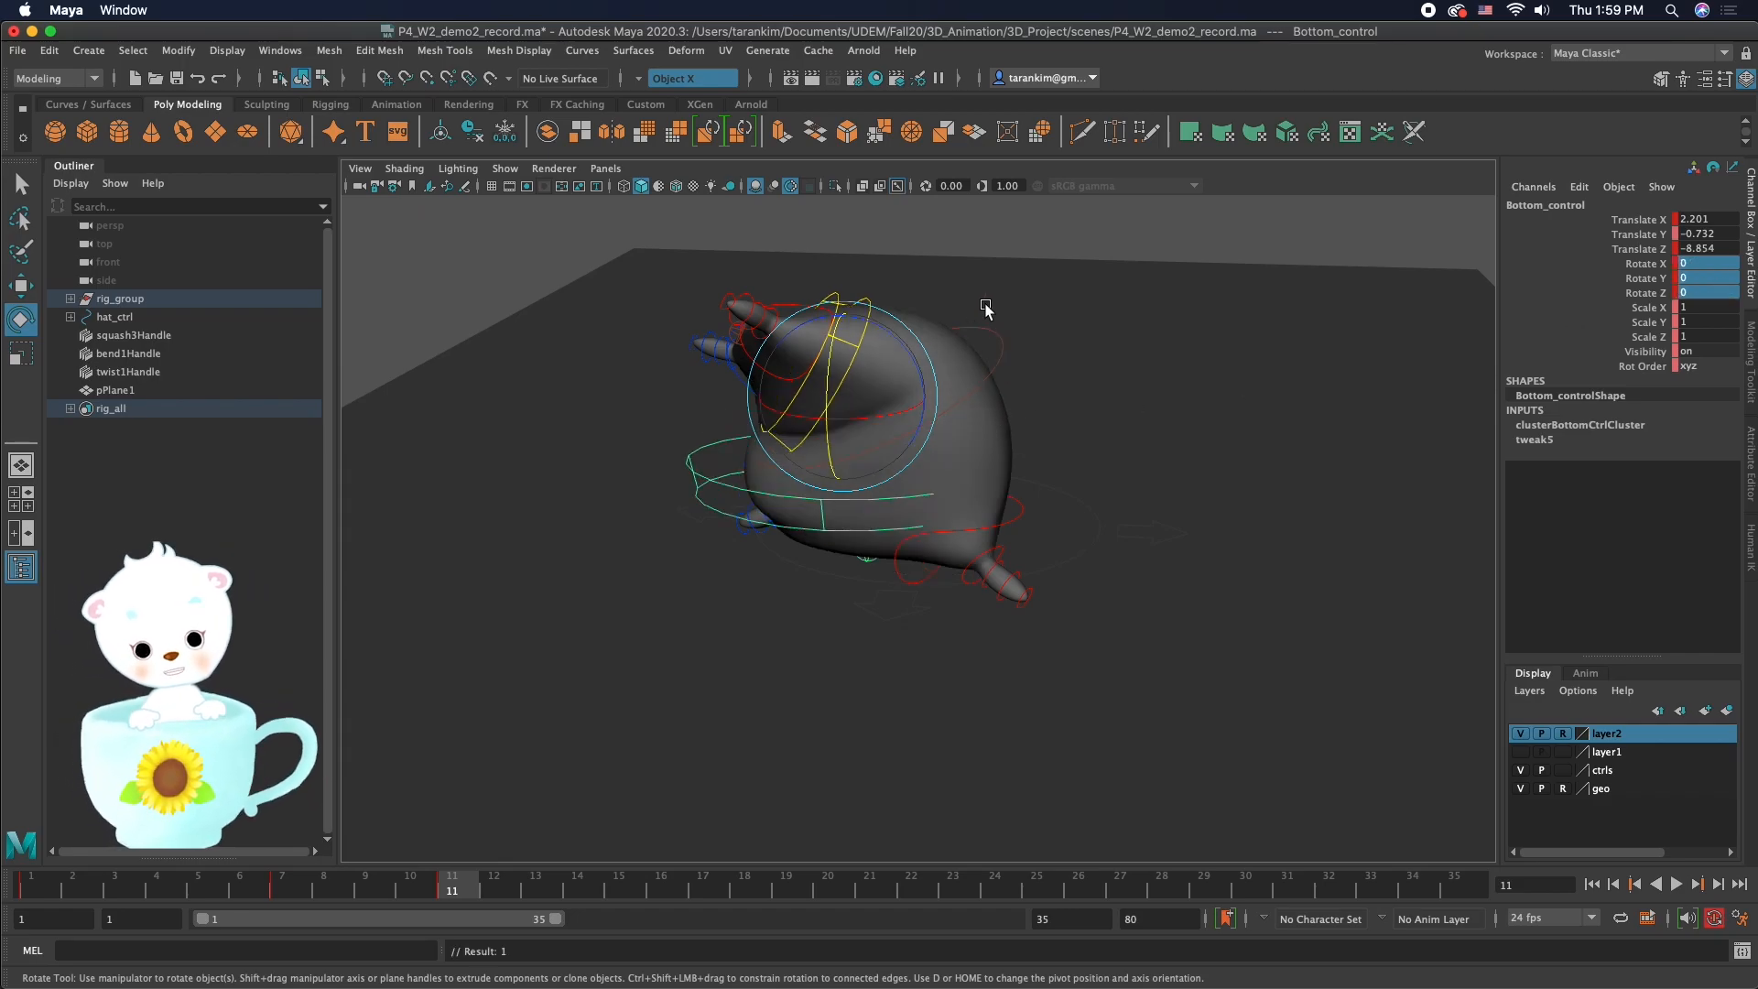
Step: Select the top body control and reset its X, Y and Z rotations to 0
click(843, 226)
click(836, 294)
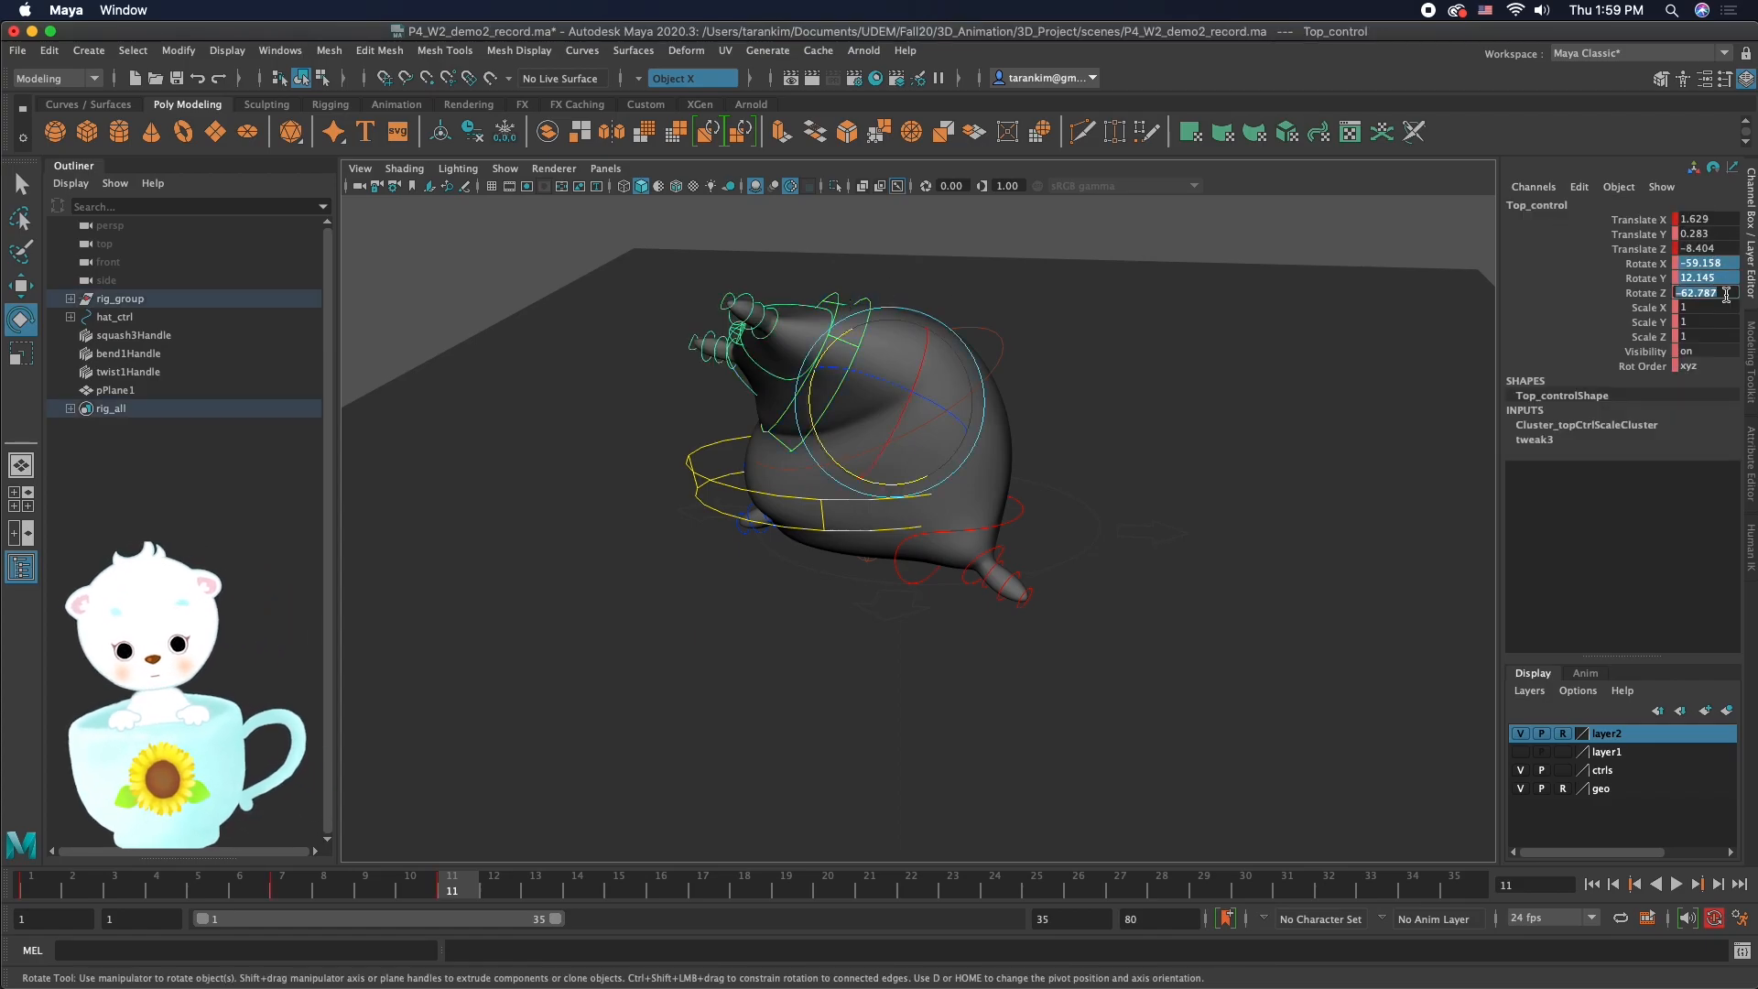
key(Return)
Step: Rotate the right foot's shoulder control to about -84° in Y
alt+drag(1193, 336, 1005, 321)
click(796, 513)
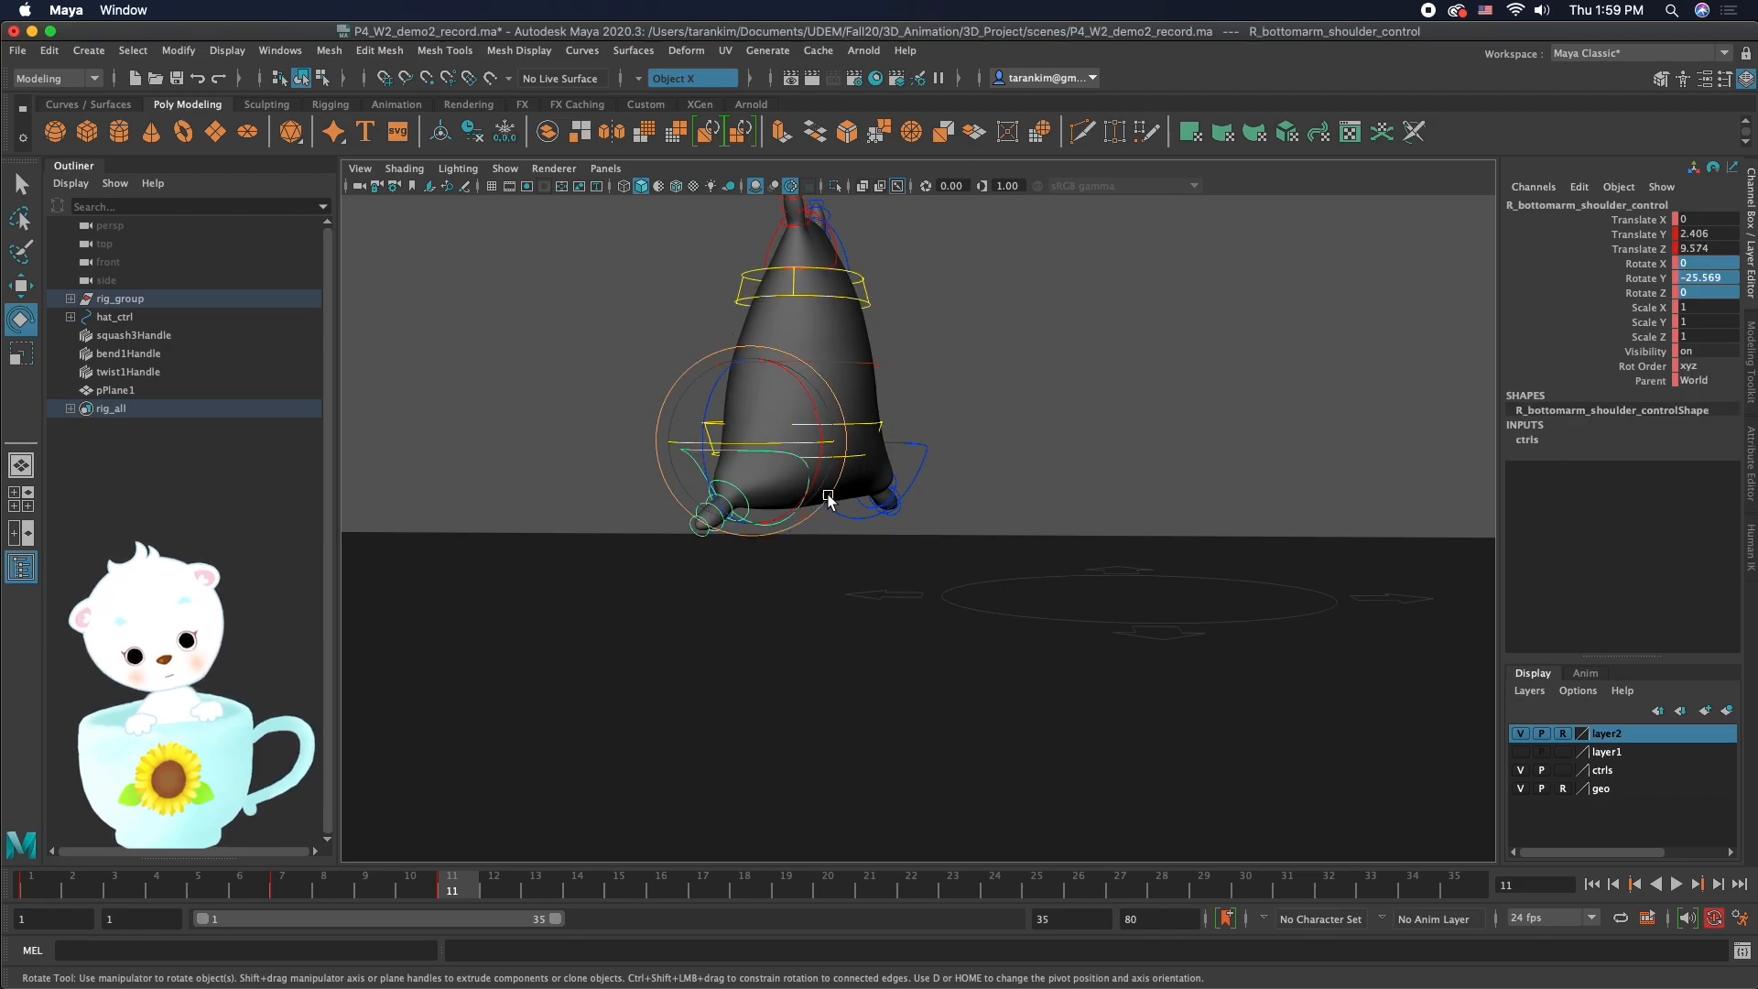
drag(792, 443, 972, 497)
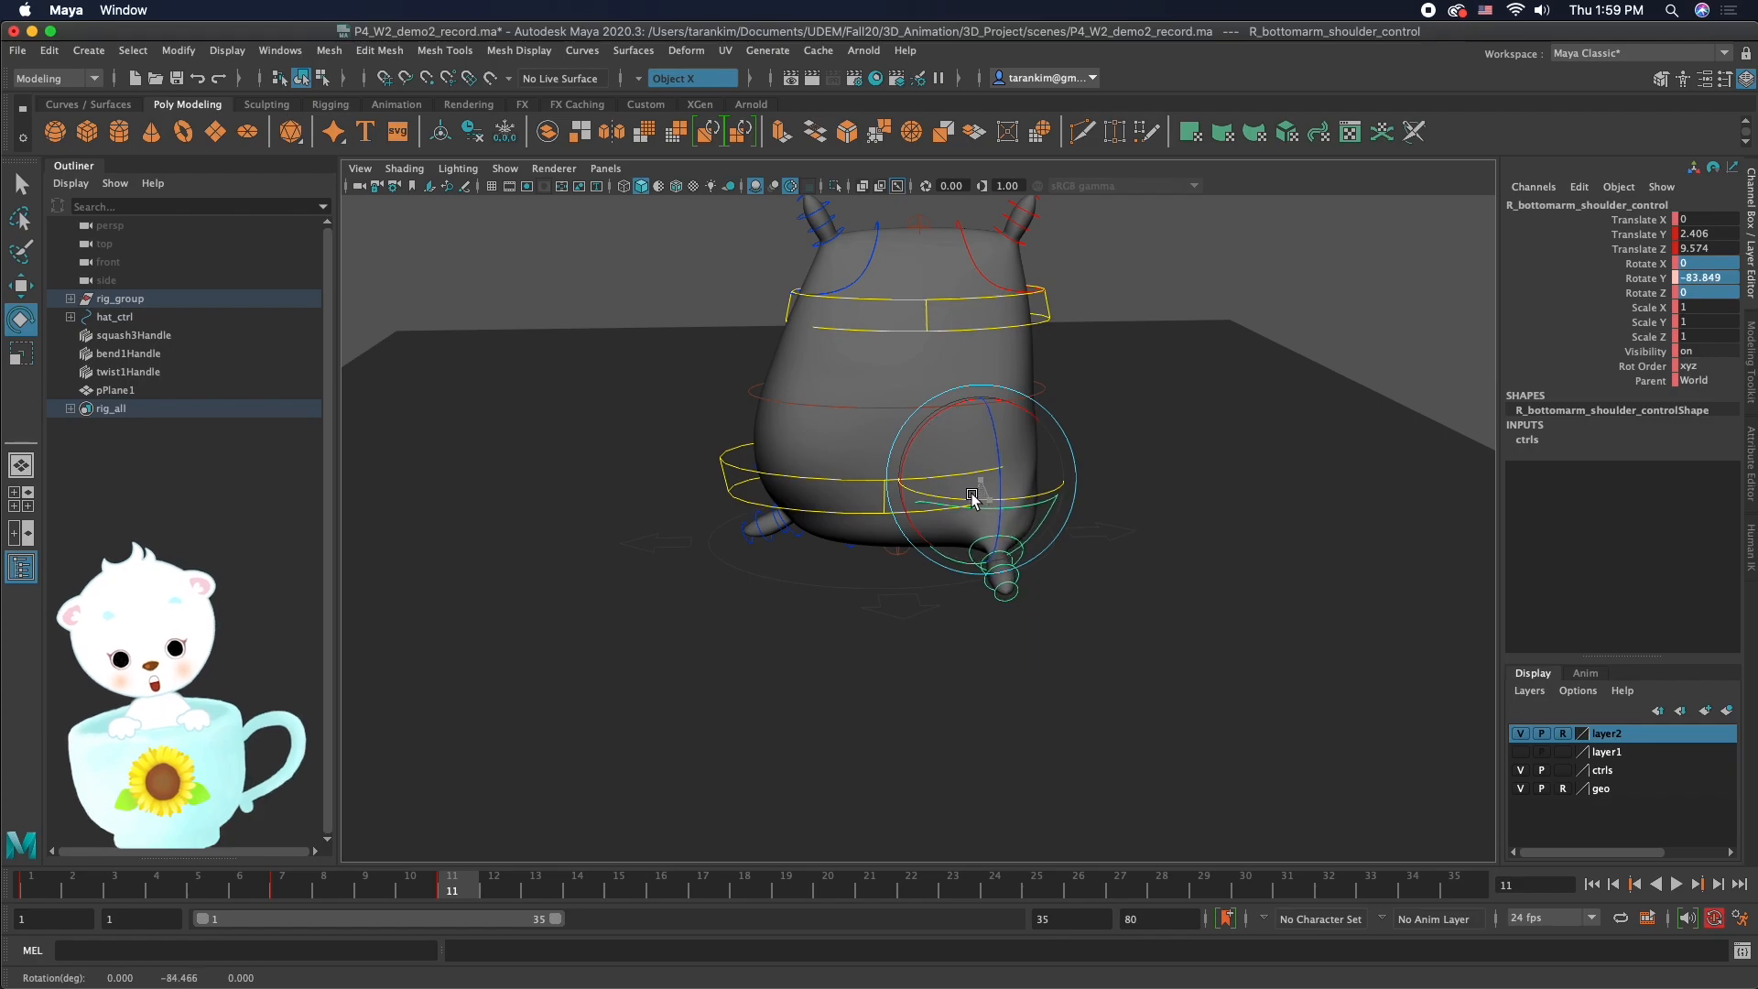
Step: Rotate the left foot's shoulder control to about -82° in Y
alt+drag(869, 540, 839, 530)
click(960, 437)
drag(922, 440, 1040, 440)
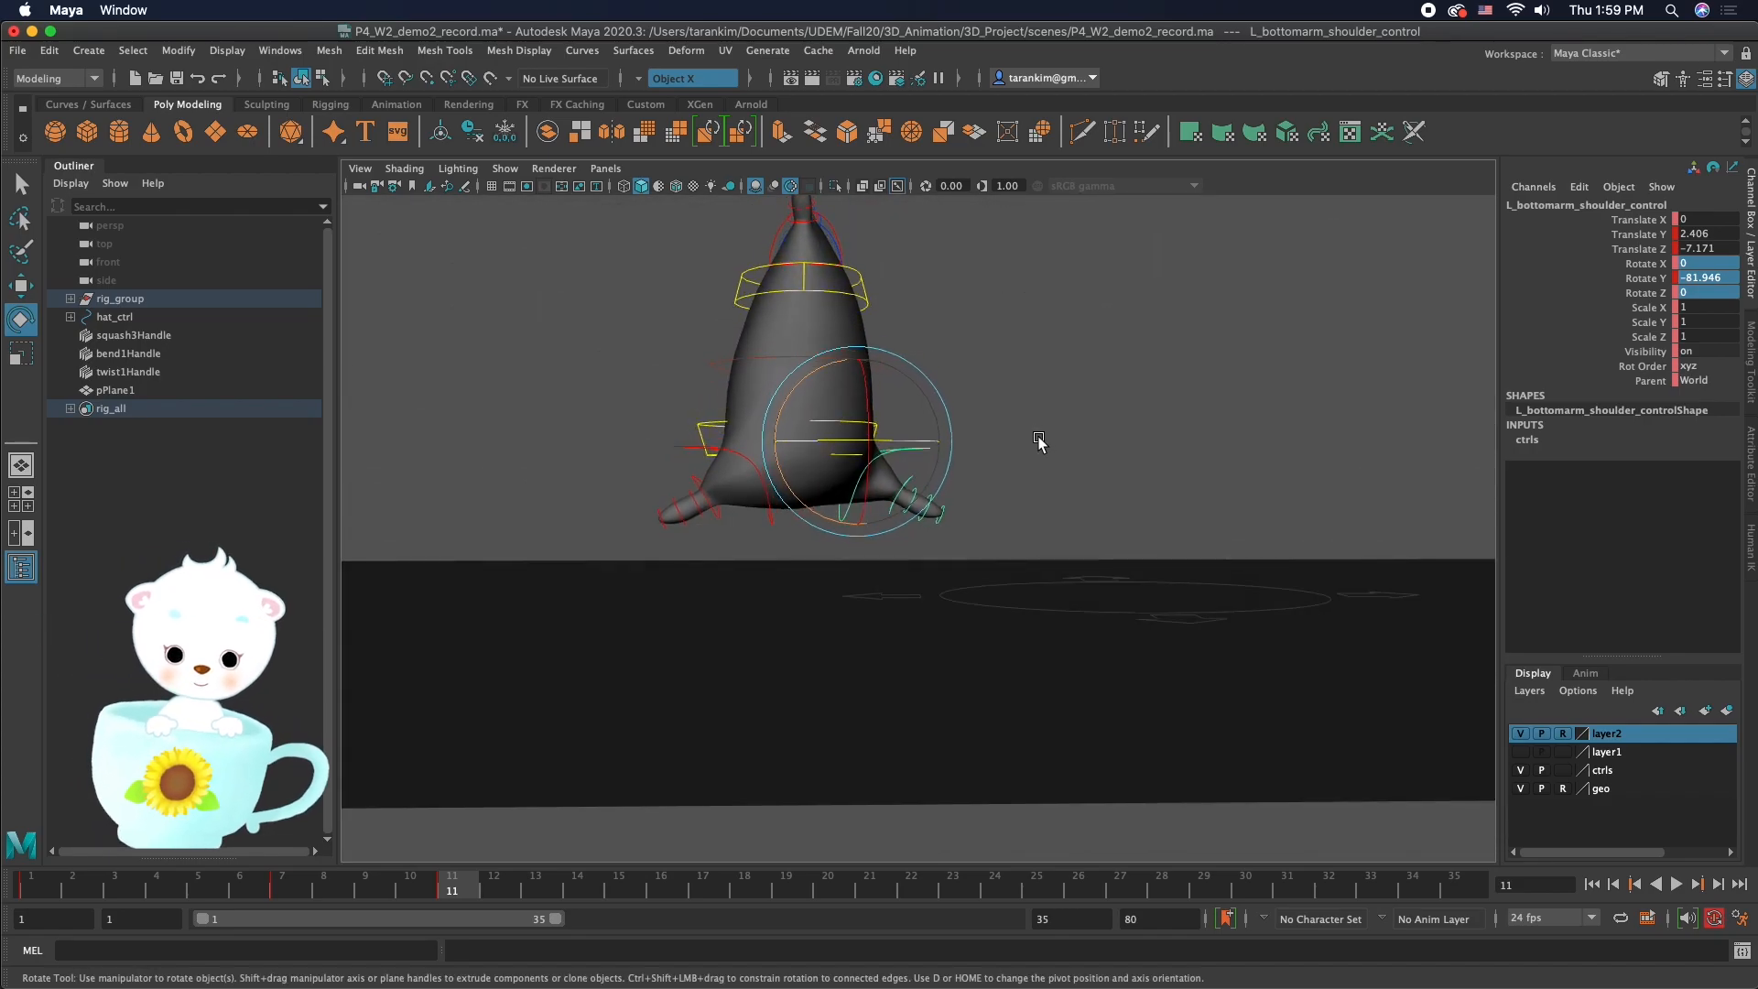
Step: Lower the bottom body control and both foot shoulder controls together, bringing the feet to about 1.92 in Translate Y
key(w)
click(870, 423)
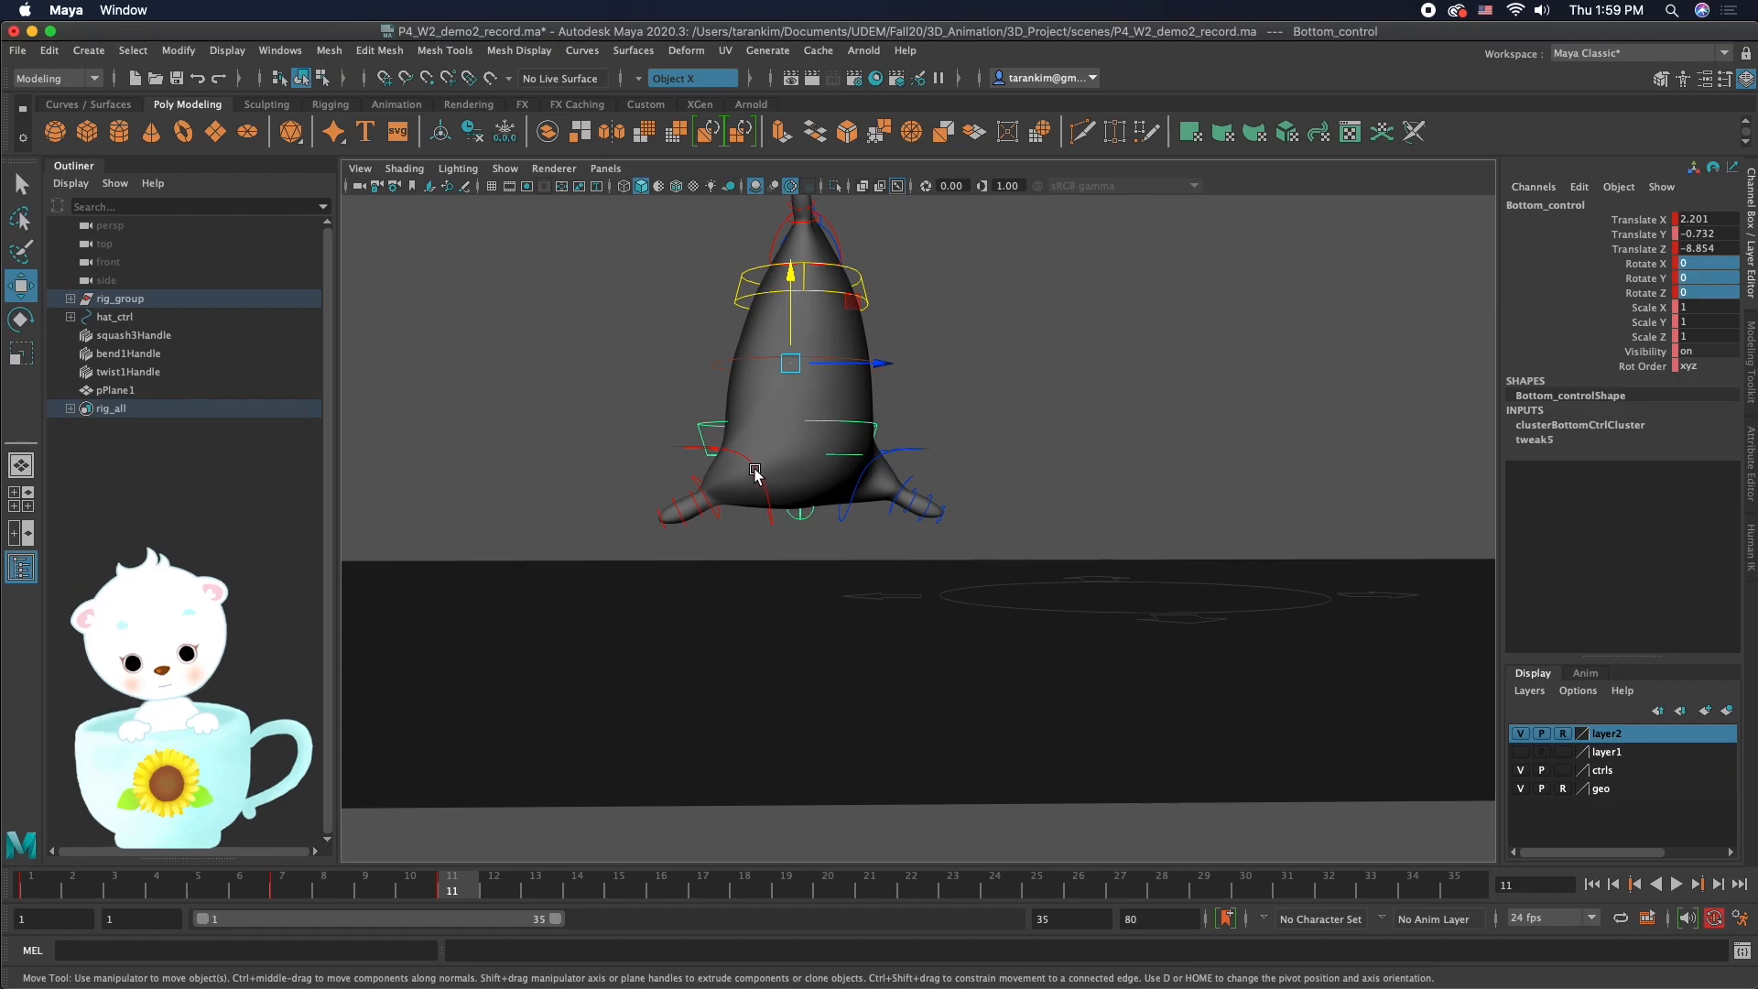
shift+click(753, 463)
shift+click(925, 448)
drag(855, 355, 850, 379)
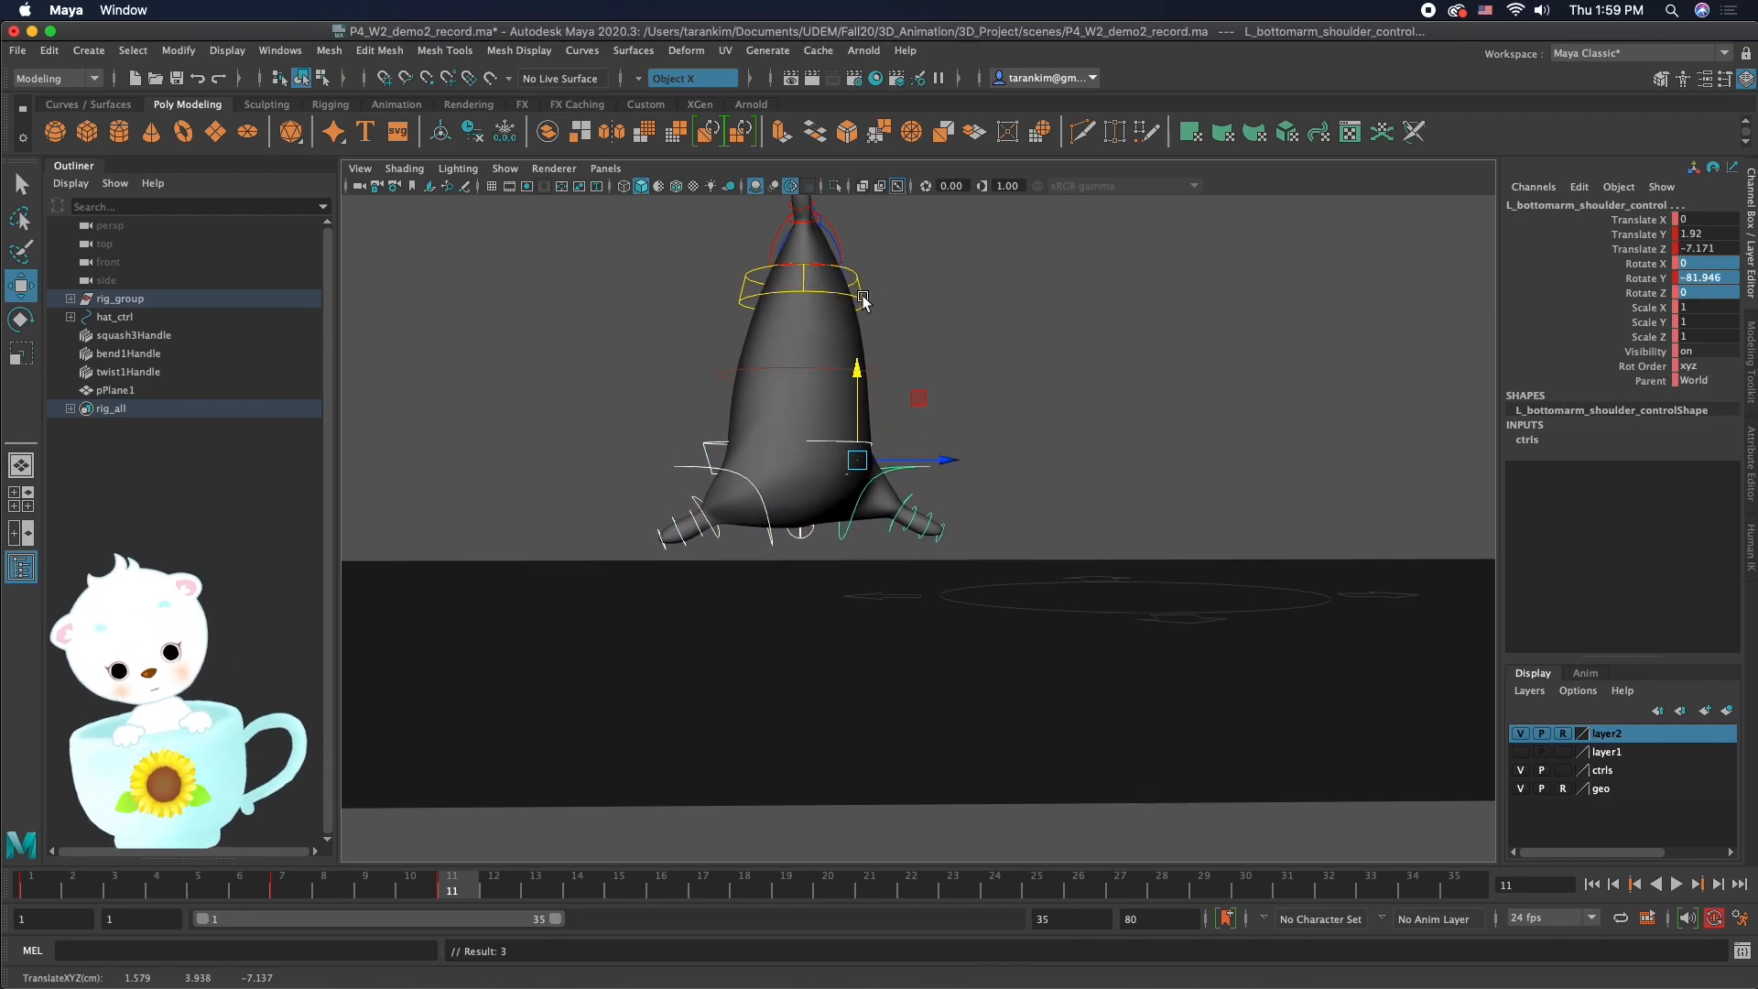
Step: Lower the top body control to about 0.63 in Translate X and compare the frame 11 pose with the crouch
click(802, 328)
drag(799, 324, 800, 315)
key(alt+v)
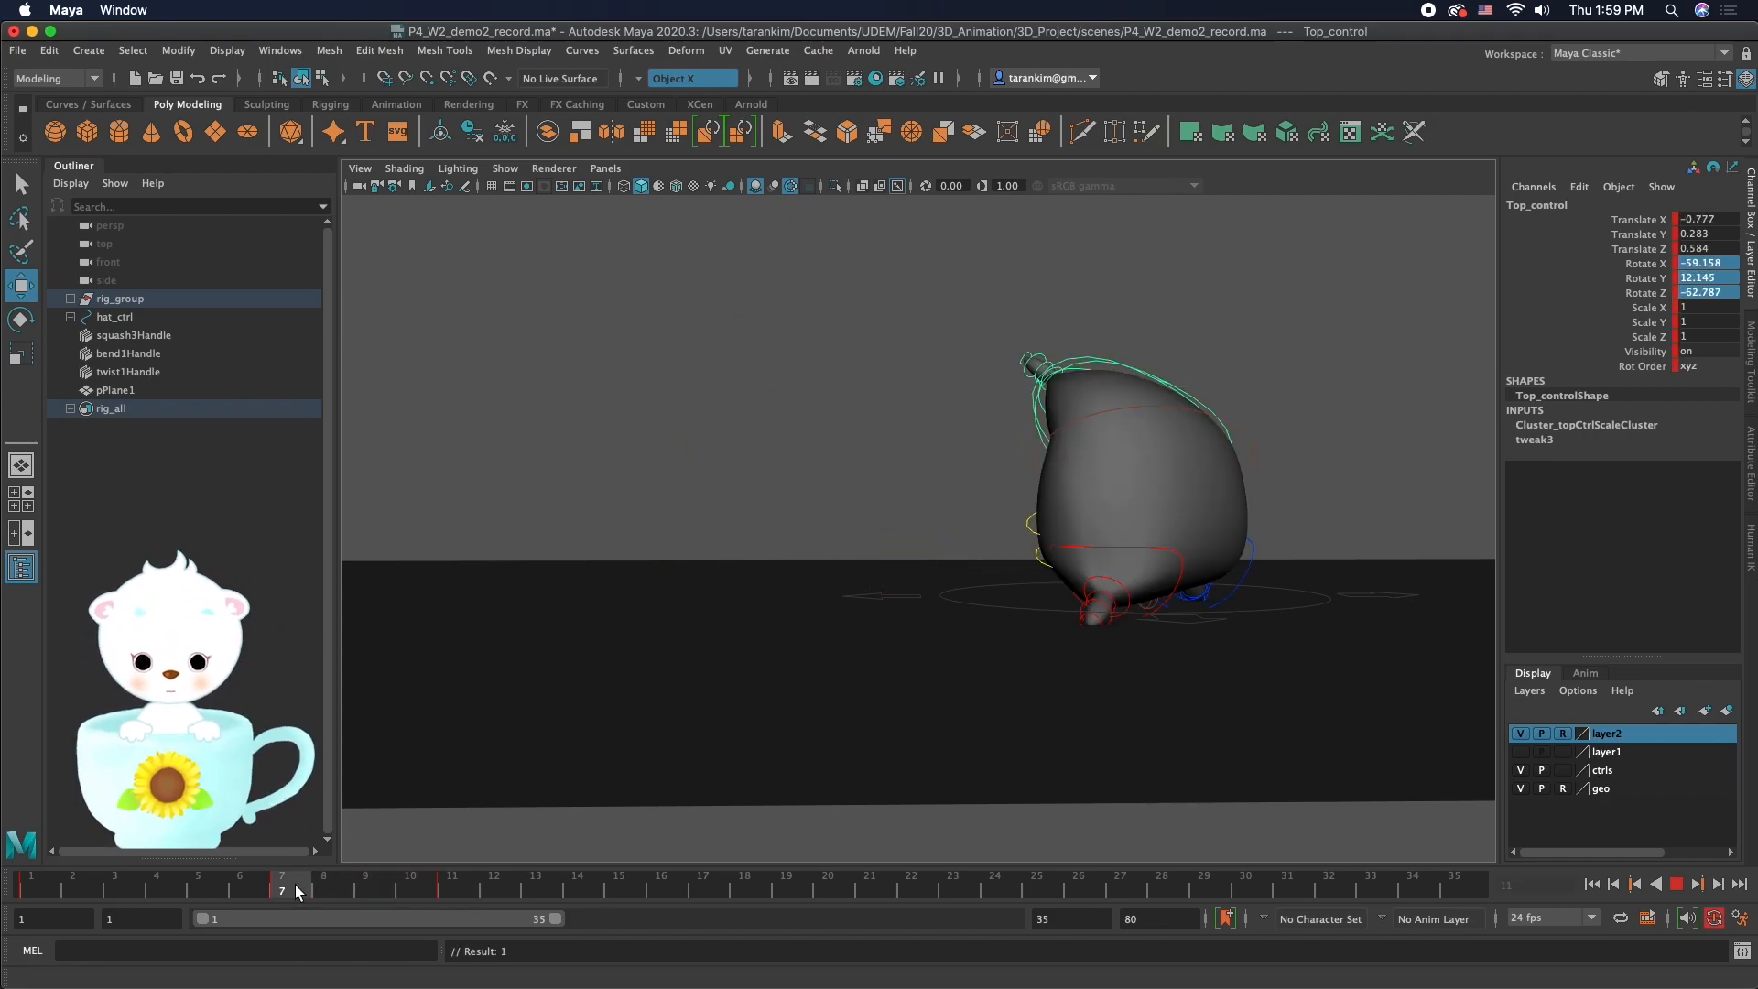
mouse_move(427, 884)
mouse_down()
mouse_move(298, 886)
mouse_move(432, 885)
mouse_up()
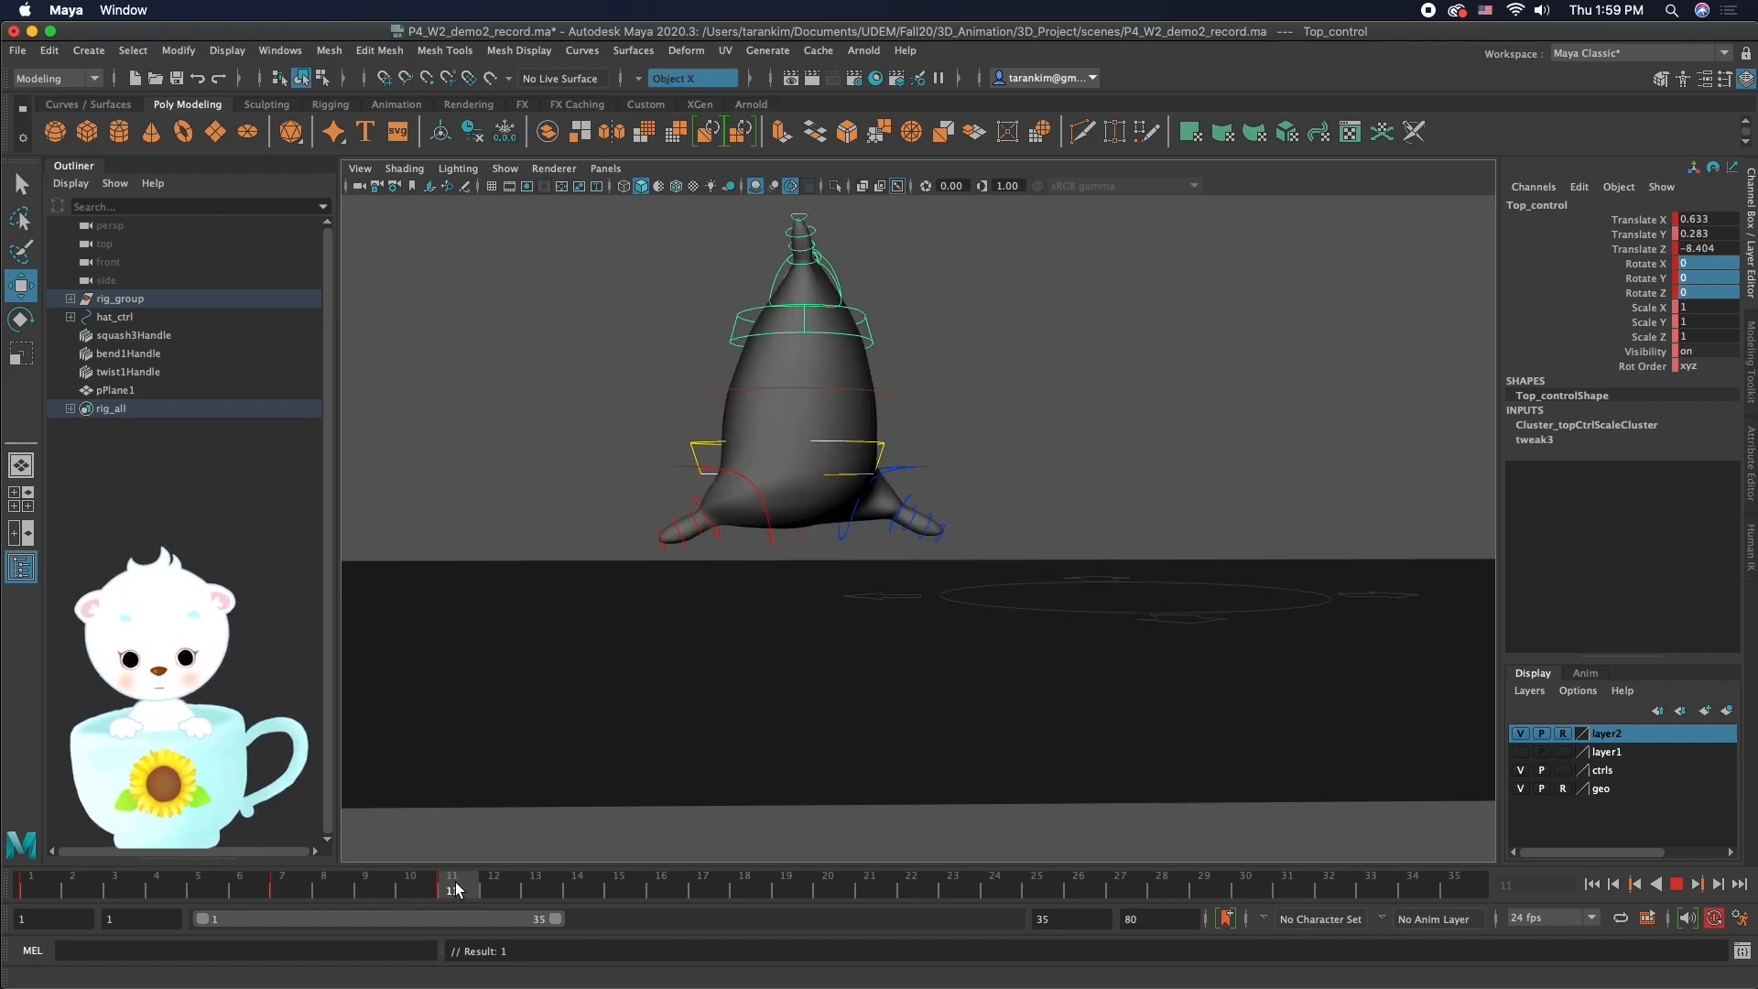
Step: Shift both body controls and both foot controls along Z, bringing the left foot to about -6.3 in Translate Z
click(776, 533)
click(925, 480)
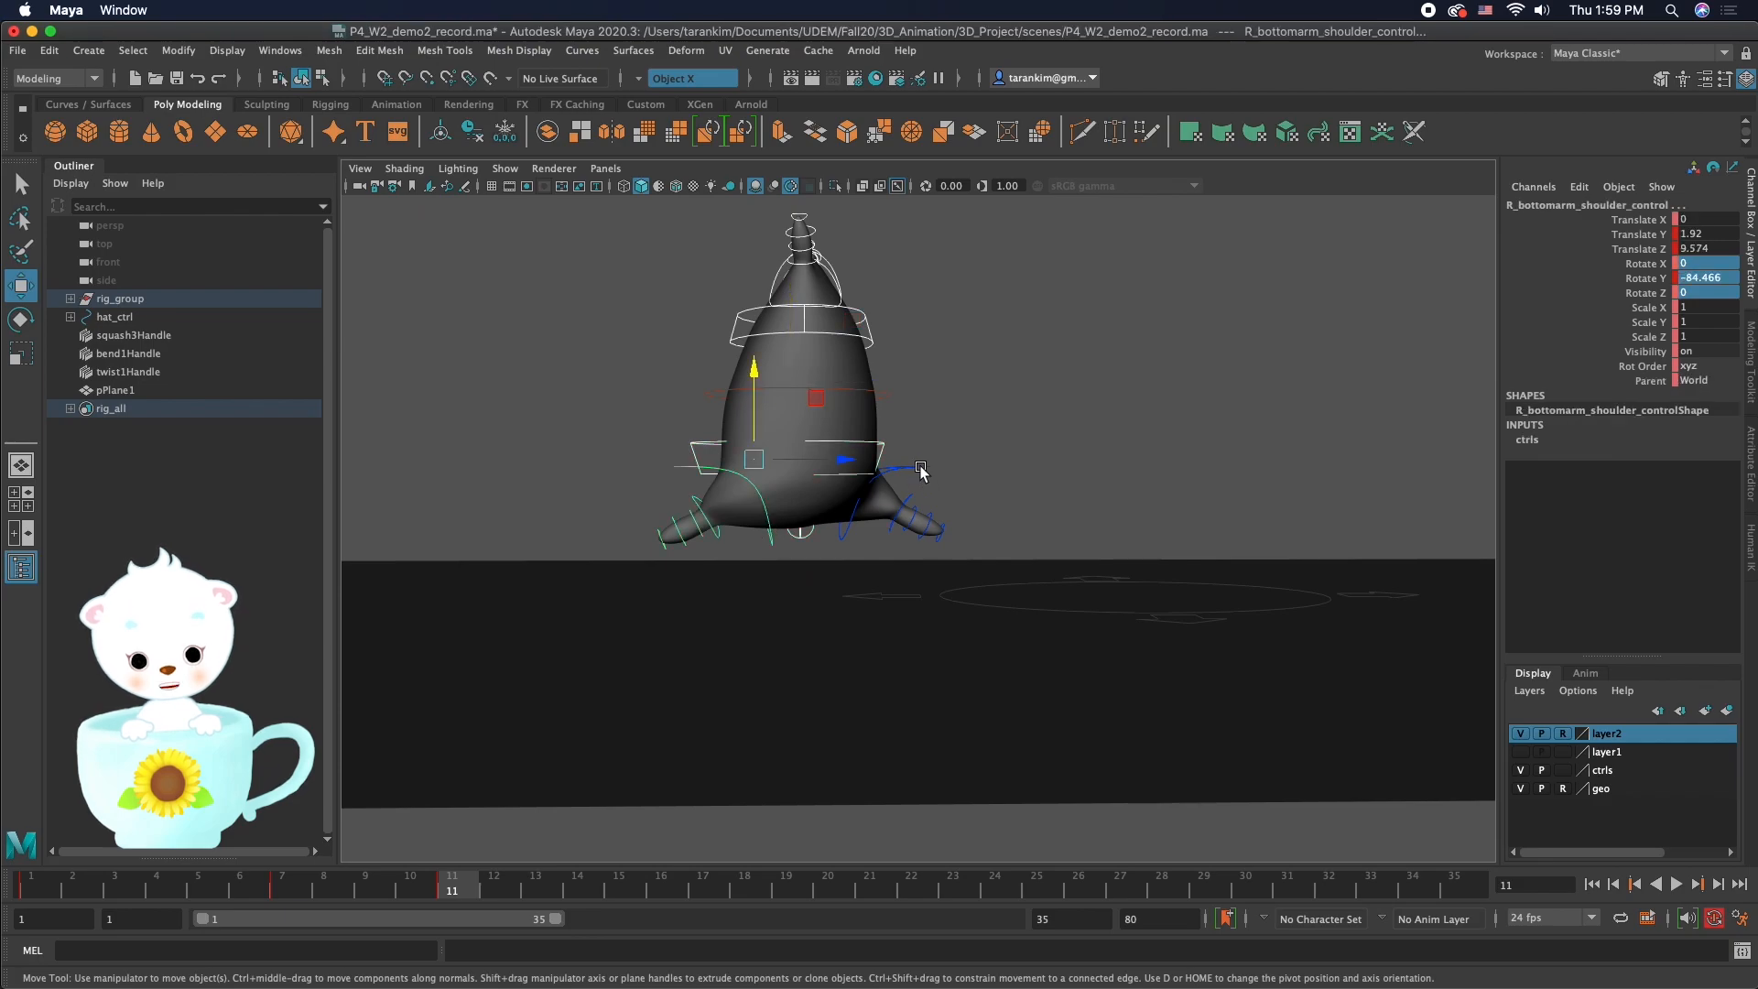
click(920, 466)
drag(928, 461, 964, 464)
key(alt+v)
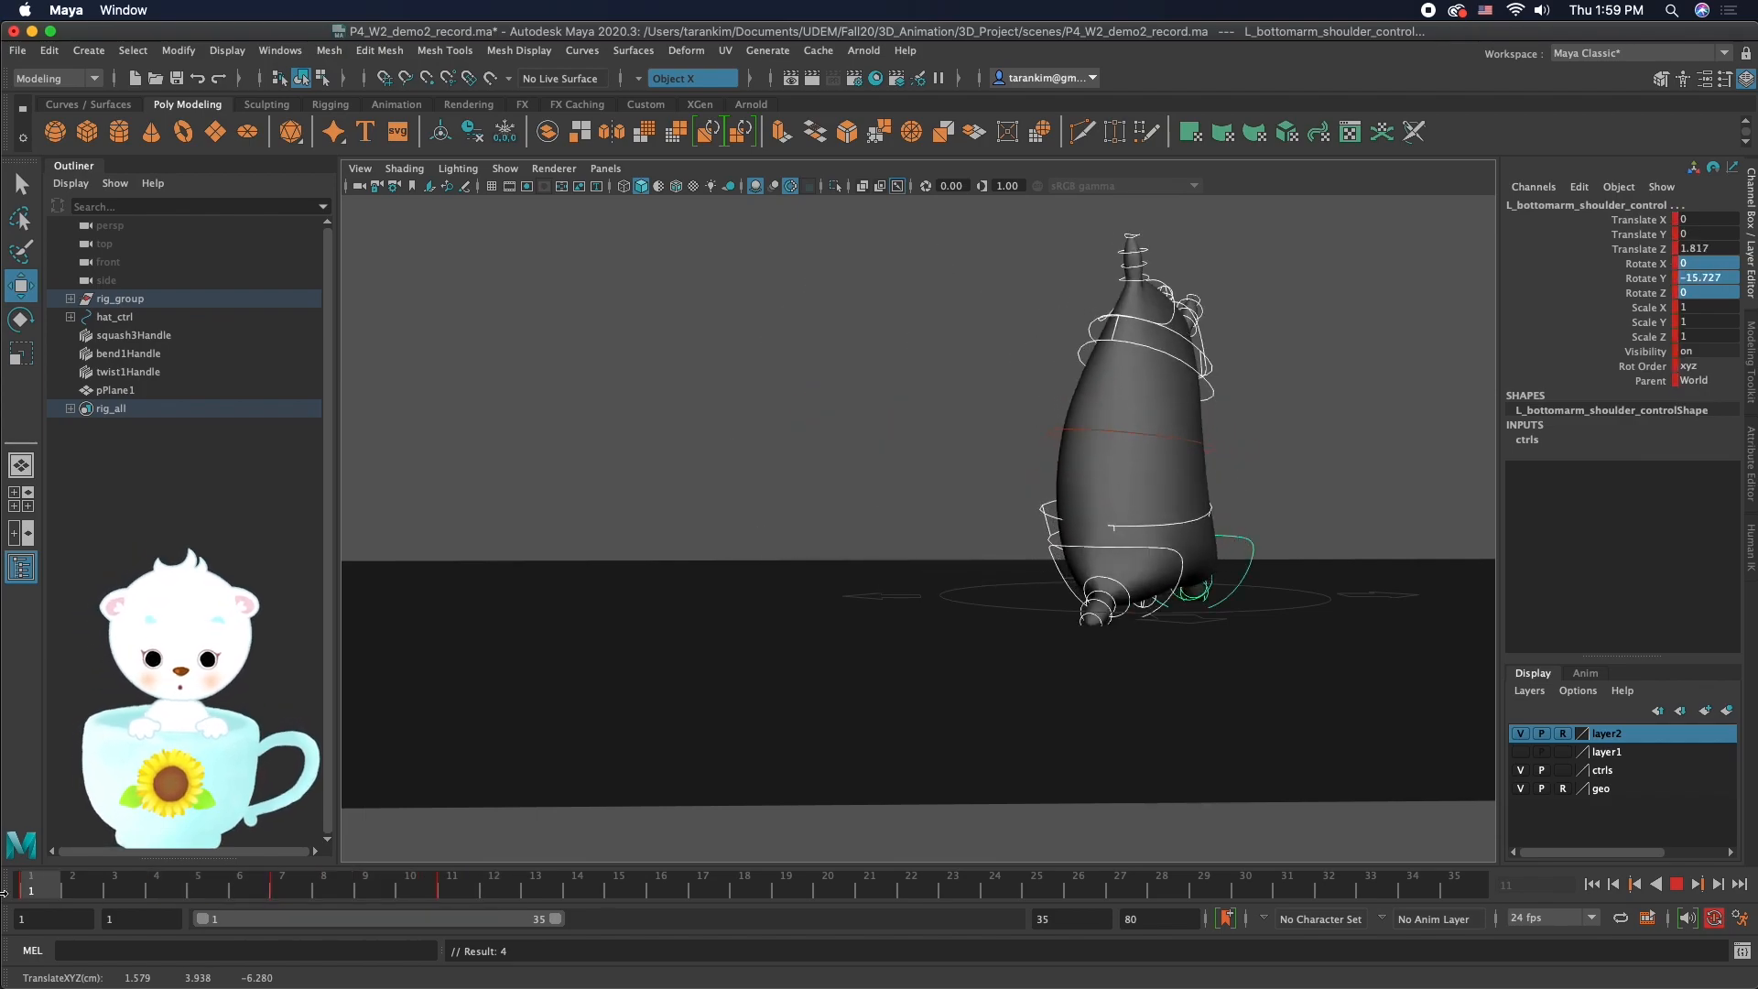
key(alt+v)
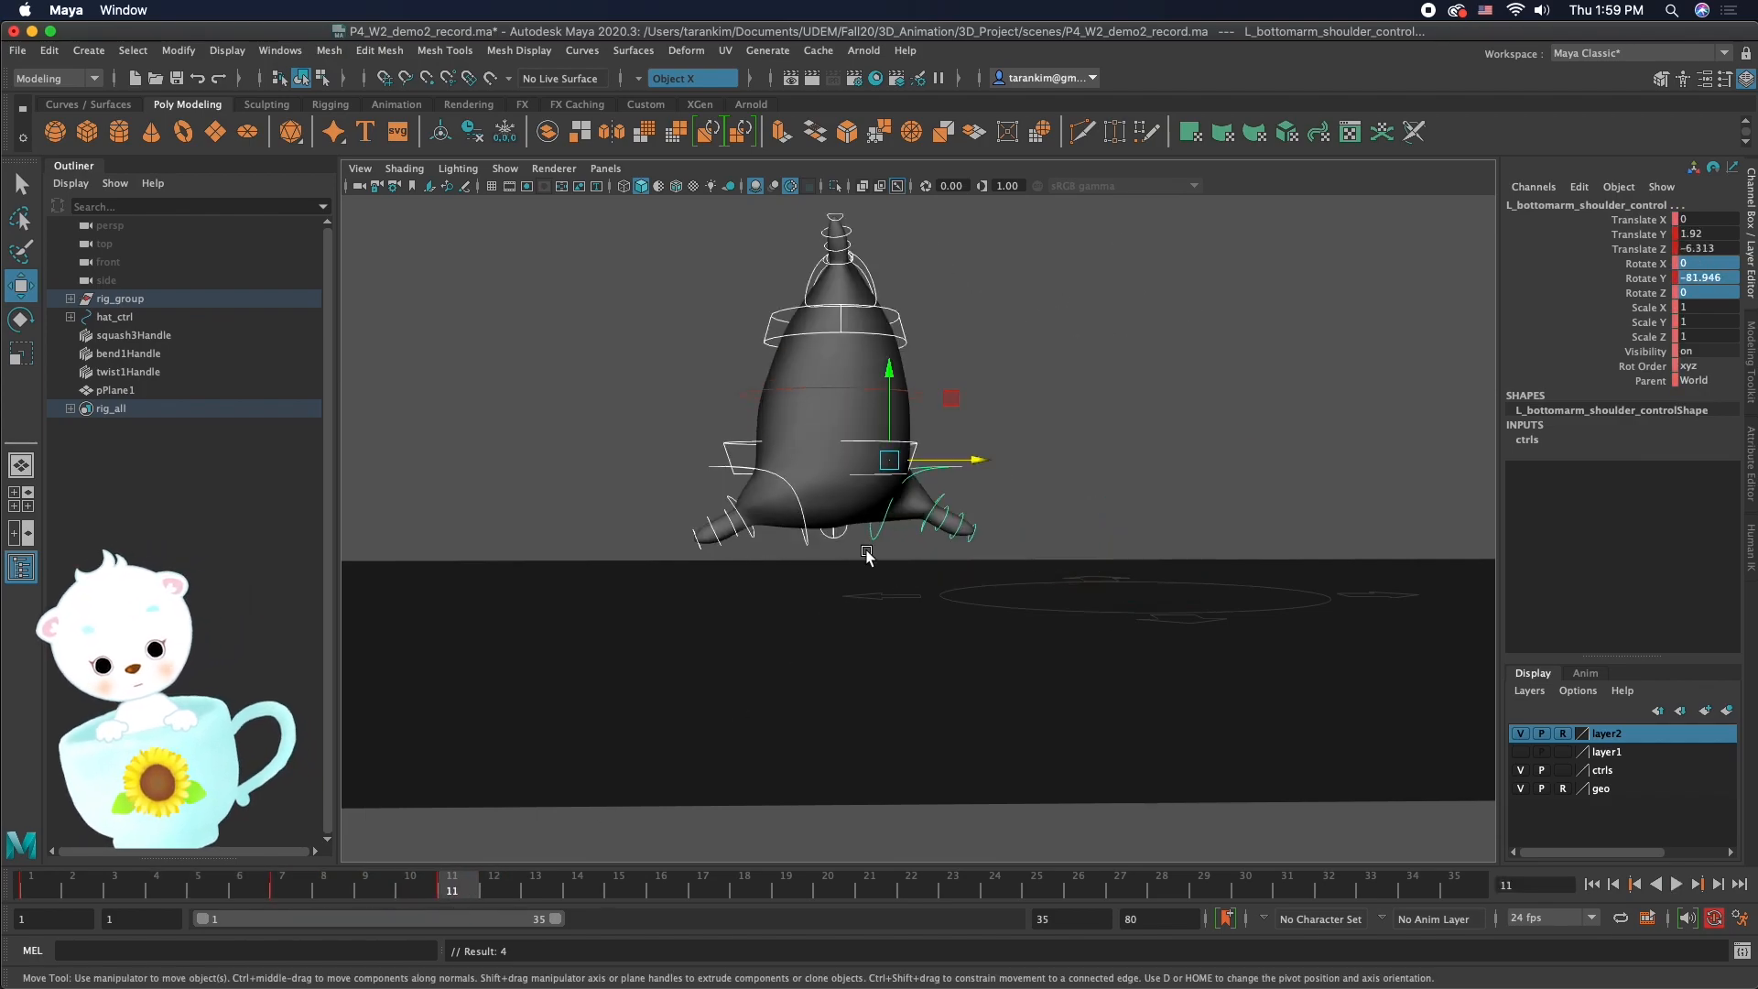
Step: Select all the rig controls, key the airborne pose at frame 11 and play the animation
drag(646, 216, 793, 323)
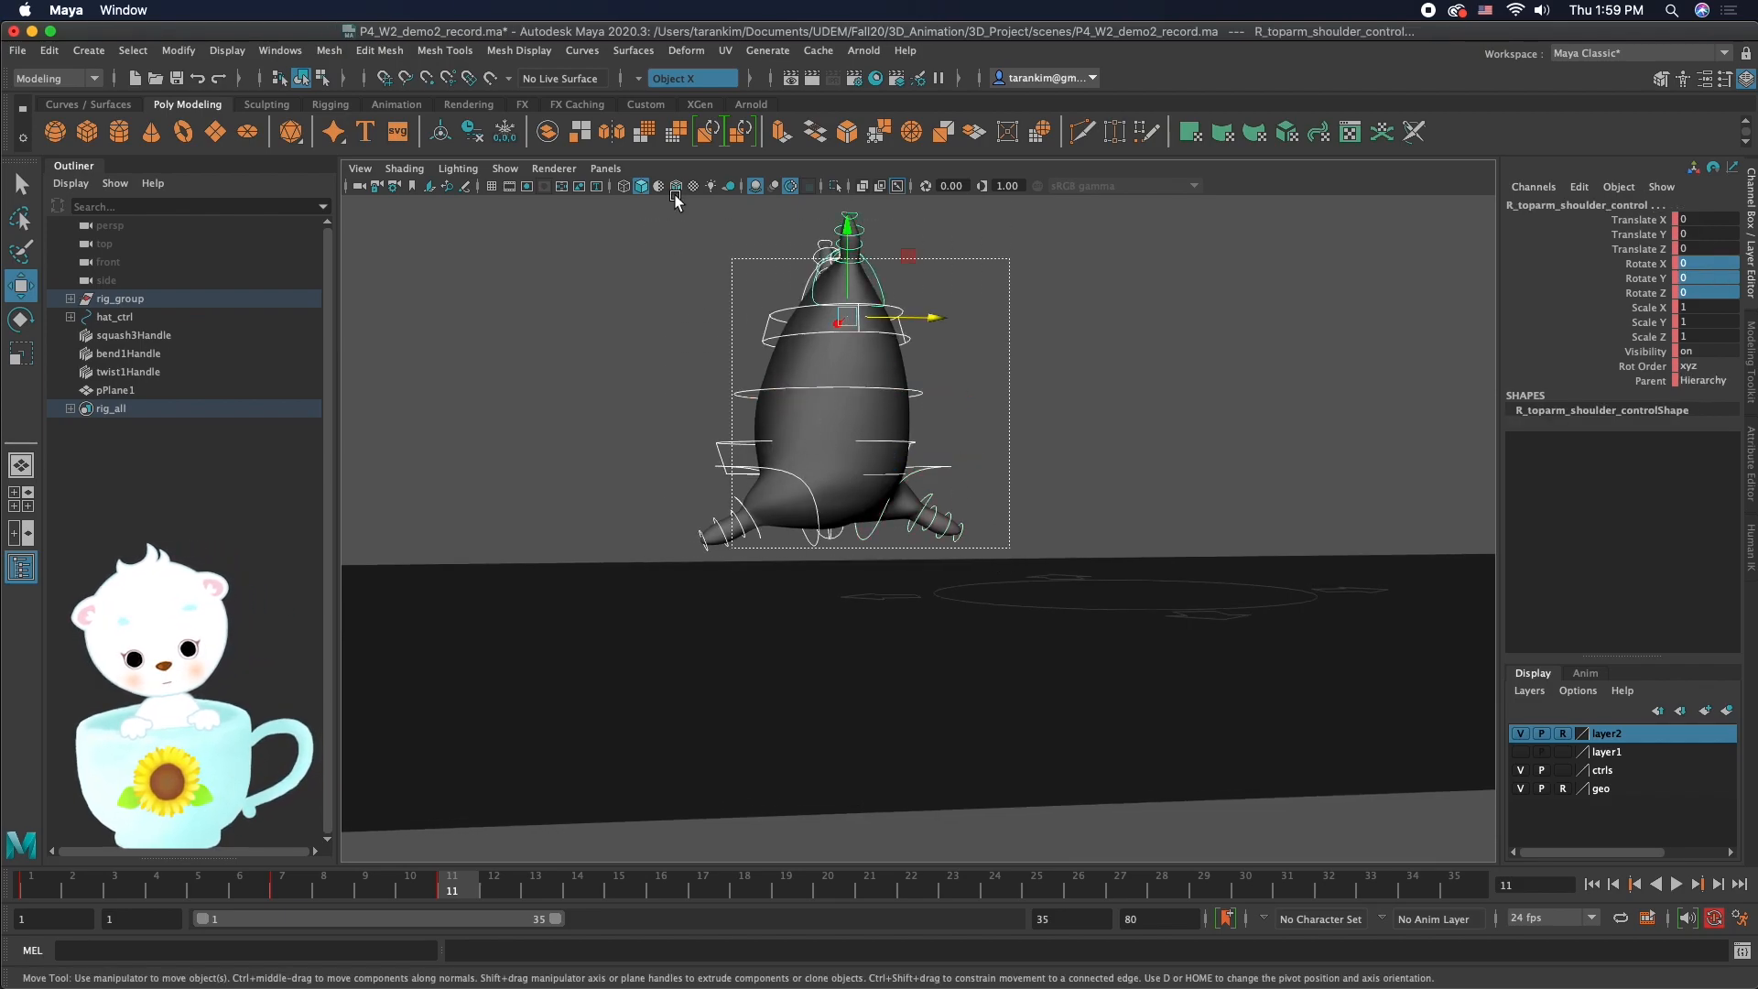
key(s)
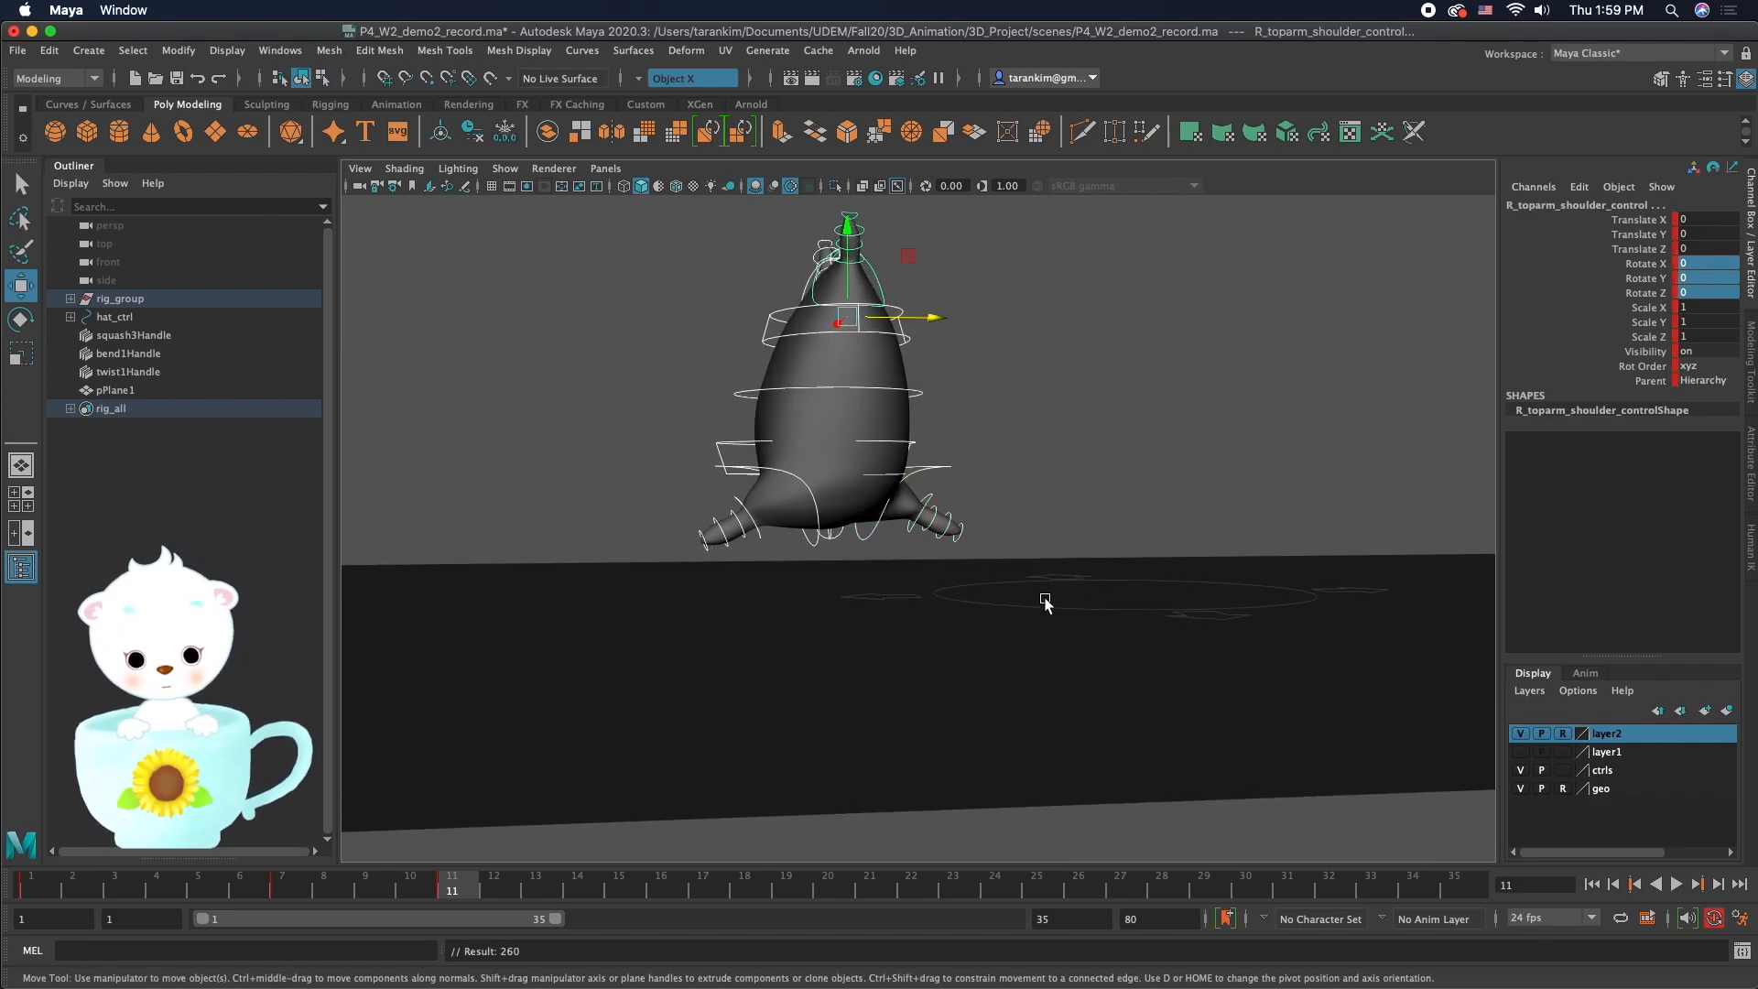
key(alt+v)
key(alt+v)
Step: At frame 15, move the body and foot controls forward and down for landing, the right foot about 0.02 in Y and 13.57 in Z
alt+drag(973, 659, 933, 404)
drag(930, 326, 844, 324)
key(ctrl+z)
click(772, 349)
alt+drag(676, 452, 778, 489)
click(774, 521)
click(906, 579)
alt+drag(906, 579, 1011, 529)
click(1017, 501)
alt+drag(765, 566, 855, 553)
drag(985, 490, 766, 491)
alt+drag(1118, 439, 1026, 404)
drag(866, 385, 970, 656)
Step: Rotate the right foot's shoulder control to about 1.9° in Y so the foot points outward
click(958, 650)
key(e)
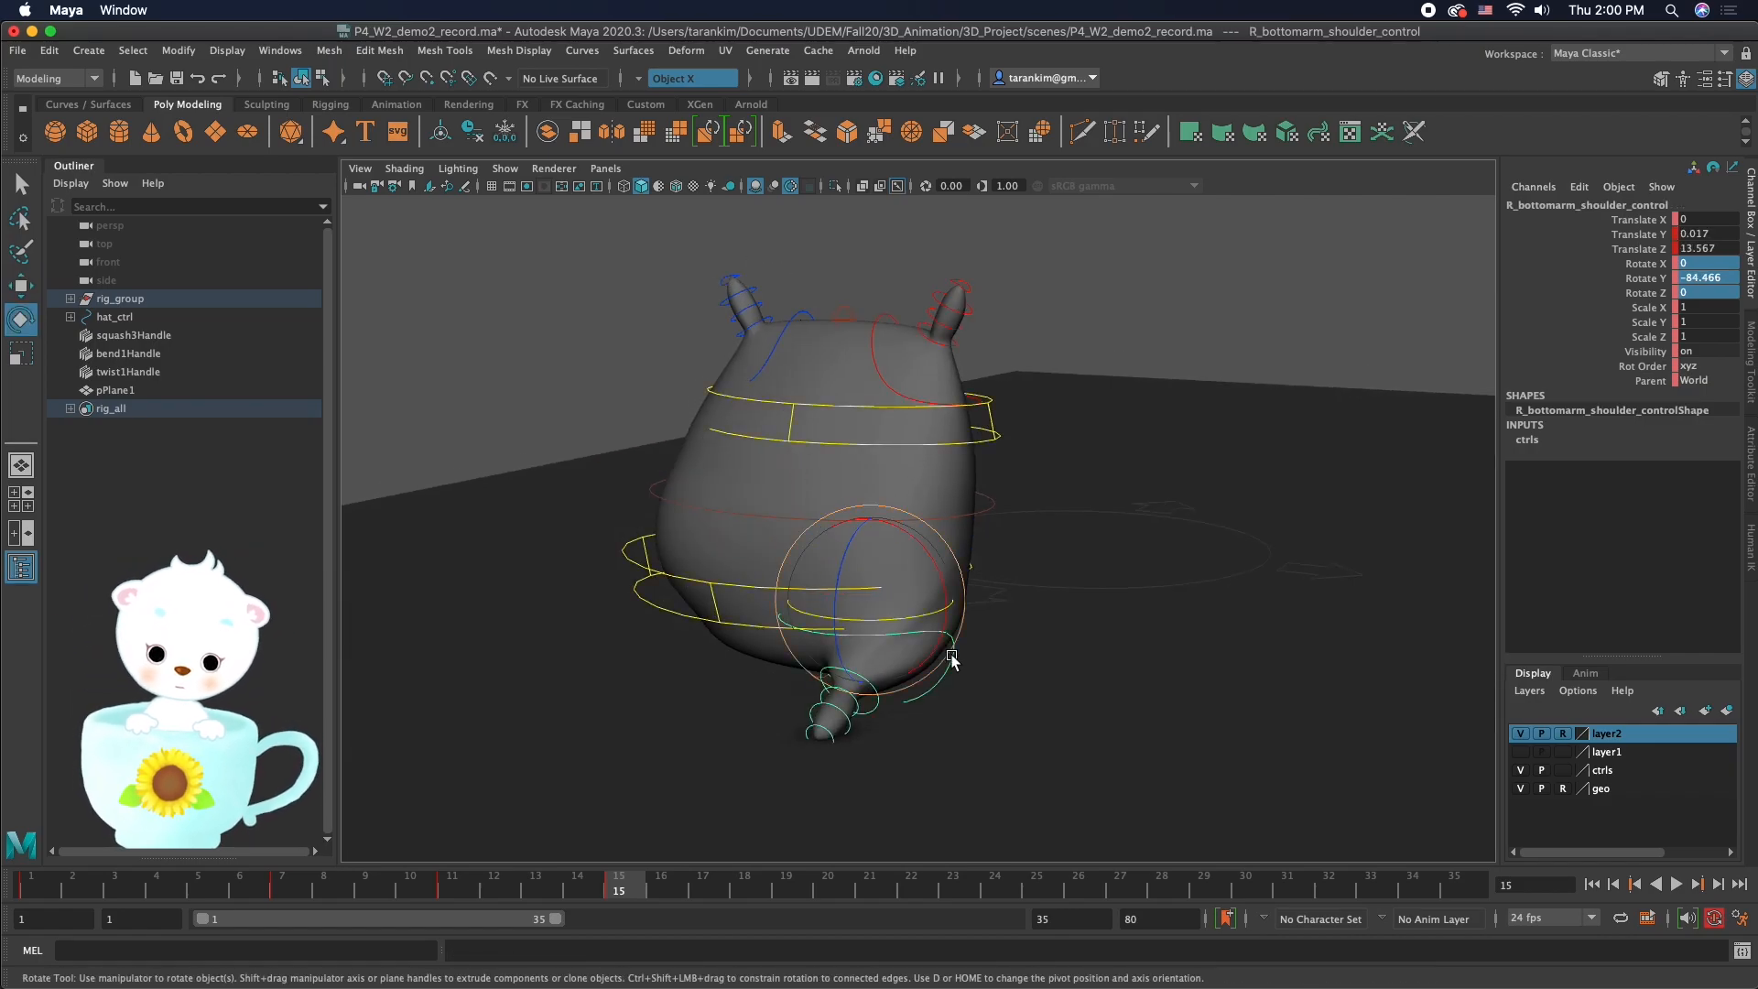
drag(891, 608, 975, 621)
key(z)
drag(849, 622, 868, 622)
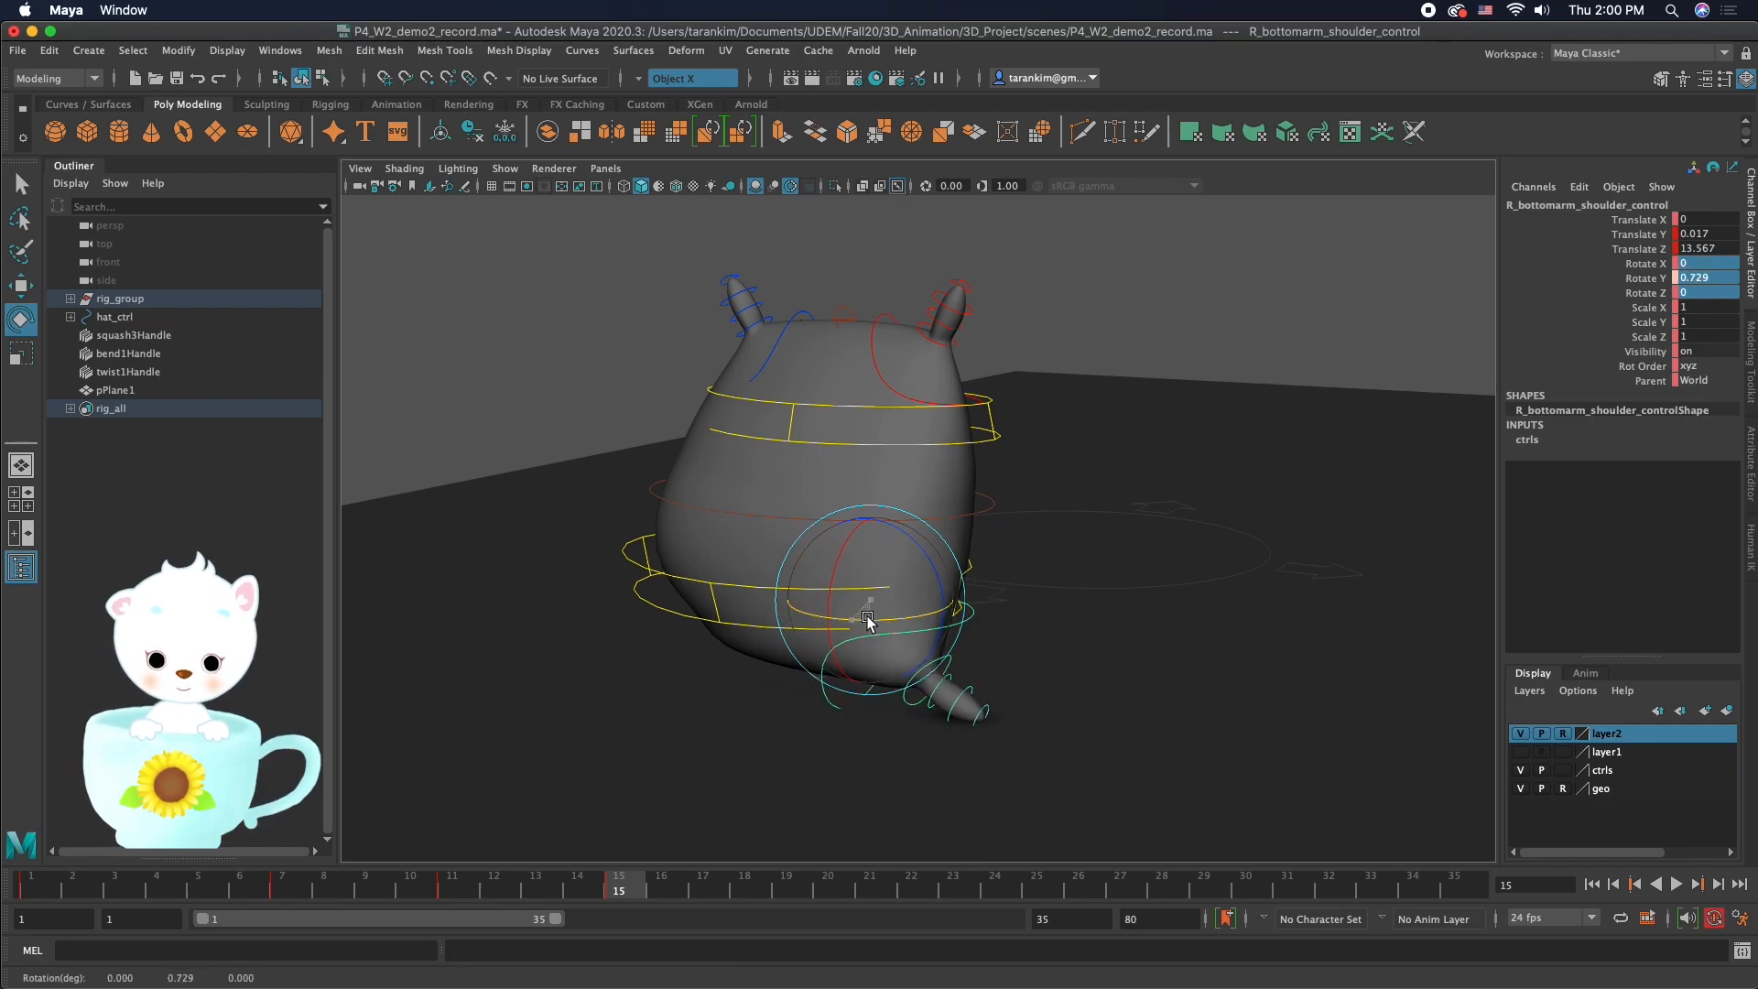
Step: Rotate the left foot's shoulder control so it points outward, mirroring the right foot
alt+drag(742, 623, 801, 685)
click(812, 682)
drag(847, 595, 988, 587)
Step: Center the bottom body control between the feet at about 0.08 in Translate Y and rotate it about -4.4° in Z
key(w)
alt+drag(989, 586, 961, 615)
click(947, 614)
alt+drag(898, 674, 890, 639)
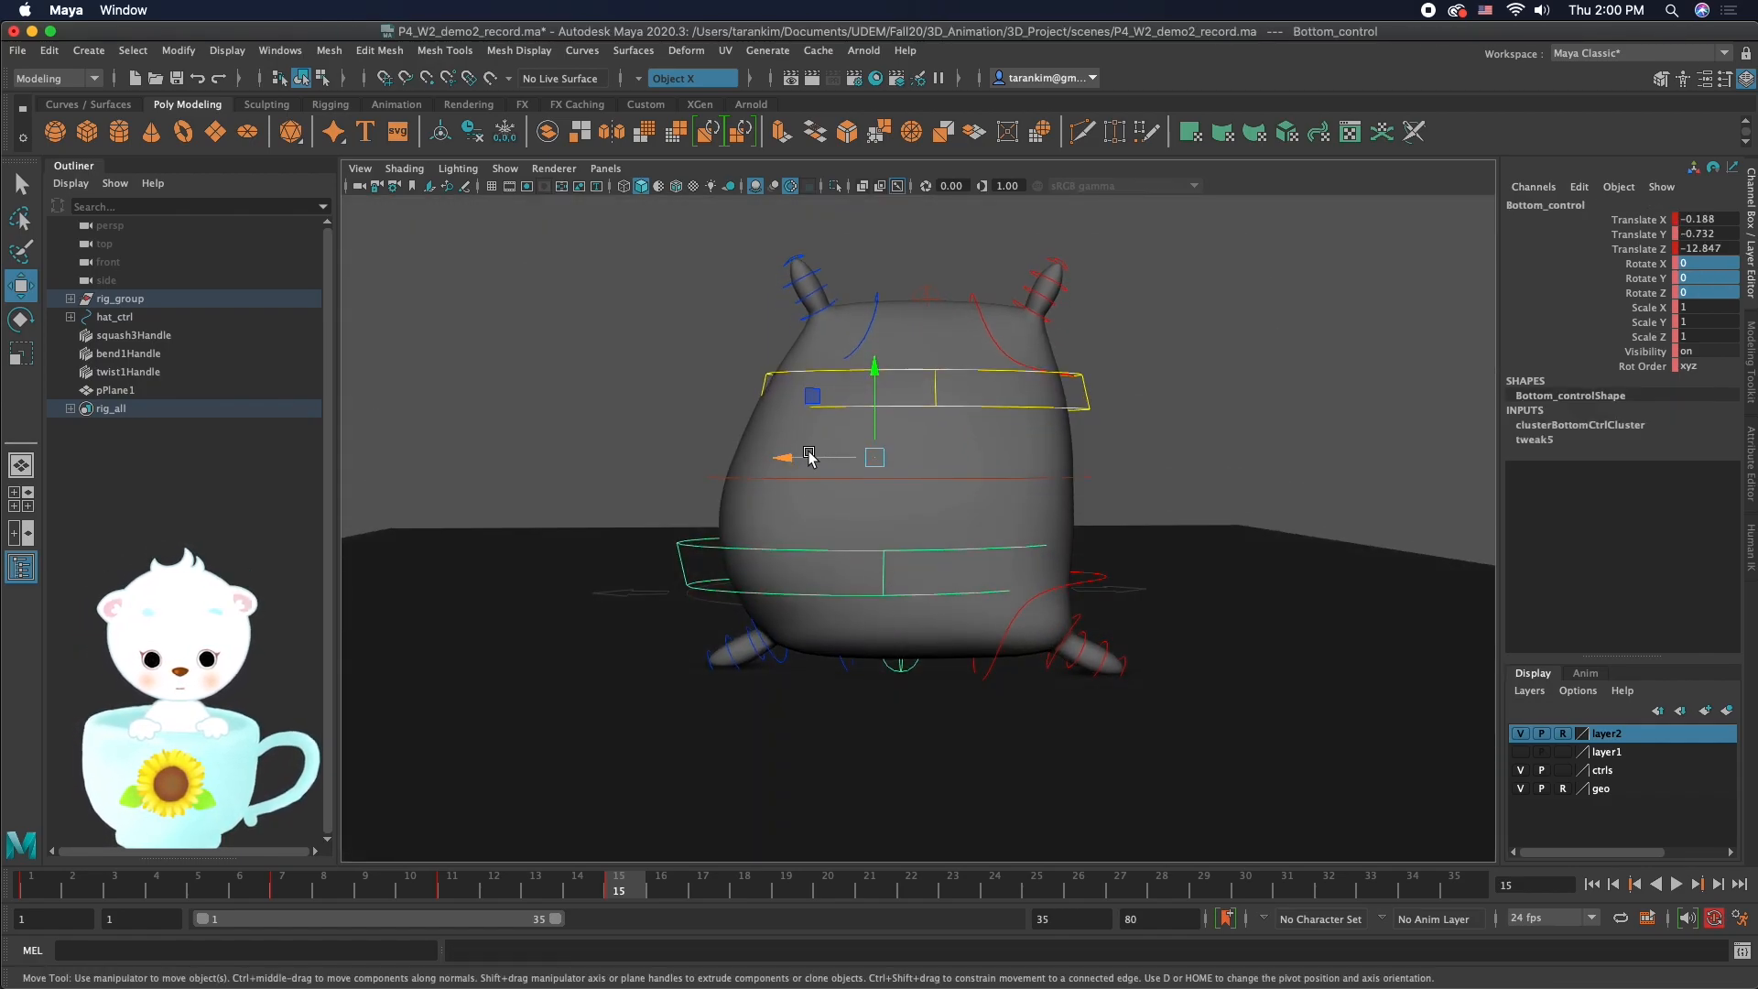
drag(809, 455, 824, 456)
key(e)
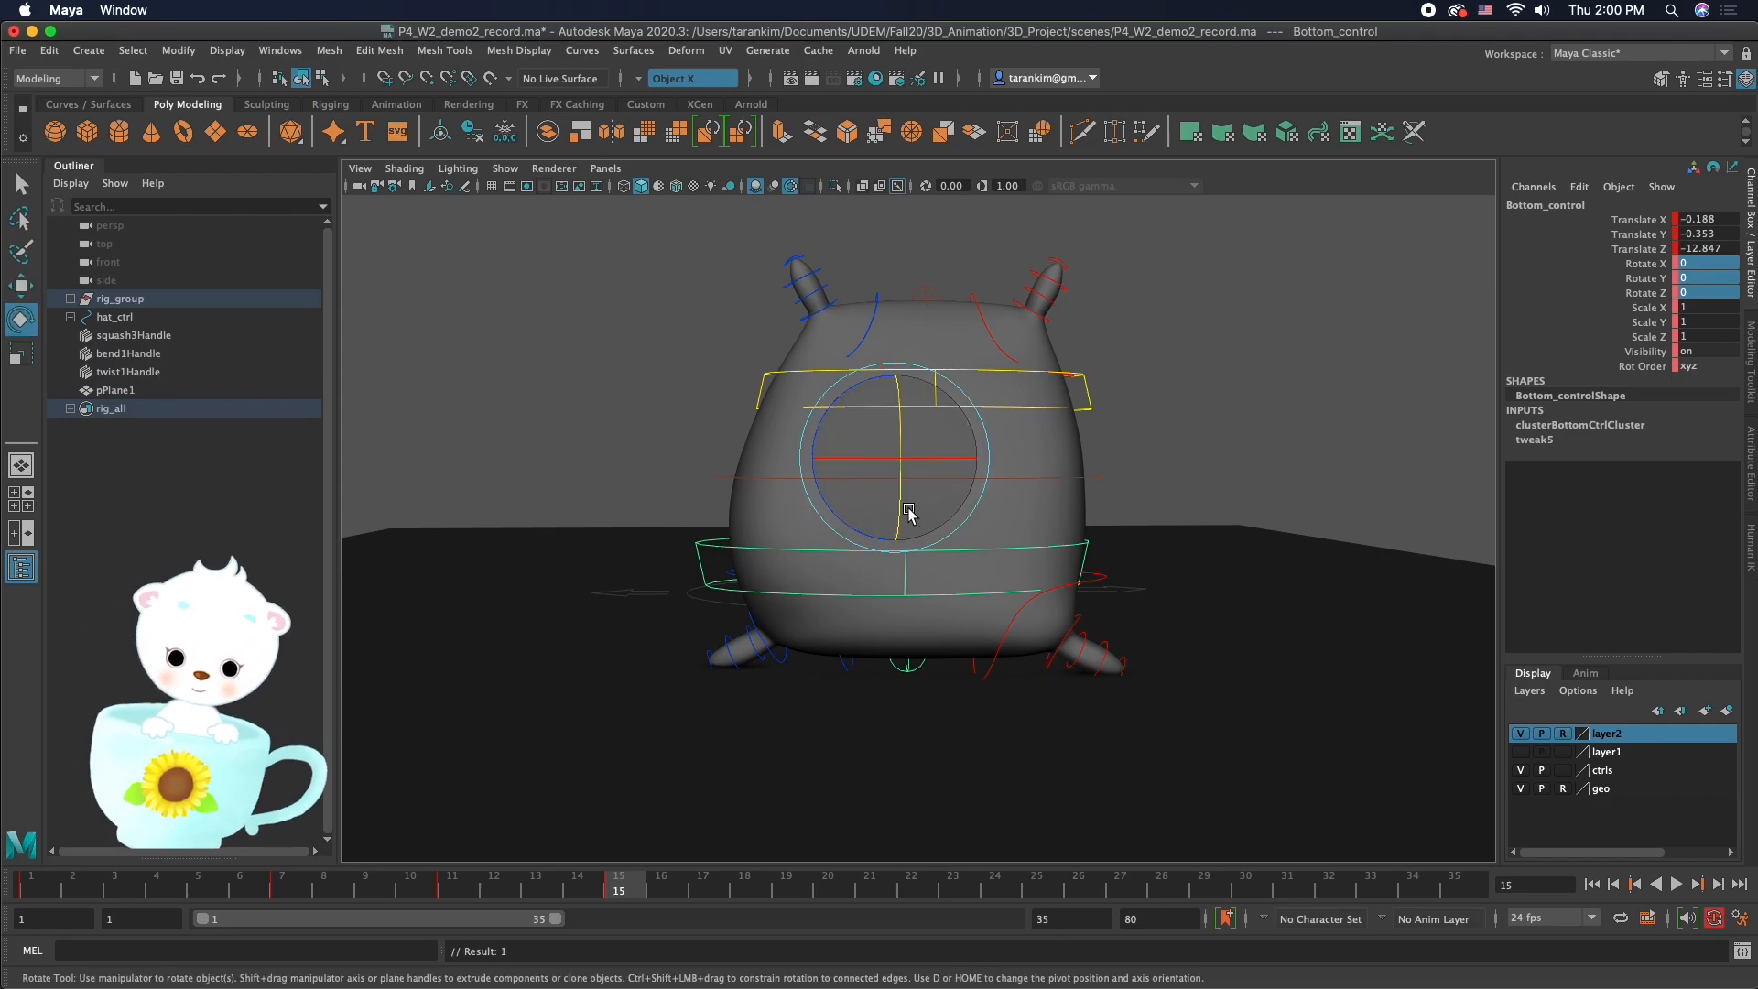
key(ctrl+z)
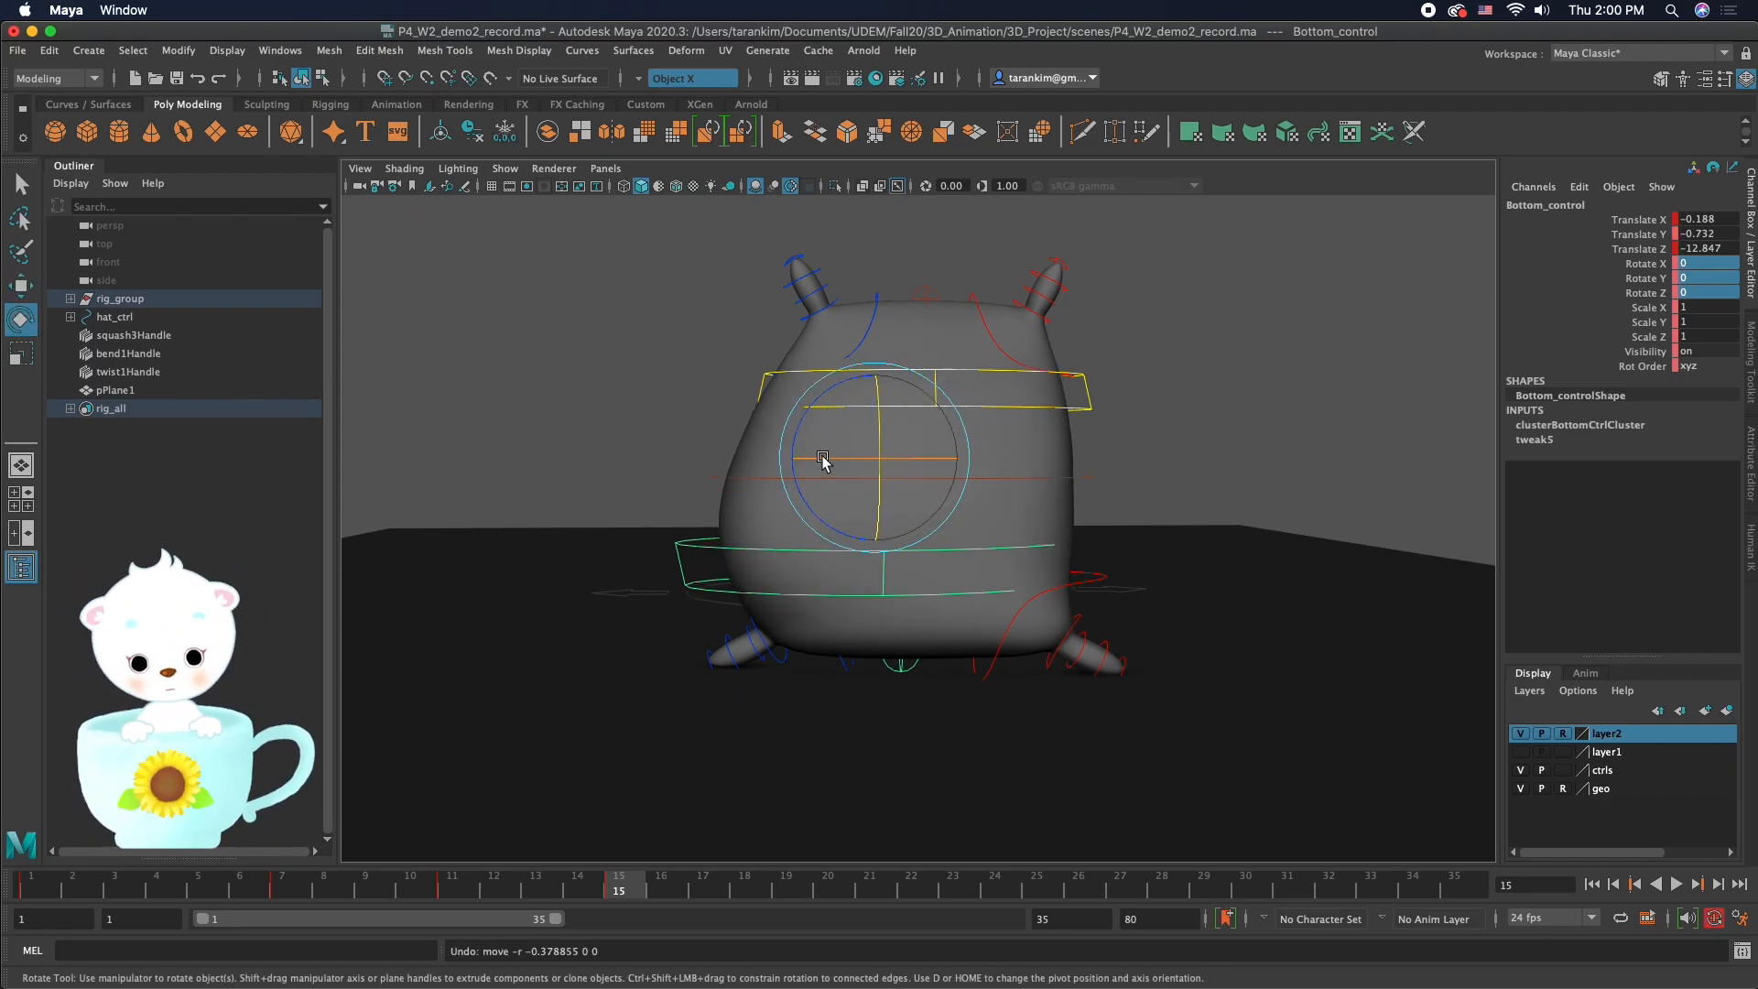
key(w)
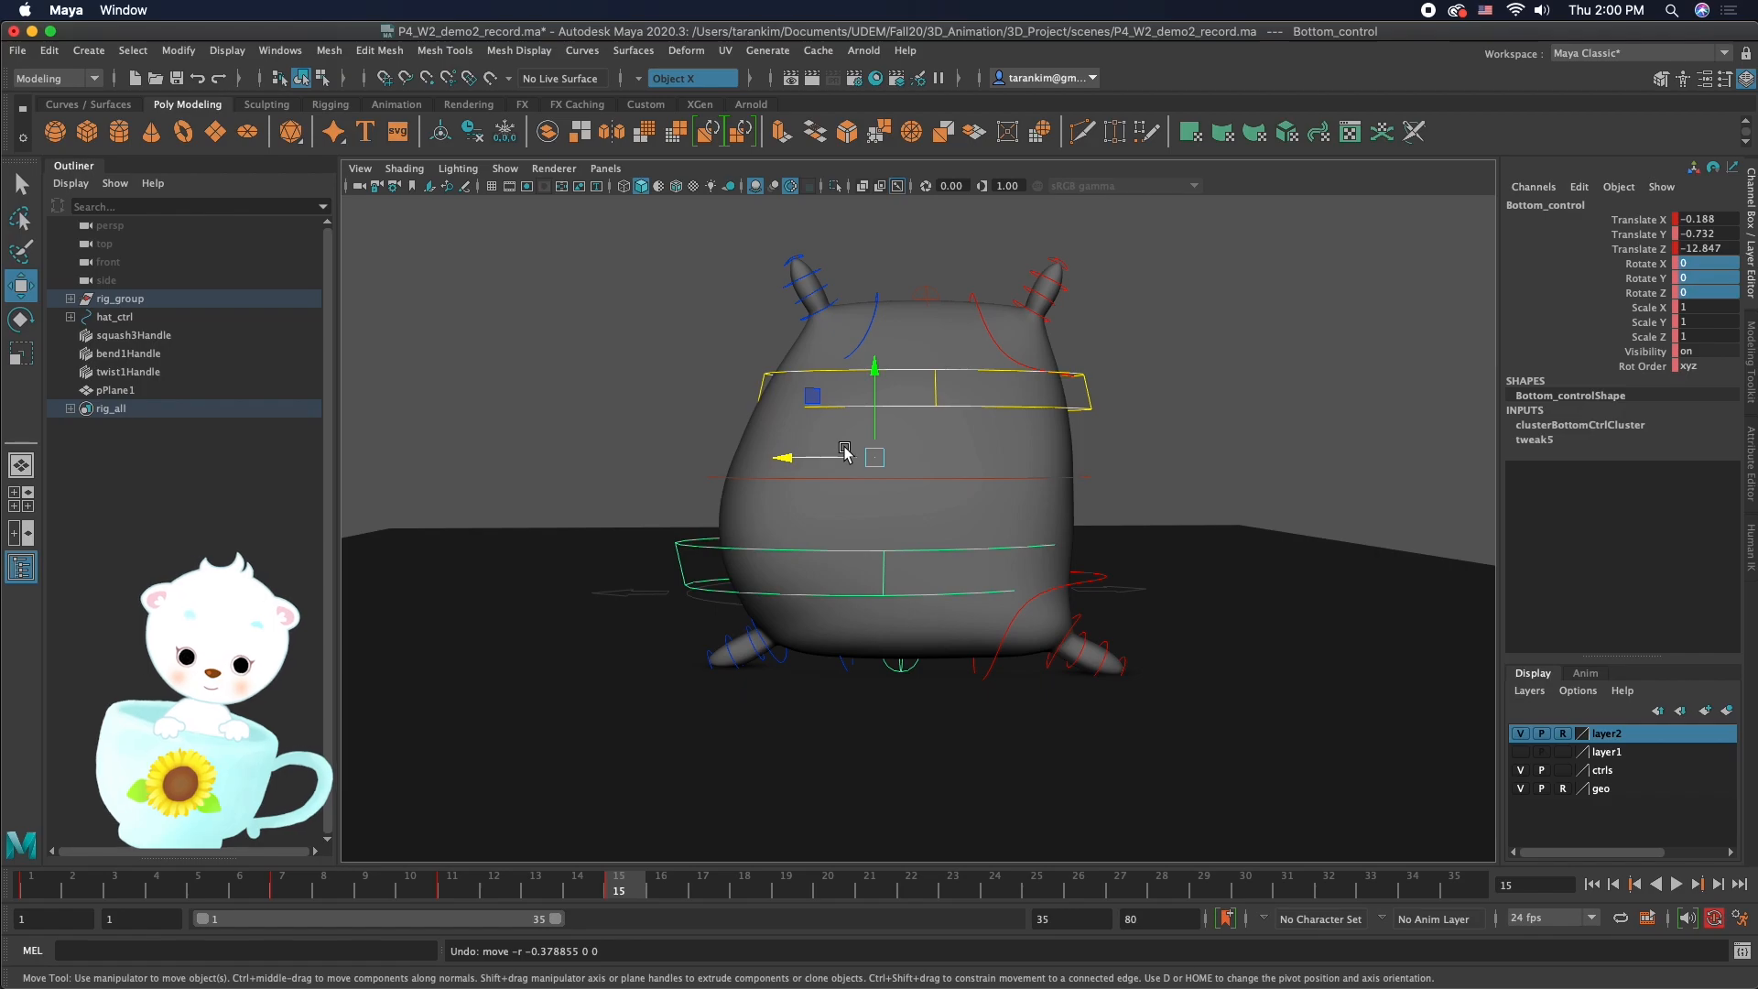
drag(799, 457, 841, 465)
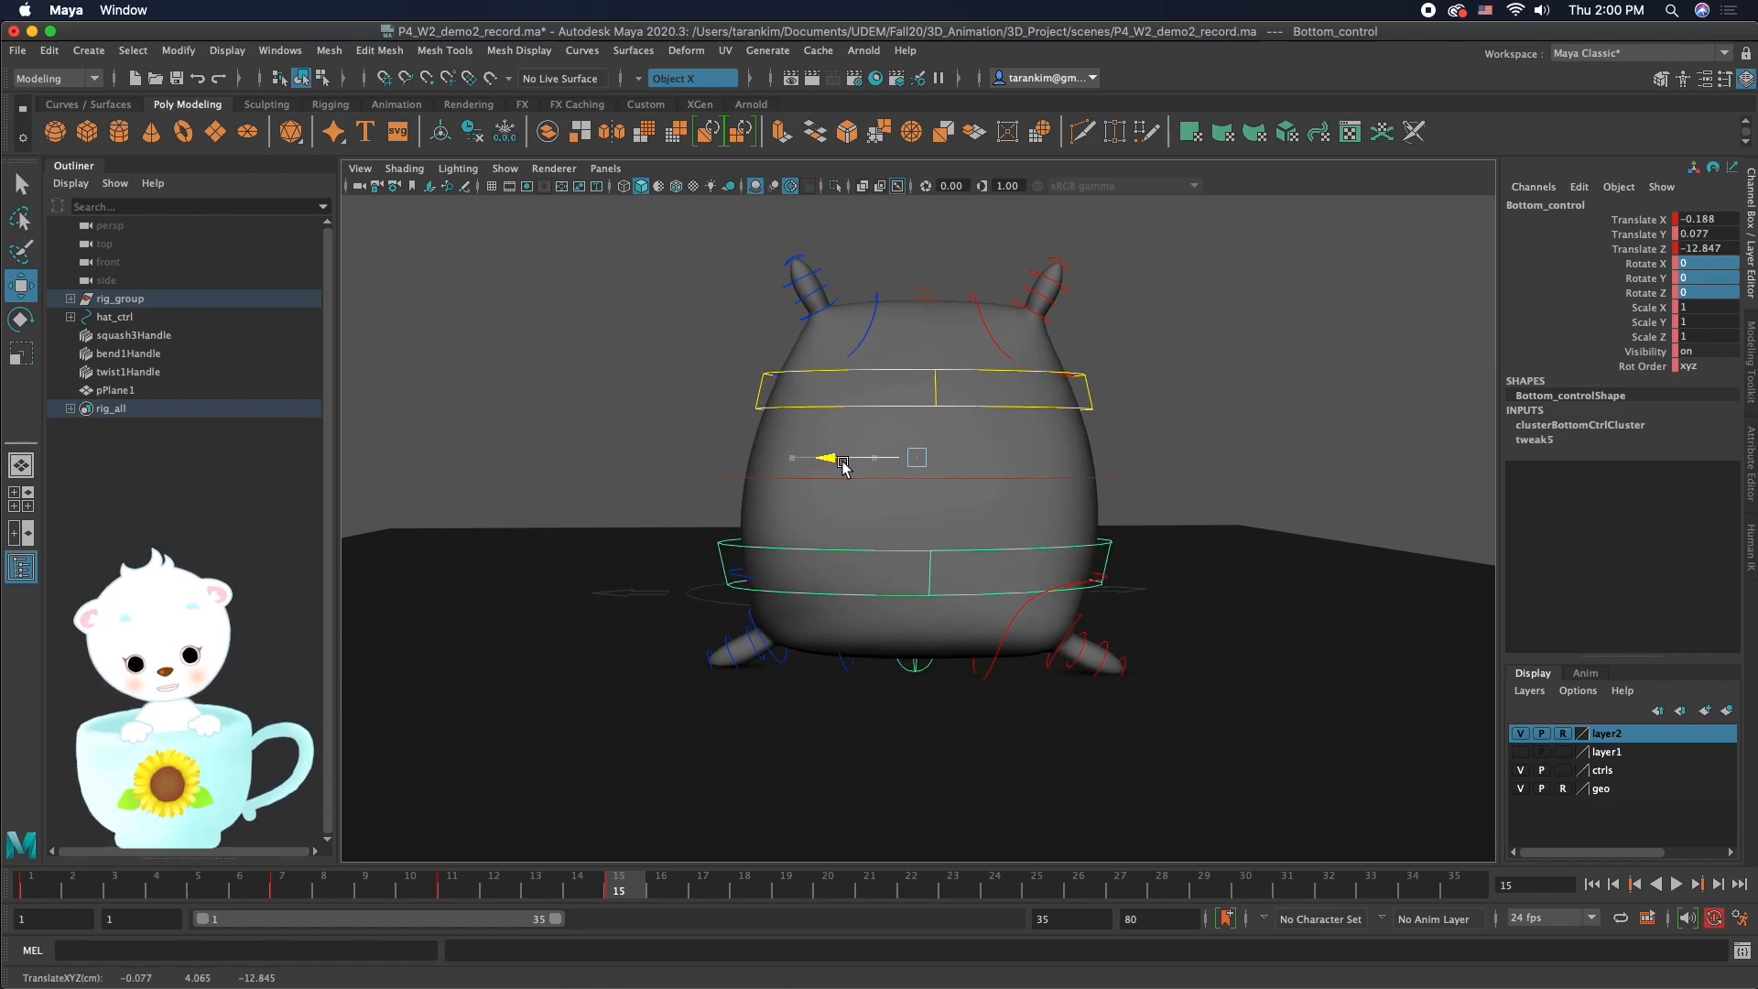
key(e)
drag(860, 403, 856, 409)
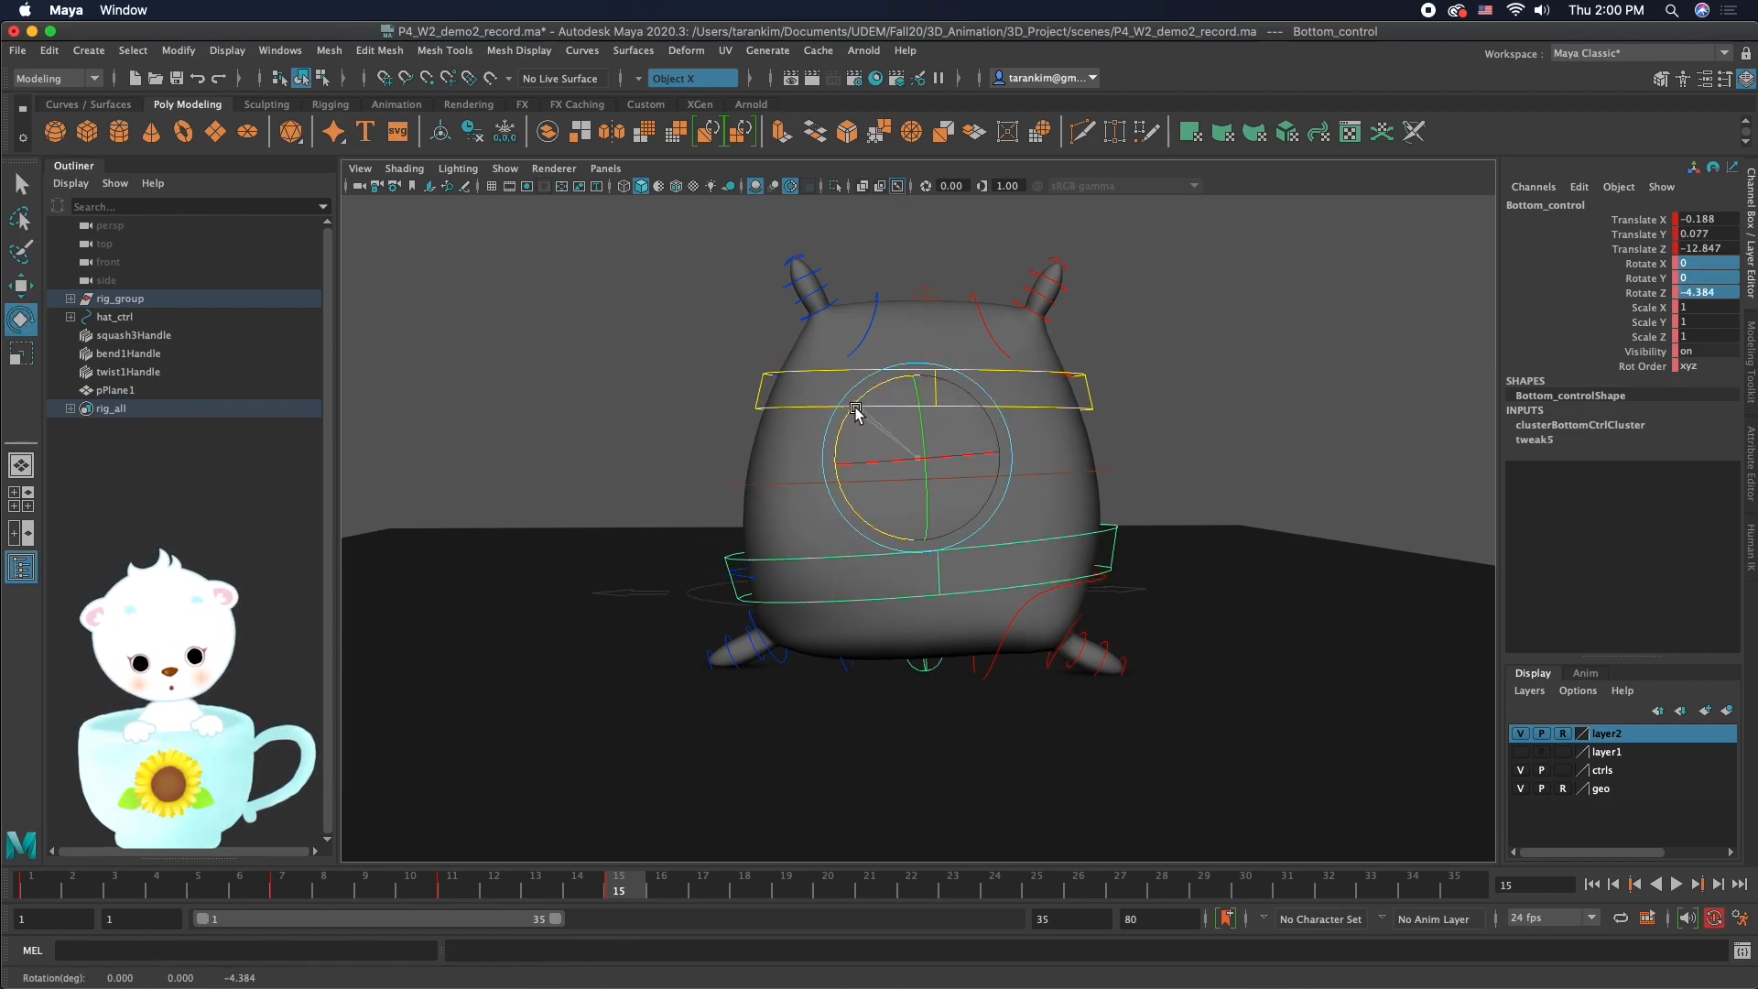
Step: Move the right foot's shoulder control slightly along Z to about 13.3
click(1014, 616)
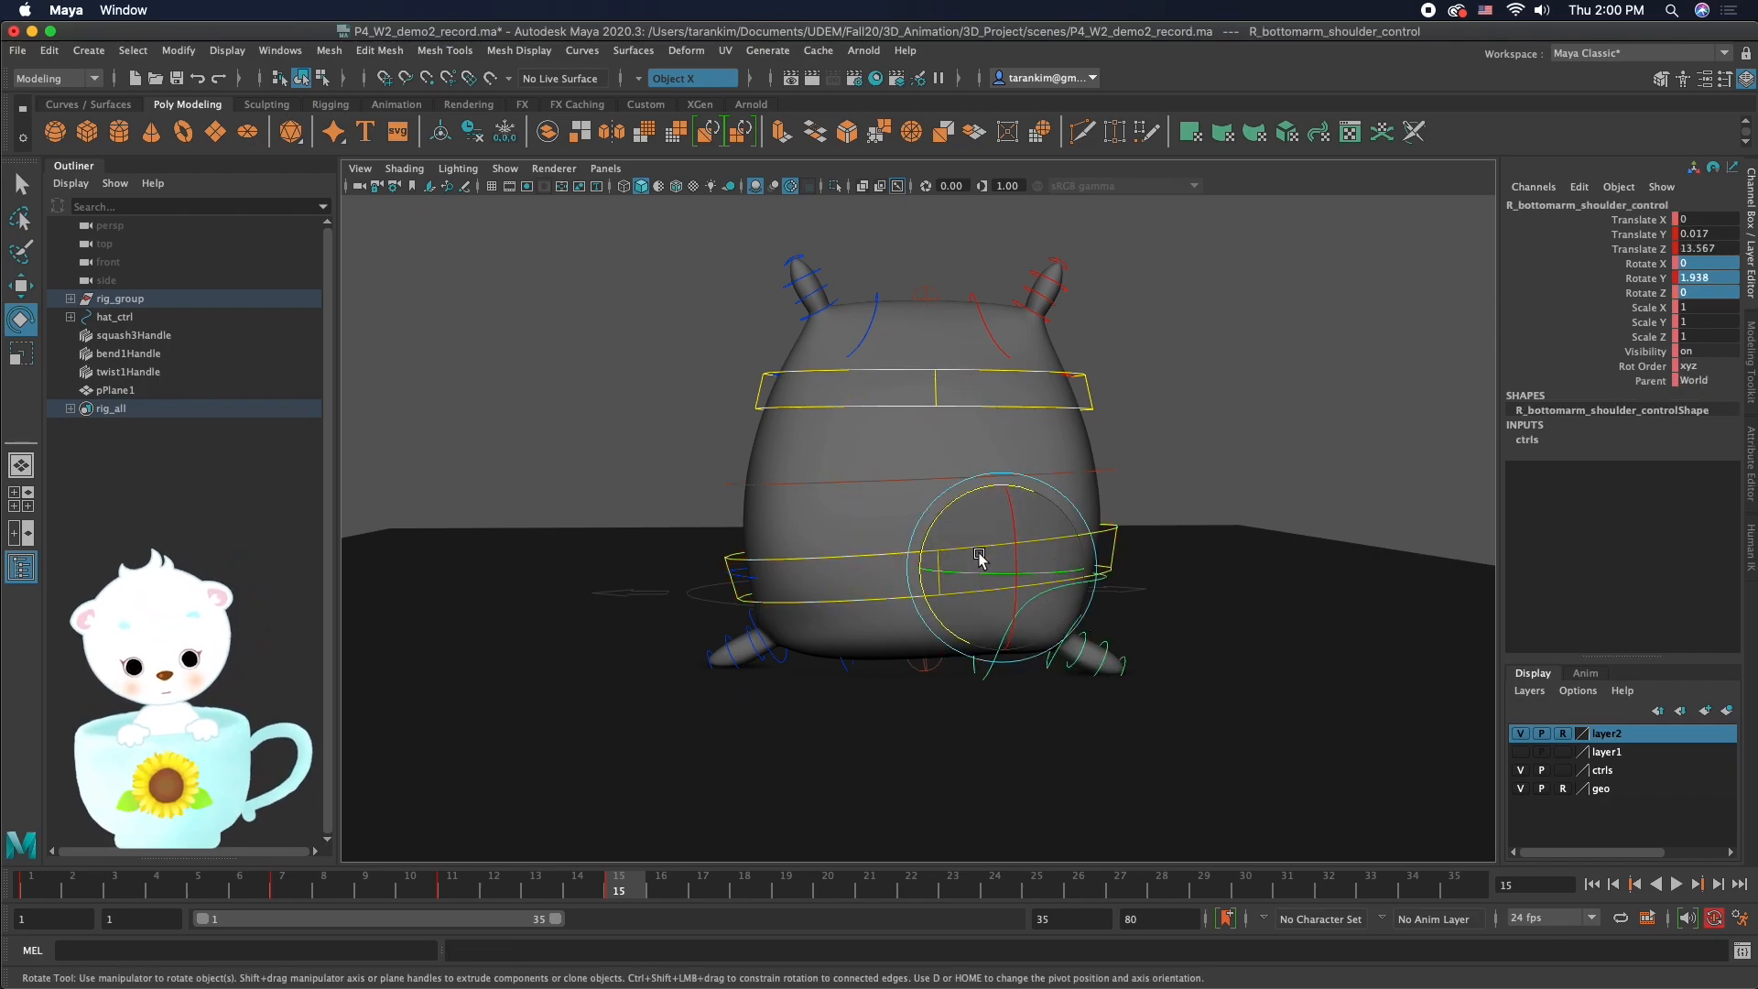
alt+drag(1124, 491, 915, 469)
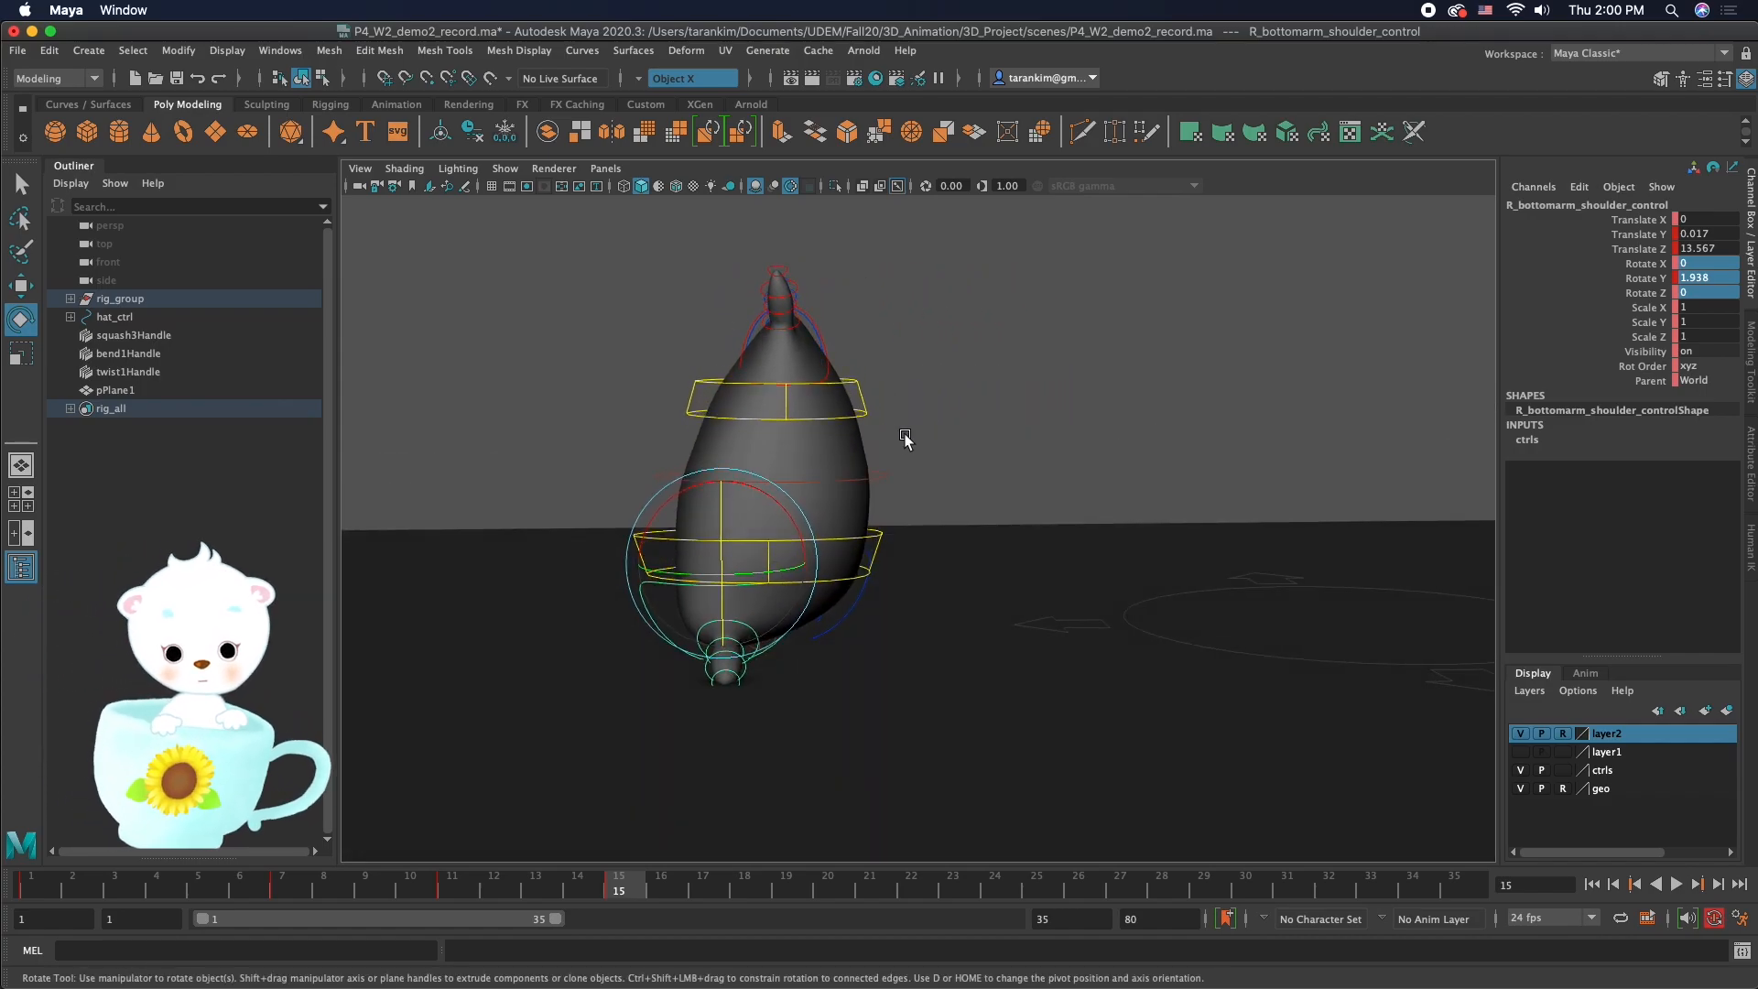
key(w)
click(869, 538)
alt+drag(905, 559, 903, 531)
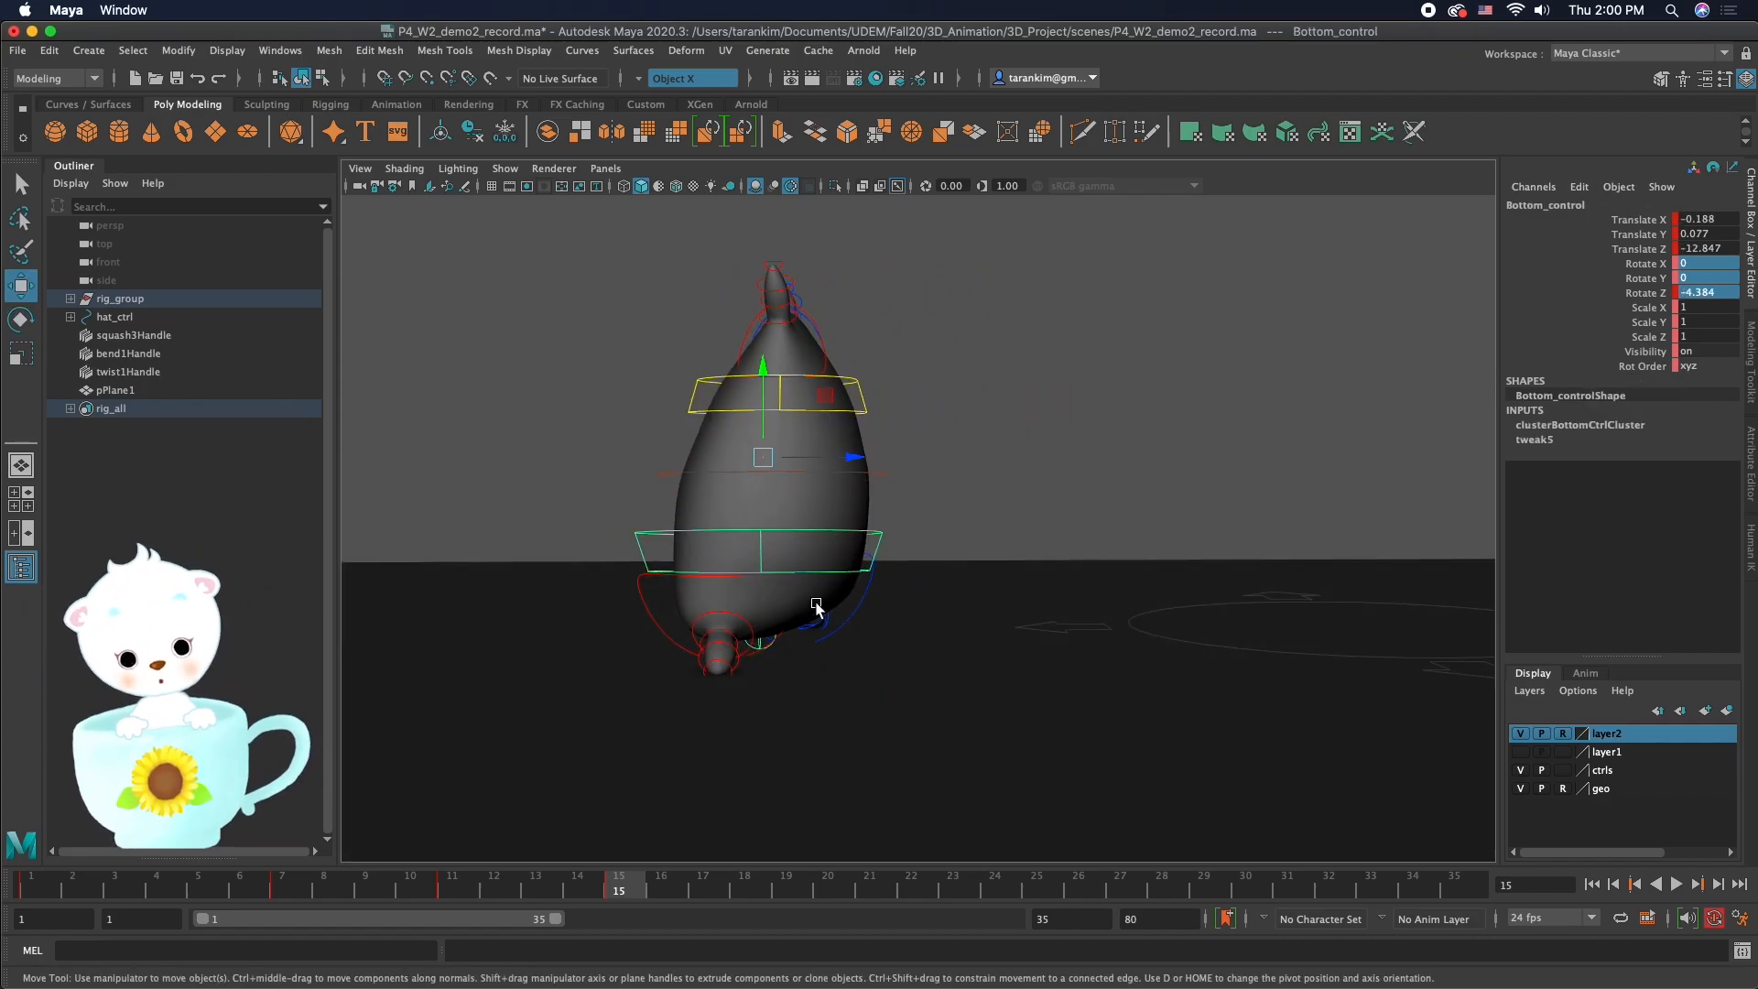
click(648, 605)
drag(784, 556, 804, 561)
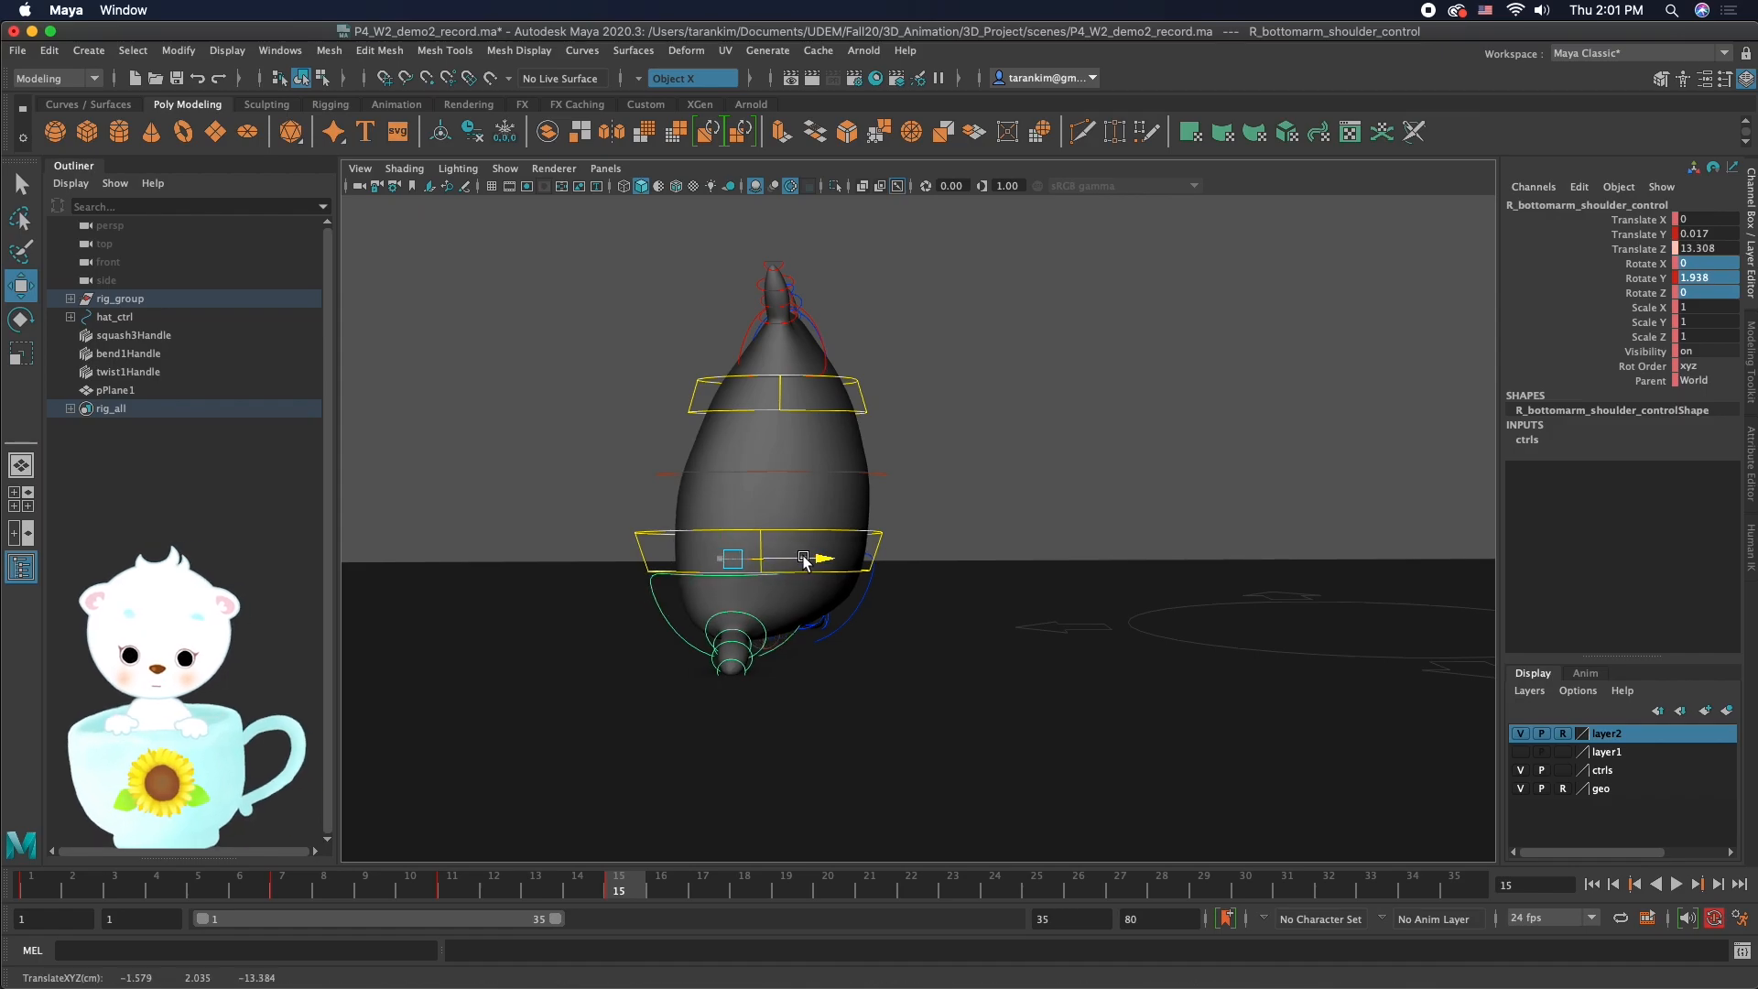
Step: Nudge the top body control along Z to about -12.5
click(868, 406)
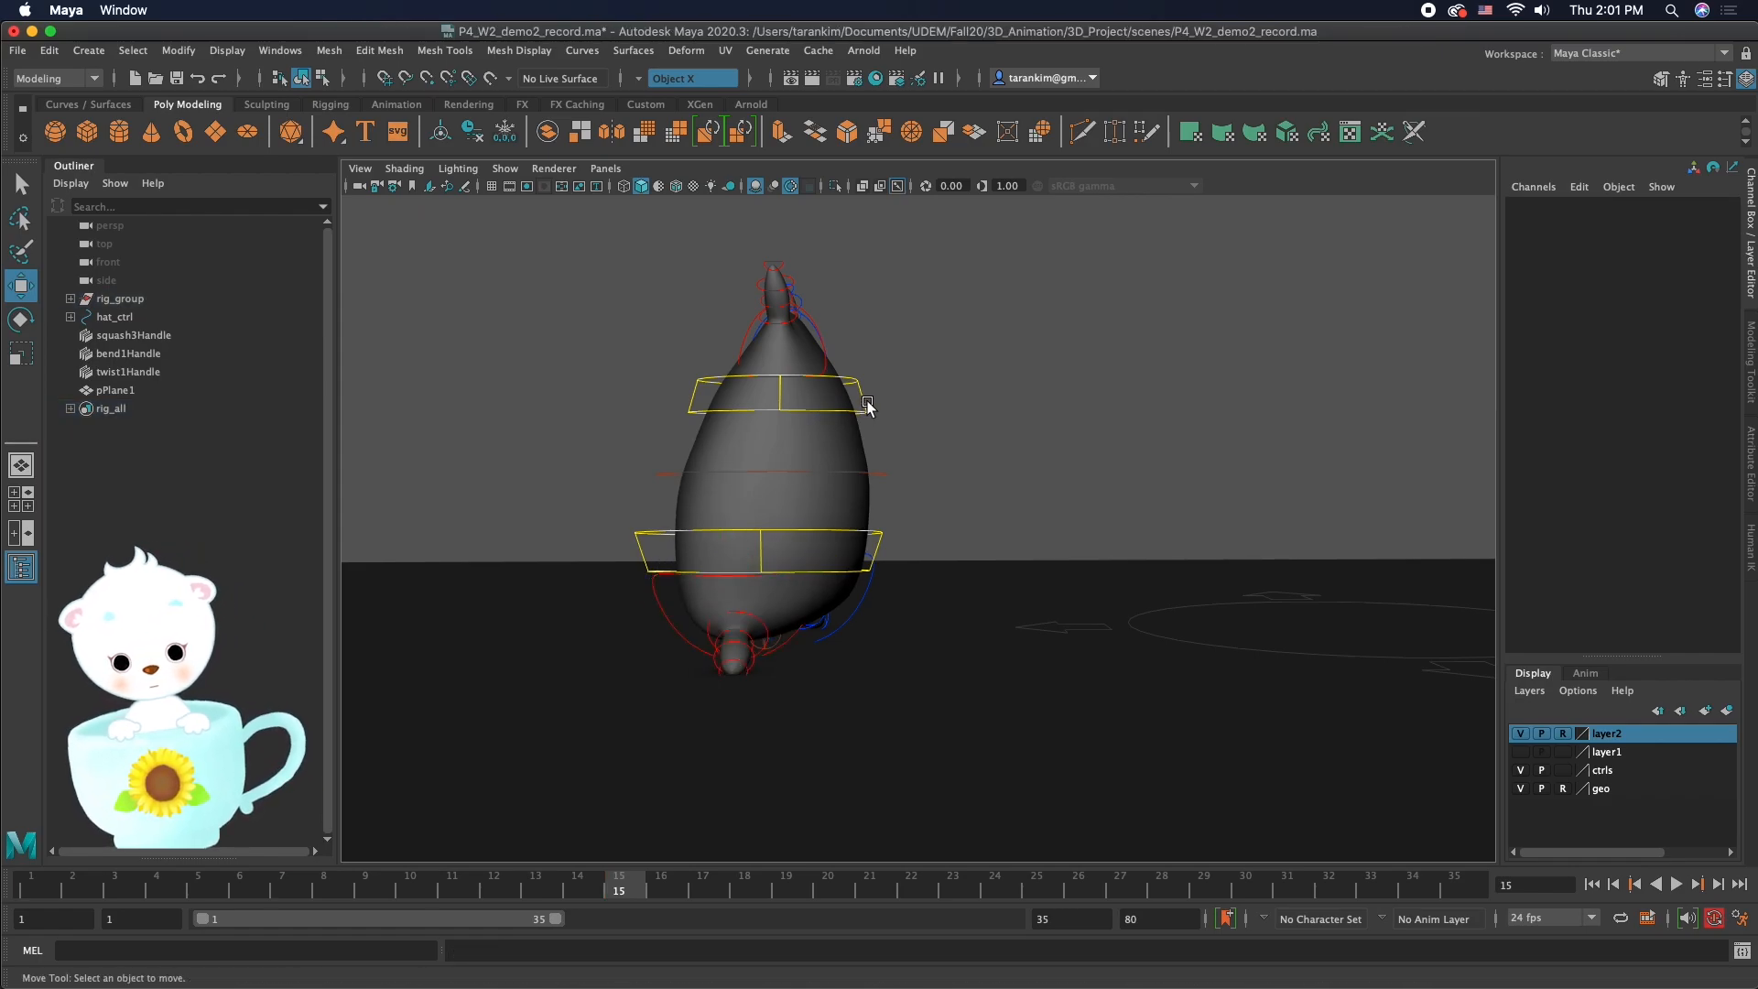
click(869, 406)
drag(875, 488, 874, 493)
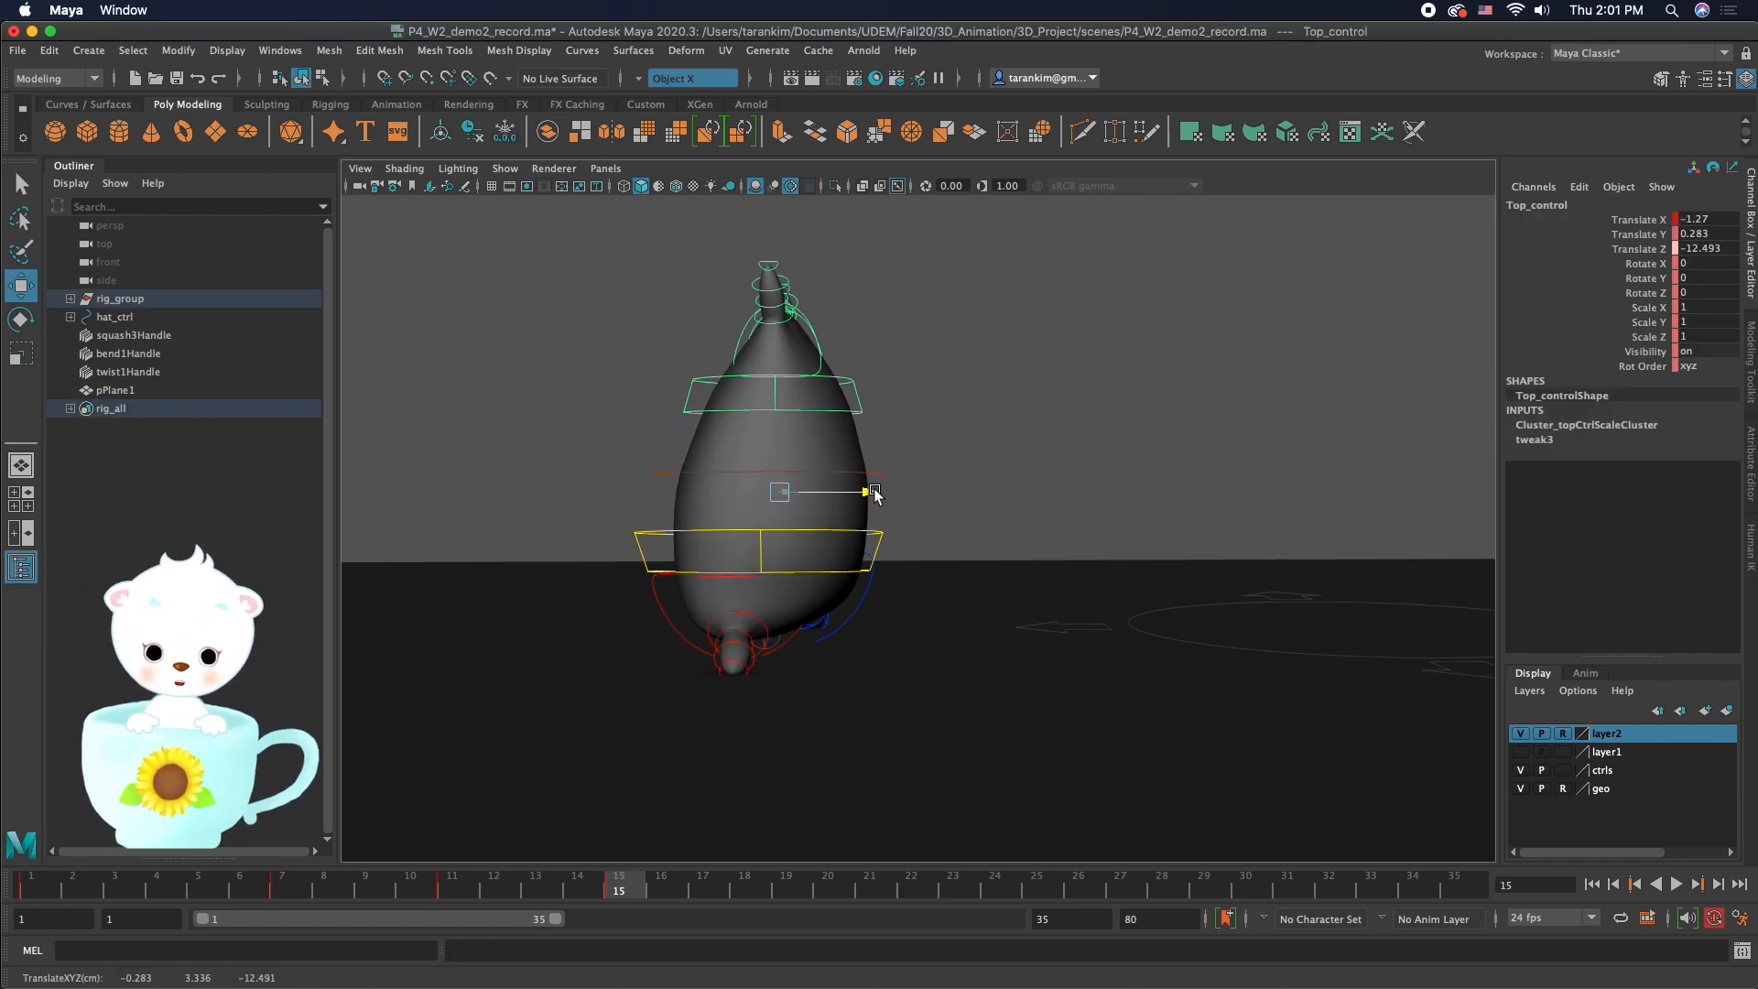
Step: Bend the top body control forward to about 38.7° in Y and tilt it about 3.5° in Z
alt+drag(638, 484, 851, 492)
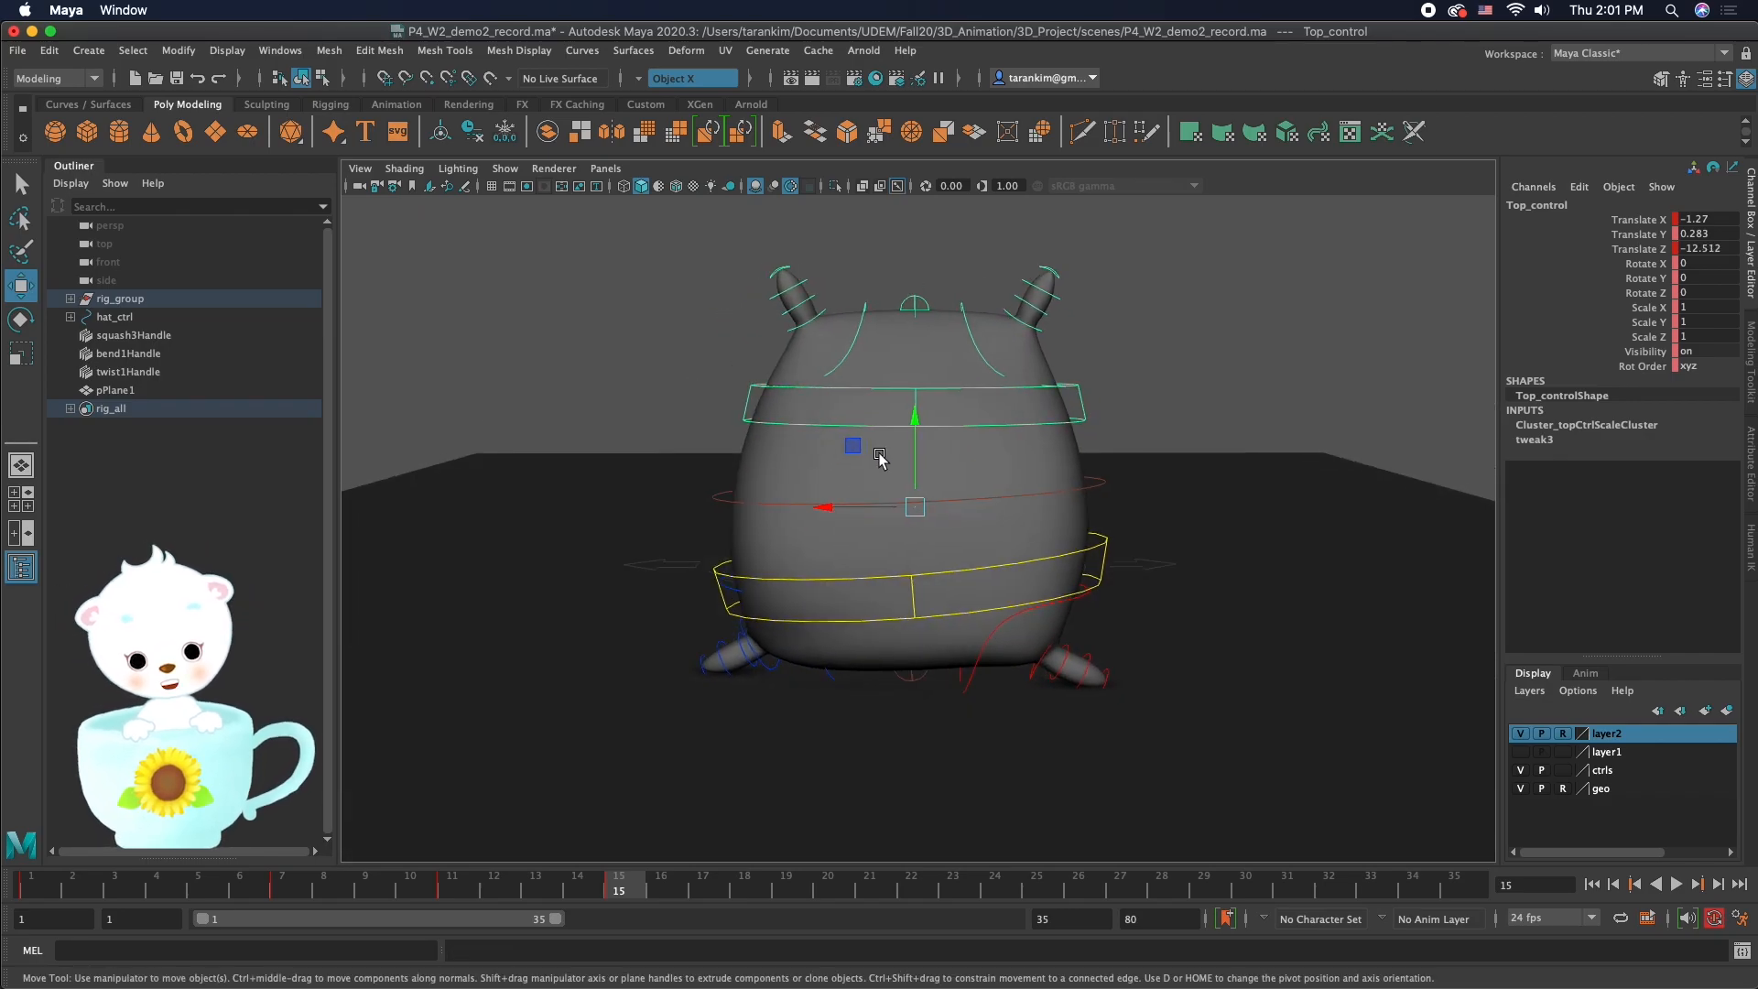
key(e)
drag(941, 446, 843, 439)
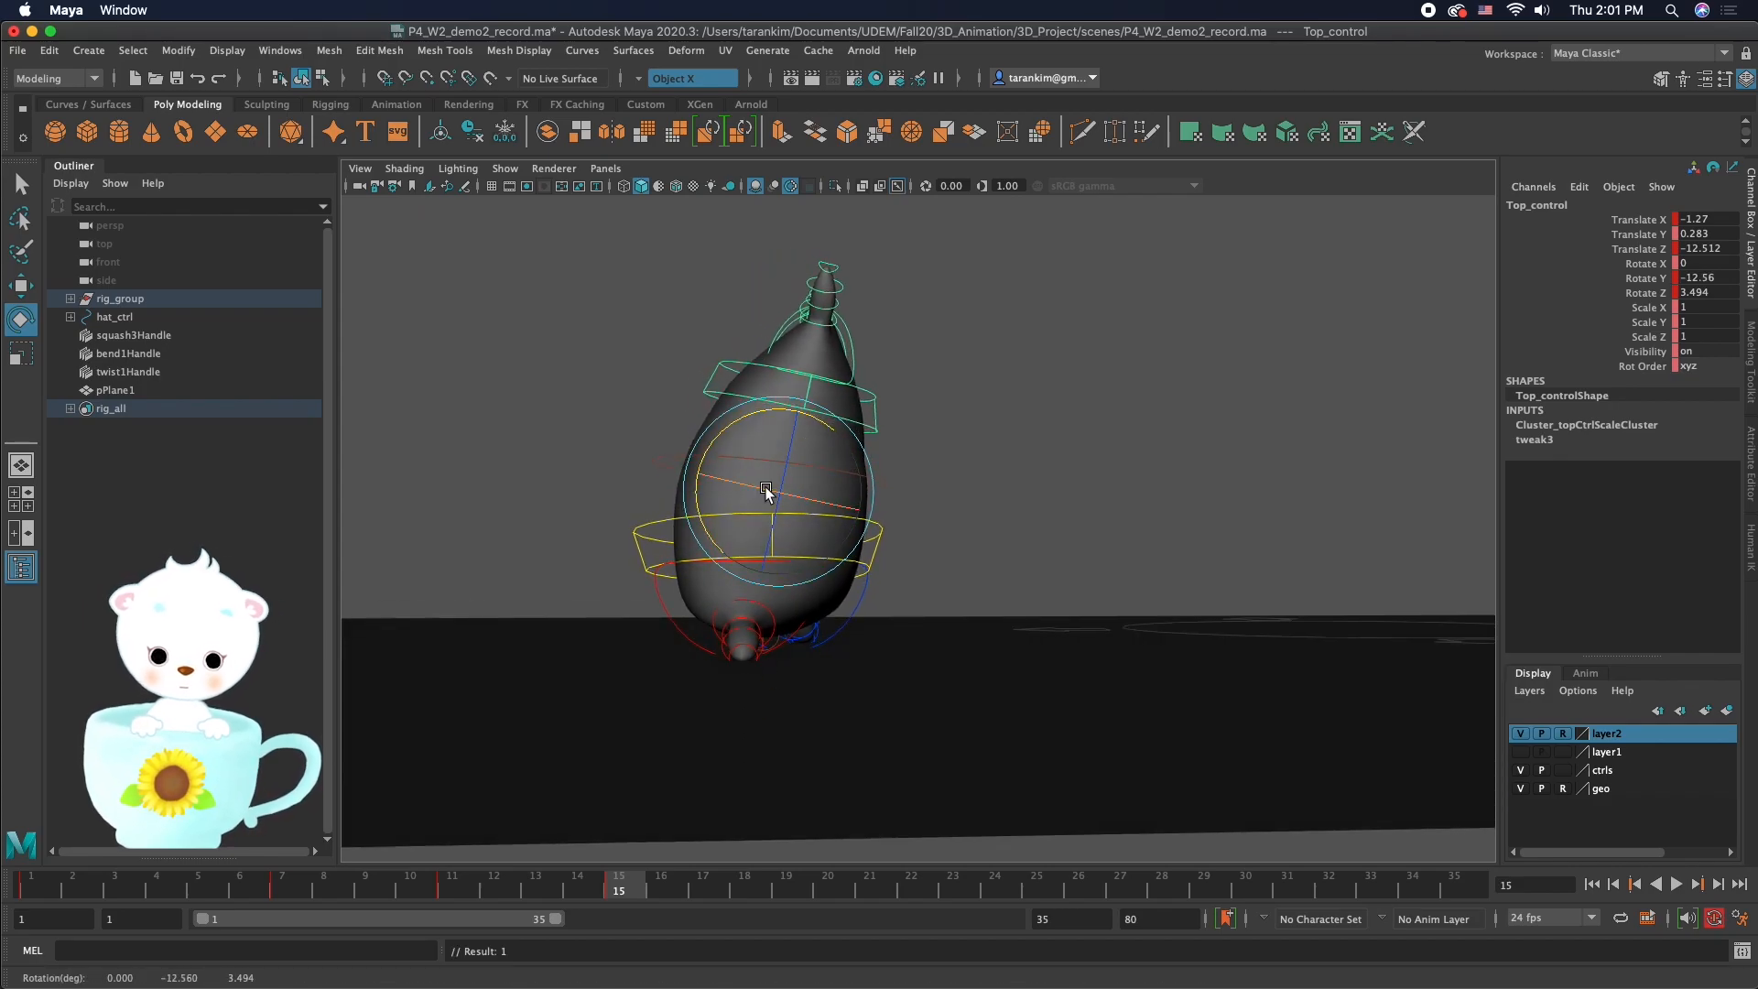
alt+drag(768, 495, 904, 503)
drag(821, 455, 807, 518)
alt+drag(925, 485, 824, 478)
Step: Lower the top body control to about -1.75 in Translate X to squash the sack
key(w)
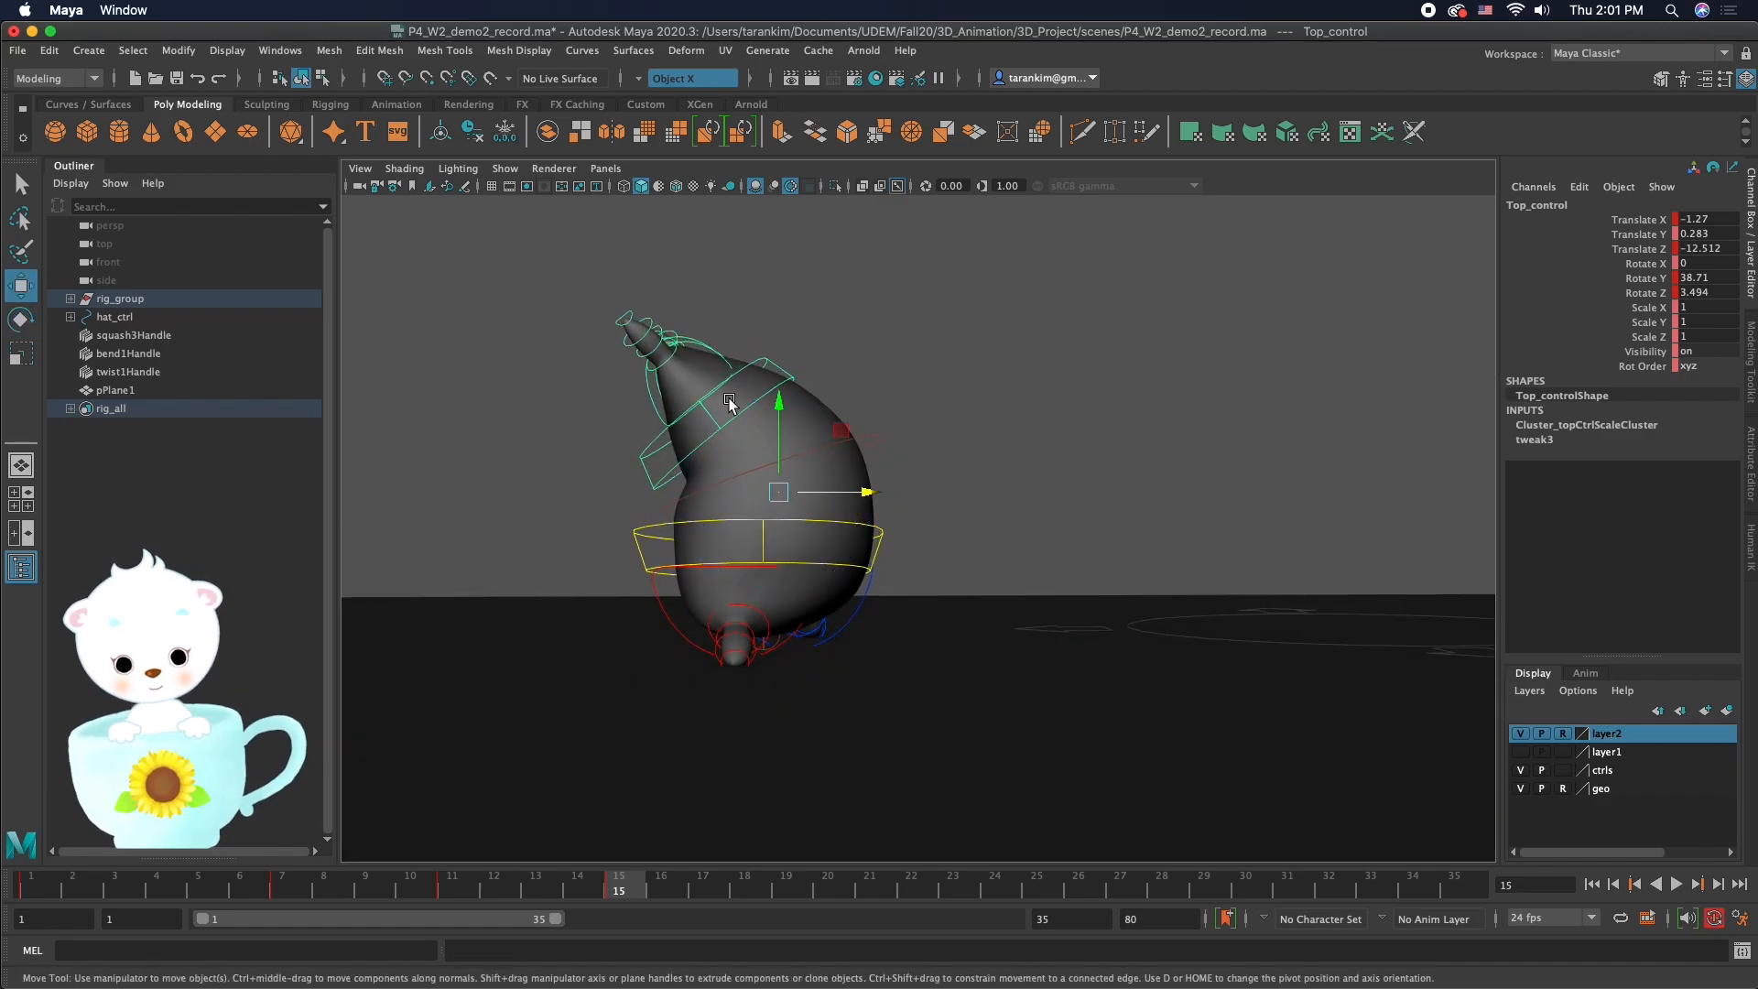
drag(774, 393, 778, 438)
alt+drag(933, 459, 921, 442)
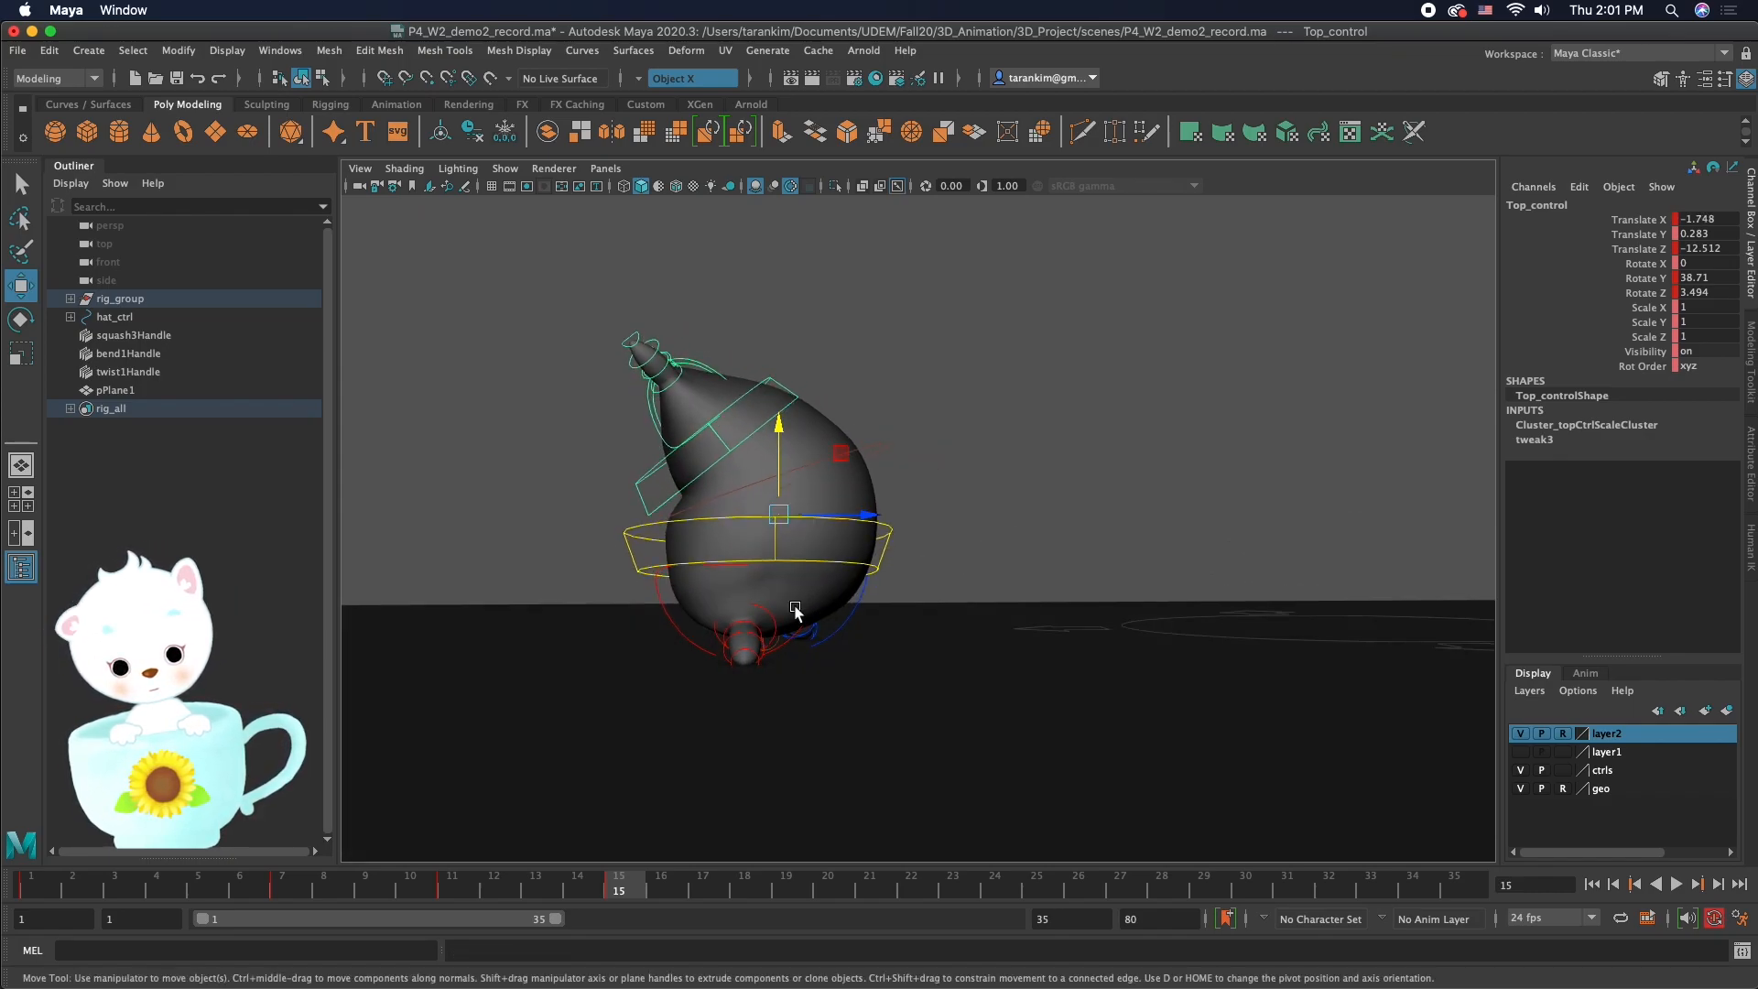
Step: Select all the rig controls, key the landing pose at frame 15 and play through the animation
drag(553, 300, 981, 799)
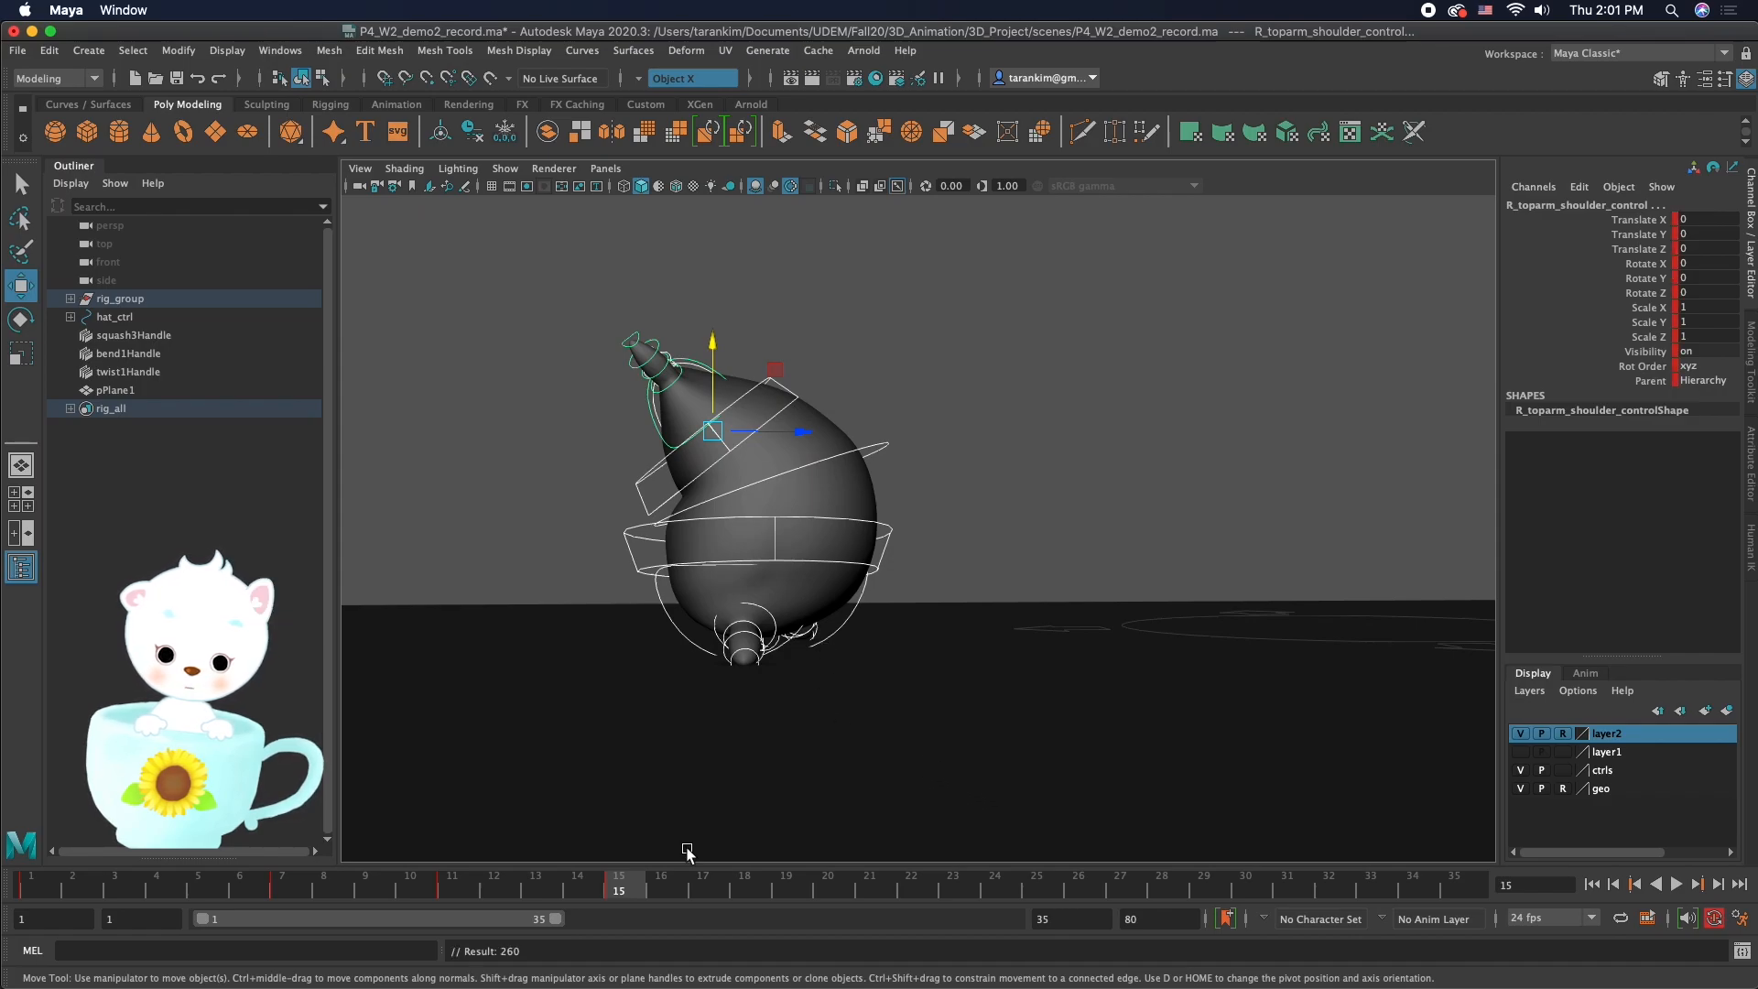
click(1676, 884)
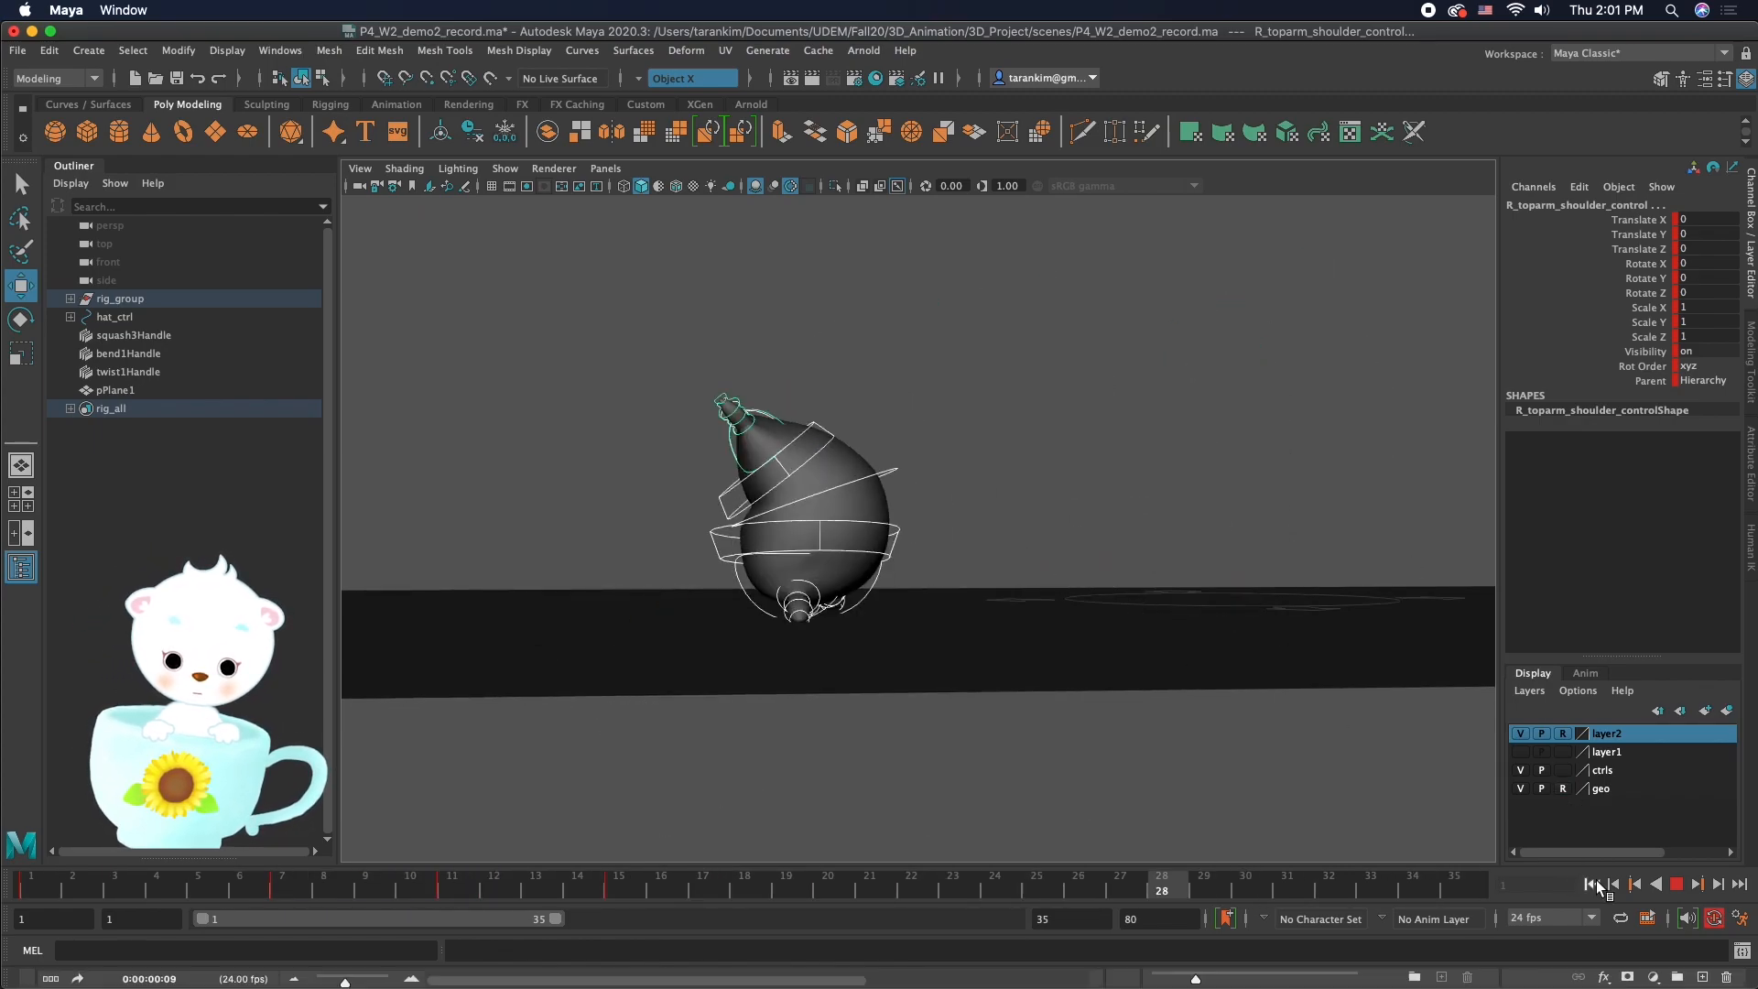
click(1675, 884)
drag(300, 886, 745, 891)
Step: Retime the keys by moving the airborne pose to frame 10 and the landing pose to frame 13
click(463, 881)
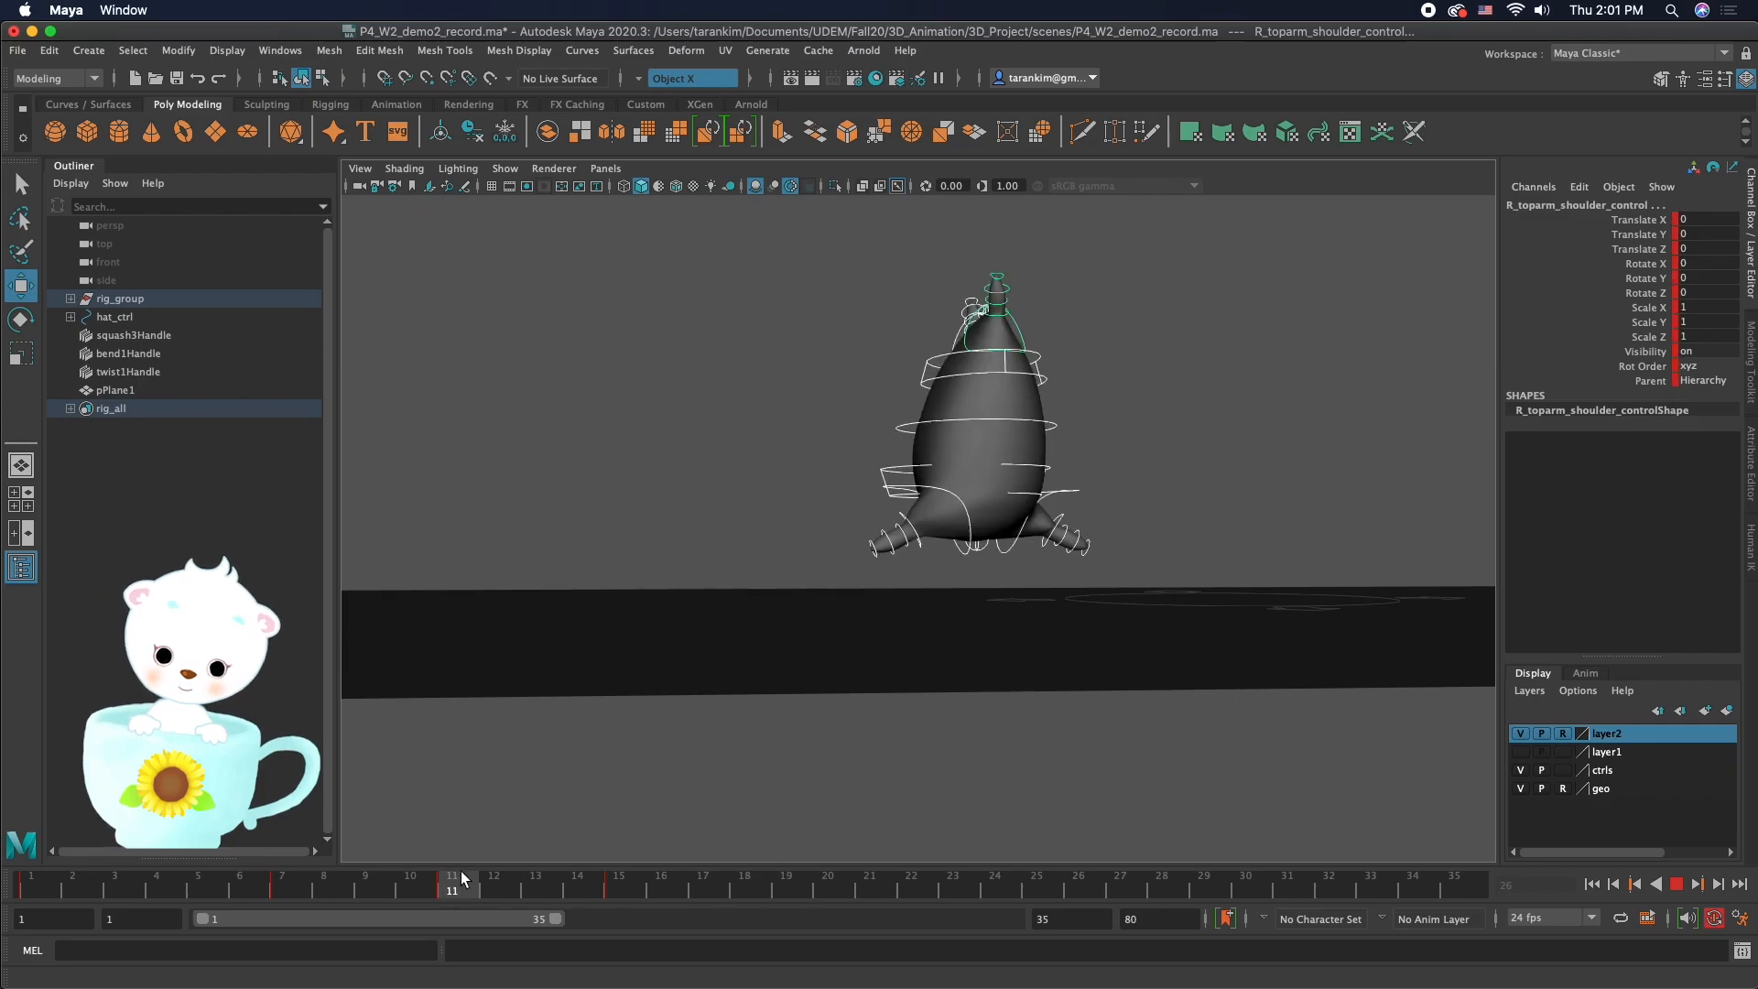
shift+click(462, 887)
drag(458, 888, 553, 884)
Step: Play and scrub the animation from frame 1 to examine the timing of the crouch, jump and landing
drag(431, 882, 29, 884)
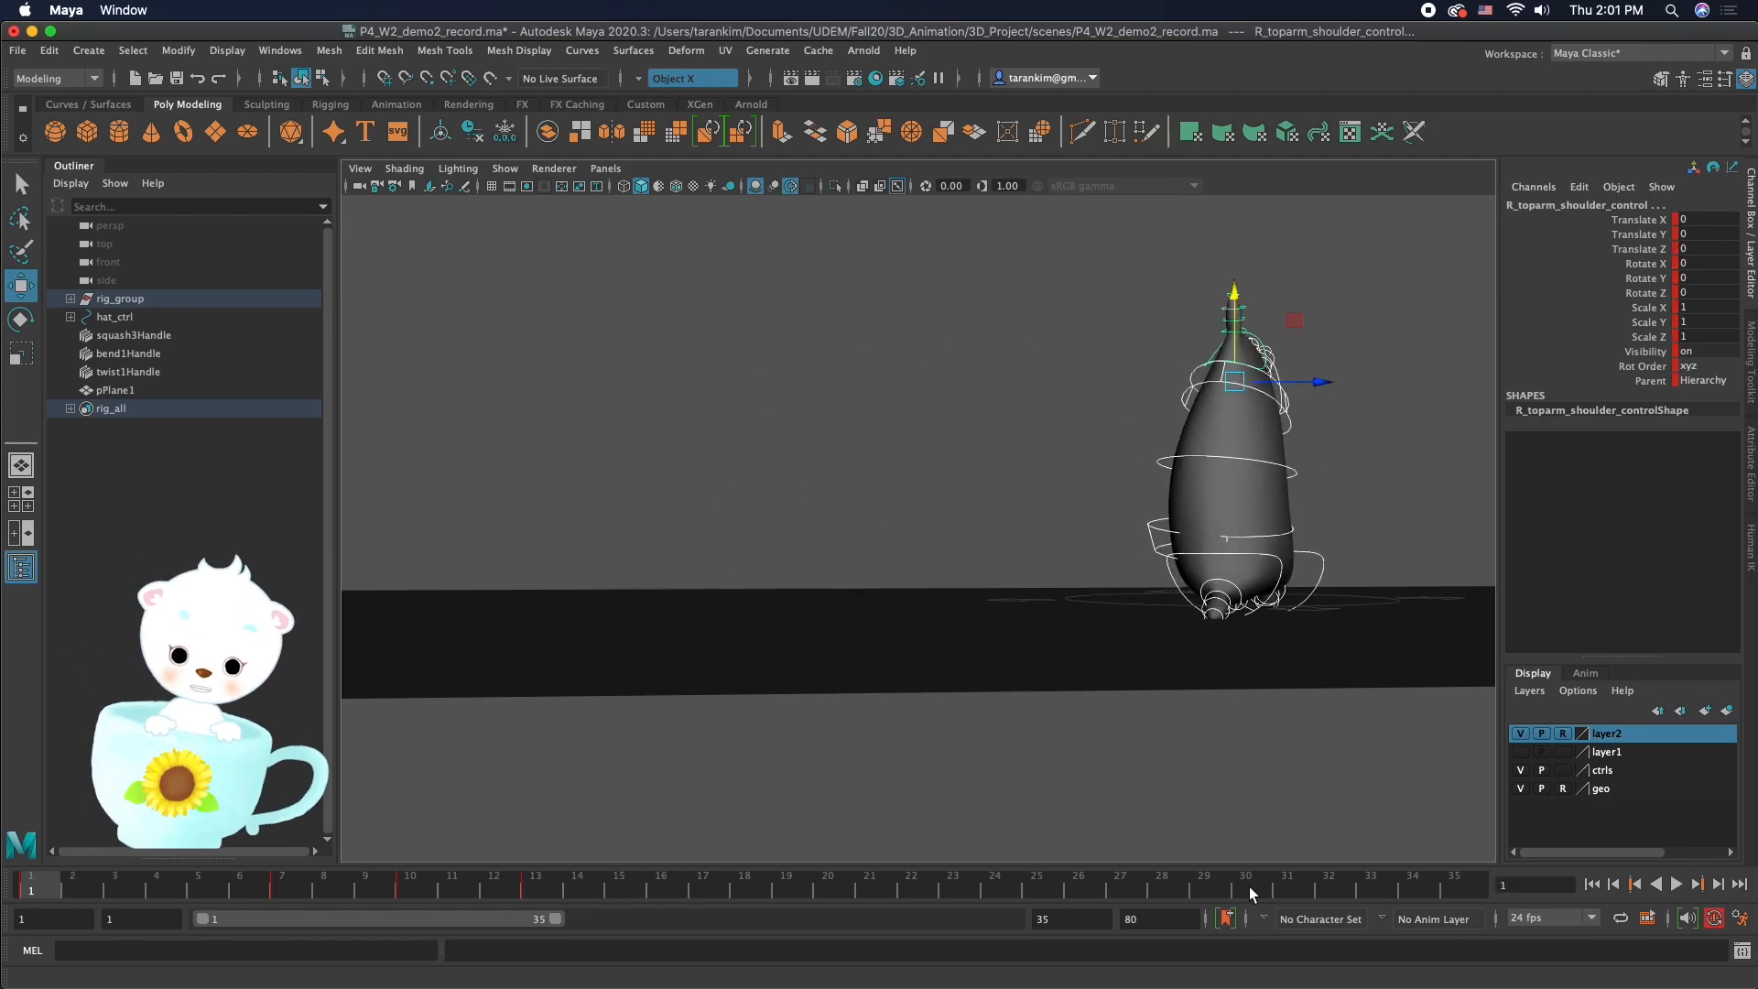
click(1677, 884)
click(1674, 885)
drag(366, 886, 425, 888)
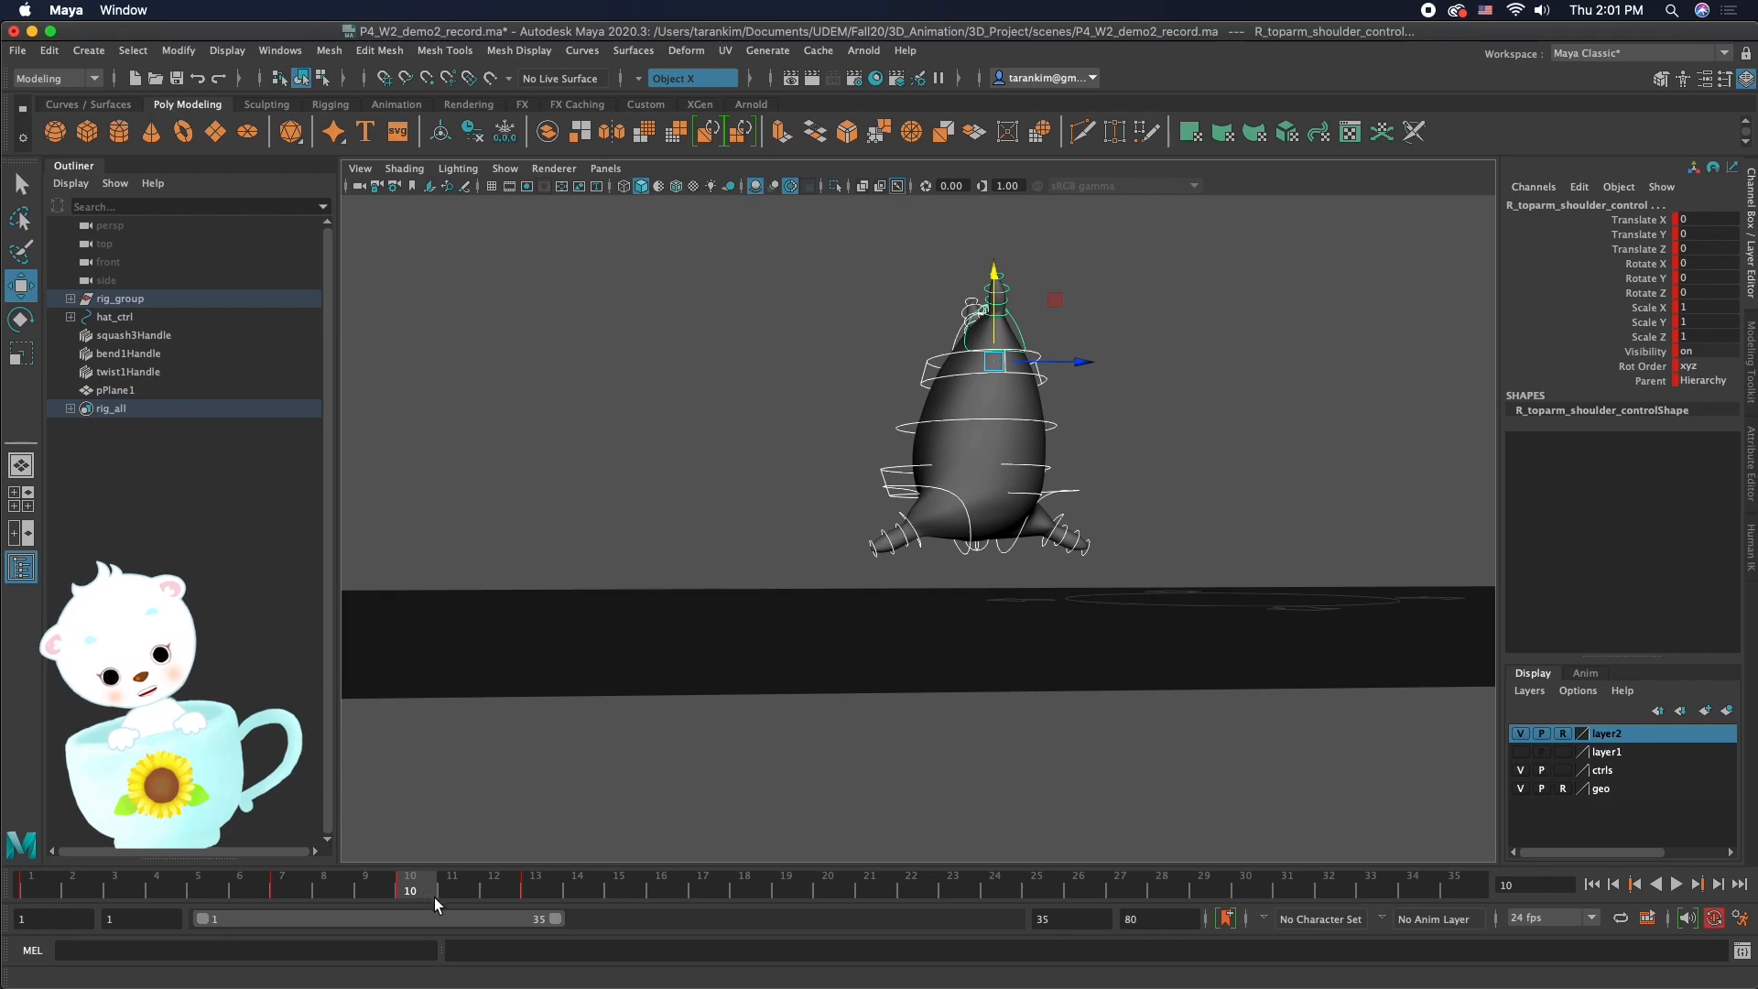
key(alt+v)
mouse_move(322, 885)
mouse_down()
mouse_move(267, 885)
mouse_move(304, 887)
mouse_up()
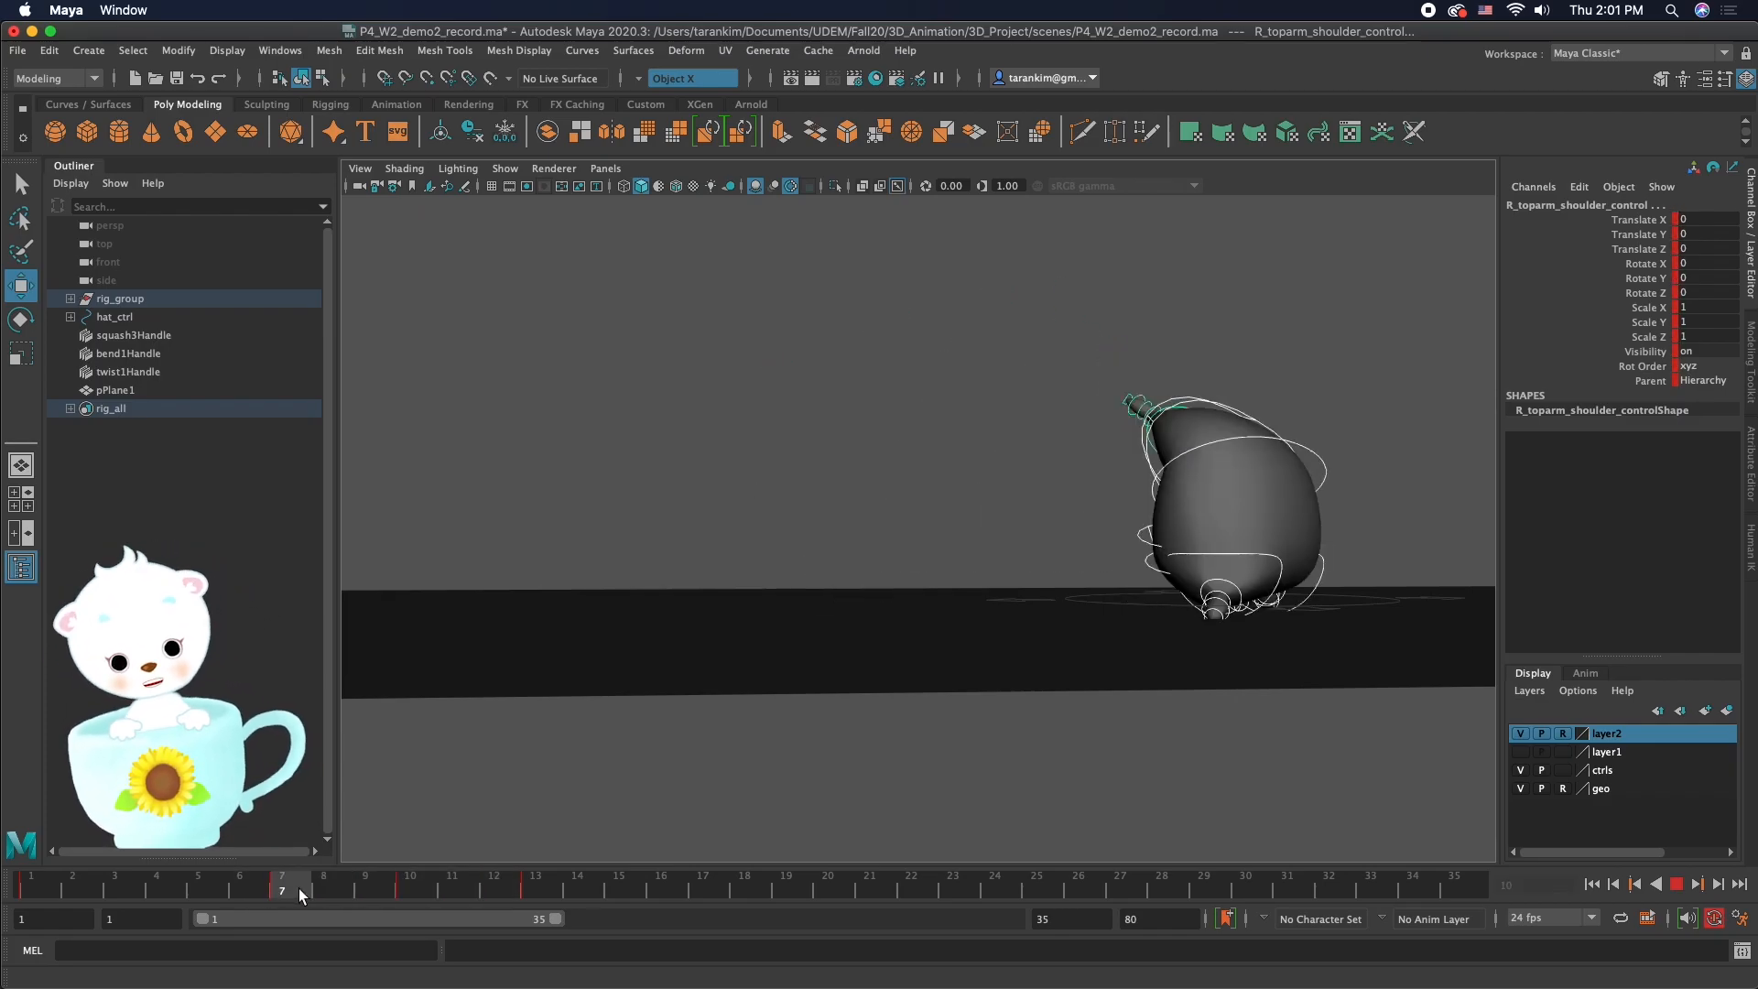
key(alt+v)
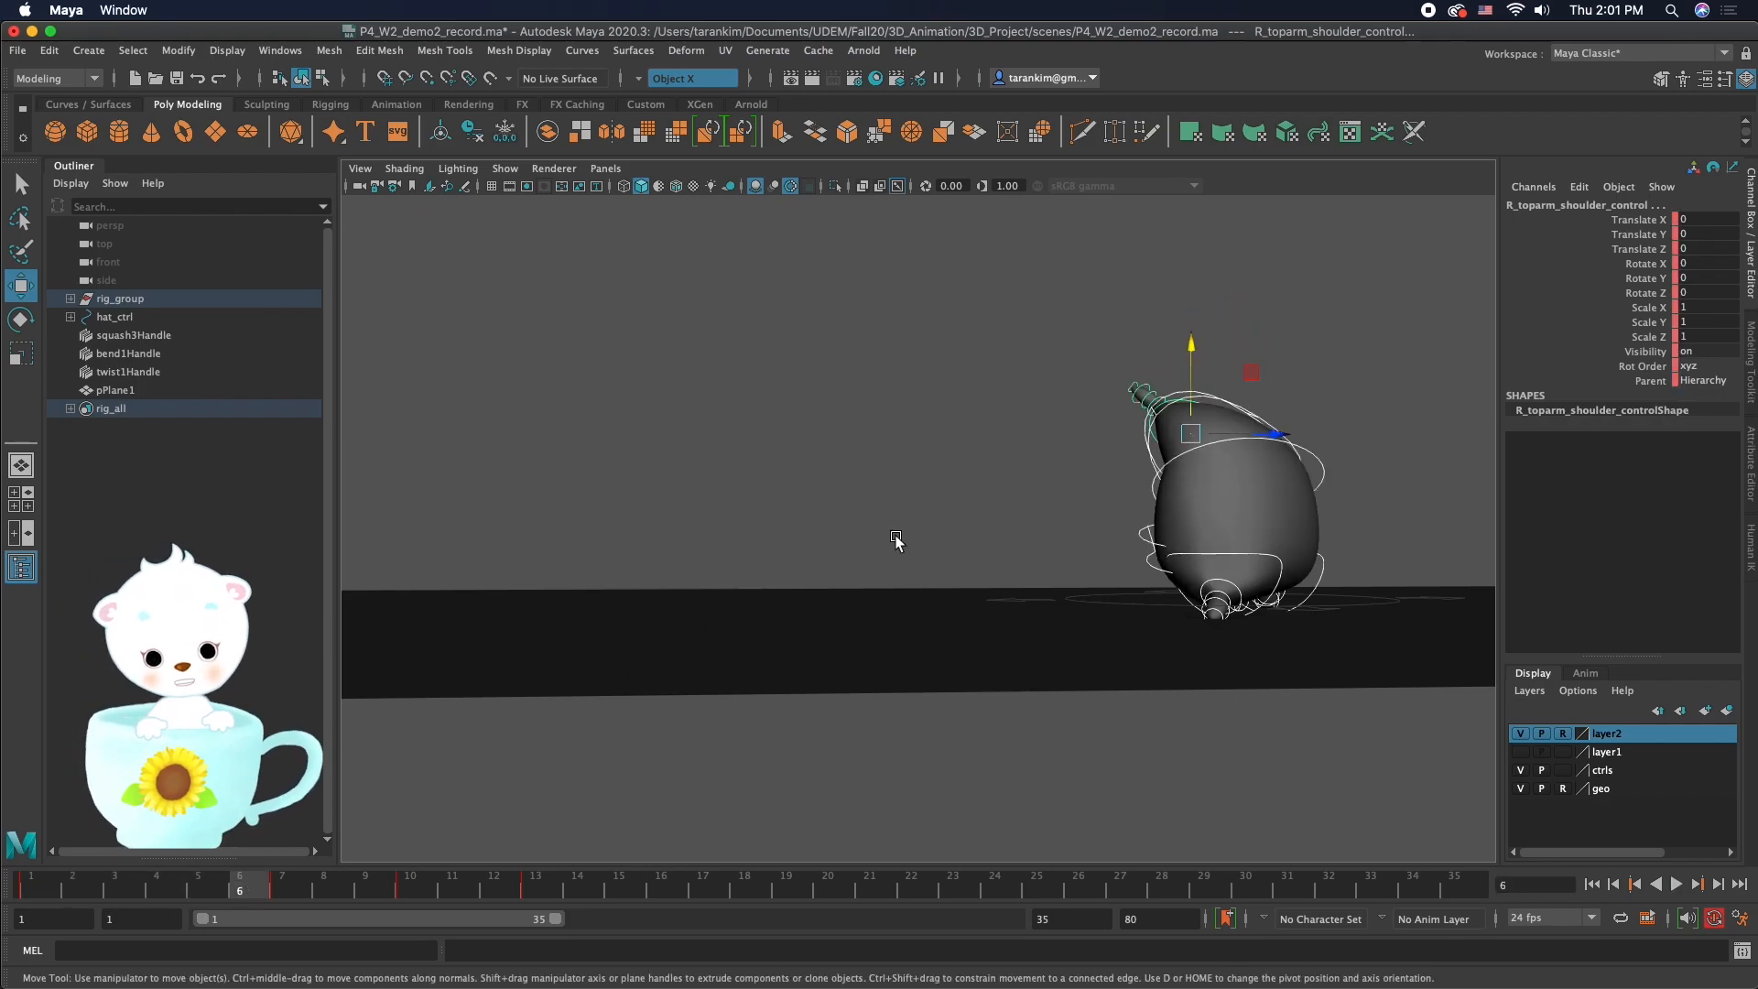
key(alt+v)
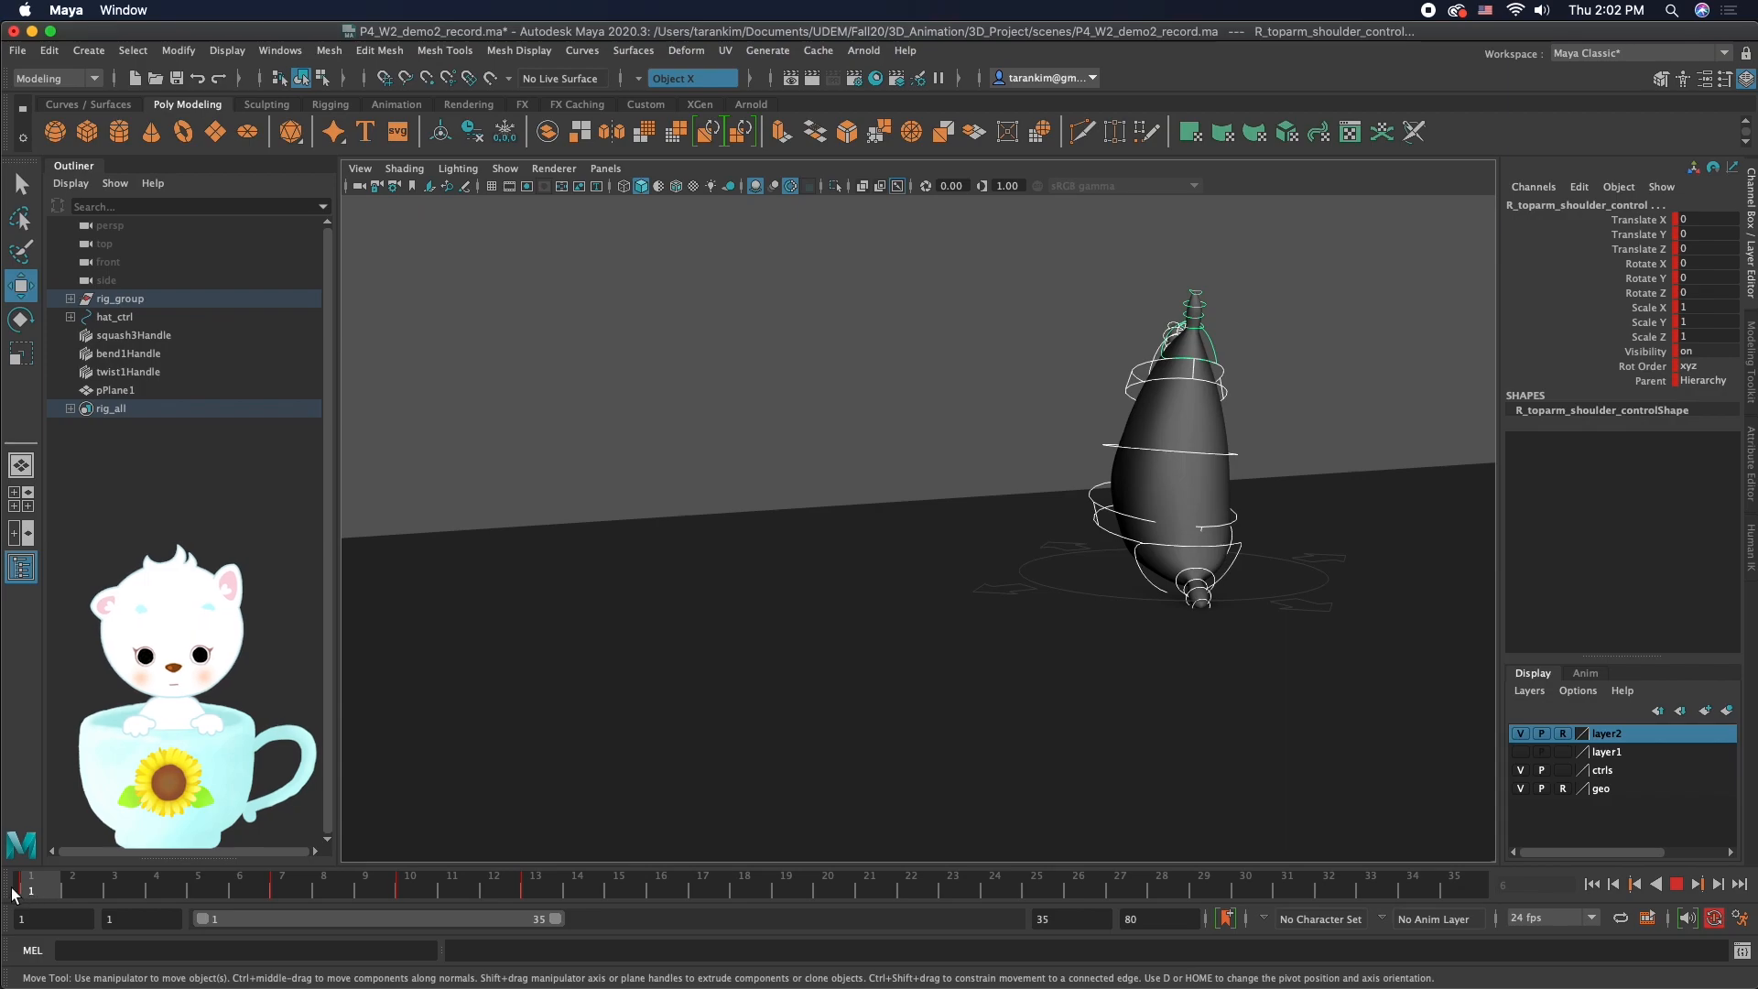
Step: Play the animation and go to frame 16 for a new pose after the landing
click(1672, 883)
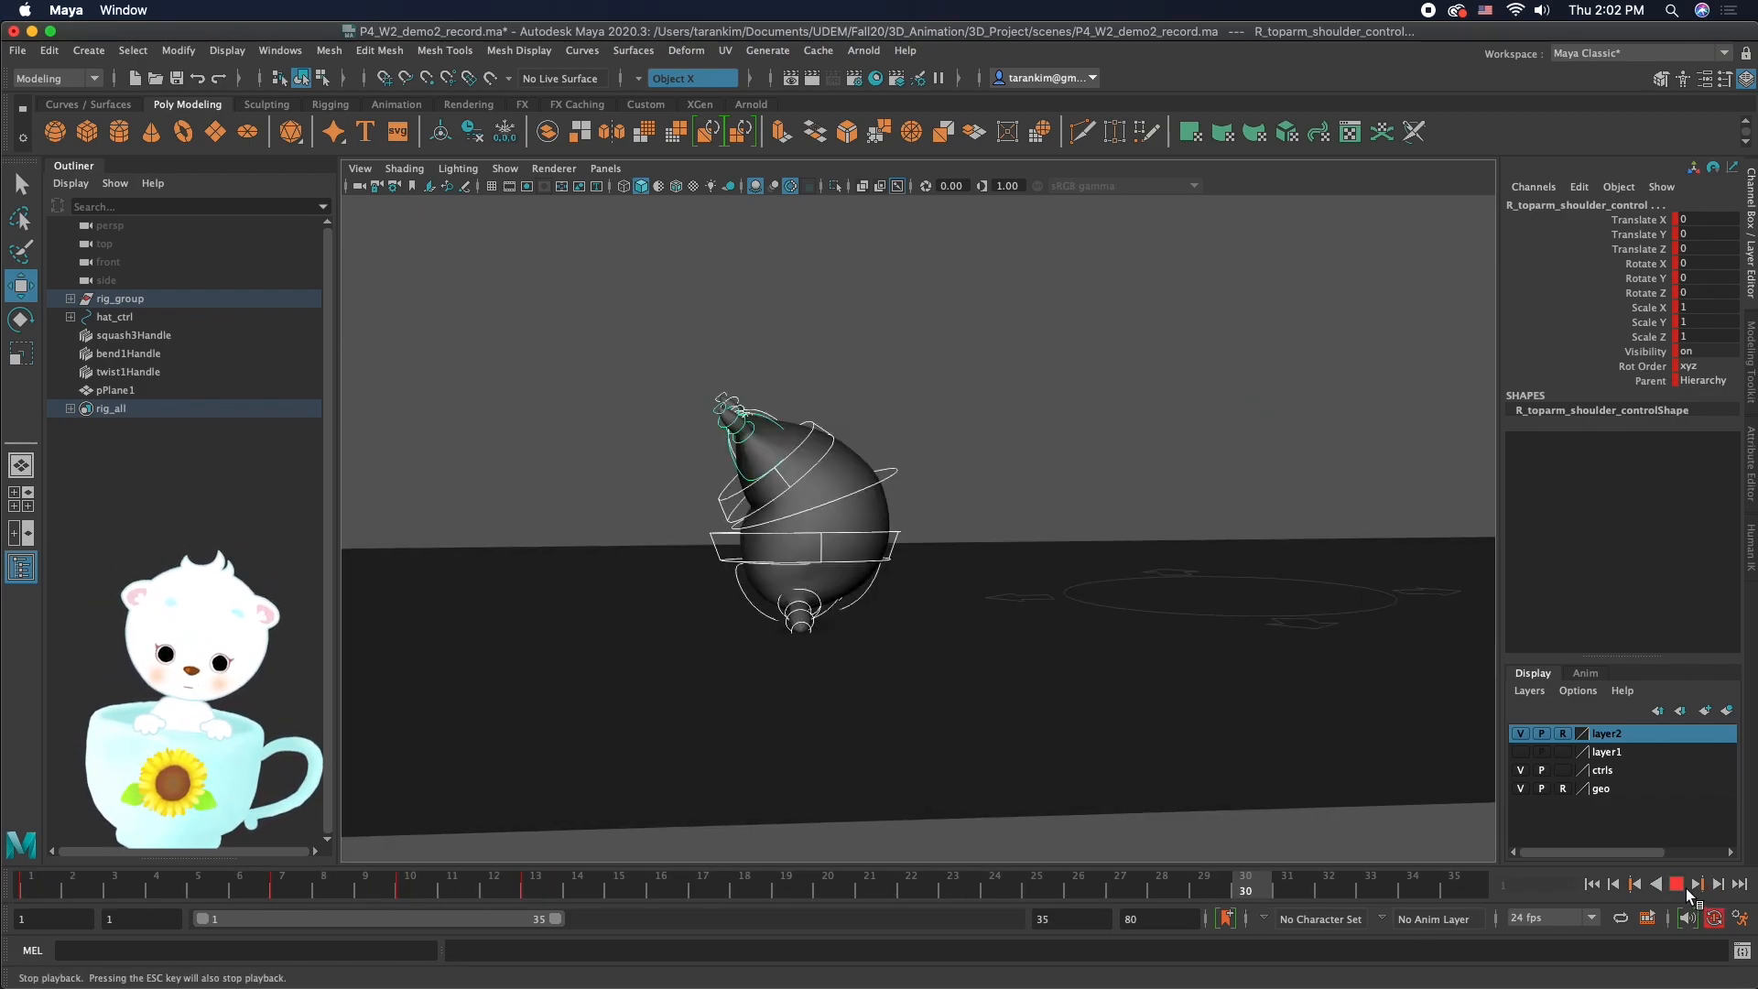
drag(601, 892, 655, 887)
alt+drag(957, 589, 924, 592)
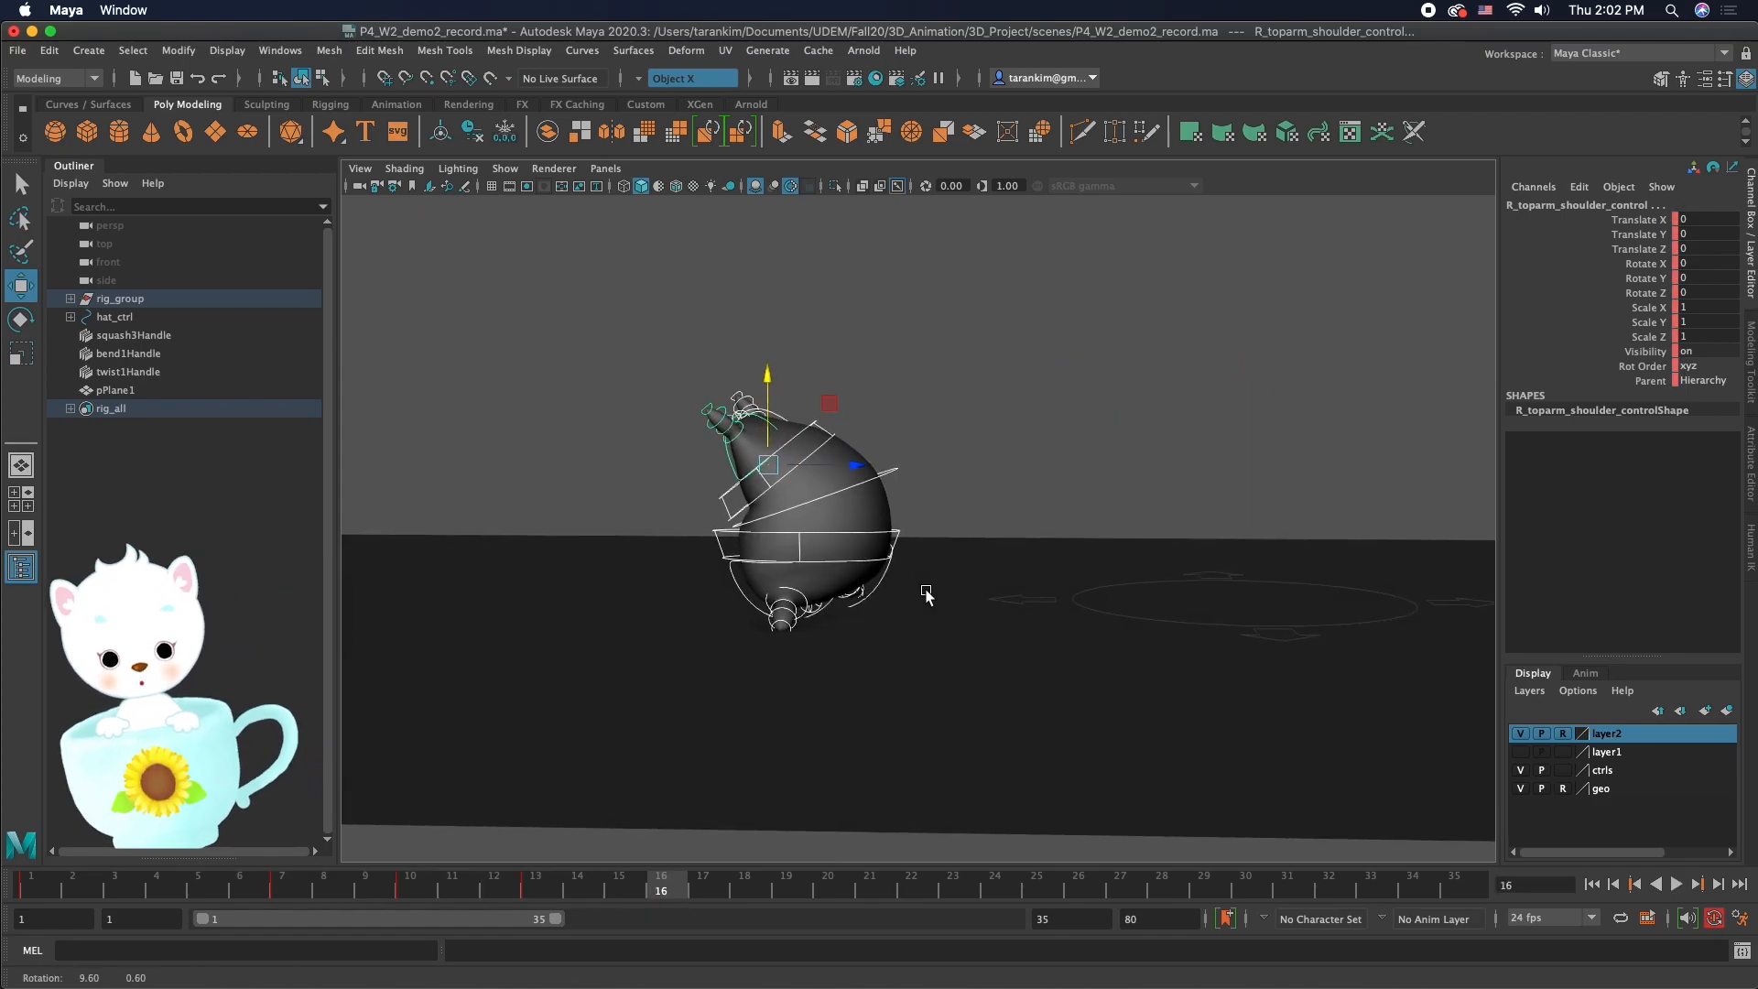
click(886, 504)
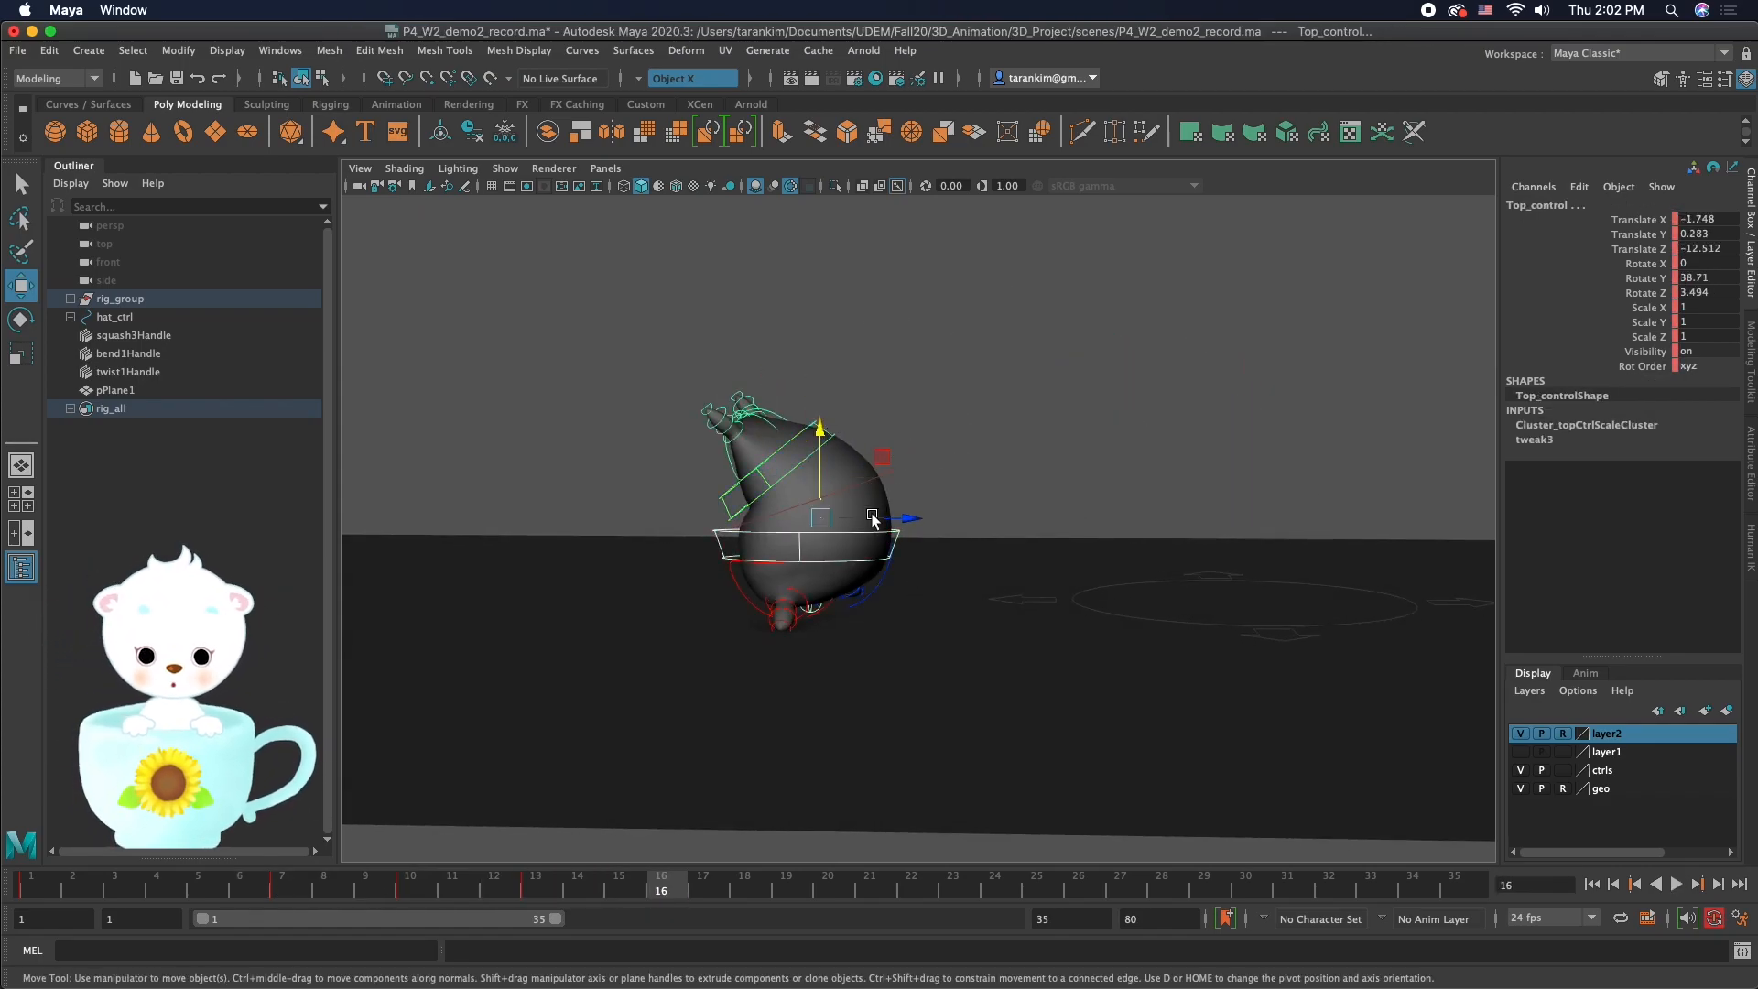
drag(902, 518, 856, 563)
key(super+z)
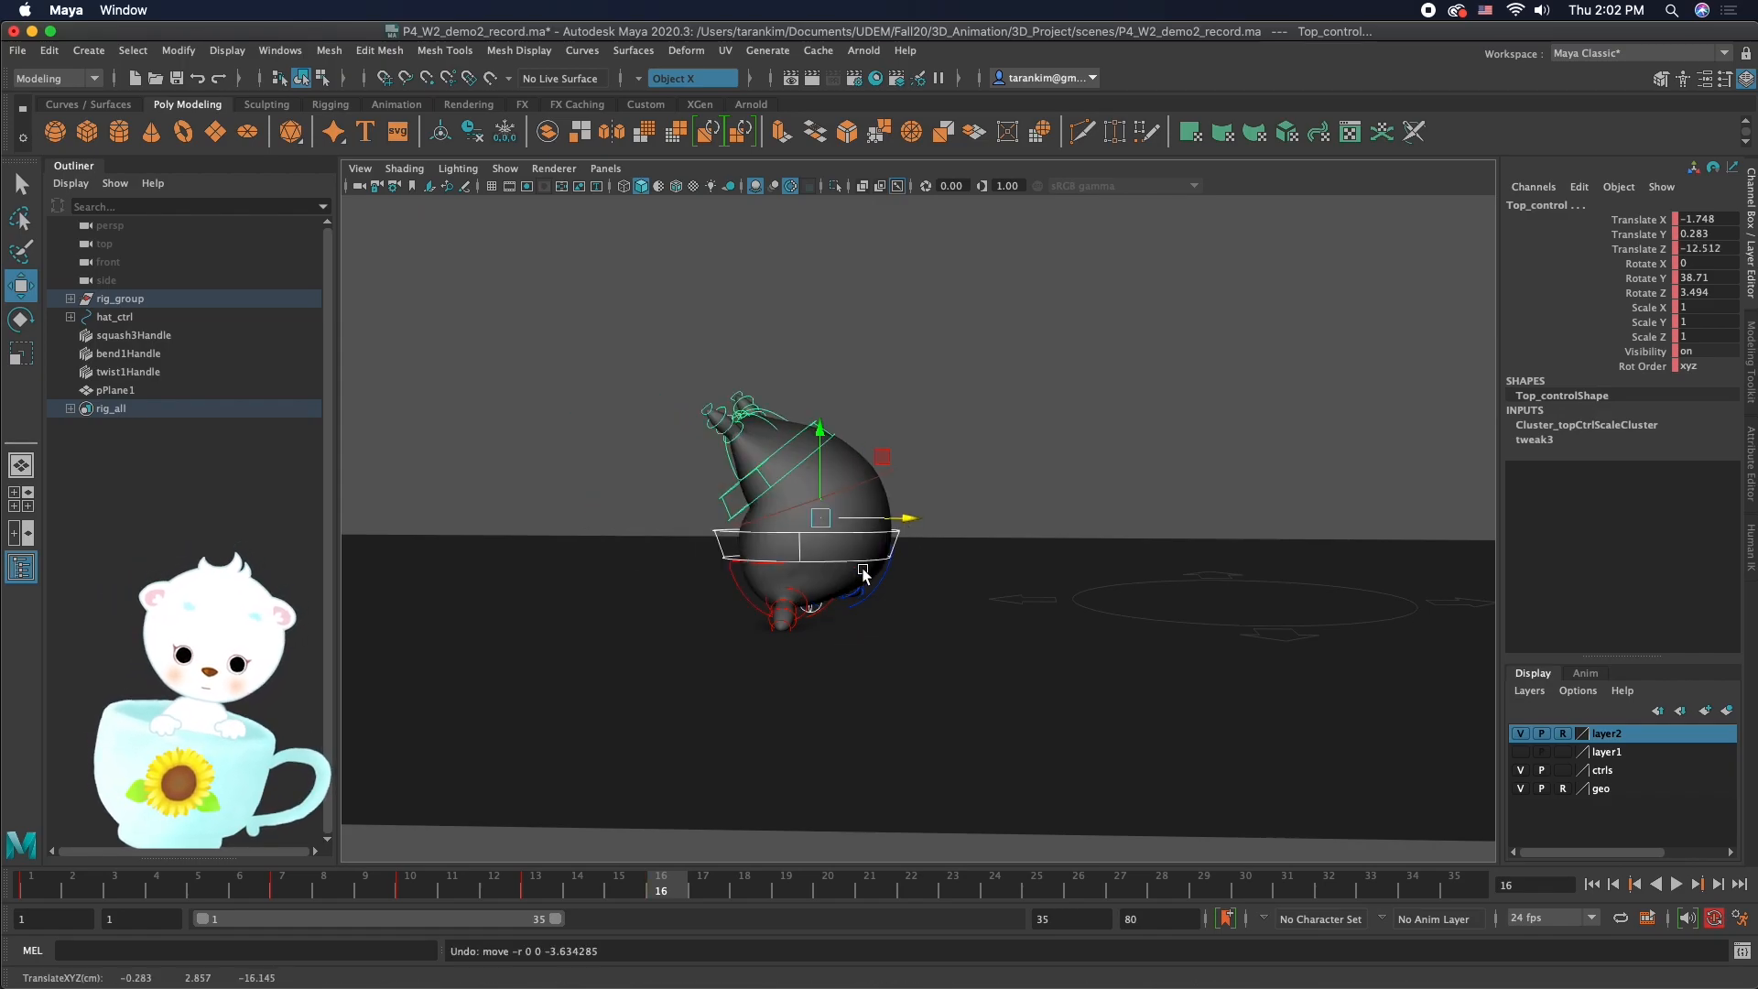
Step: Move the body and bottom arm controls forward and up together, bringing the top body control to about -18.24 in Translate Z
click(856, 597)
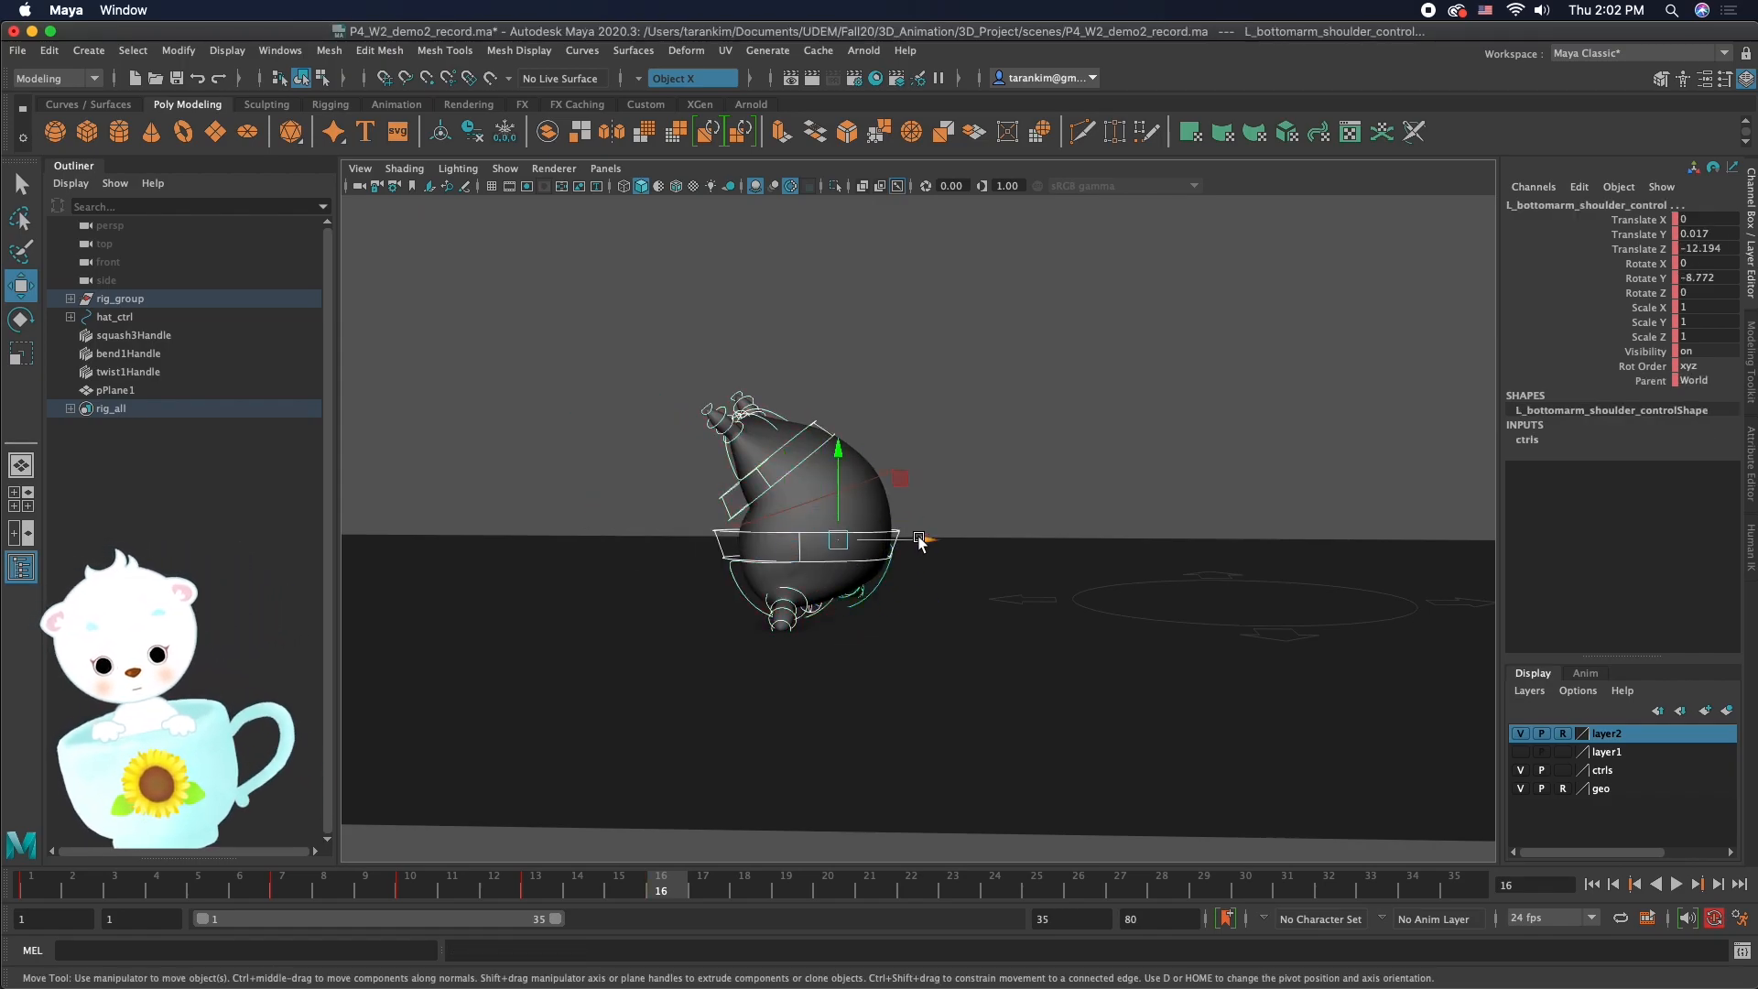
drag(918, 545, 728, 531)
drag(665, 403, 666, 369)
Step: Reset the rotations of the top and bottom body controls to 0 at frame 16
click(592, 370)
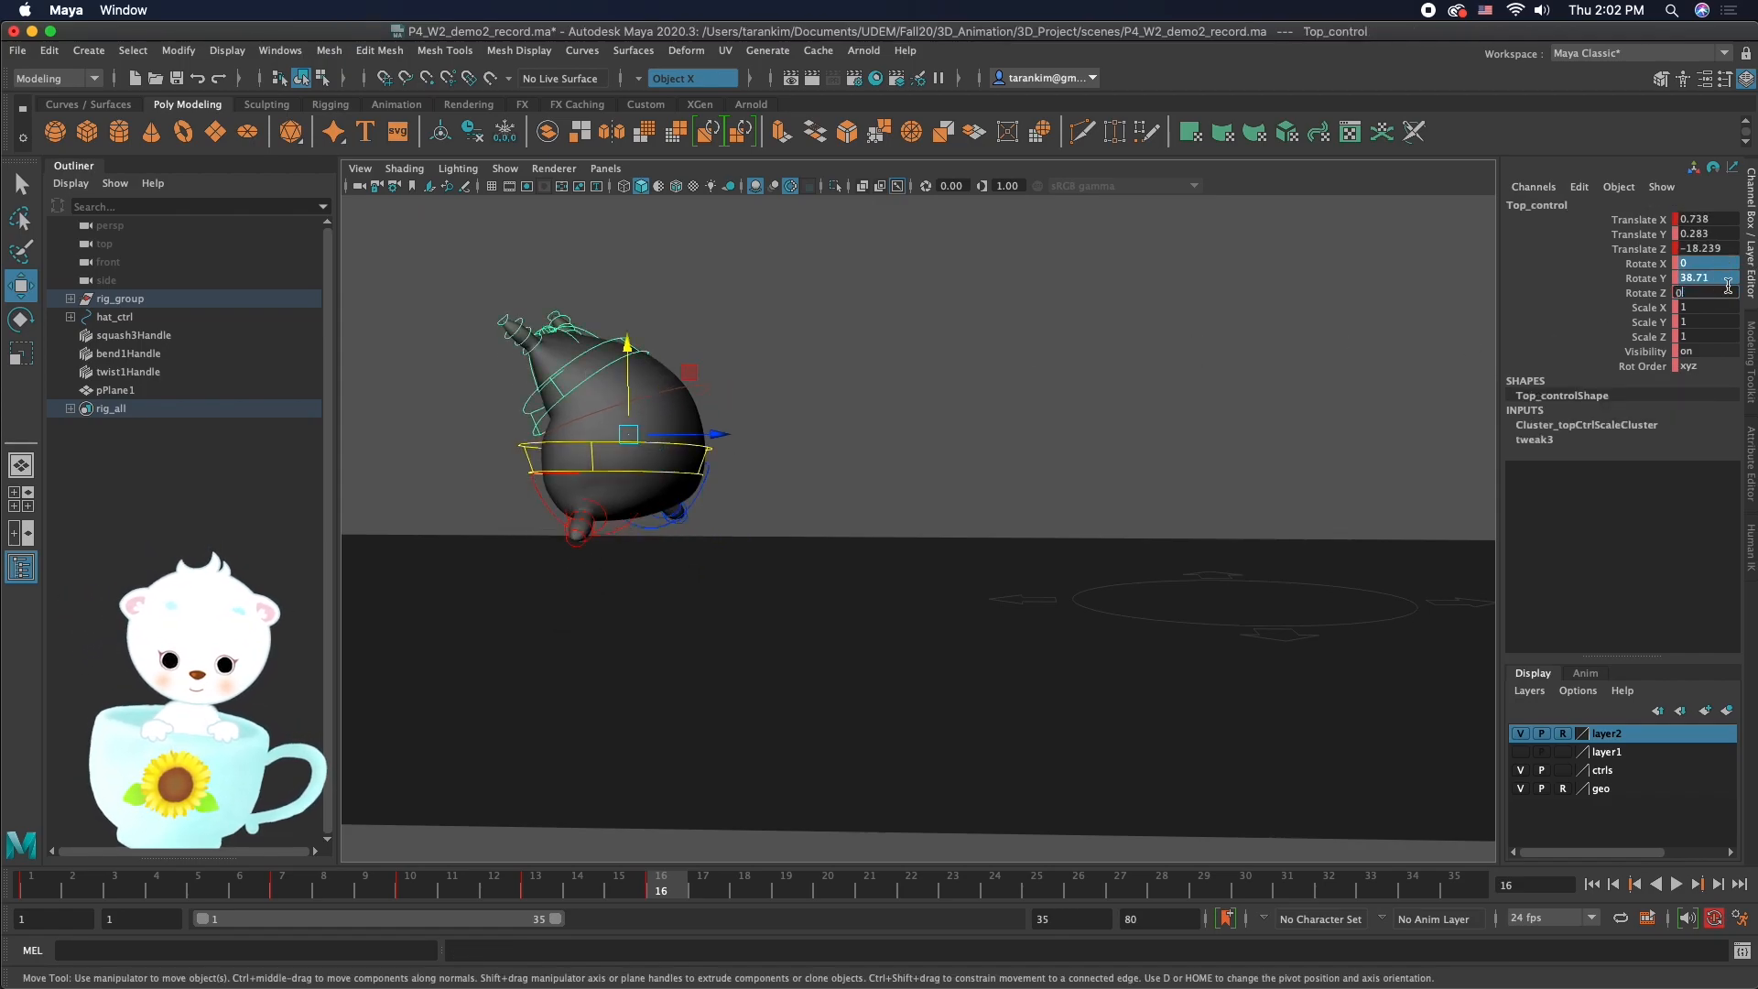
key(Return)
click(710, 455)
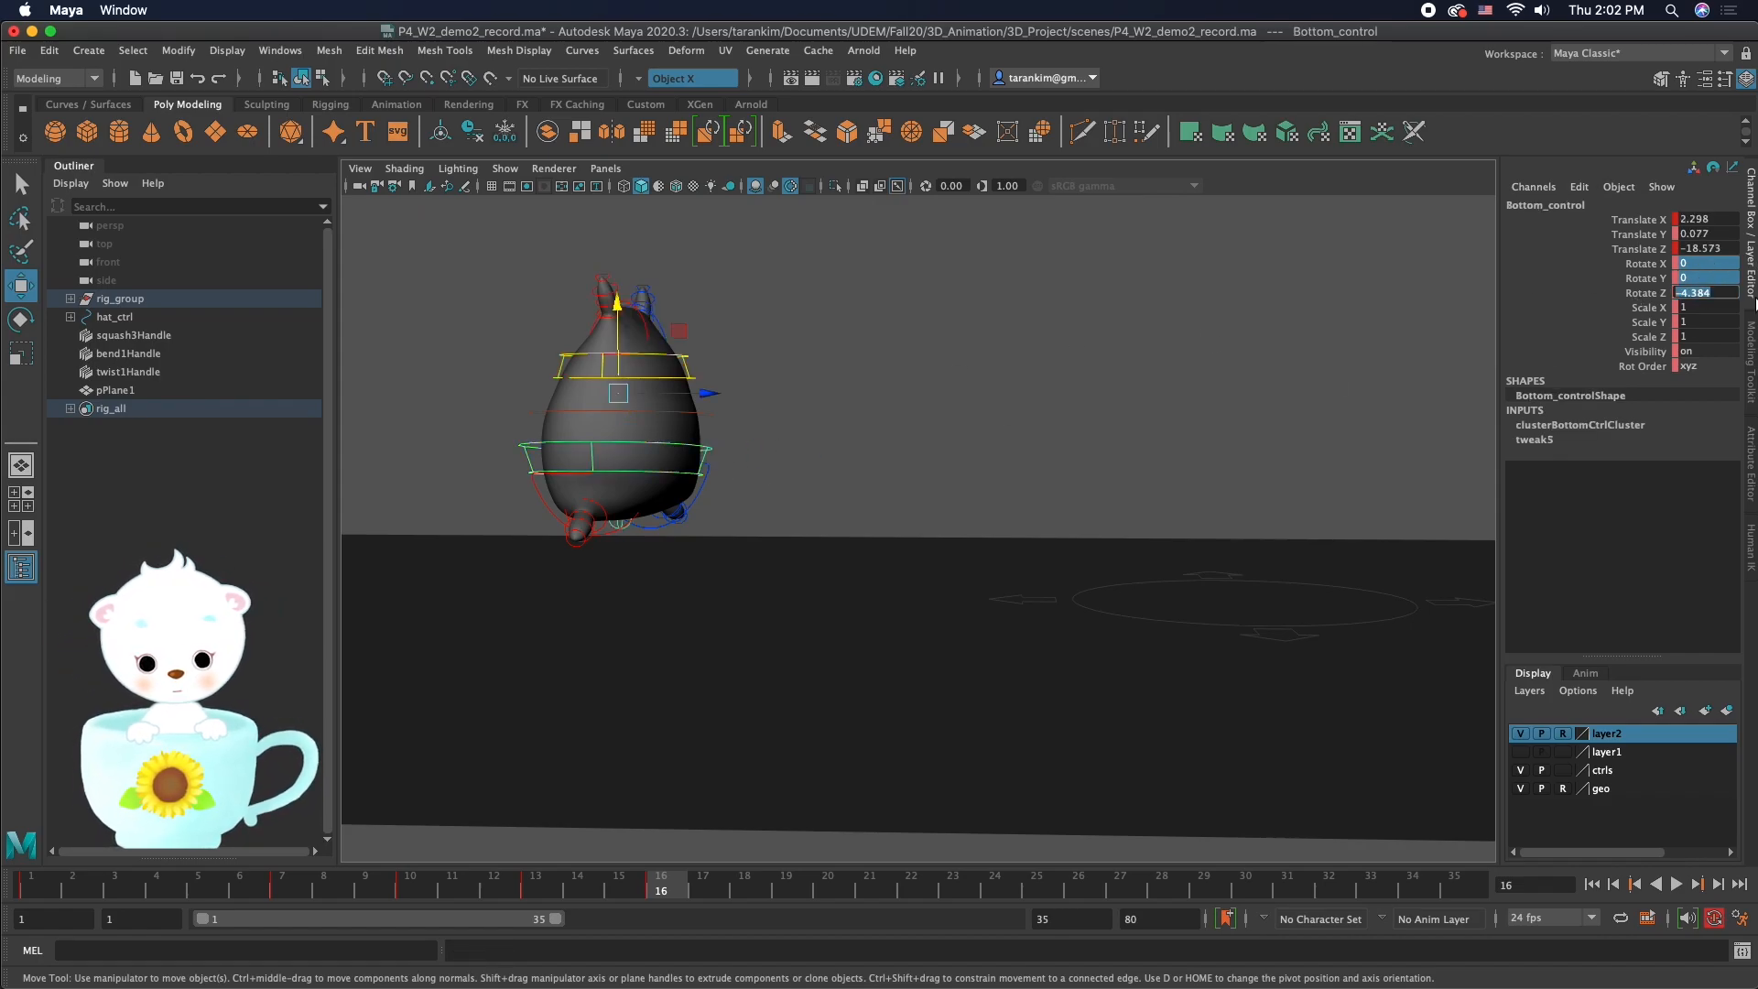
Step: Rotate the left bottom arm shoulder control to about 65 in Rotate Y and move it to about -20.1 in Translate Z
alt+drag(720, 386, 909, 410)
click(909, 510)
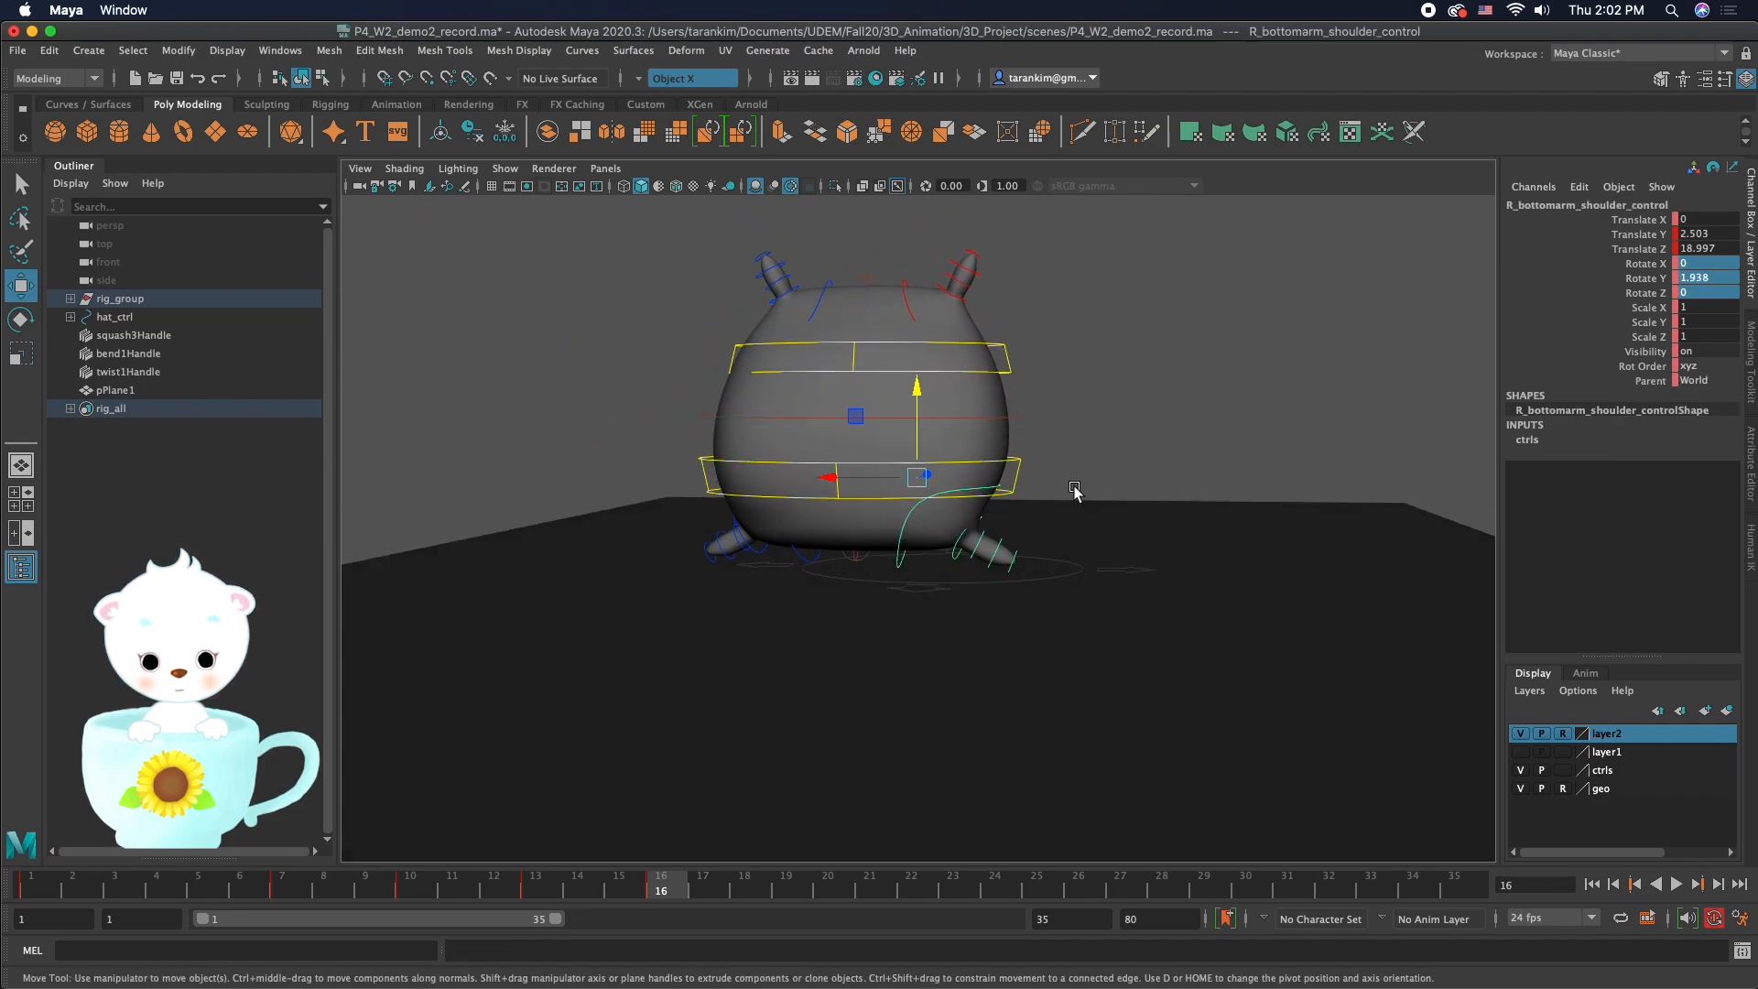
key(e)
click(798, 560)
drag(812, 478, 780, 691)
key(w)
drag(816, 586, 792, 630)
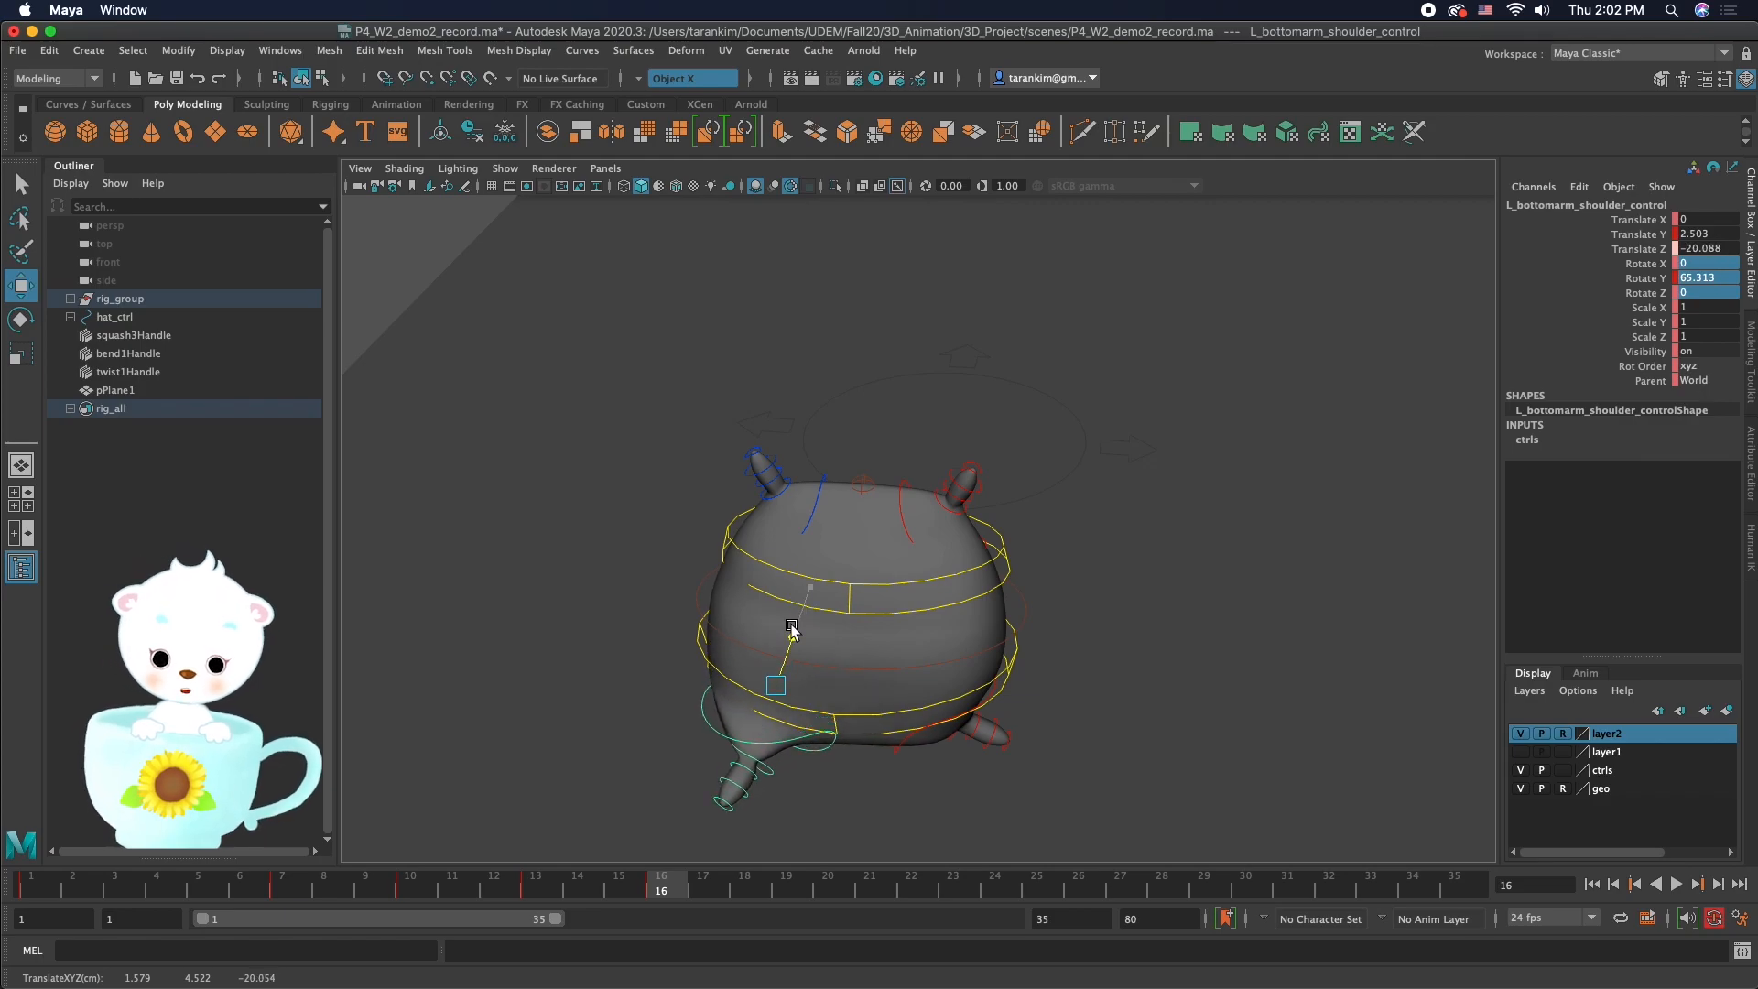
Step: Rotate the right bottom arm shoulder control to about 91.4 in Rotate Y
alt+drag(1087, 571, 906, 577)
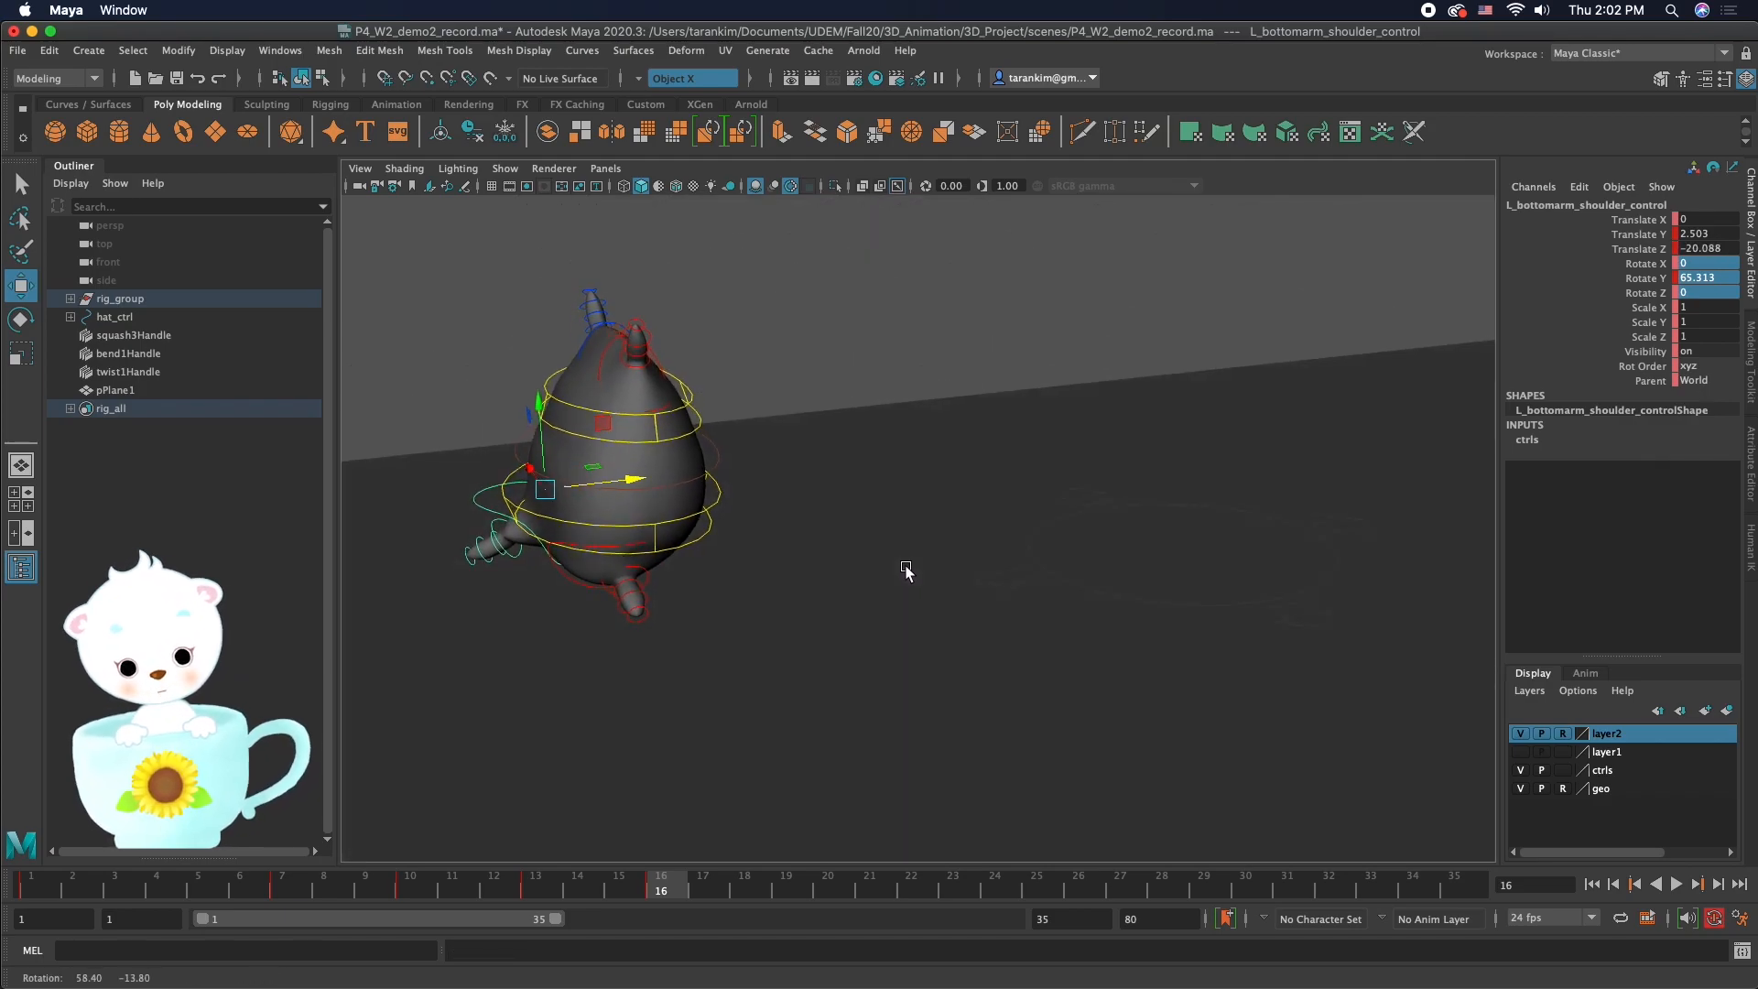
click(574, 580)
key(e)
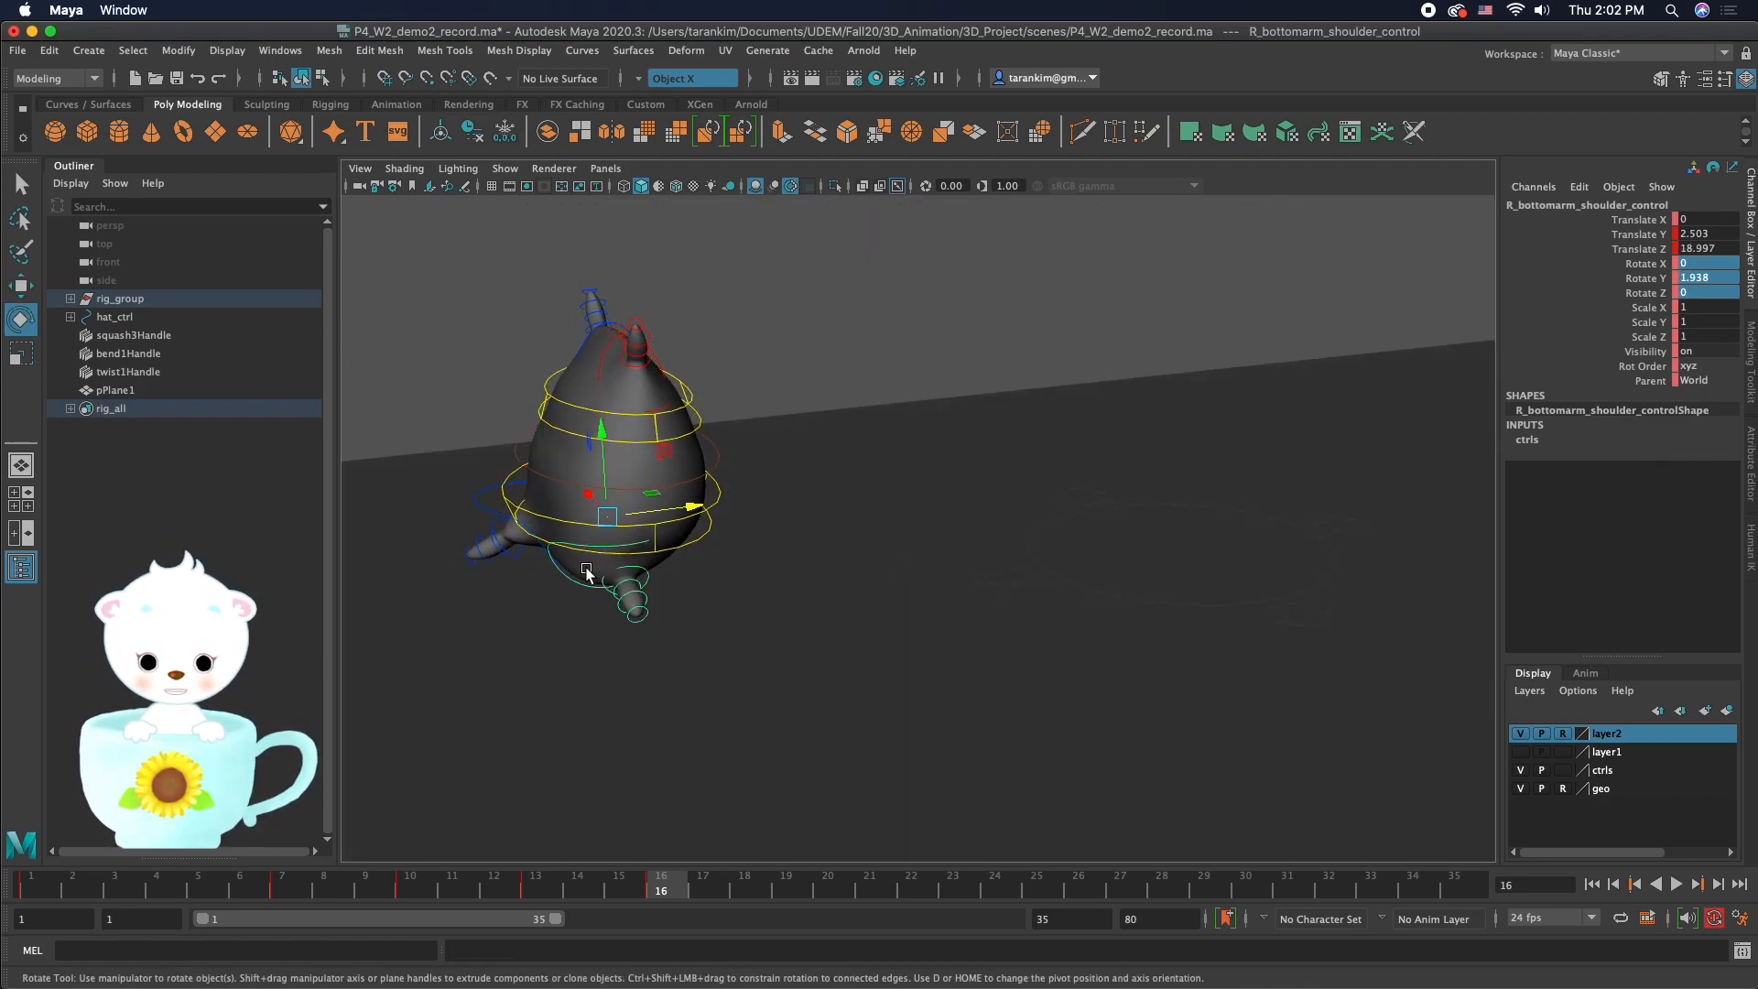
drag(605, 546, 699, 510)
alt+drag(666, 587, 703, 550)
Step: Lower the bottom arm shoulder controls to about 2.05 for the left and 1.95 for the right in Translate Y
key(w)
click(561, 539)
click(646, 544)
drag(660, 390, 657, 402)
alt+drag(808, 491, 749, 480)
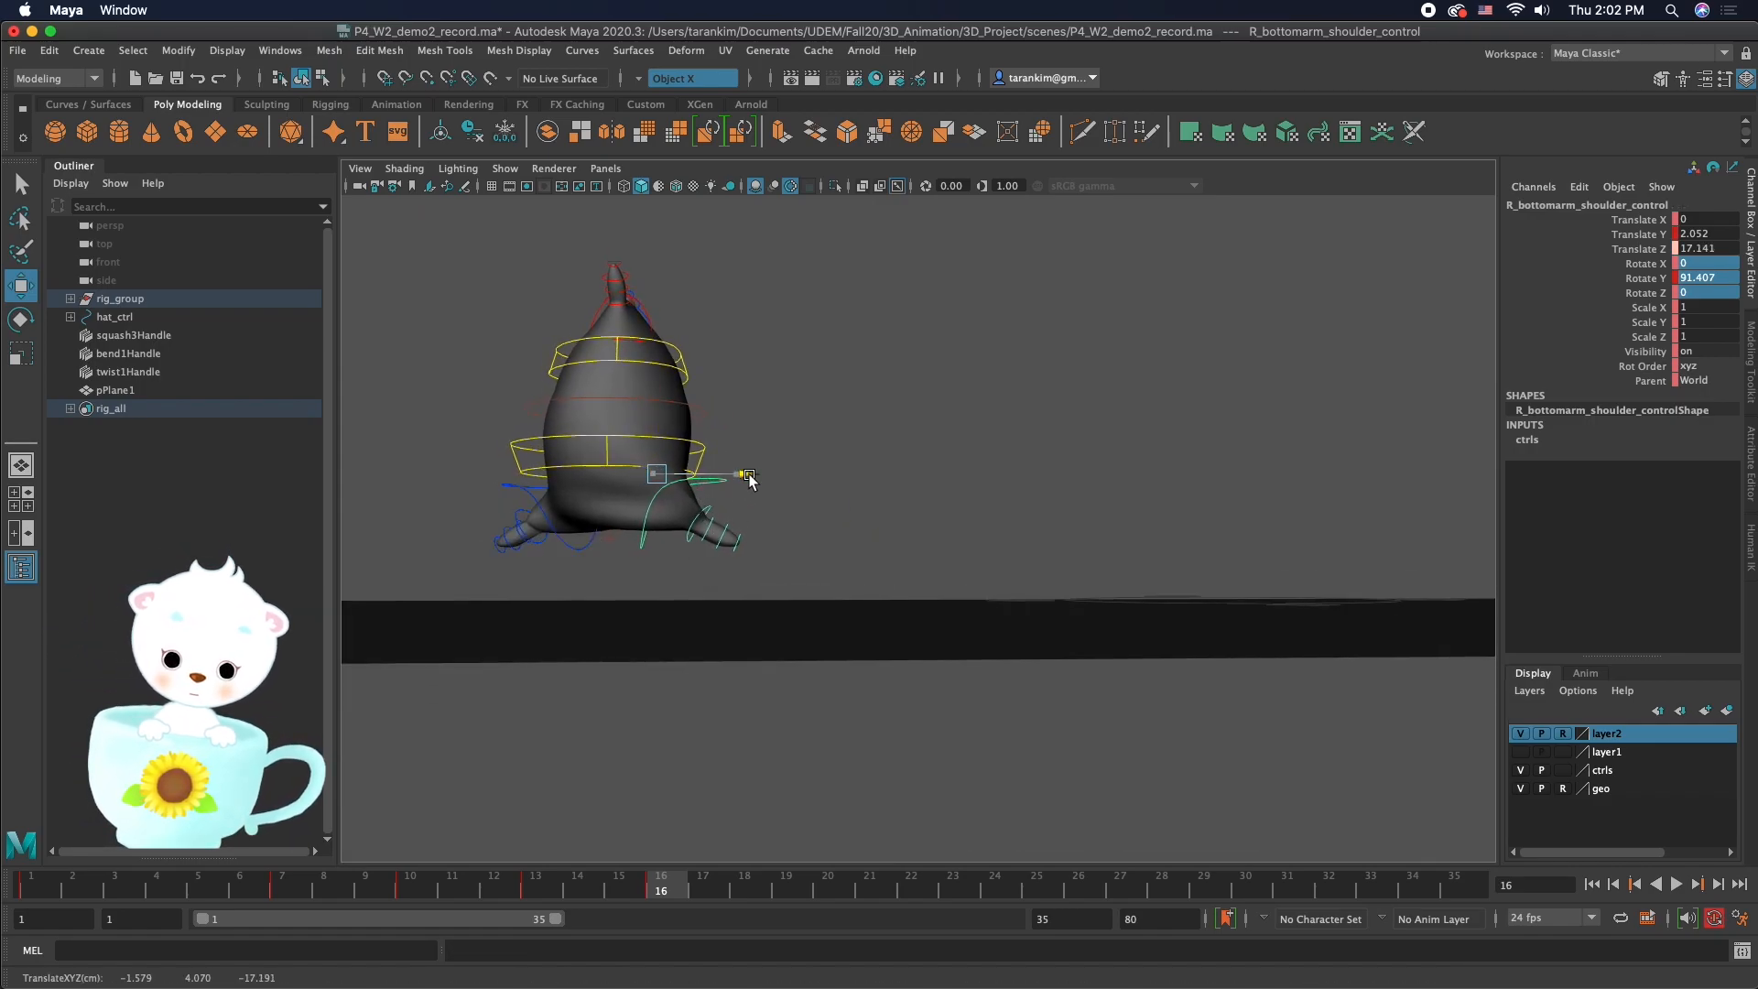
drag(659, 390, 659, 396)
Step: Set the right bottom arm shoulder control to about 82.5 in Rotate Y and play the animation to check the pose
alt+drag(985, 493, 773, 500)
key(e)
drag(931, 482, 922, 482)
alt+drag(727, 530, 878, 643)
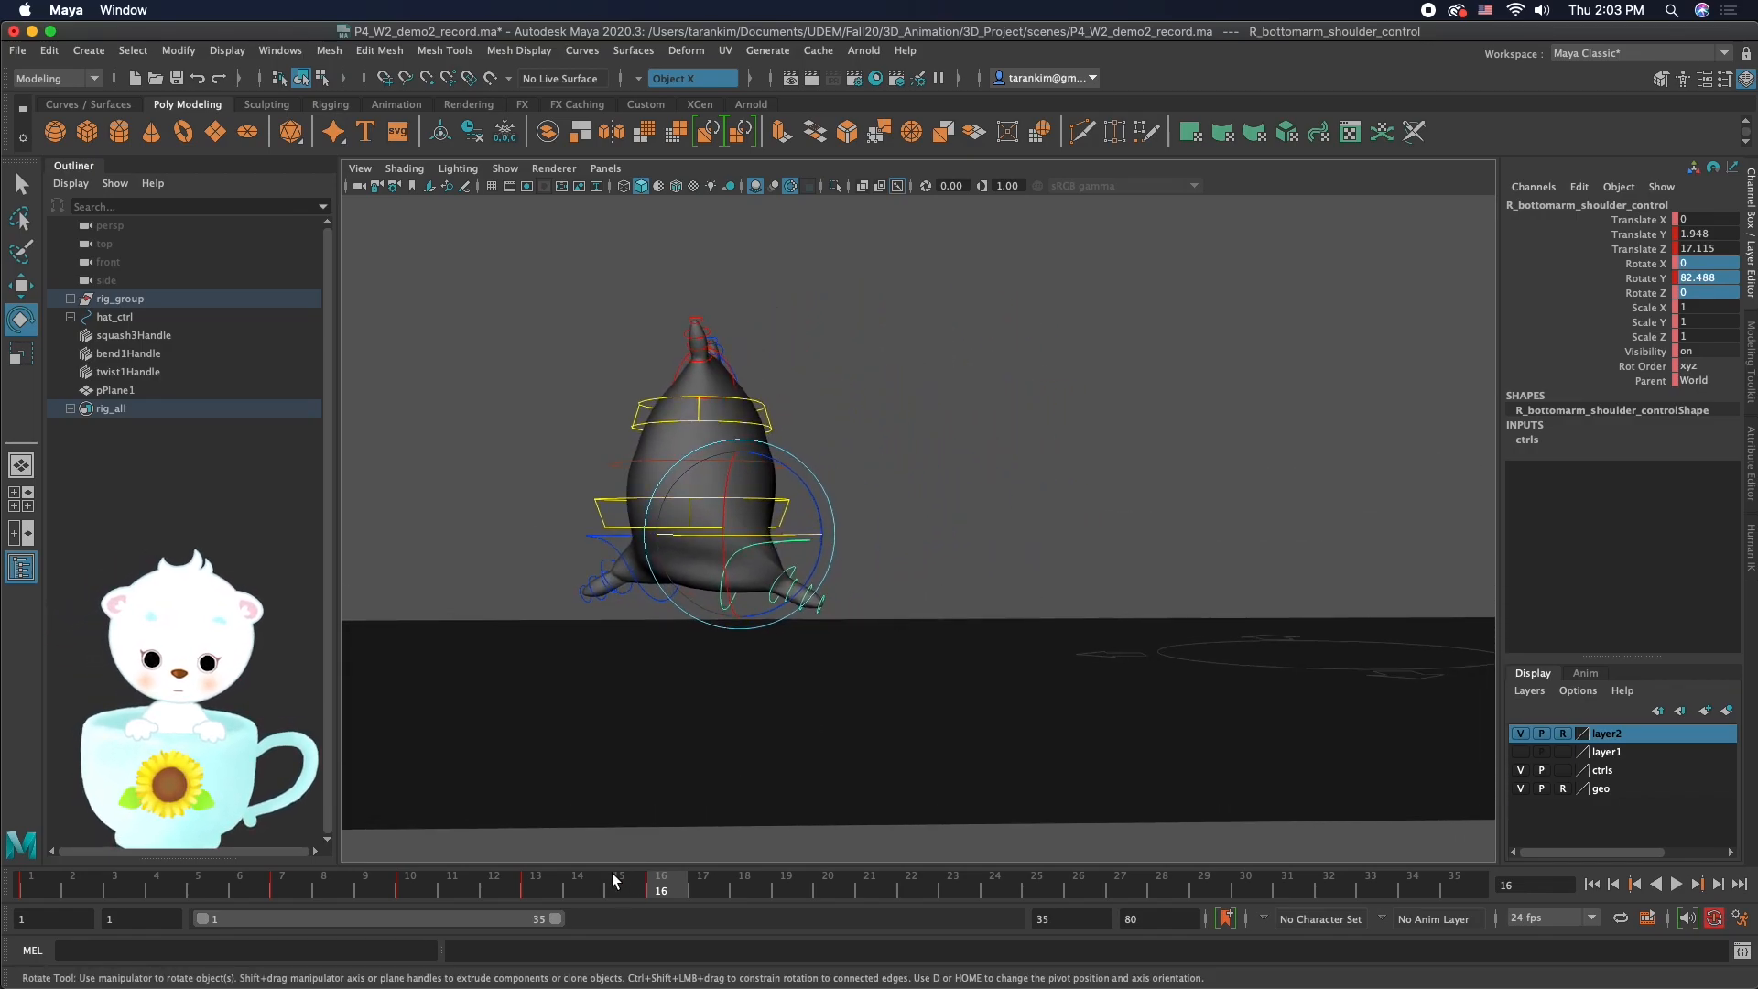
key(alt+v)
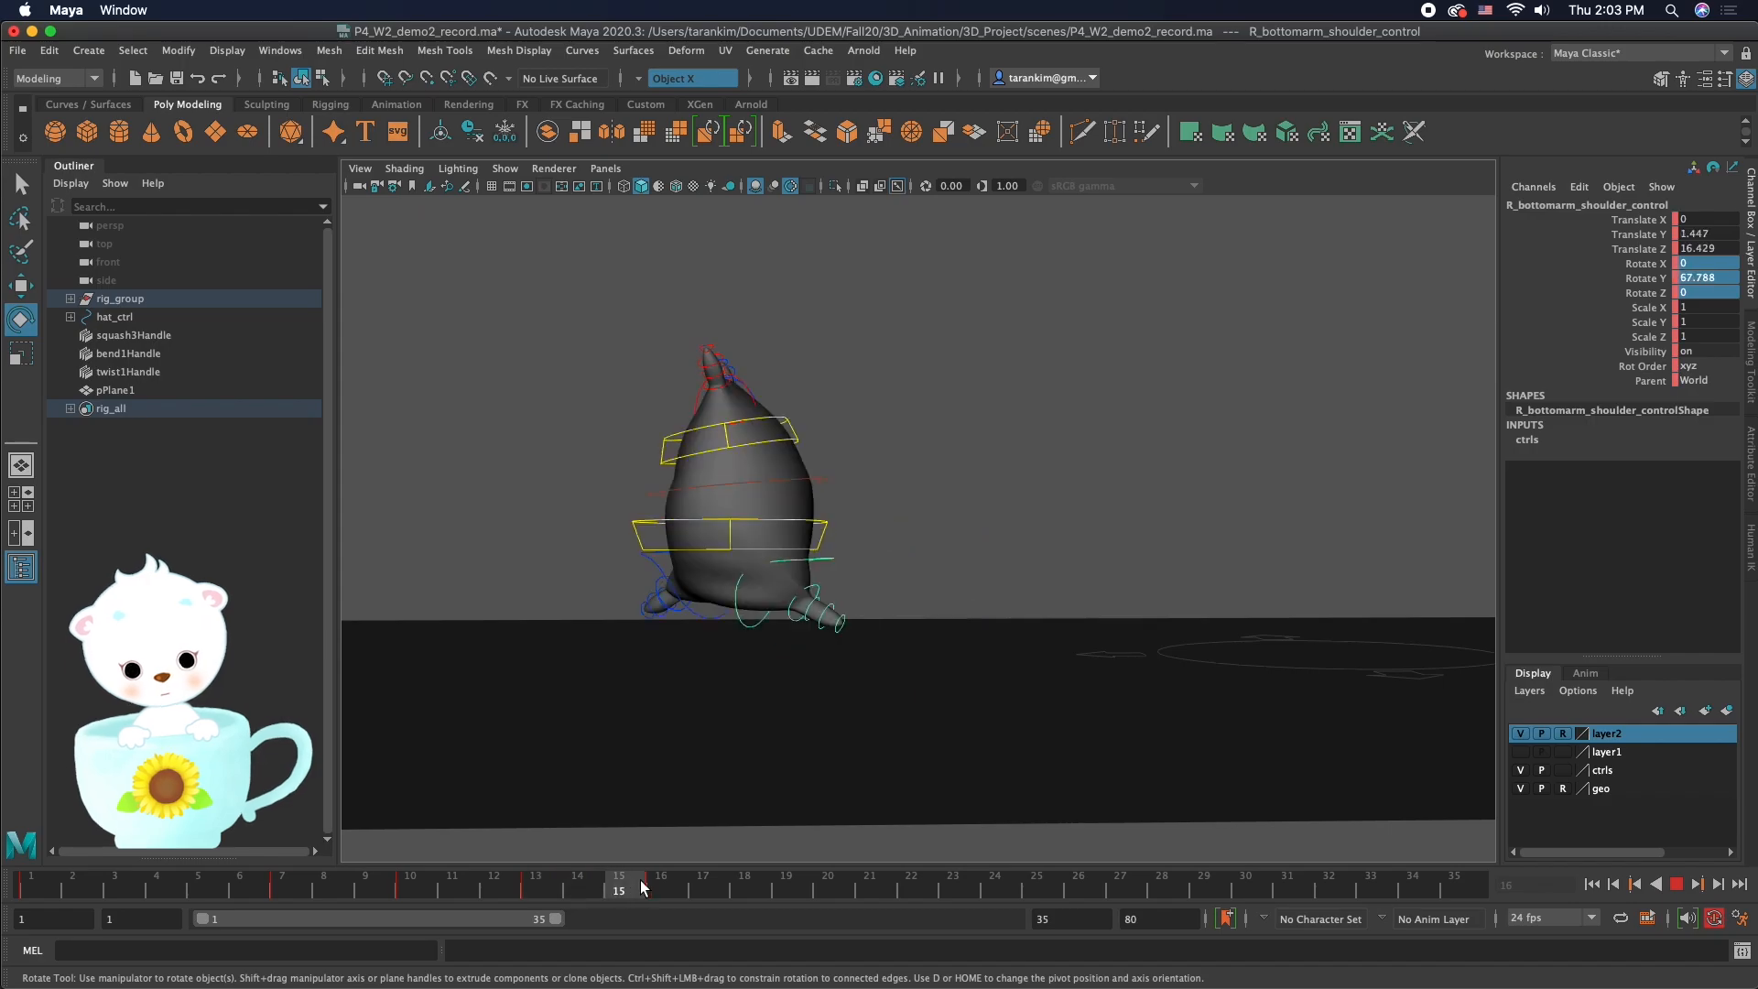
key(alt+v)
Step: Lower the body and bottom arm controls together toward the floor, bringing the top body control to about 0.1 in Translate X
click(649, 600)
key(w)
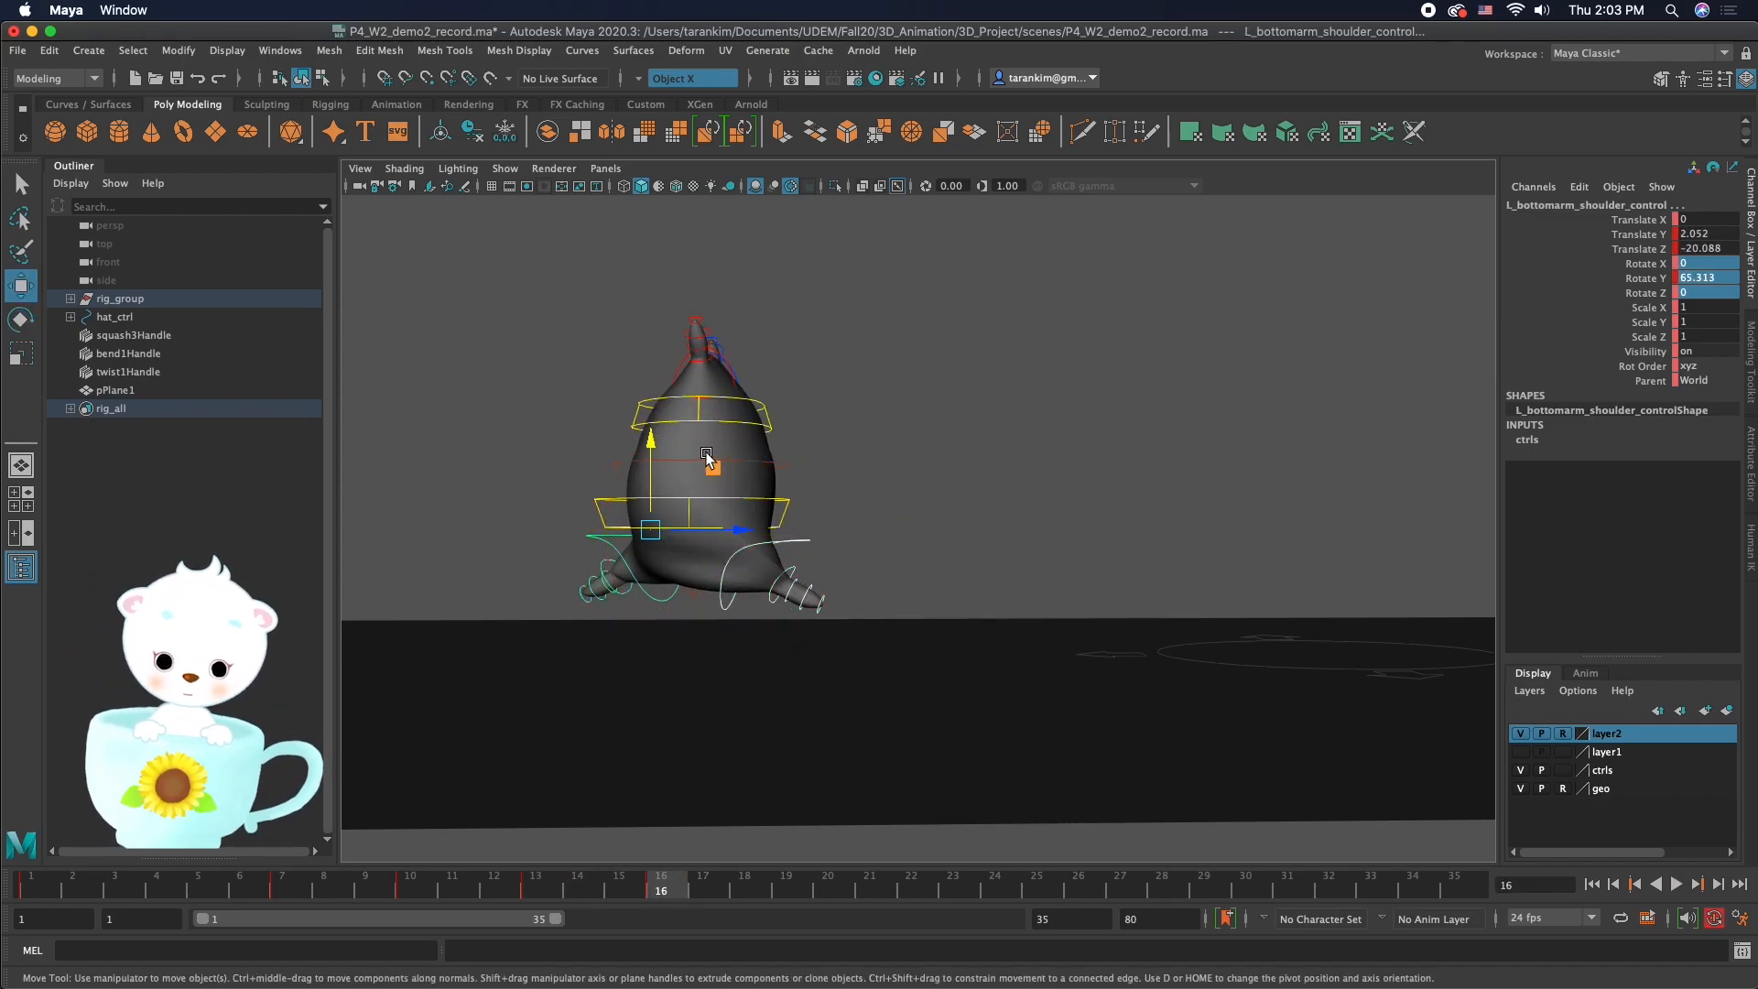
click(703, 403)
drag(696, 368, 696, 431)
click(764, 428)
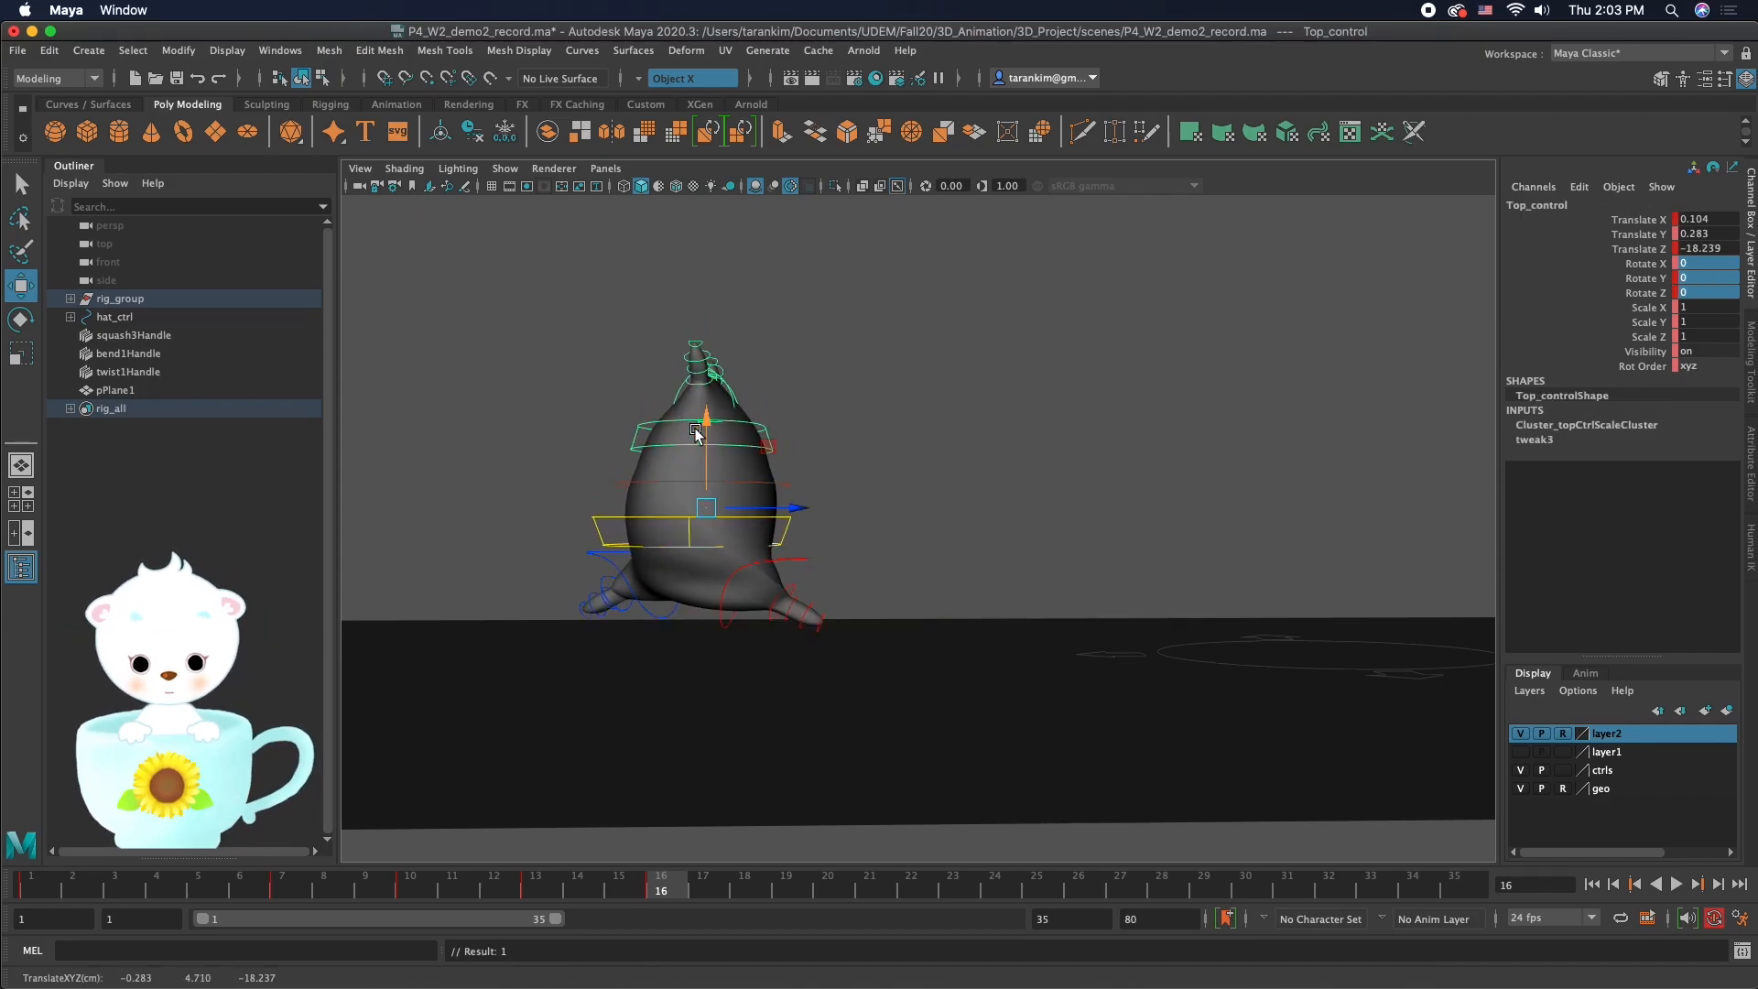
Step: Rotate the left bottom arm shoulder control to about 17.4, 64, 19.2 and the right to about 37.3, 80.5, 37.7 in X, Y, Z
click(645, 611)
key(e)
drag(717, 506, 845, 528)
click(816, 560)
click(835, 430)
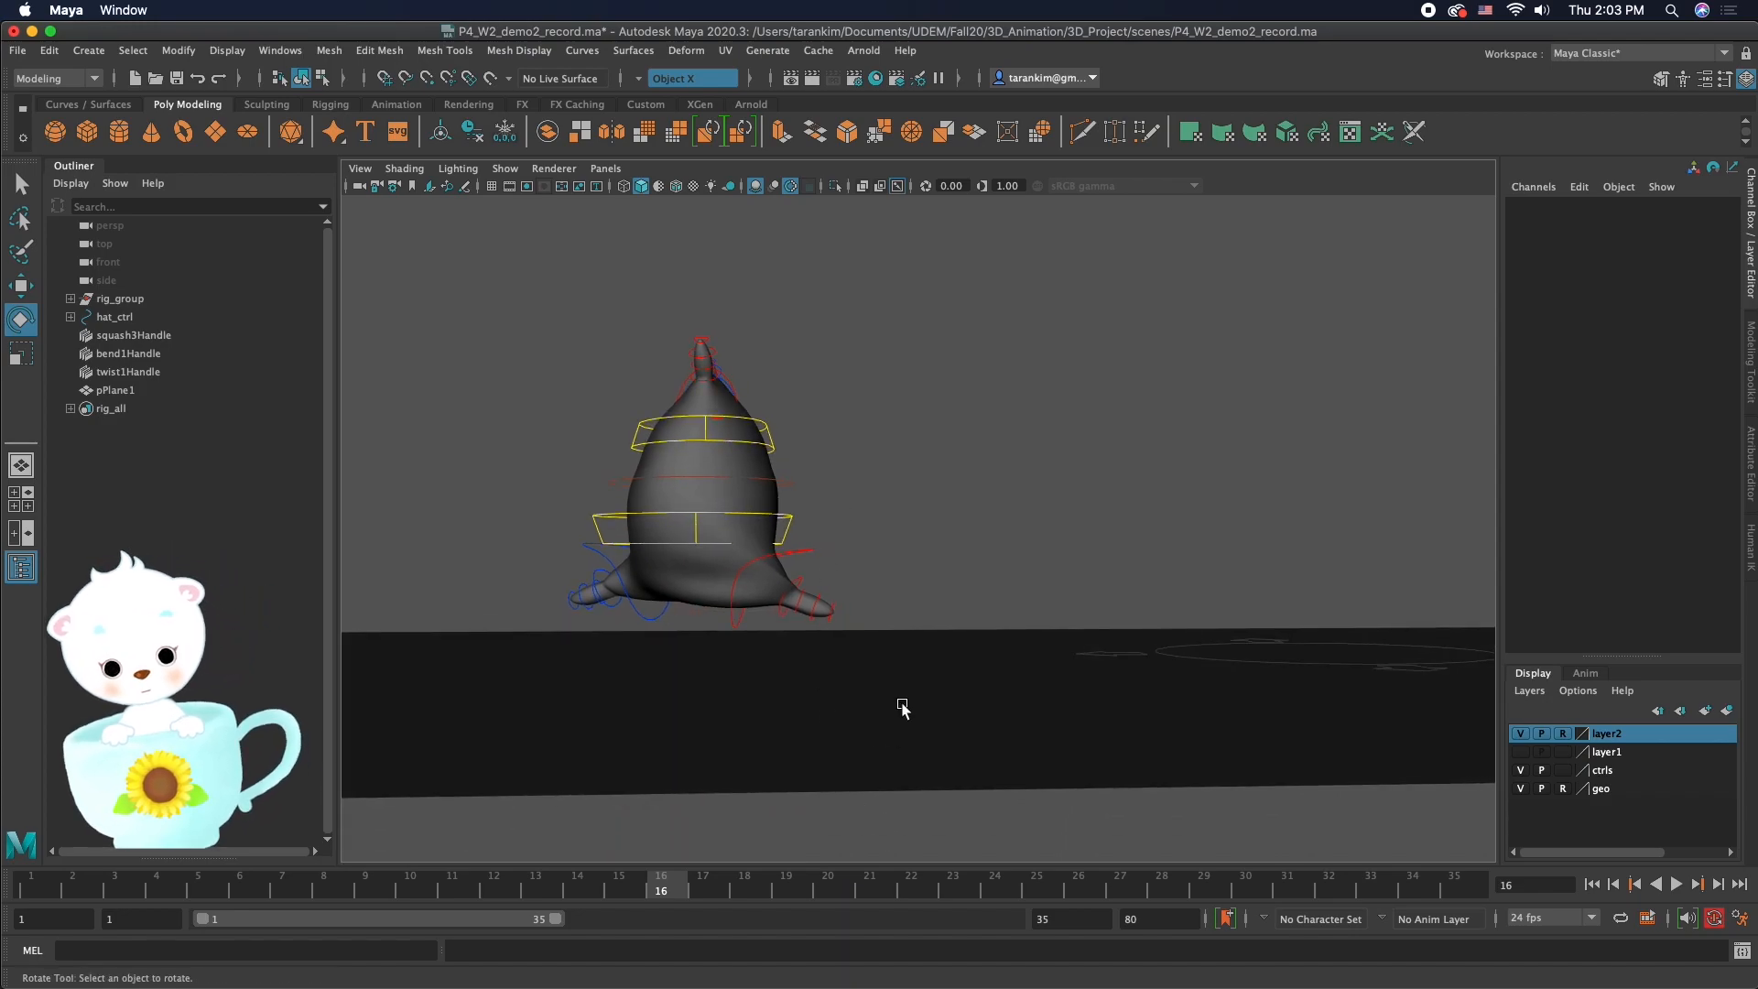
Step: Play the animation and compare the poses at frames 10, 14 and 16
click(1589, 885)
click(1676, 885)
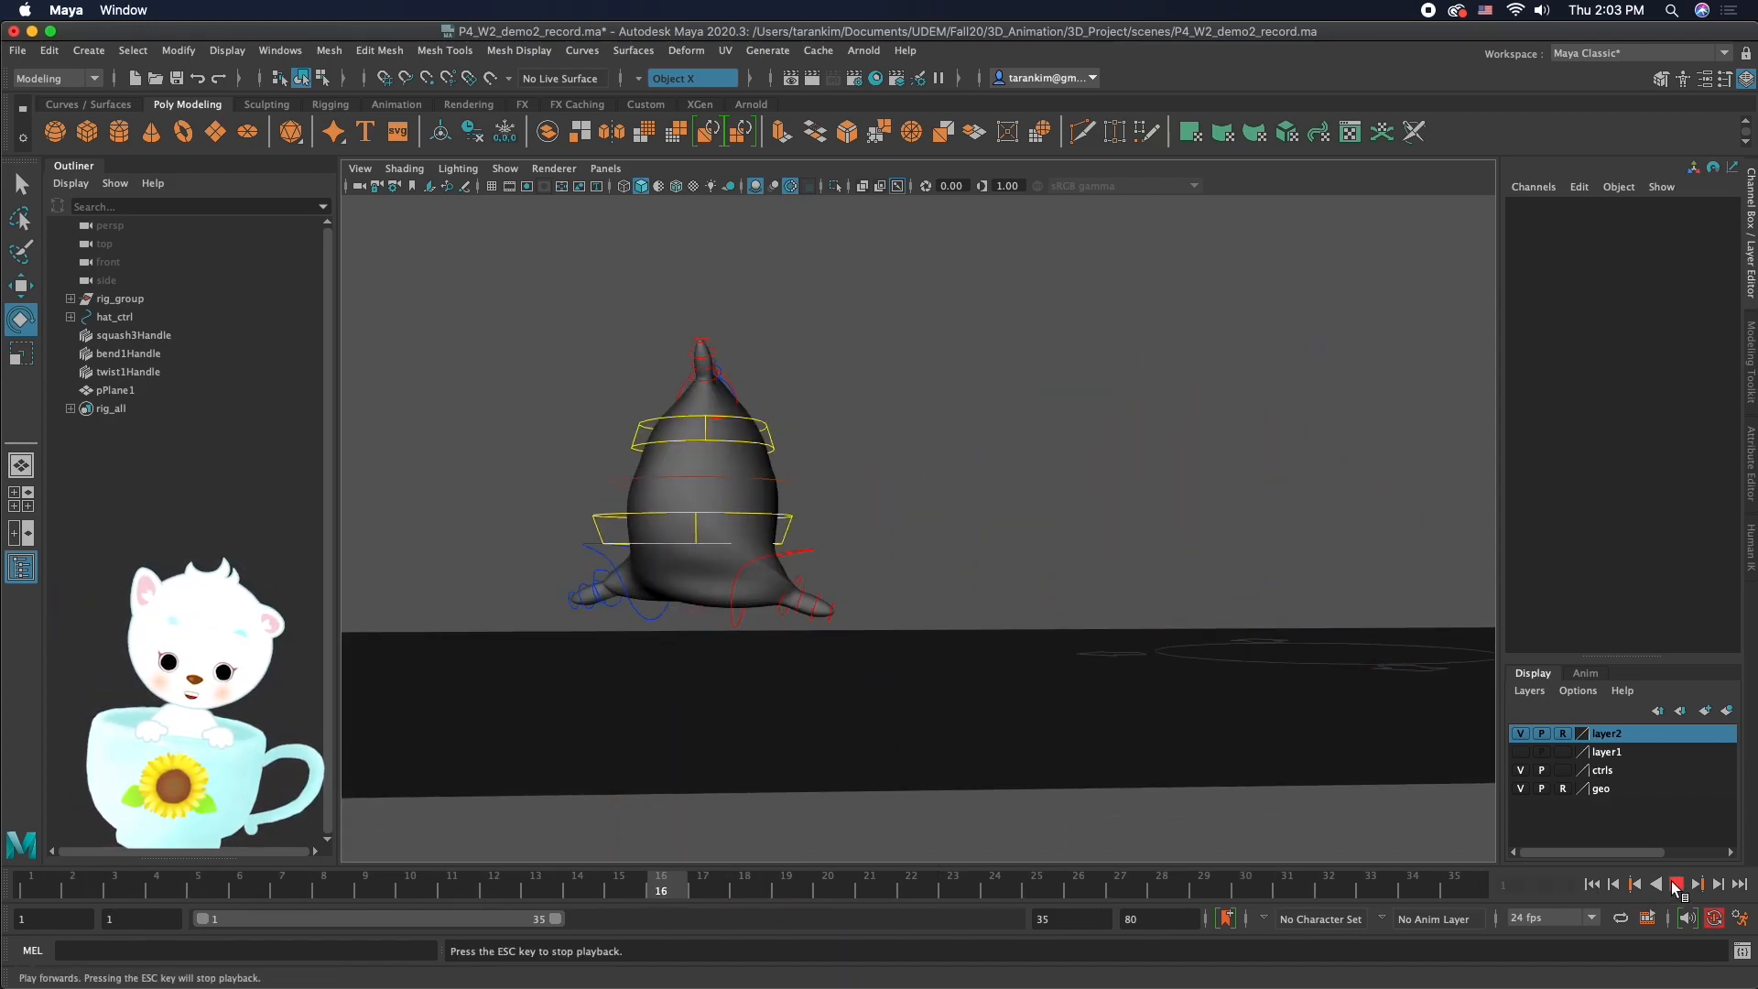
key(Escape)
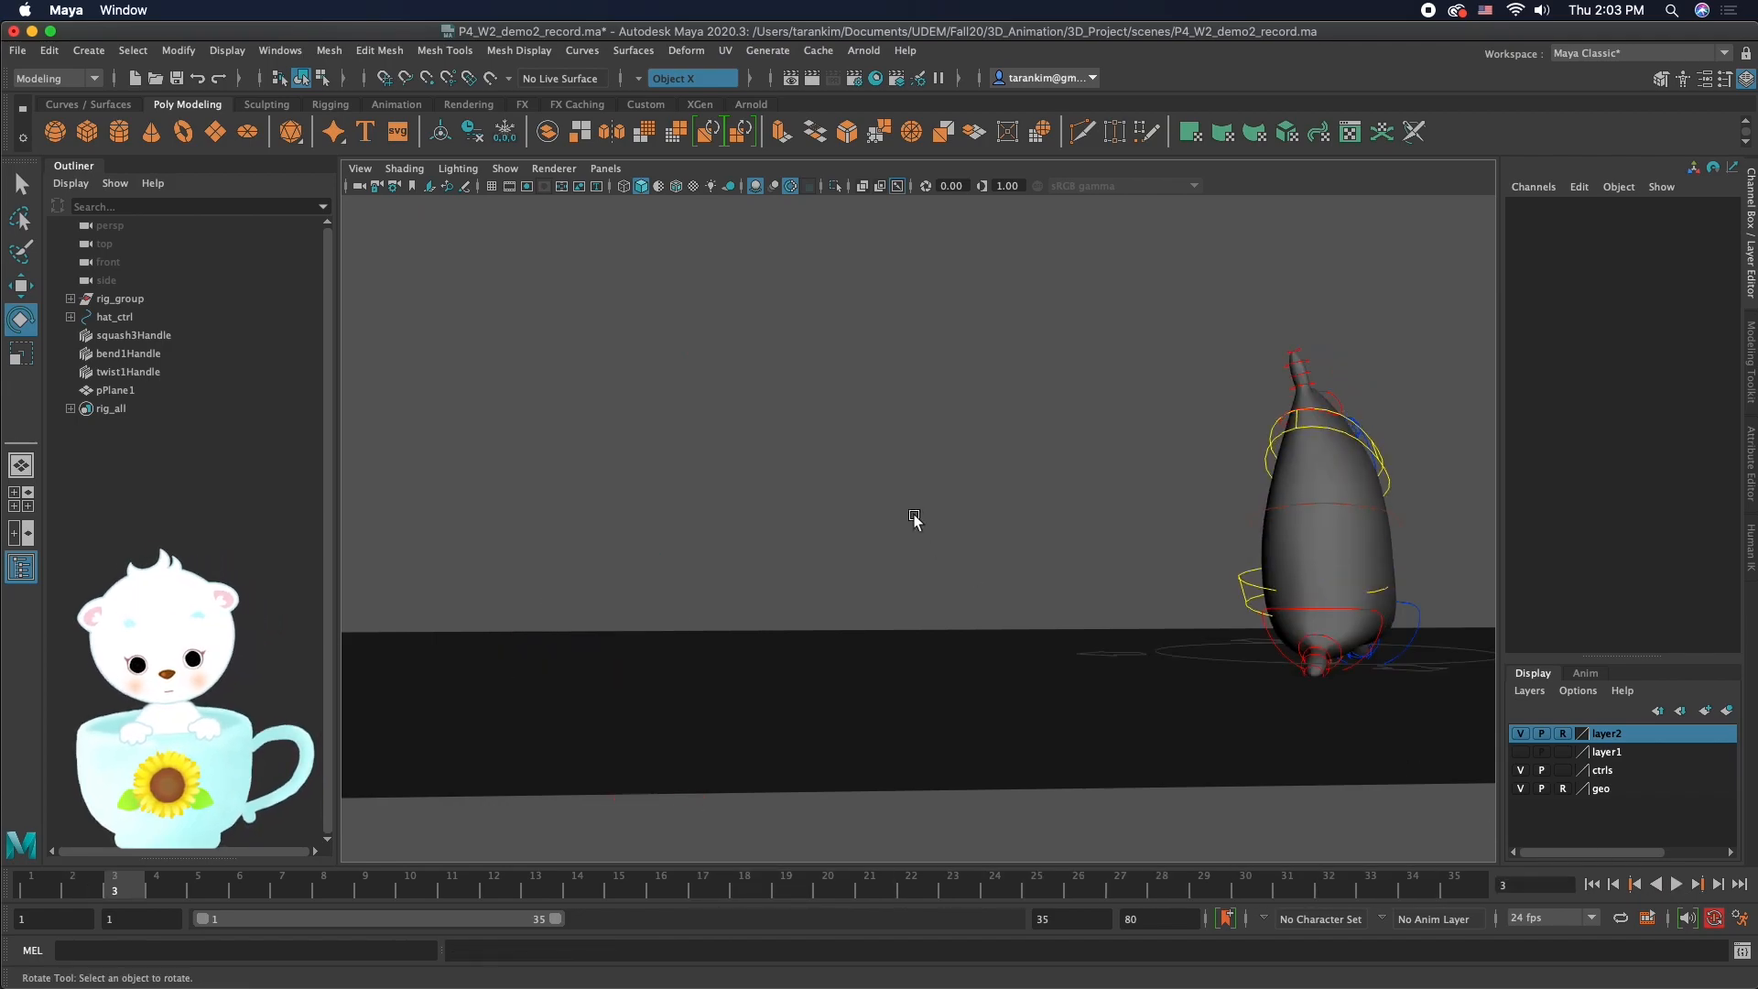
click(594, 879)
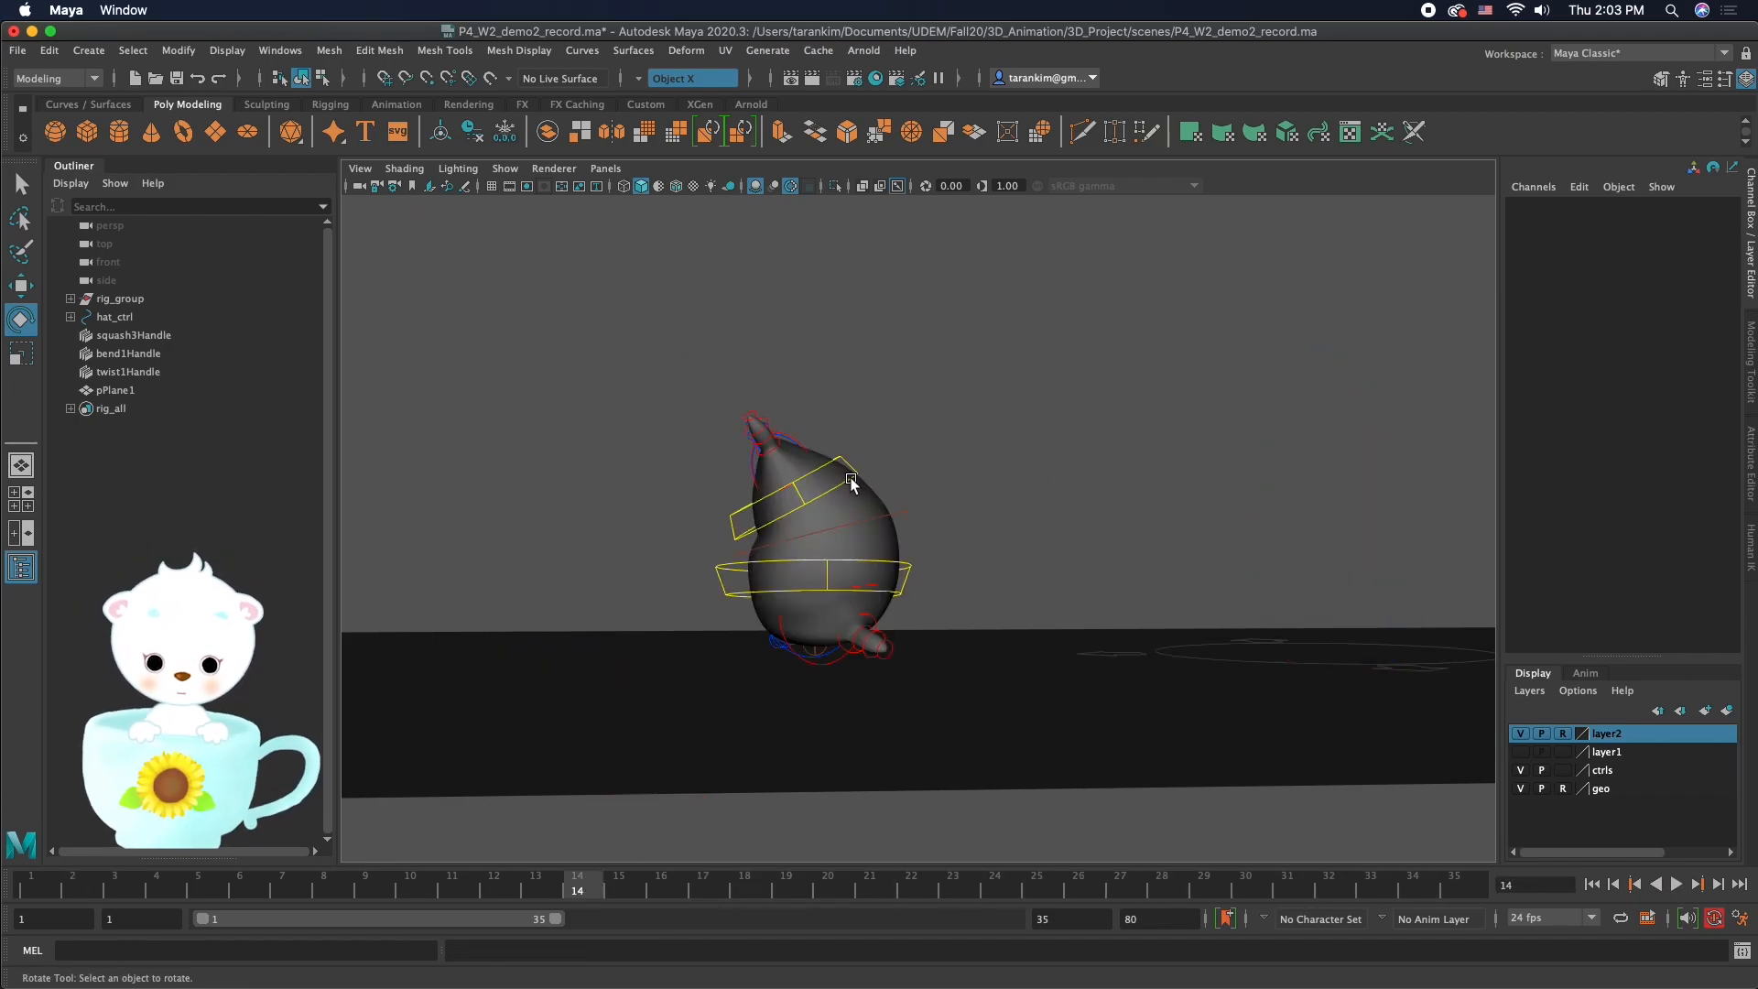
click(851, 483)
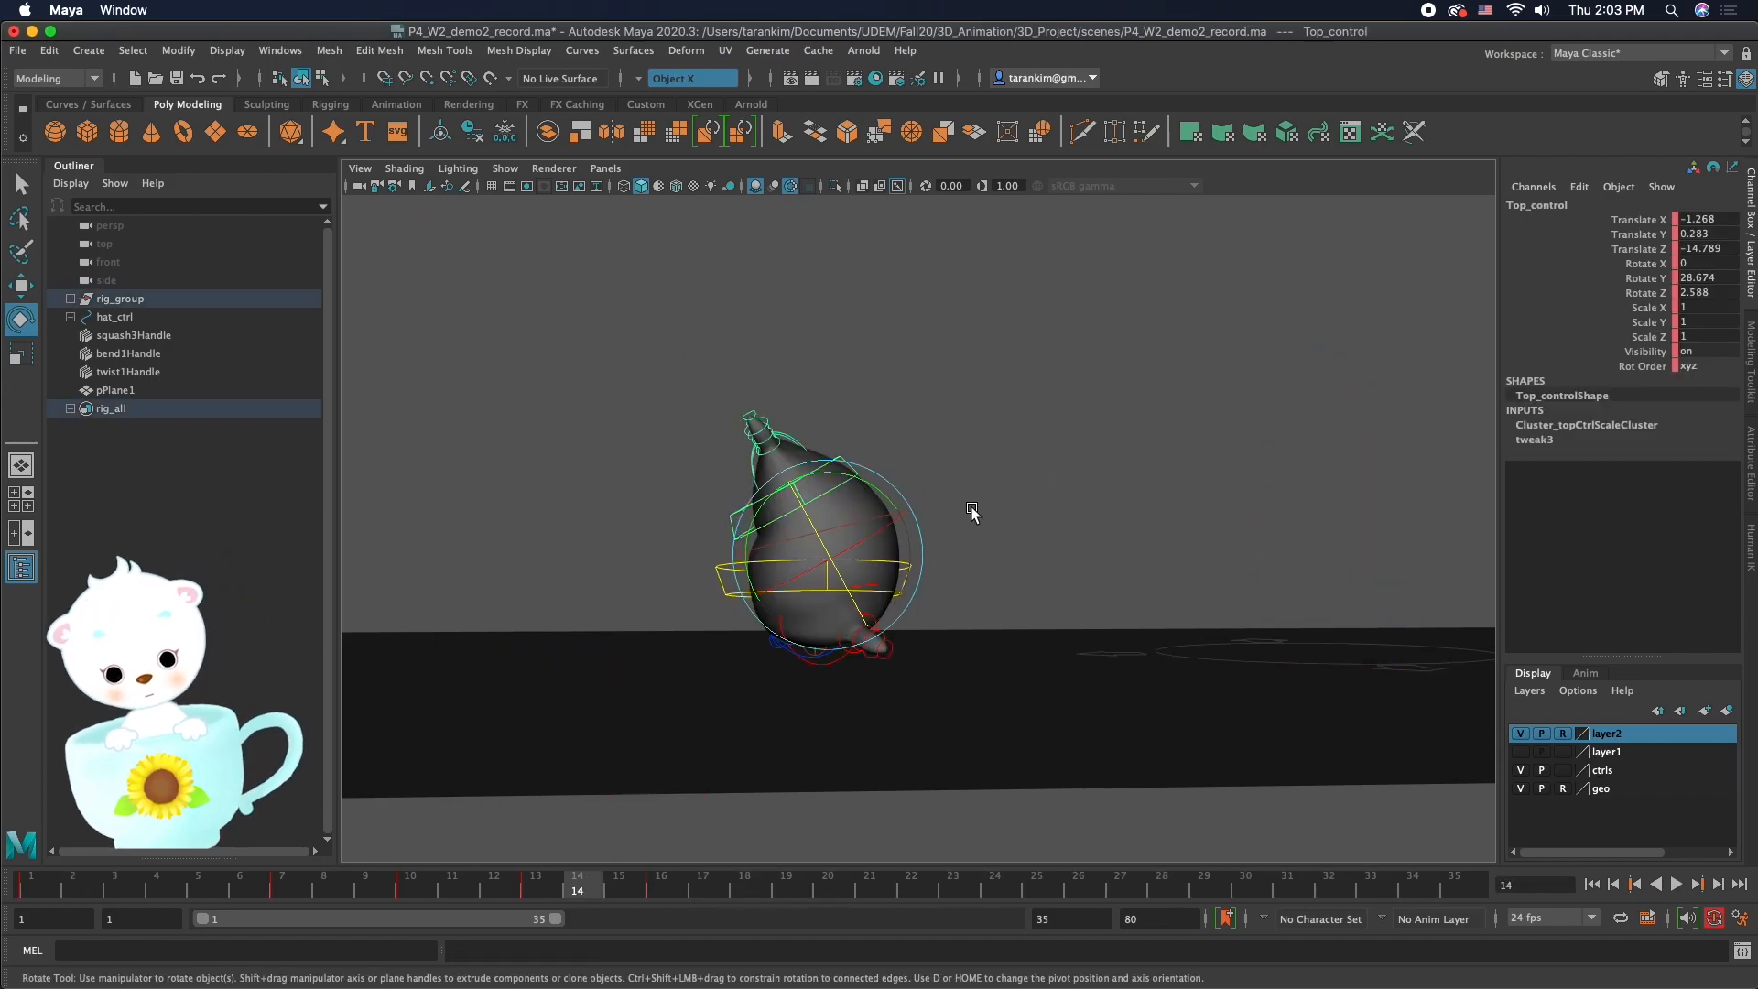
click(644, 872)
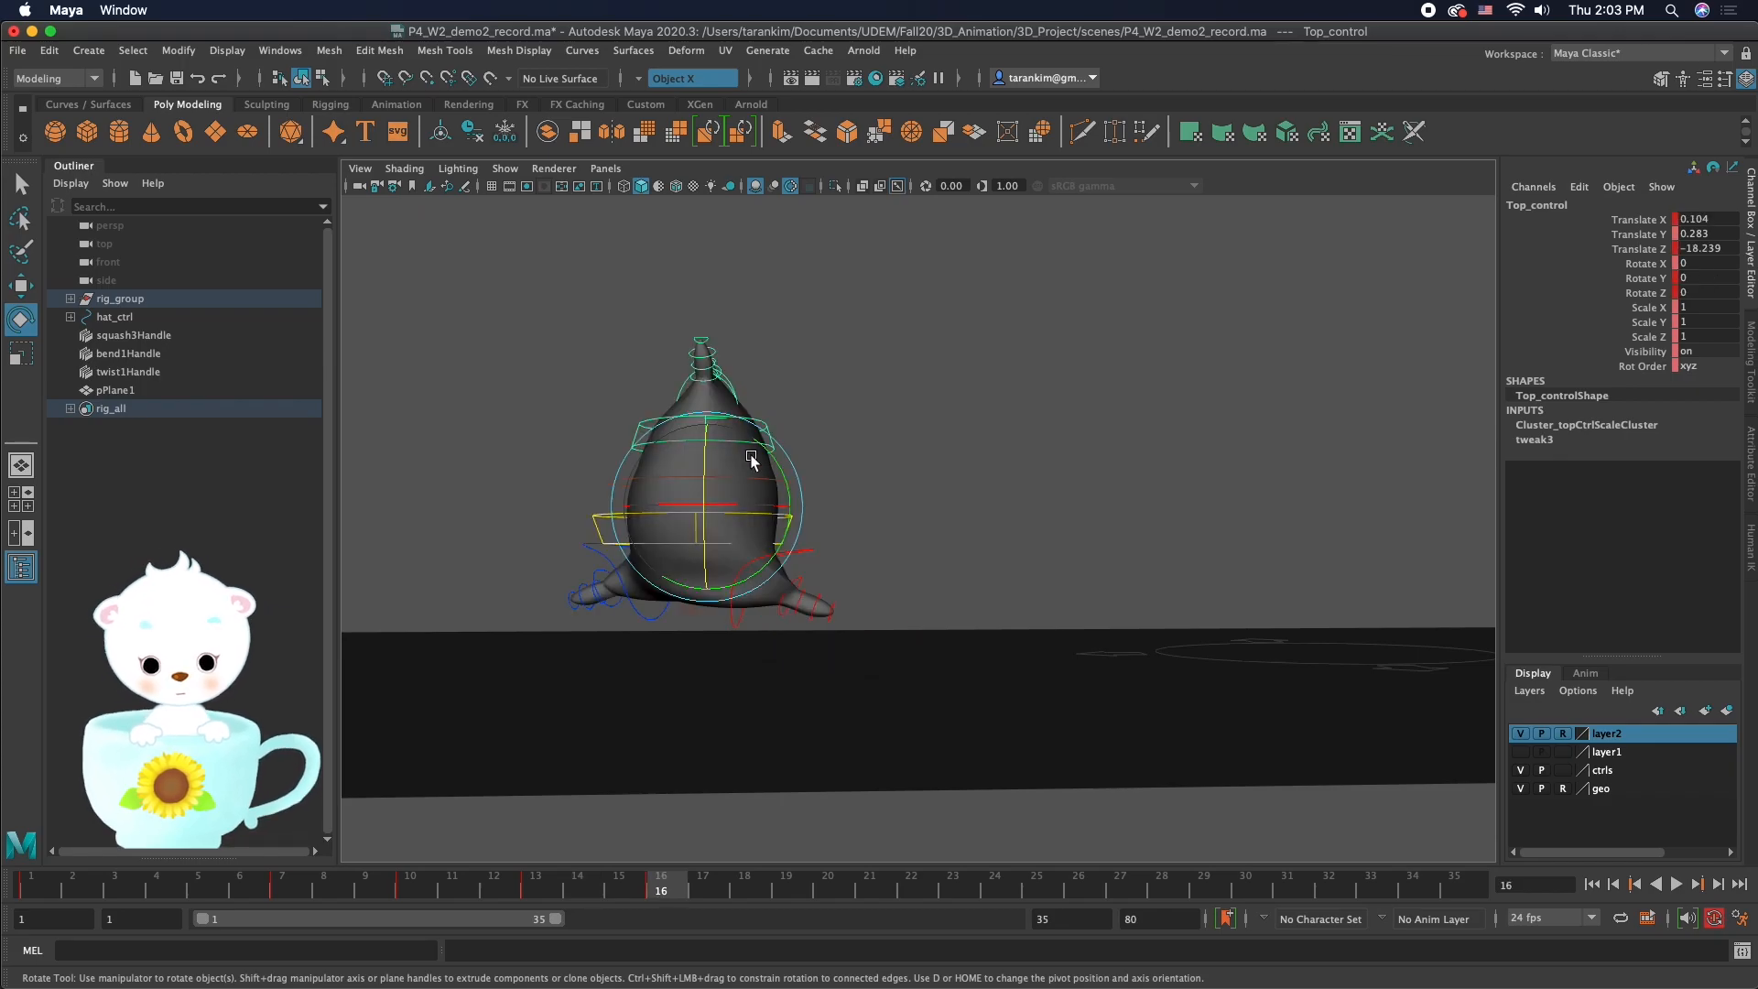
click(410, 888)
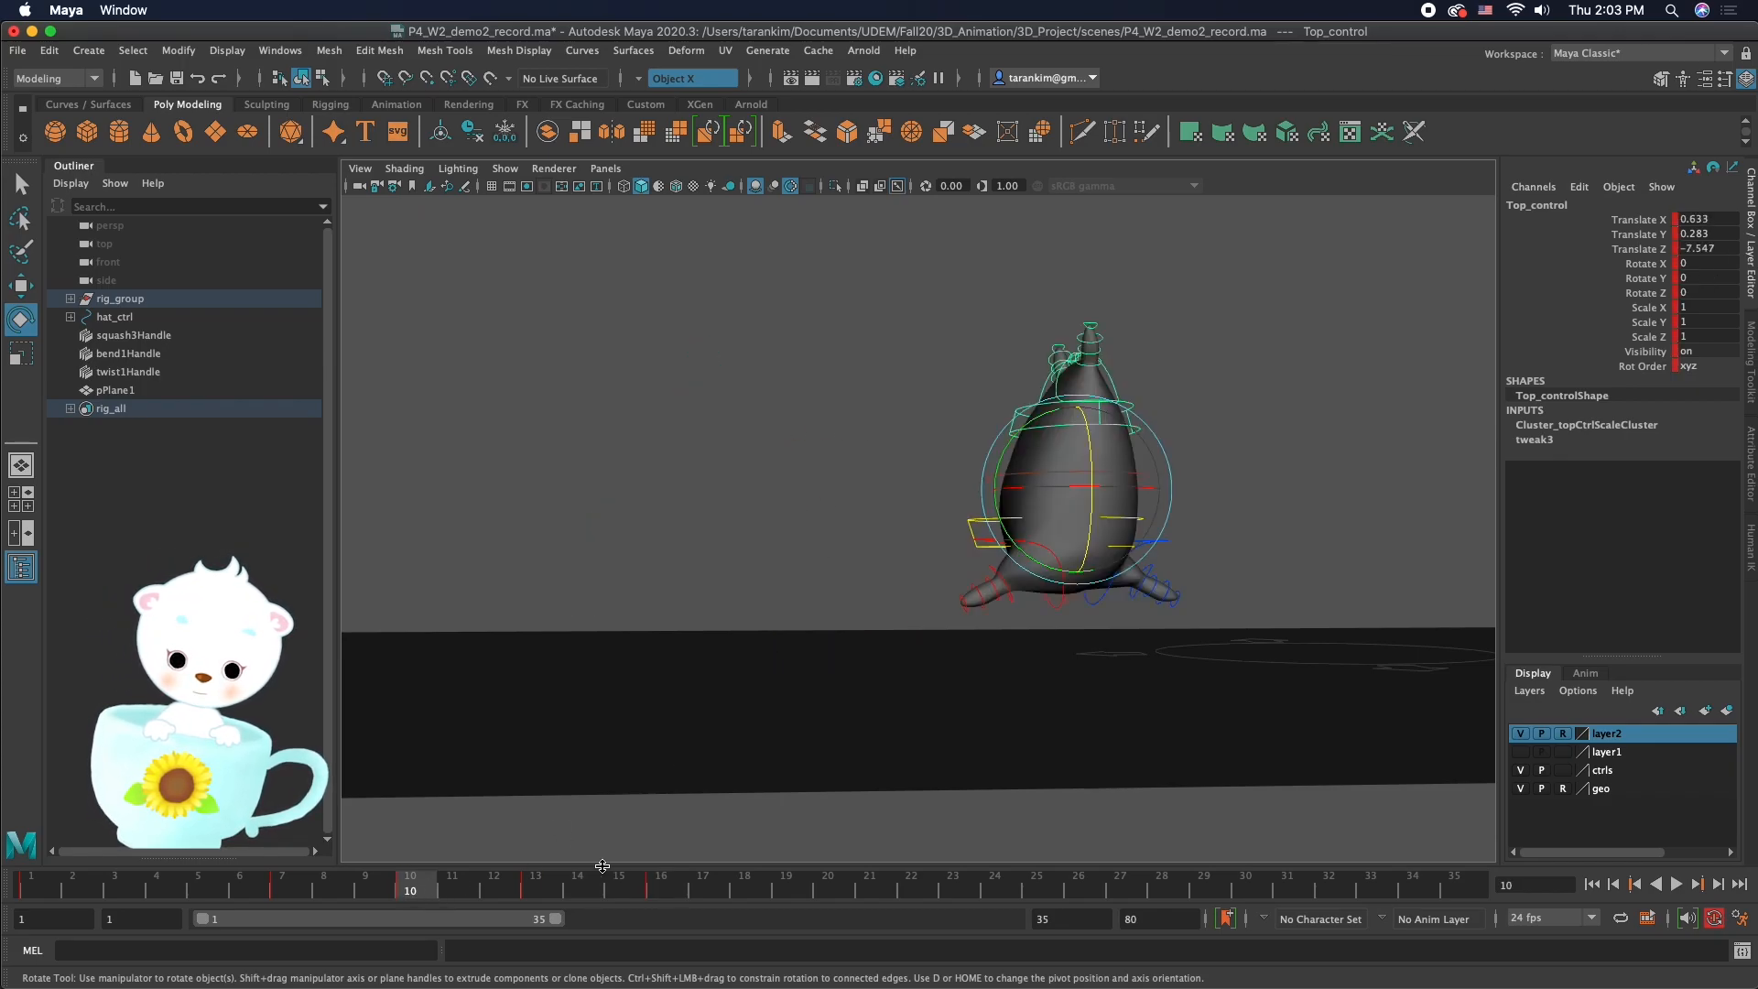
click(659, 893)
Step: Raise the top body control to about 0.42 in Translate X and lower the bottom body and bottom arm controls slightly
key(w)
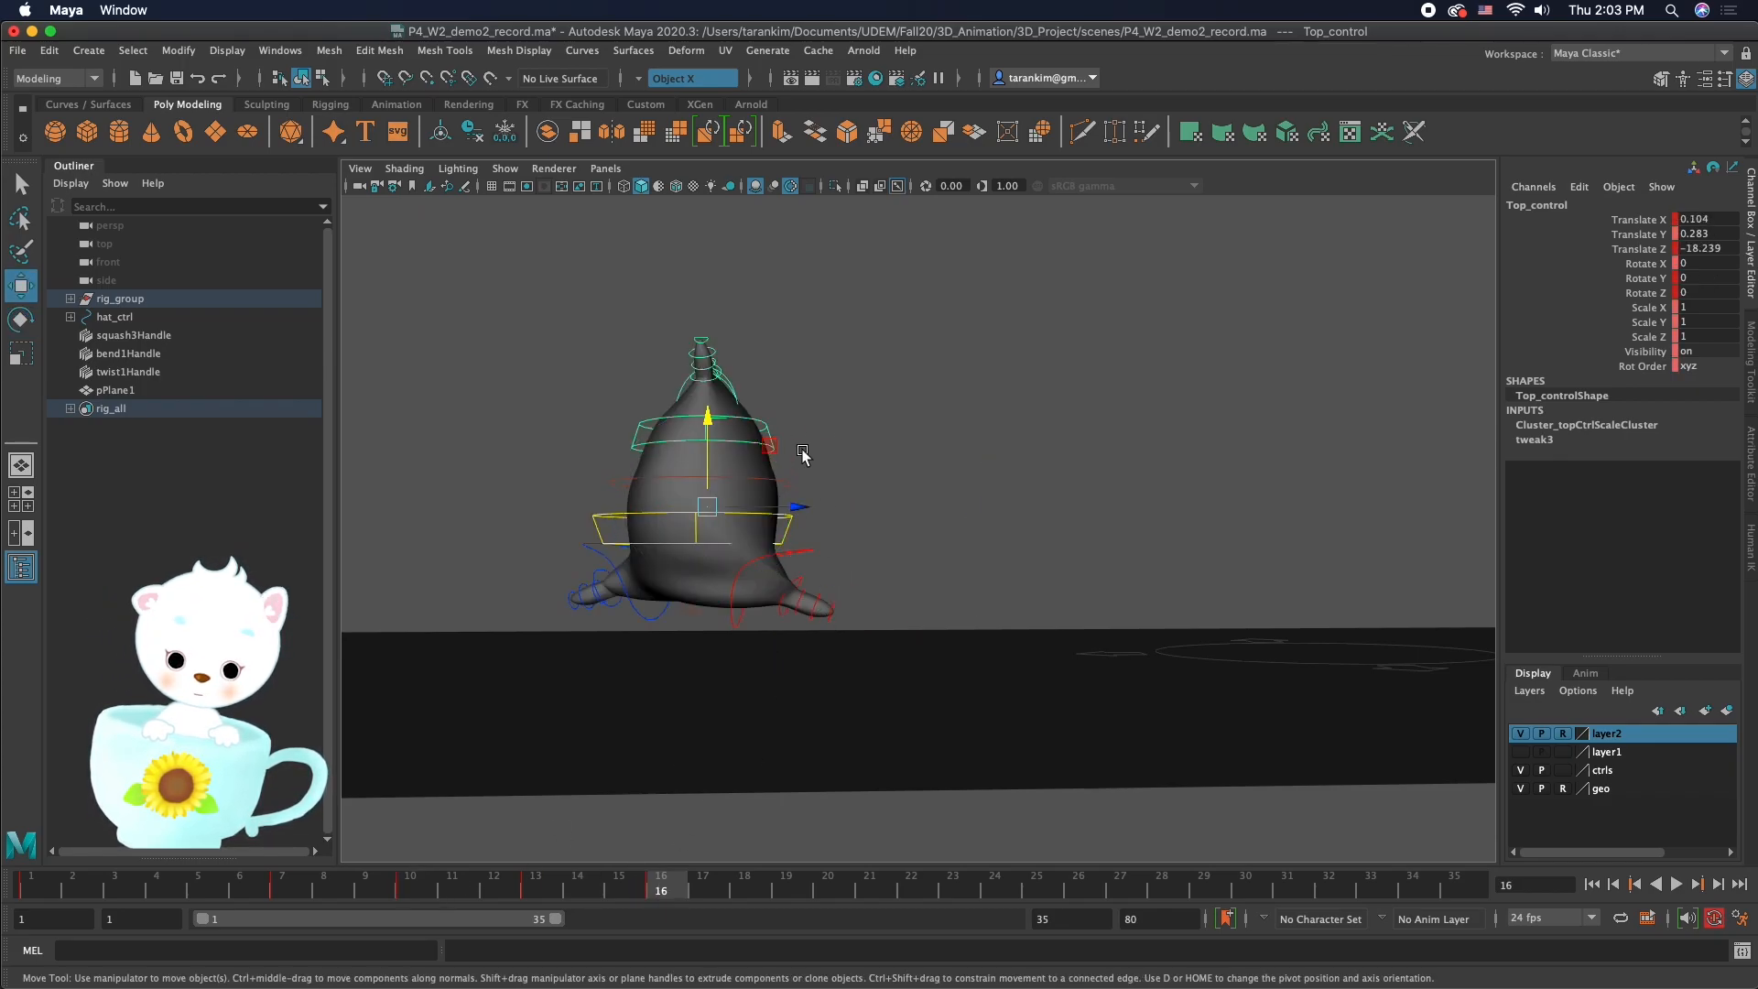
drag(710, 423, 711, 412)
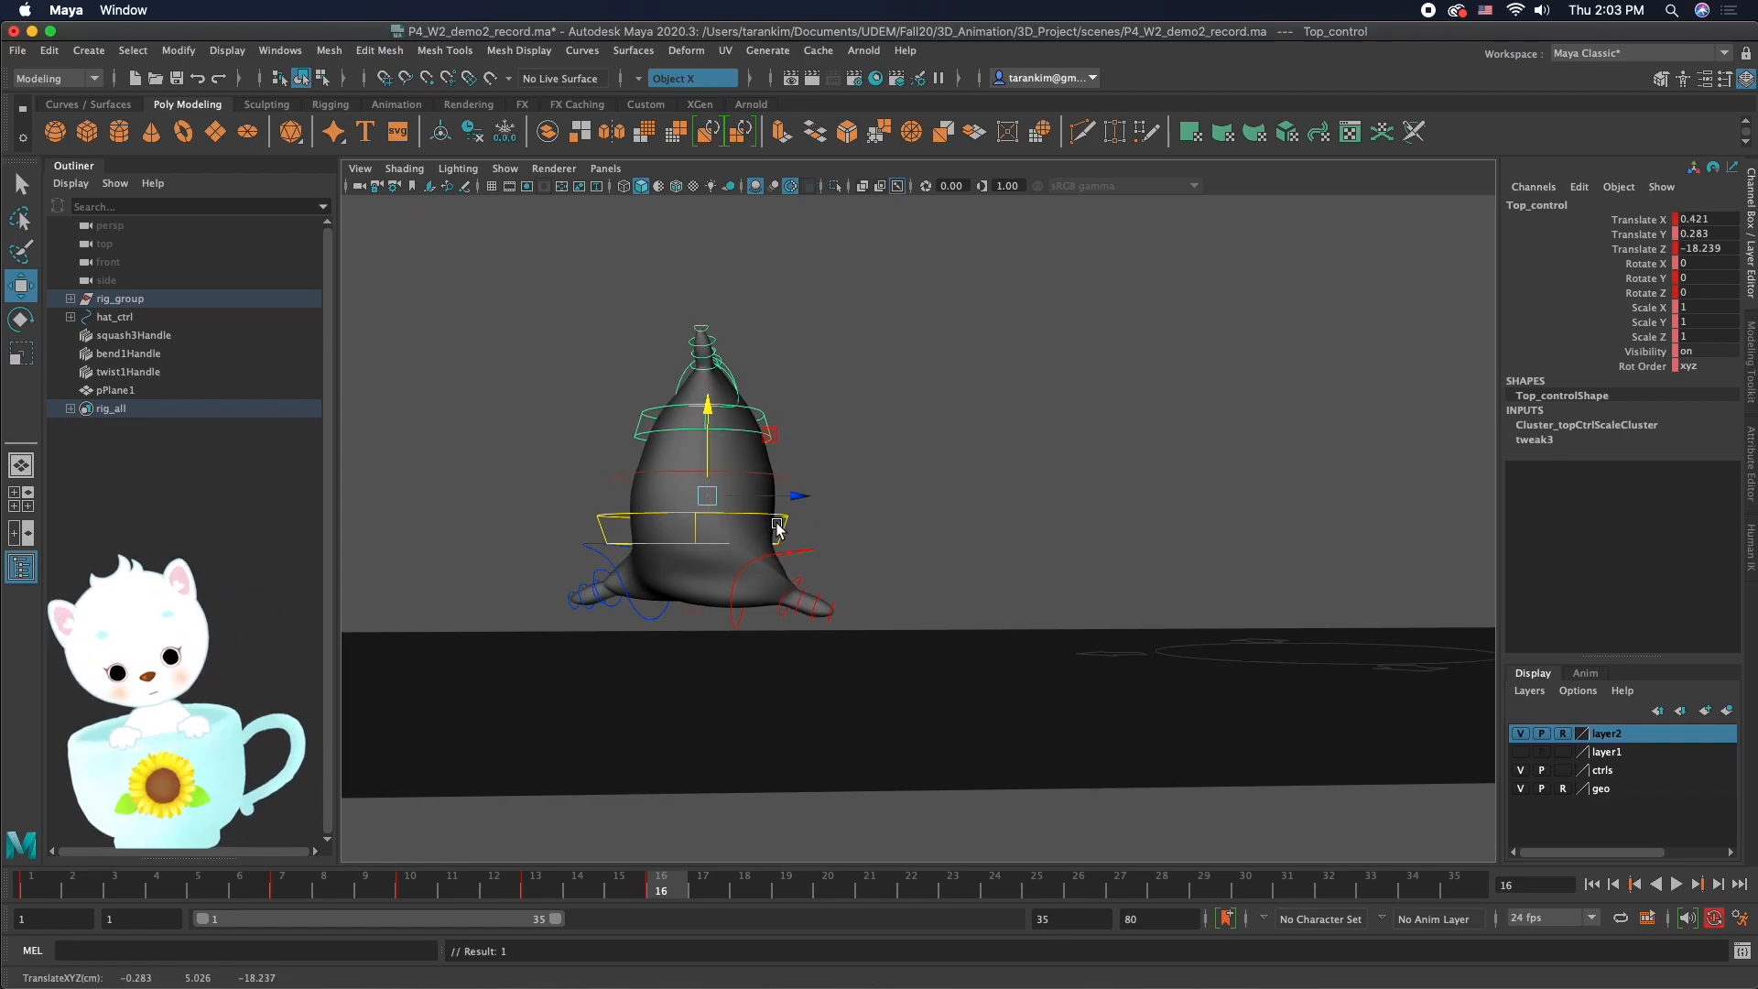
click(646, 612)
click(738, 624)
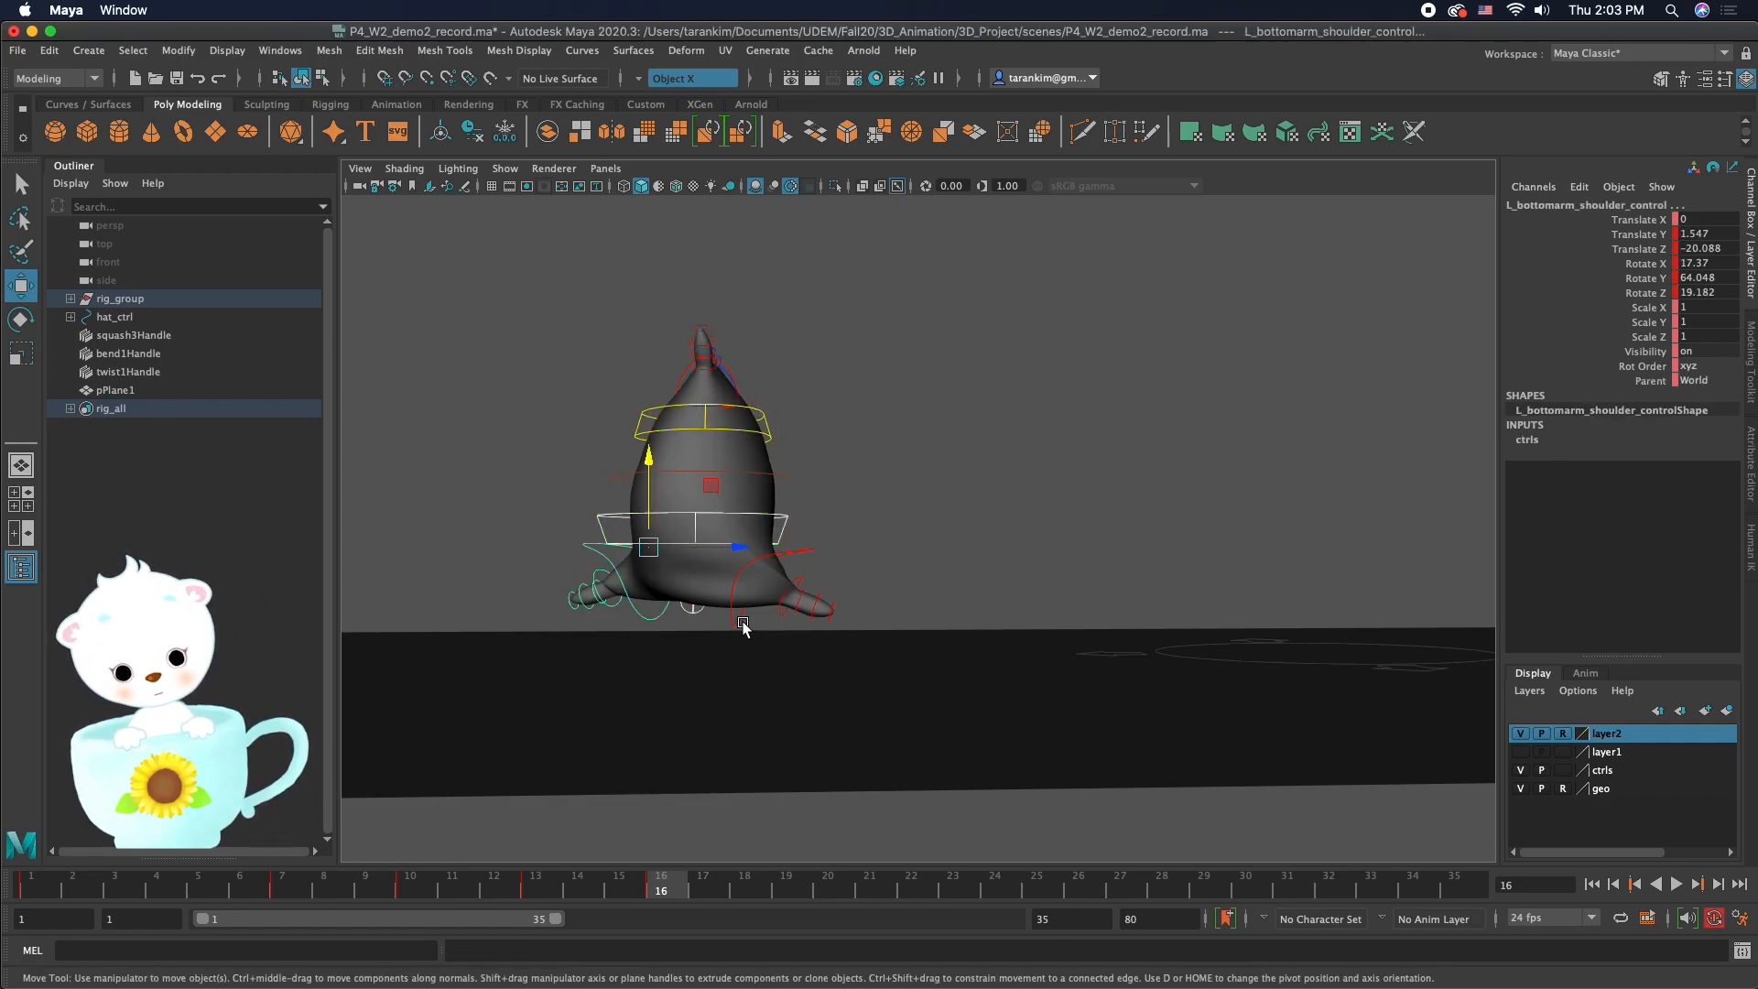
drag(740, 468, 743, 473)
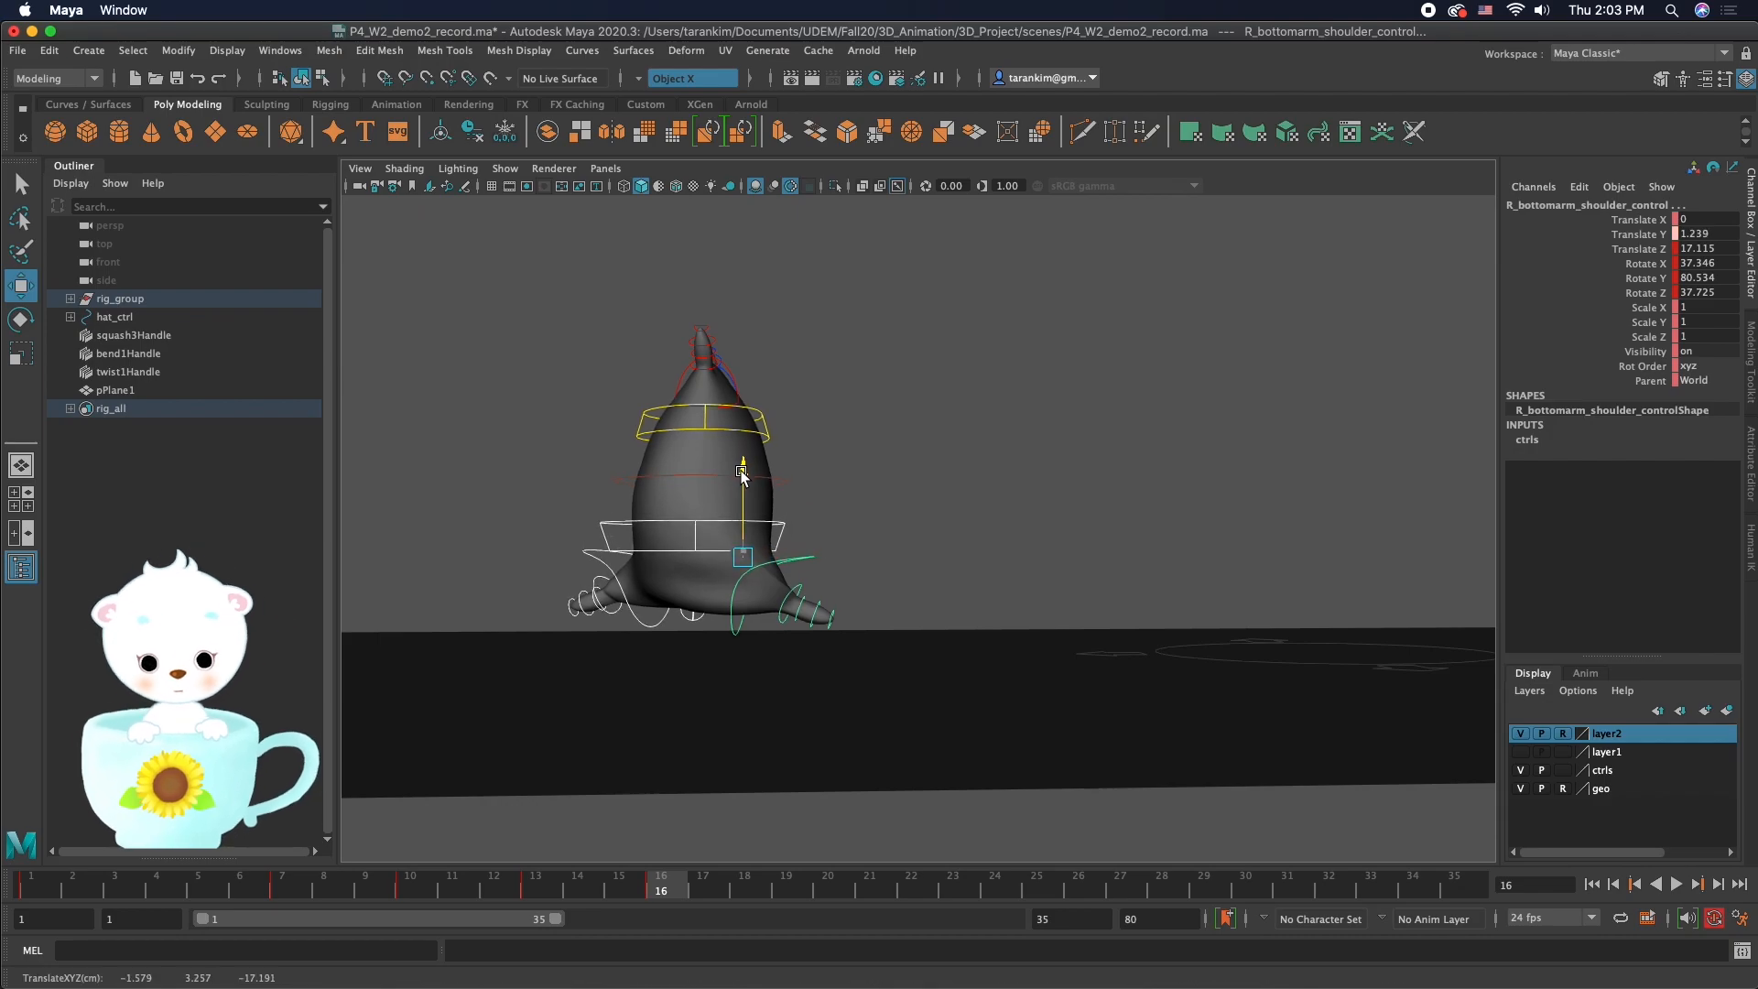
Step: Tilt the top body control to about -25 in Rotate Y with a slight twist, and turn the bottom body control to about 5.5 in Rotate X
click(766, 434)
key(e)
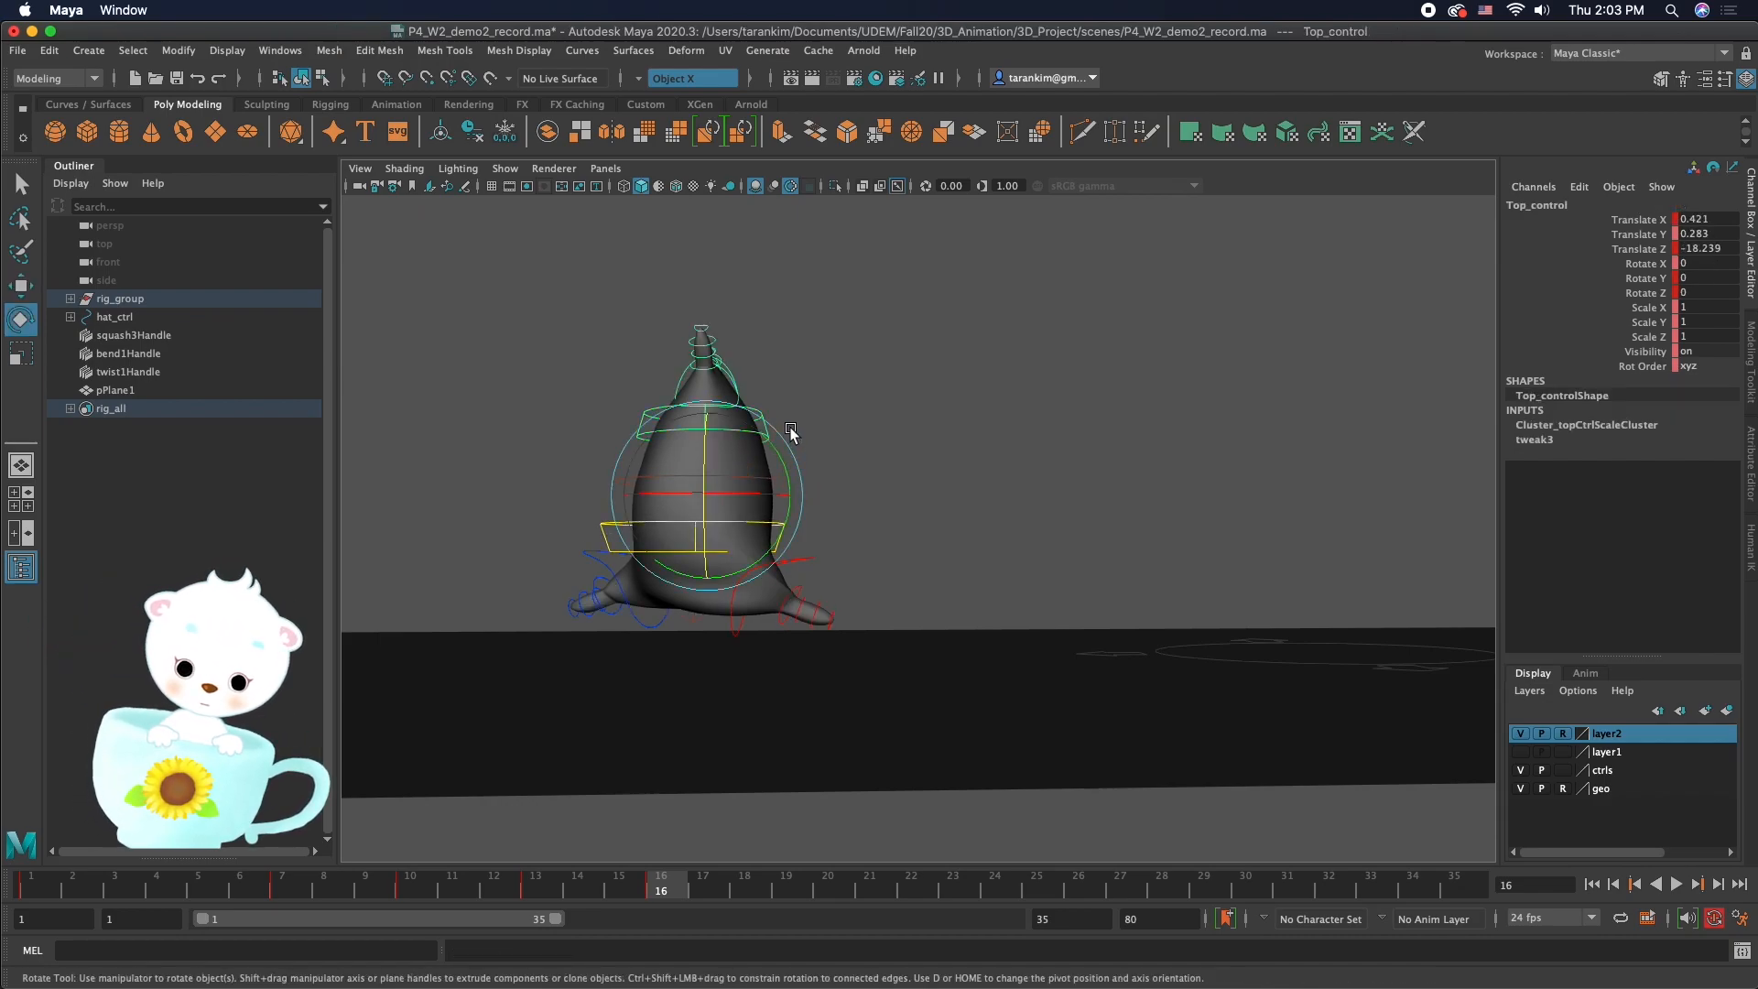
drag(775, 461, 832, 557)
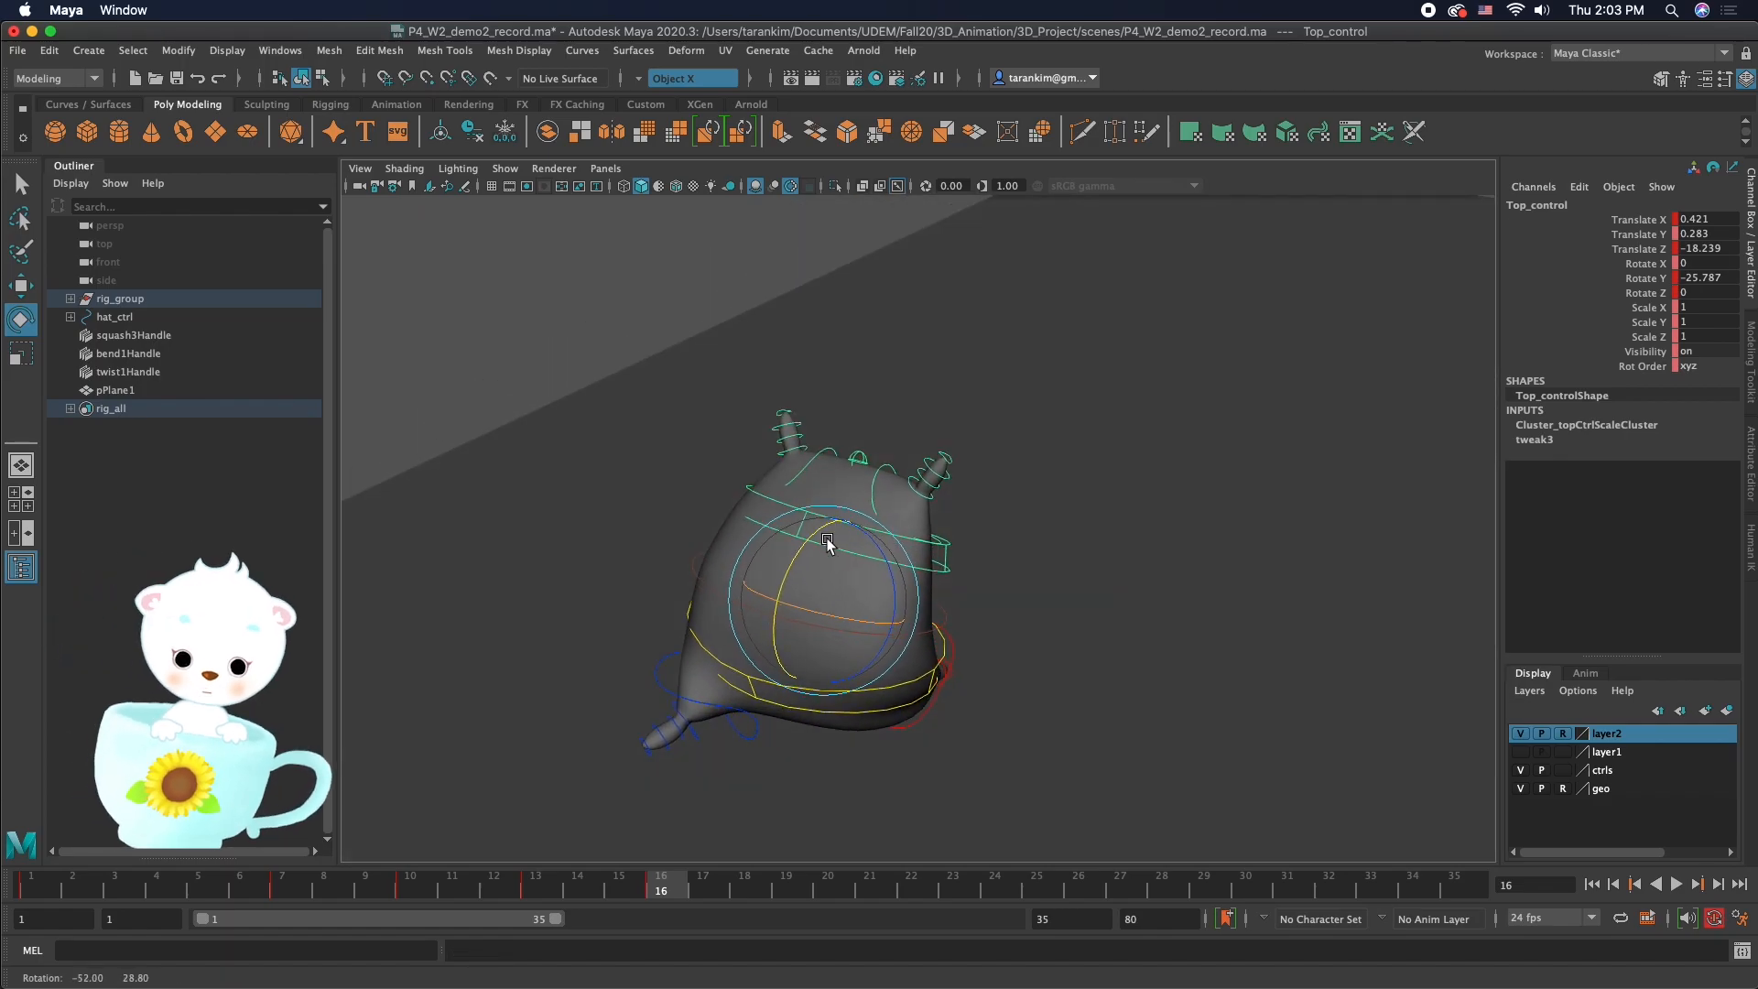
key(ctrl+z)
click(837, 700)
drag(786, 627, 799, 626)
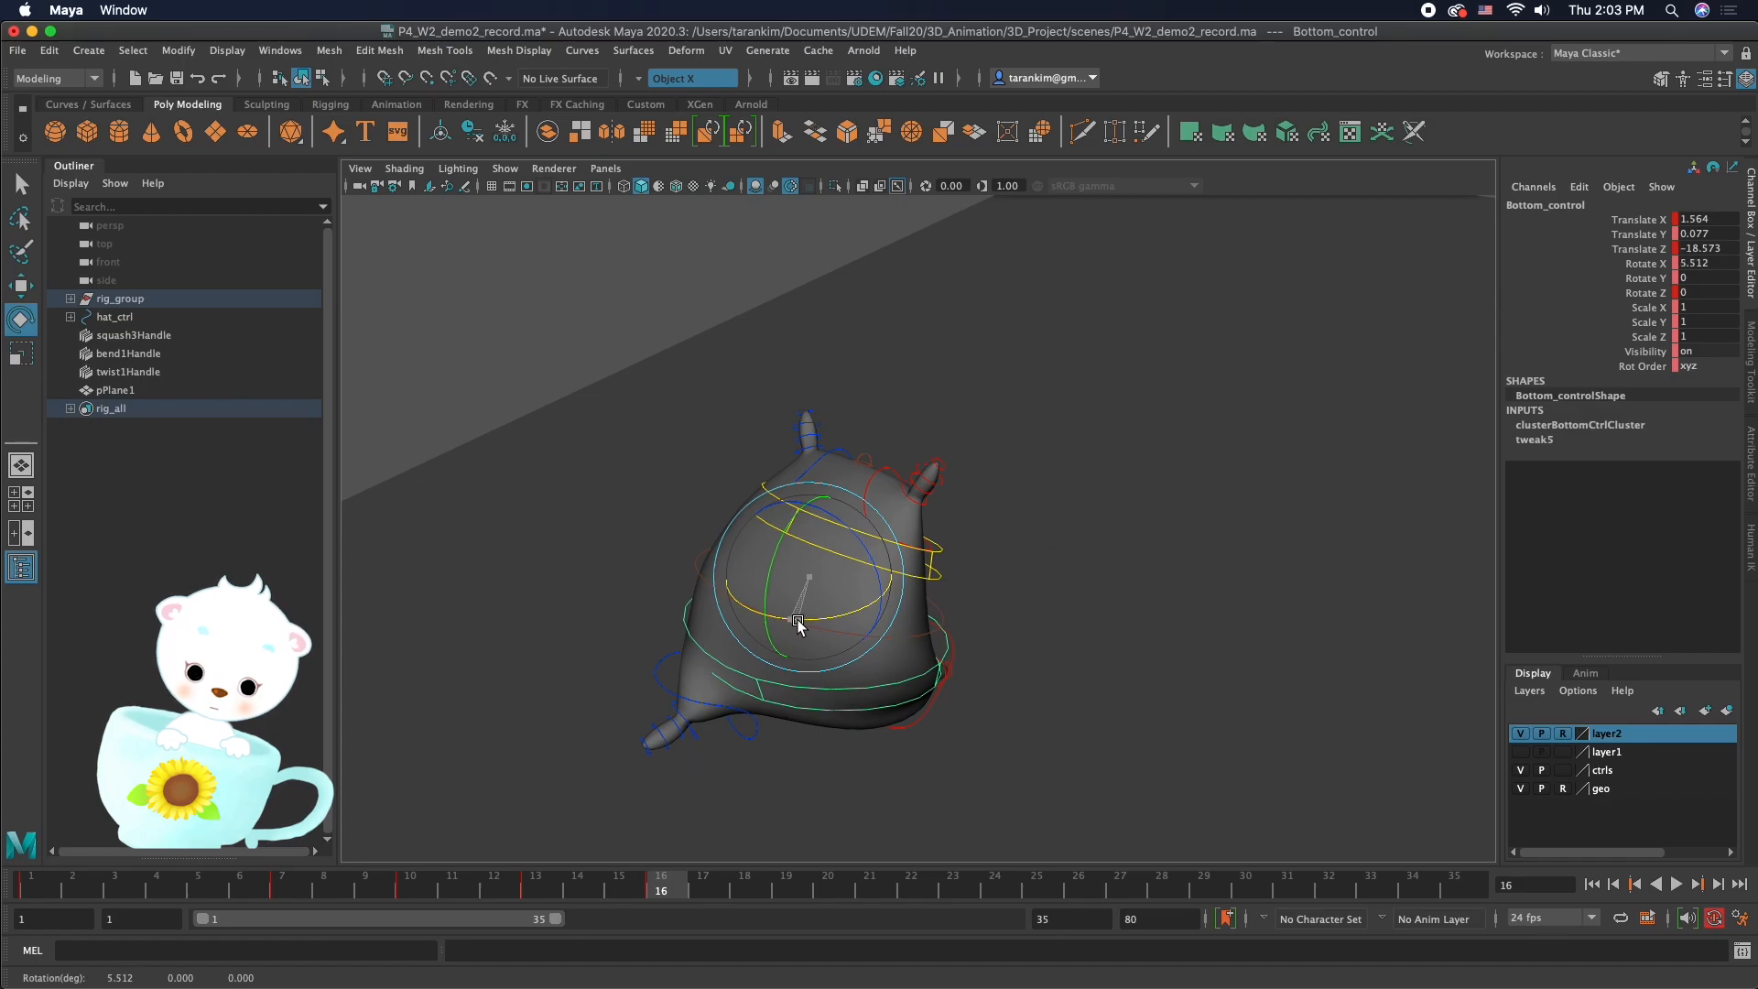
Step: Rotate the left bottom arm shoulder control to about 29.4, 74.6 and 31.9 in Rotate X, Y and Z
alt+drag(808, 684, 934, 714)
alt+drag(946, 800, 1052, 741)
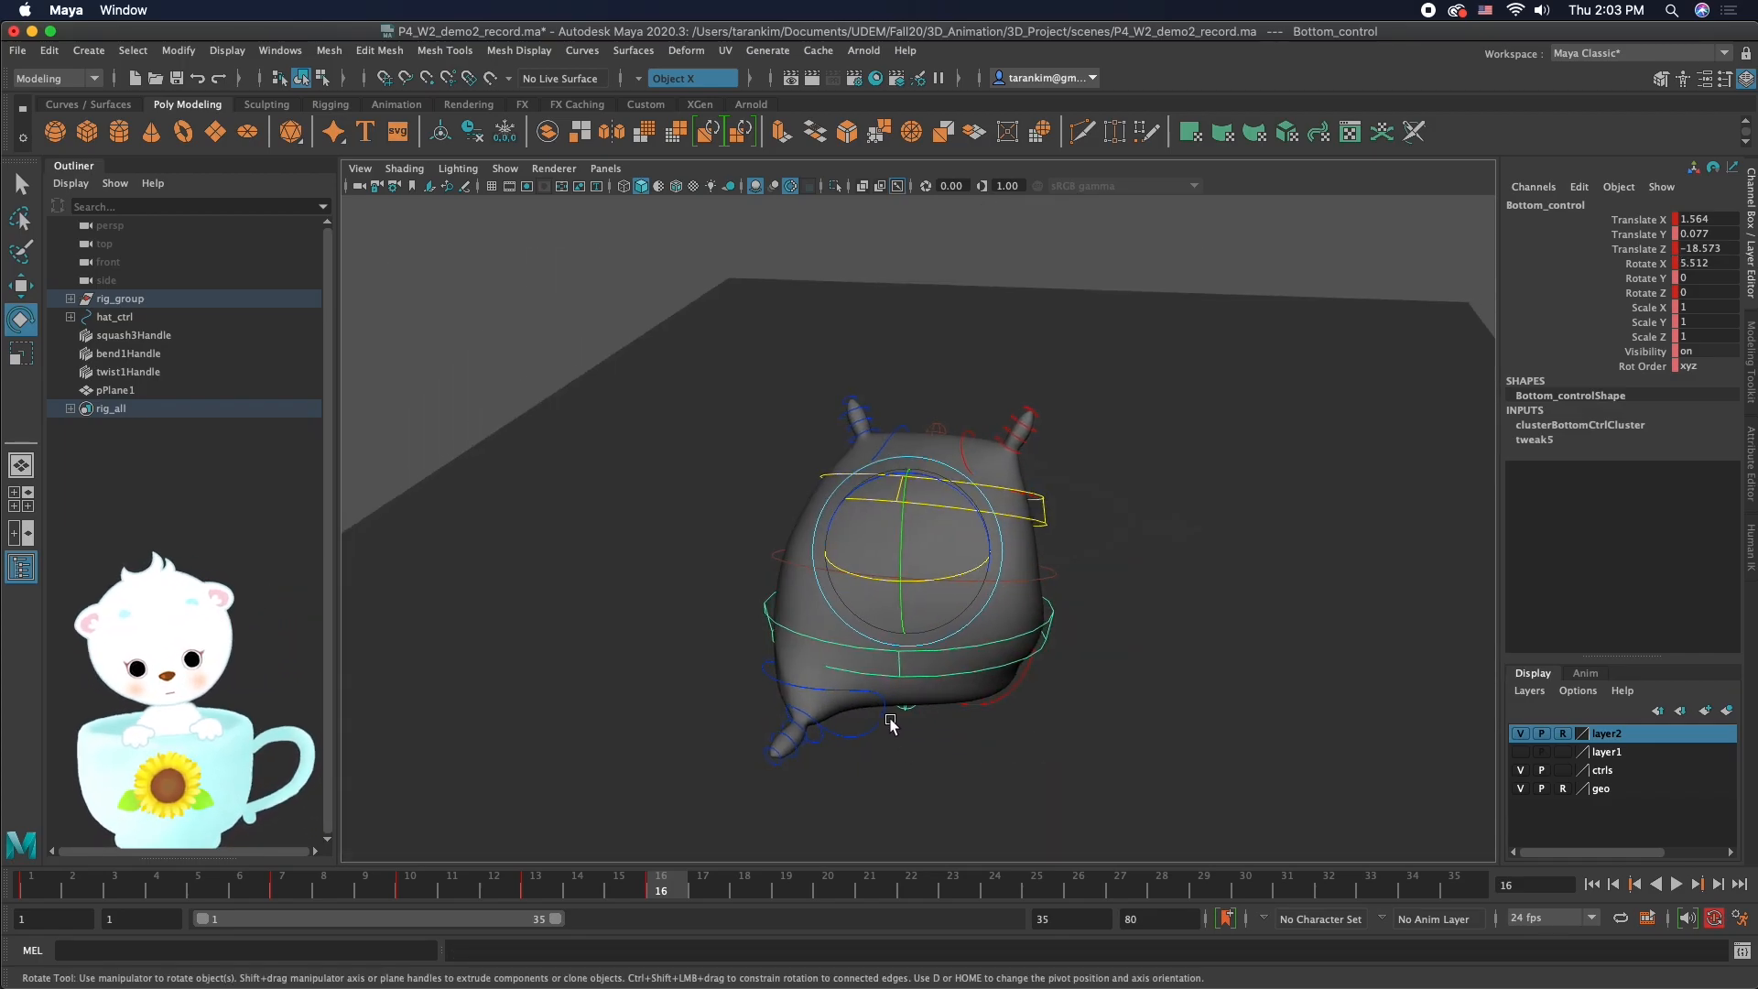
click(874, 730)
drag(856, 687, 871, 685)
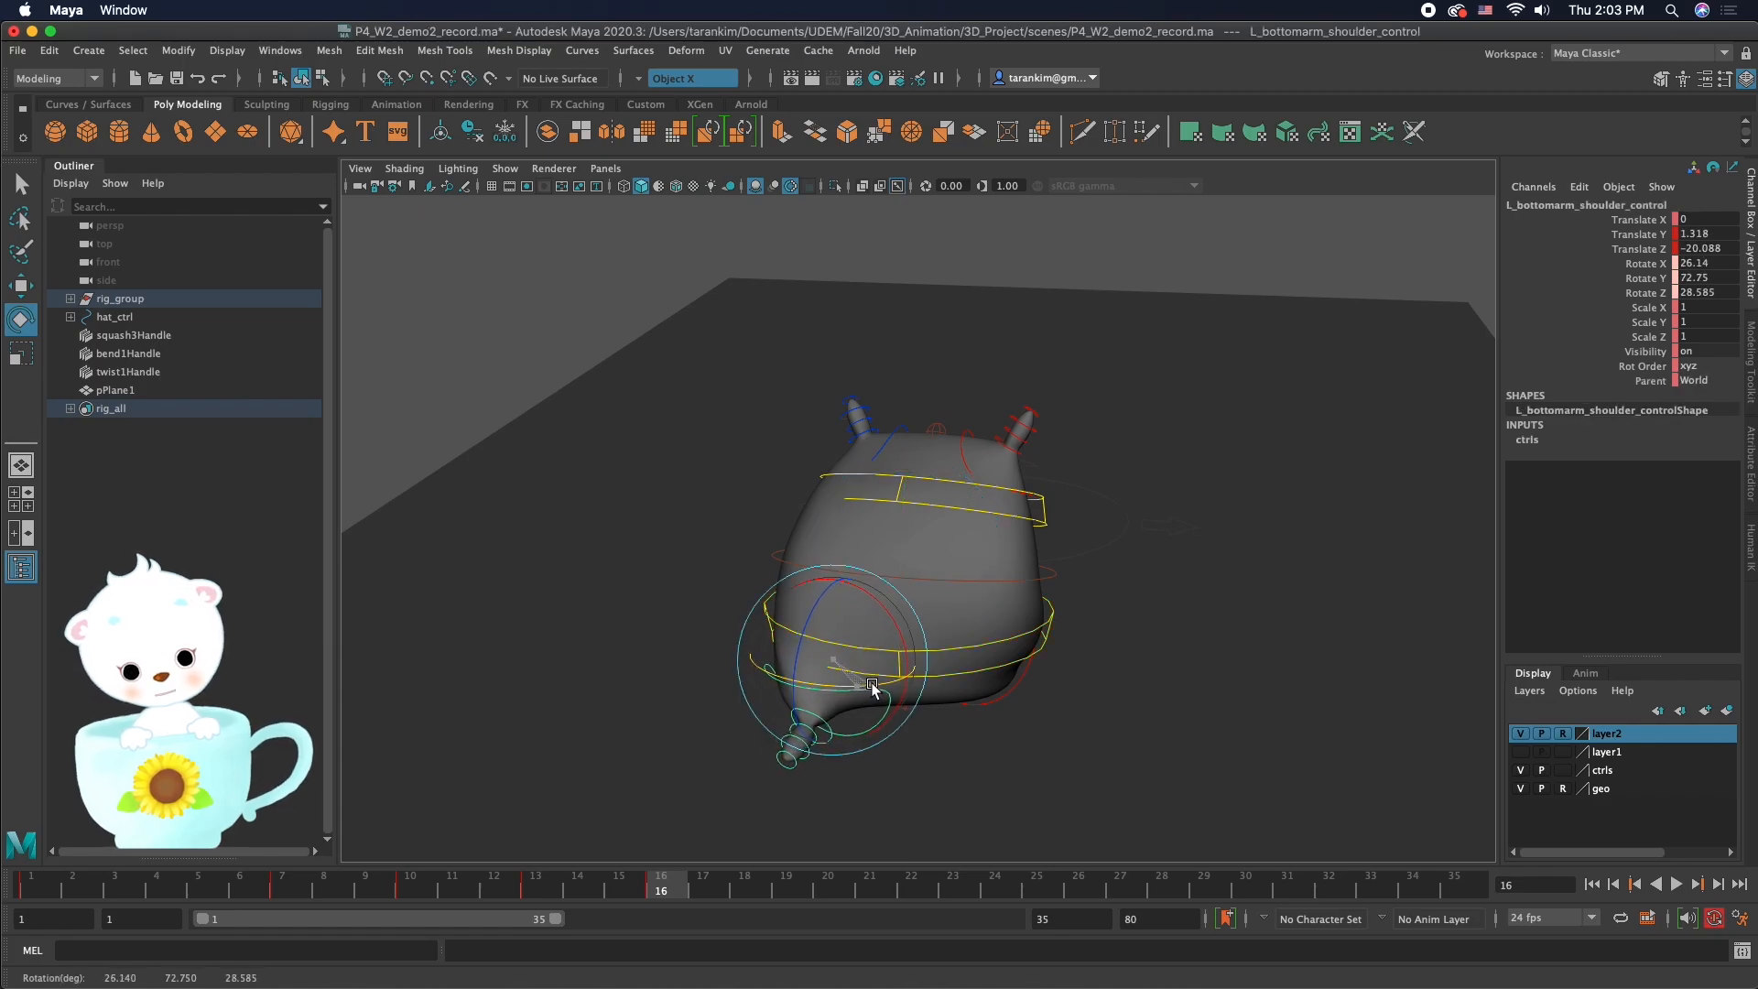
Step: Adjust the rotation at the sack's base slightly, select the top body control and play the animation to check the frame 16 pose
alt+drag(992, 698, 1026, 706)
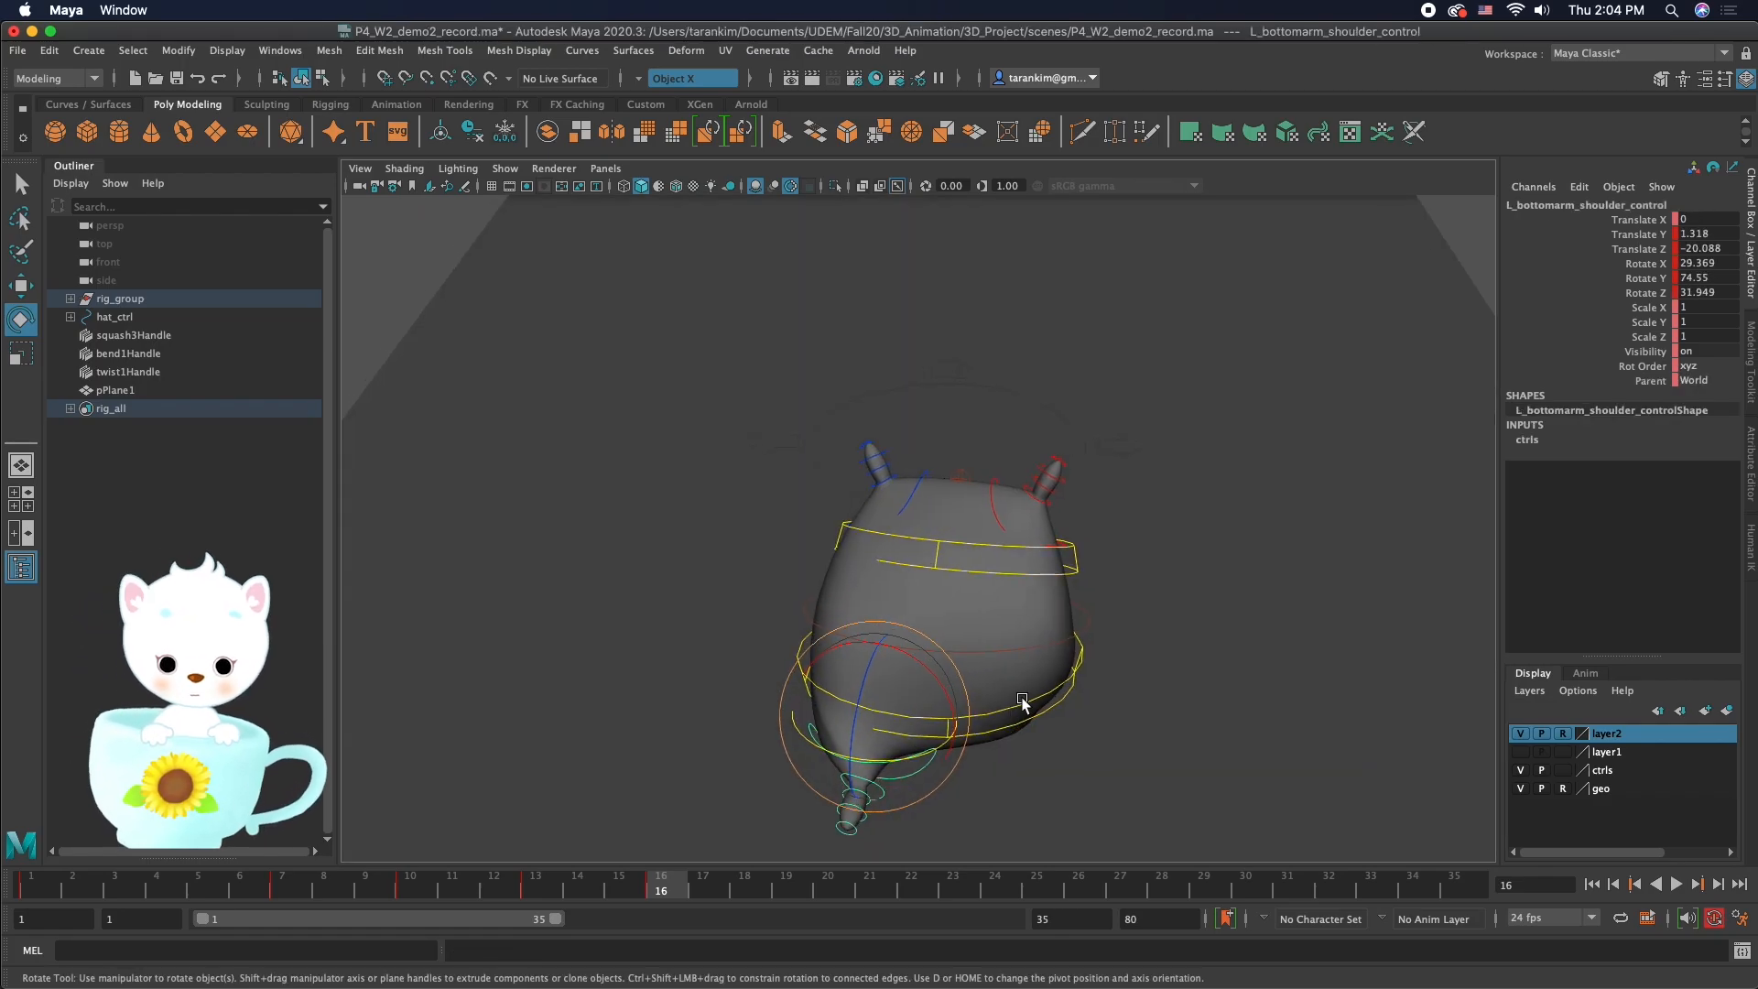
click(1020, 707)
drag(968, 646, 973, 647)
click(1080, 652)
alt+drag(1112, 696, 943, 641)
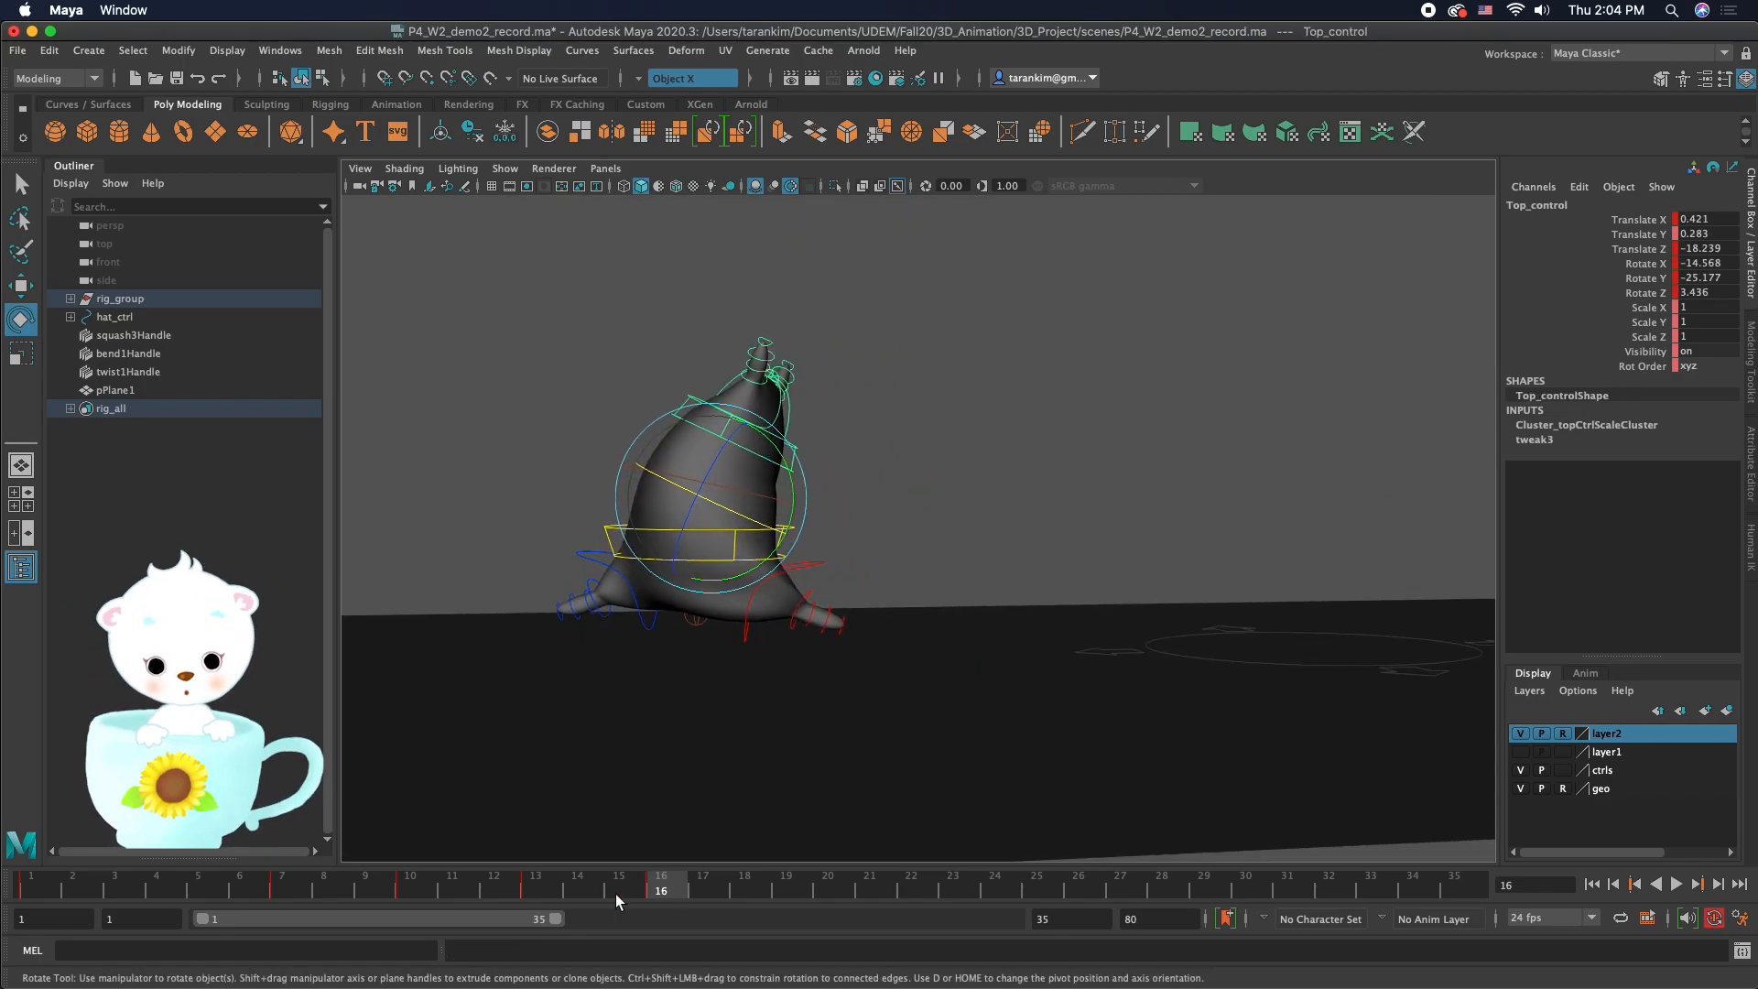
key(alt+v)
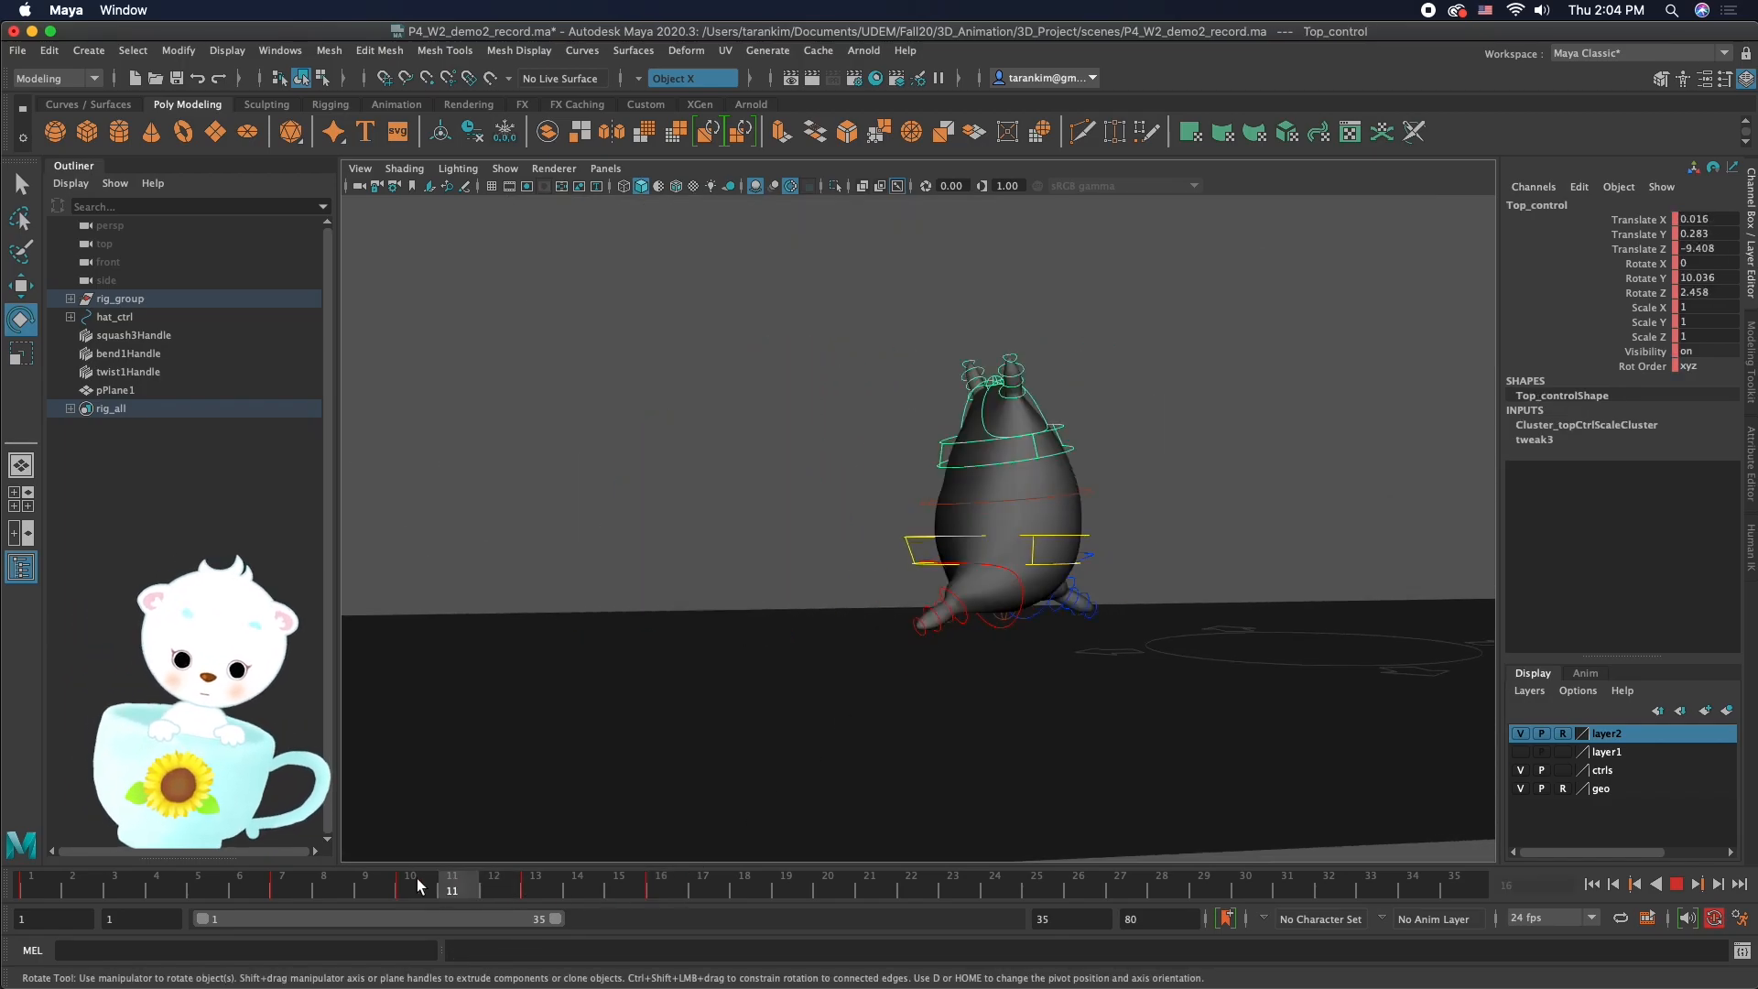
Step: At frame 10, tilt the top body control slightly and shift the bottom body control to about -8.08 in Translate Z
click(386, 882)
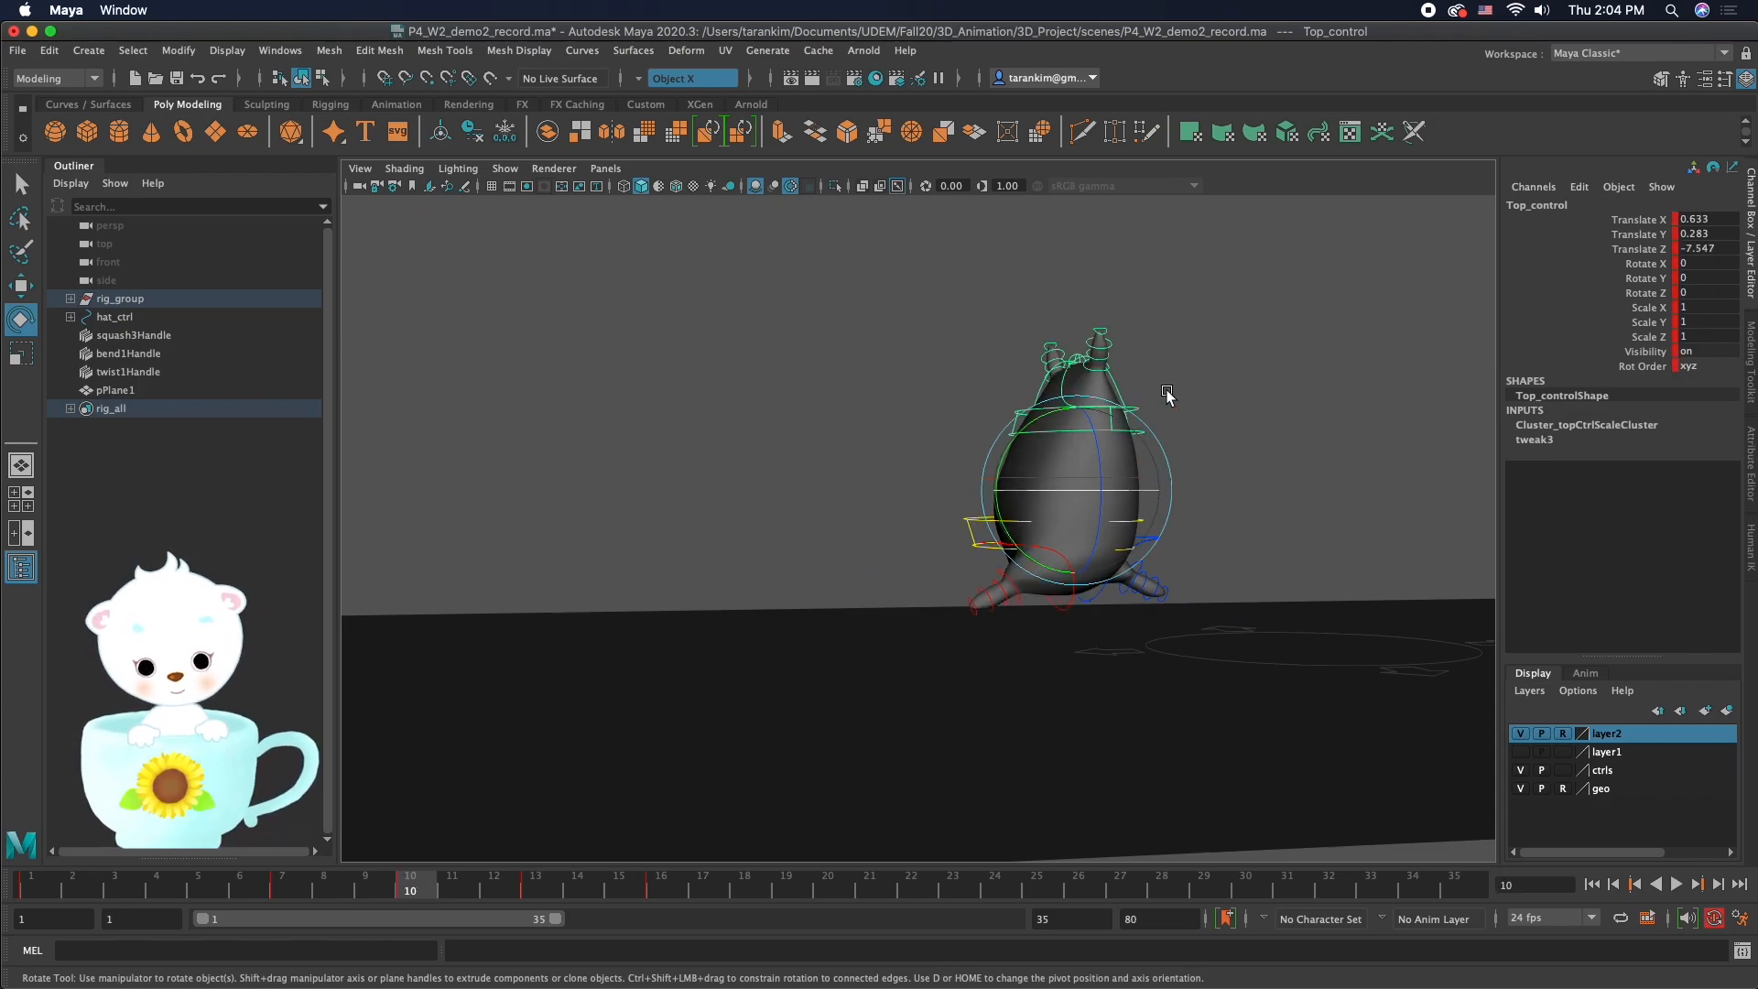
drag(1027, 425, 1053, 420)
alt+drag(1316, 451, 1263, 443)
click(1263, 483)
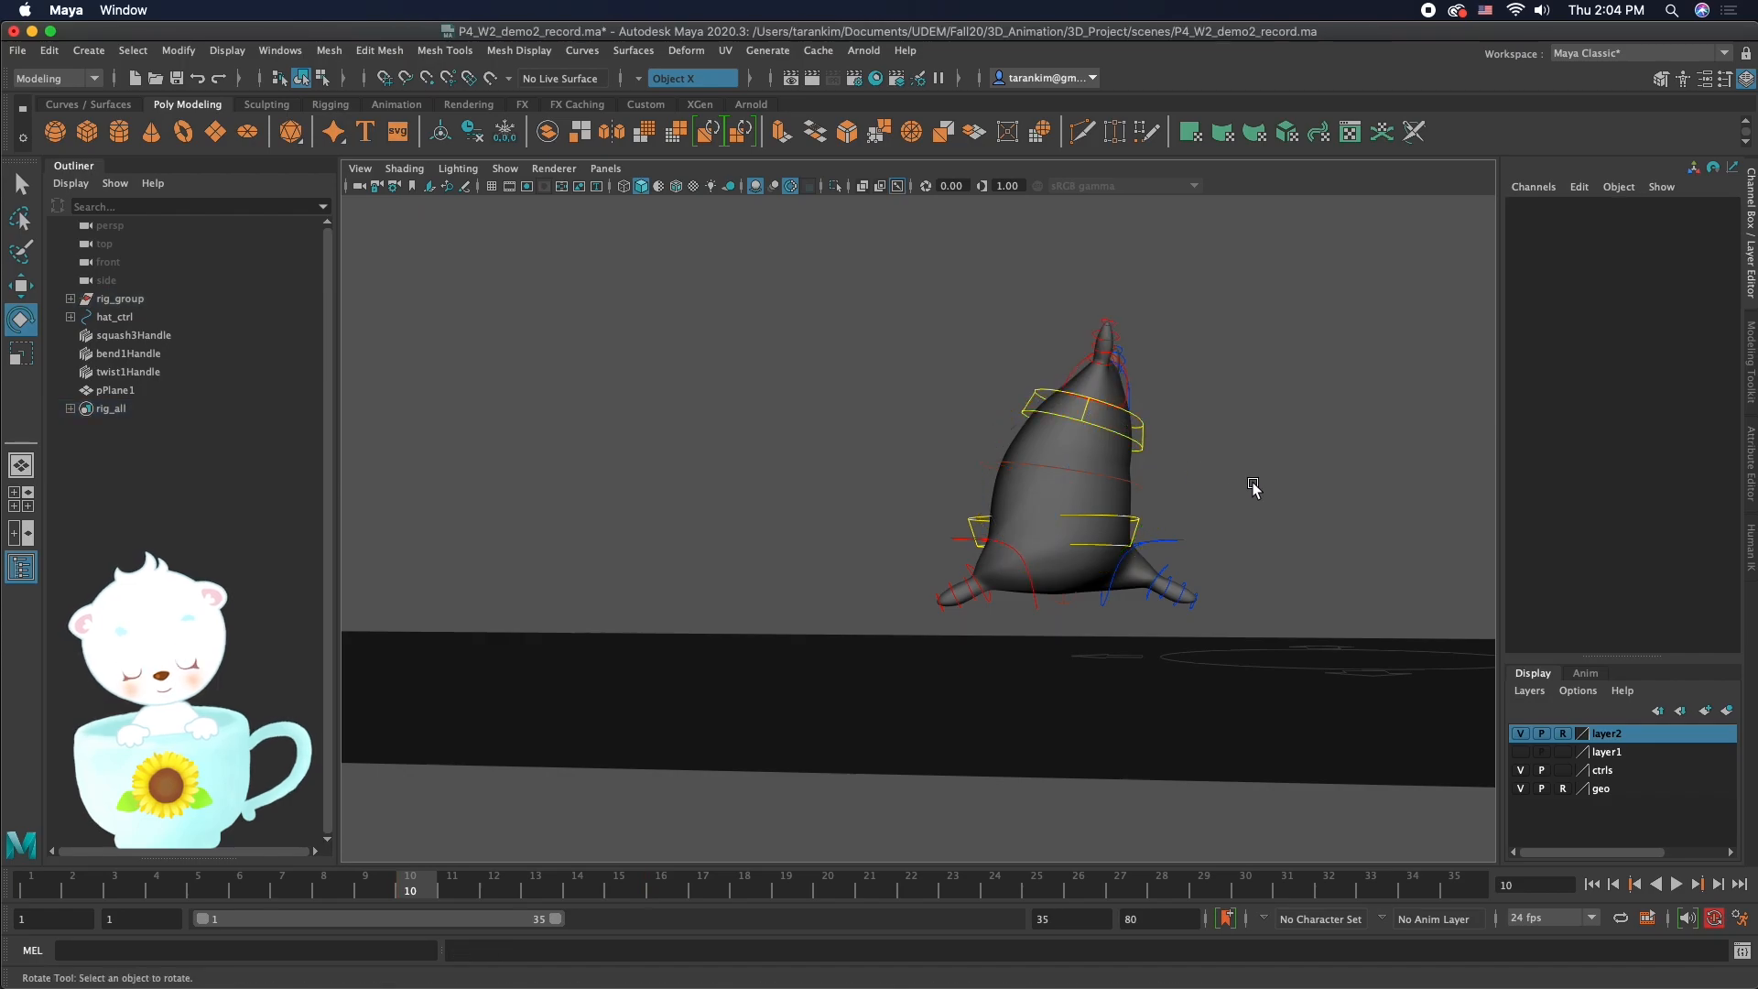
click(1136, 525)
key(w)
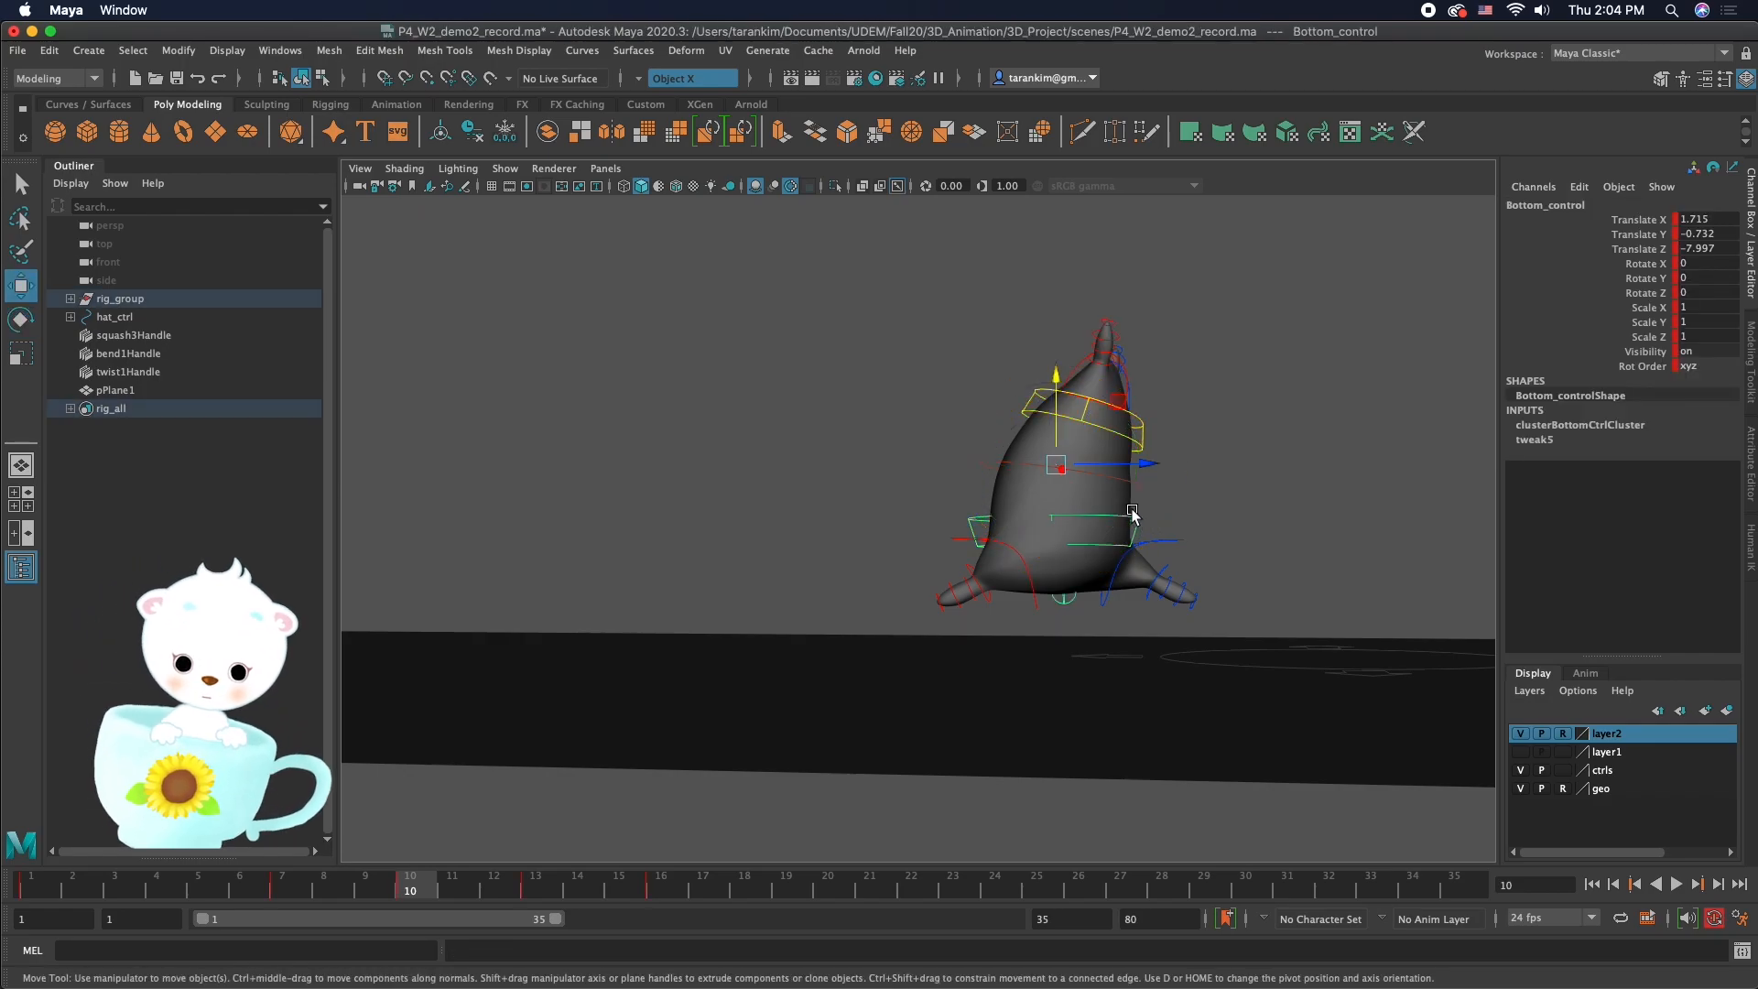
drag(1144, 465, 1142, 466)
alt+drag(883, 603, 869, 635)
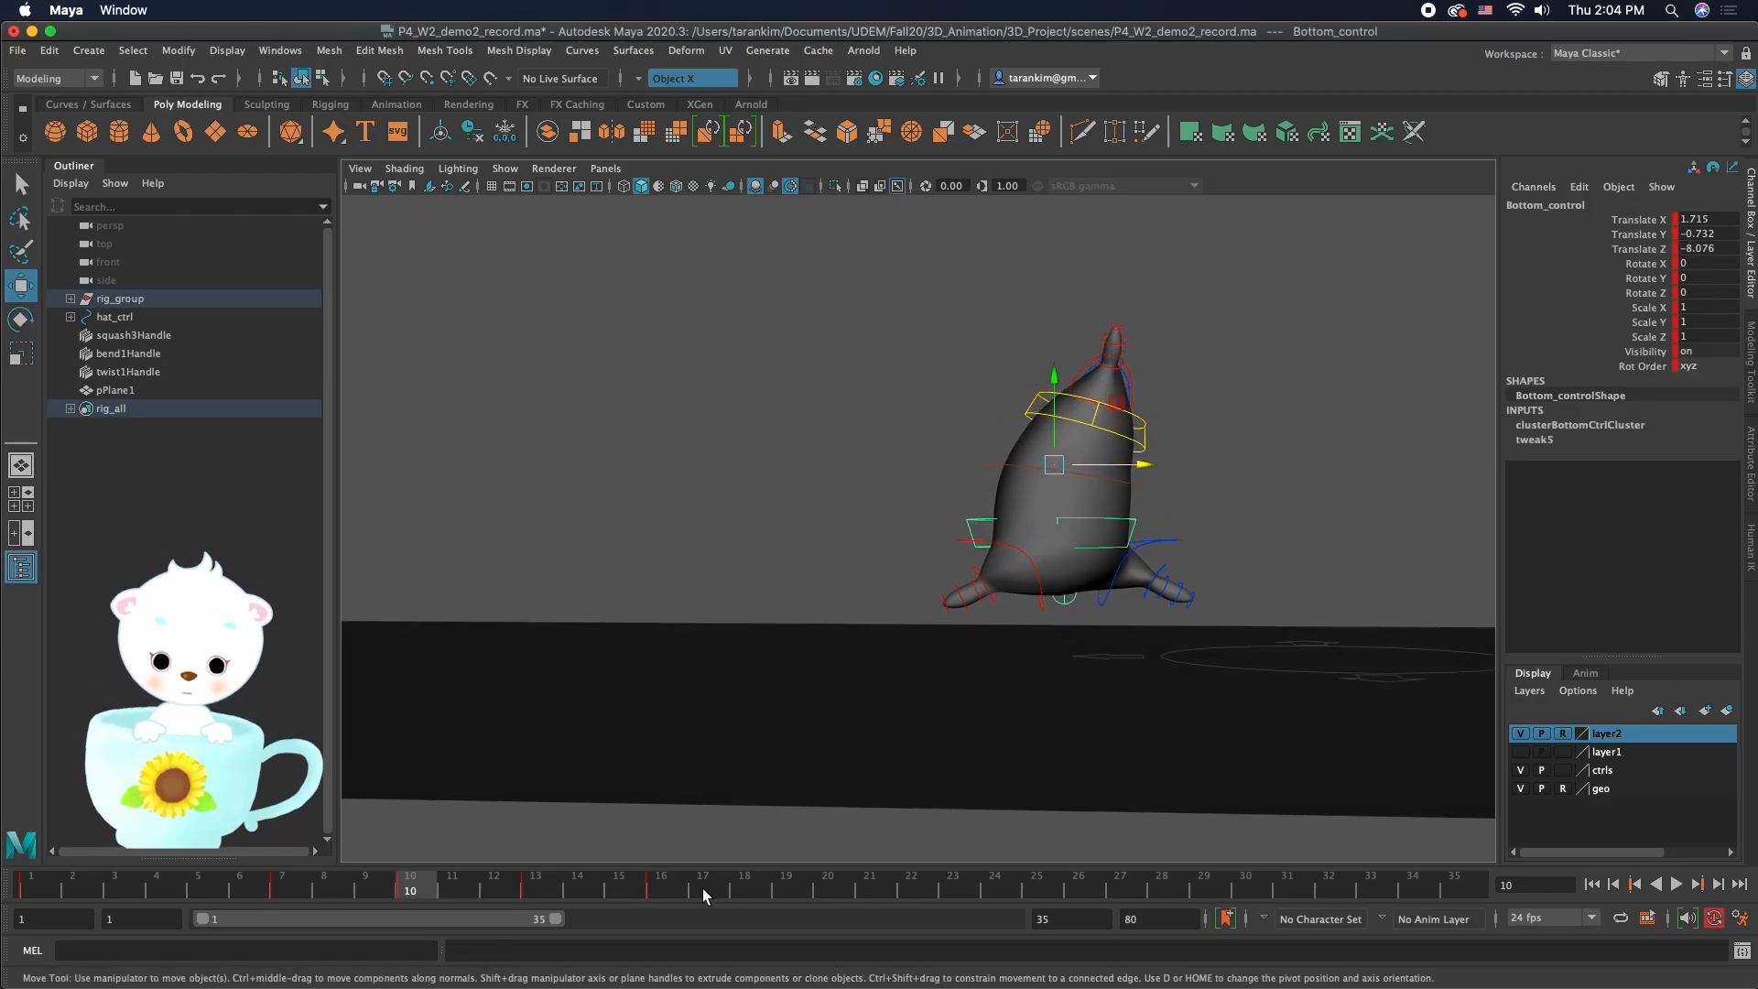
Step: Select all the sack's controls at frame 16 and copy their pose to frame 19 as a new key
drag(529, 900, 663, 877)
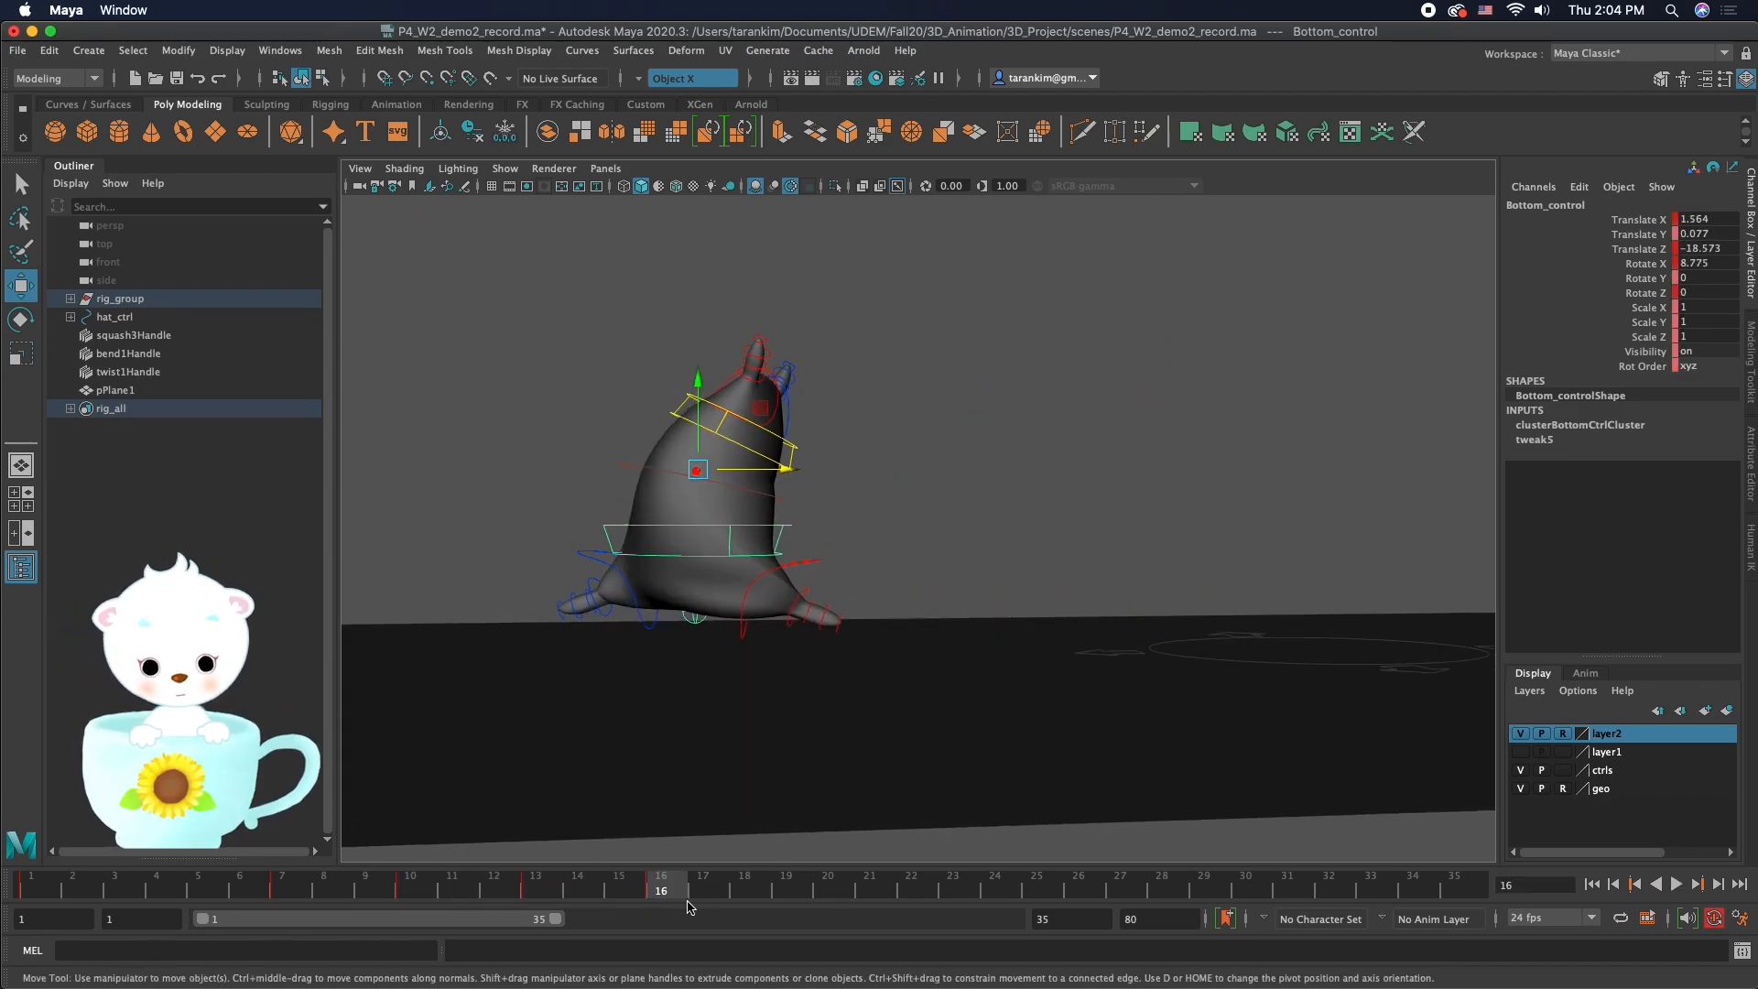
click(788, 887)
alt+middle_drag(886, 584, 1038, 551)
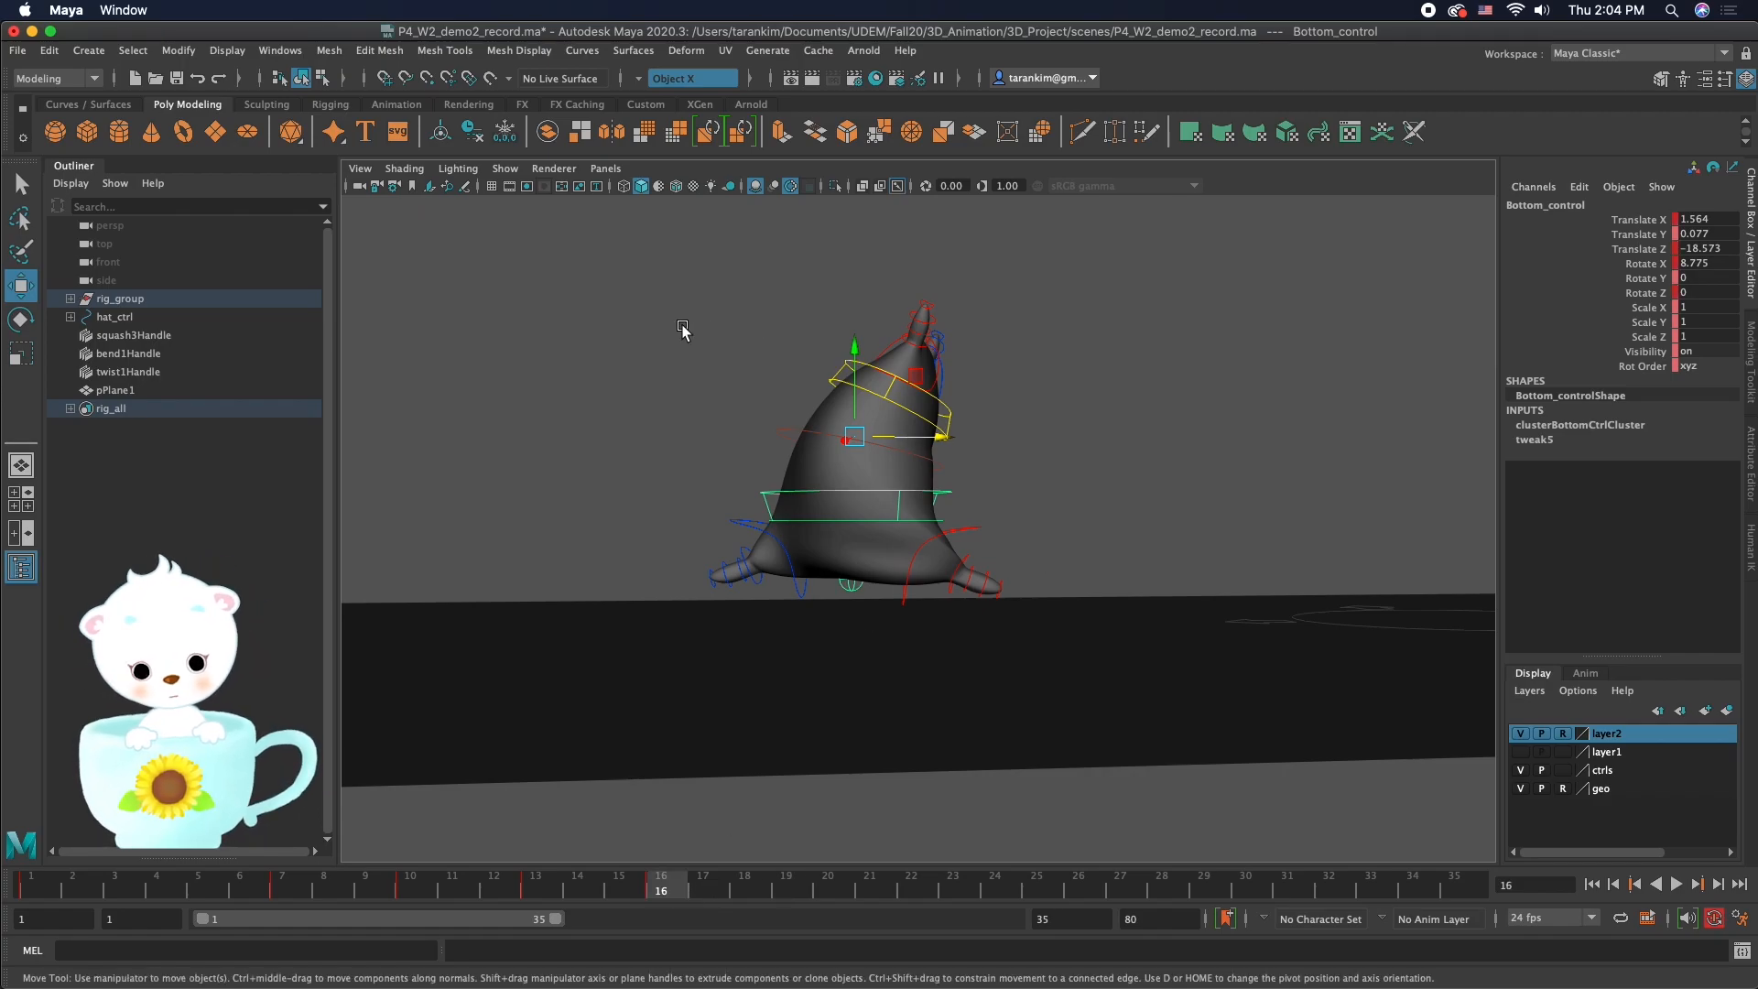
drag(665, 275, 1053, 677)
alt+drag(1103, 606, 1093, 601)
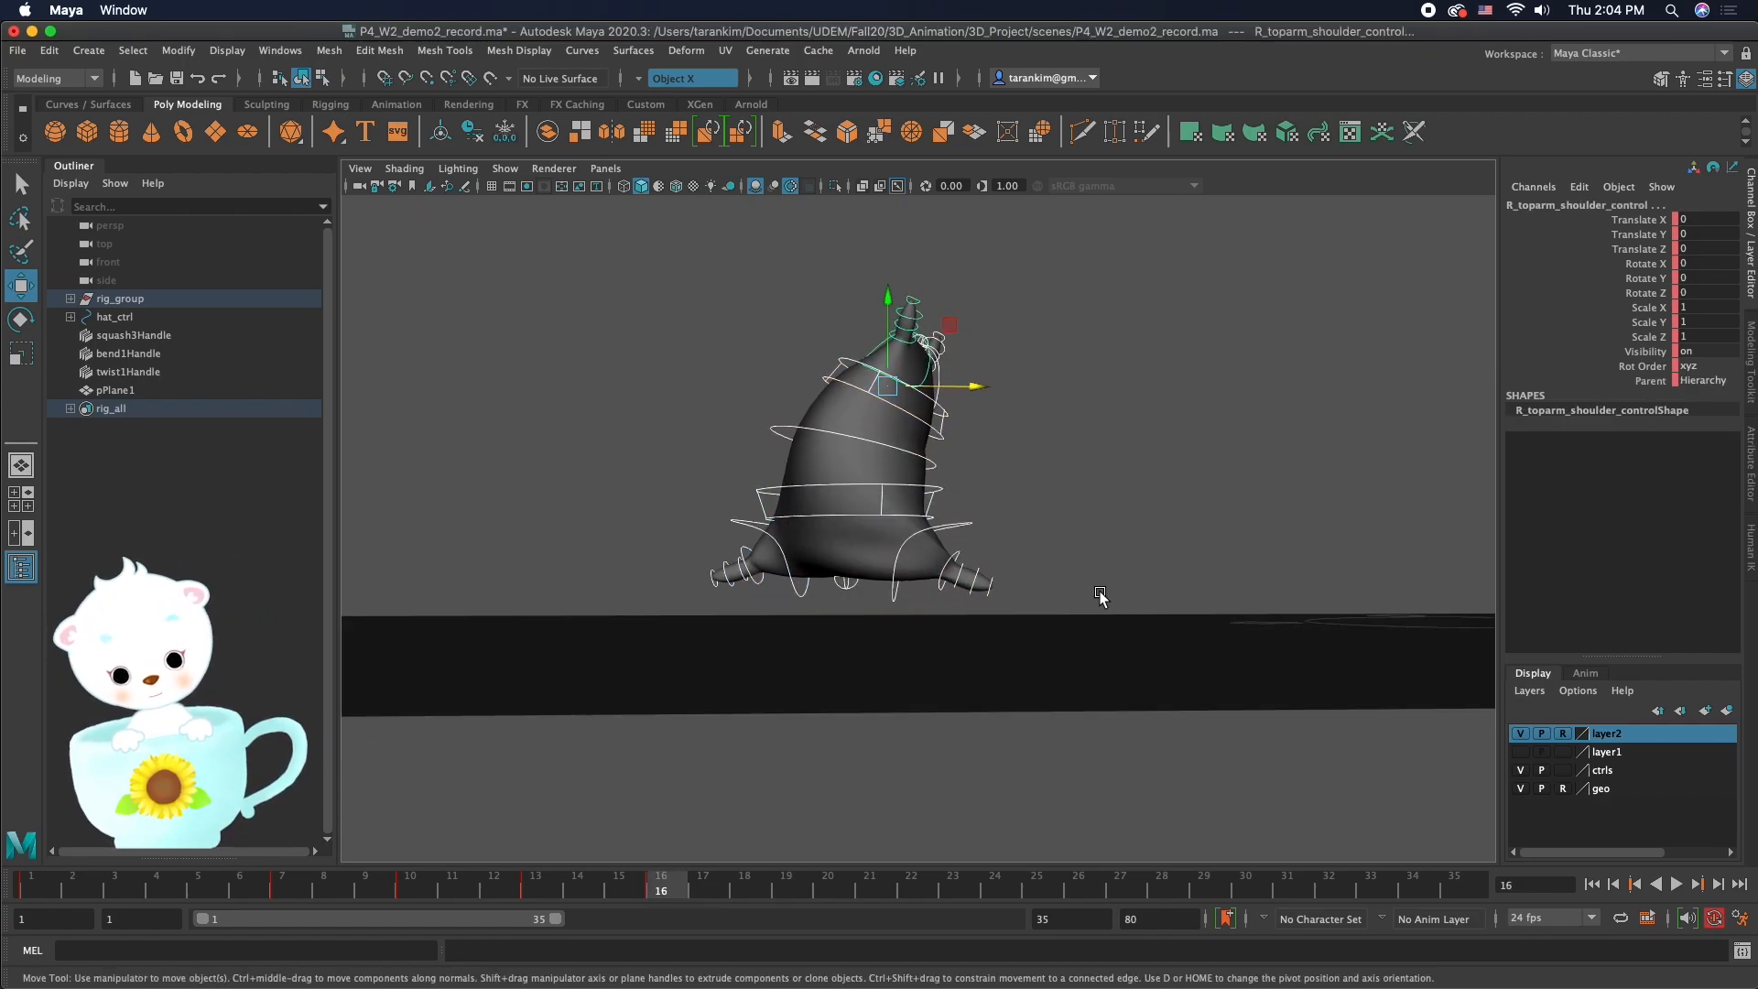
drag(683, 893, 806, 887)
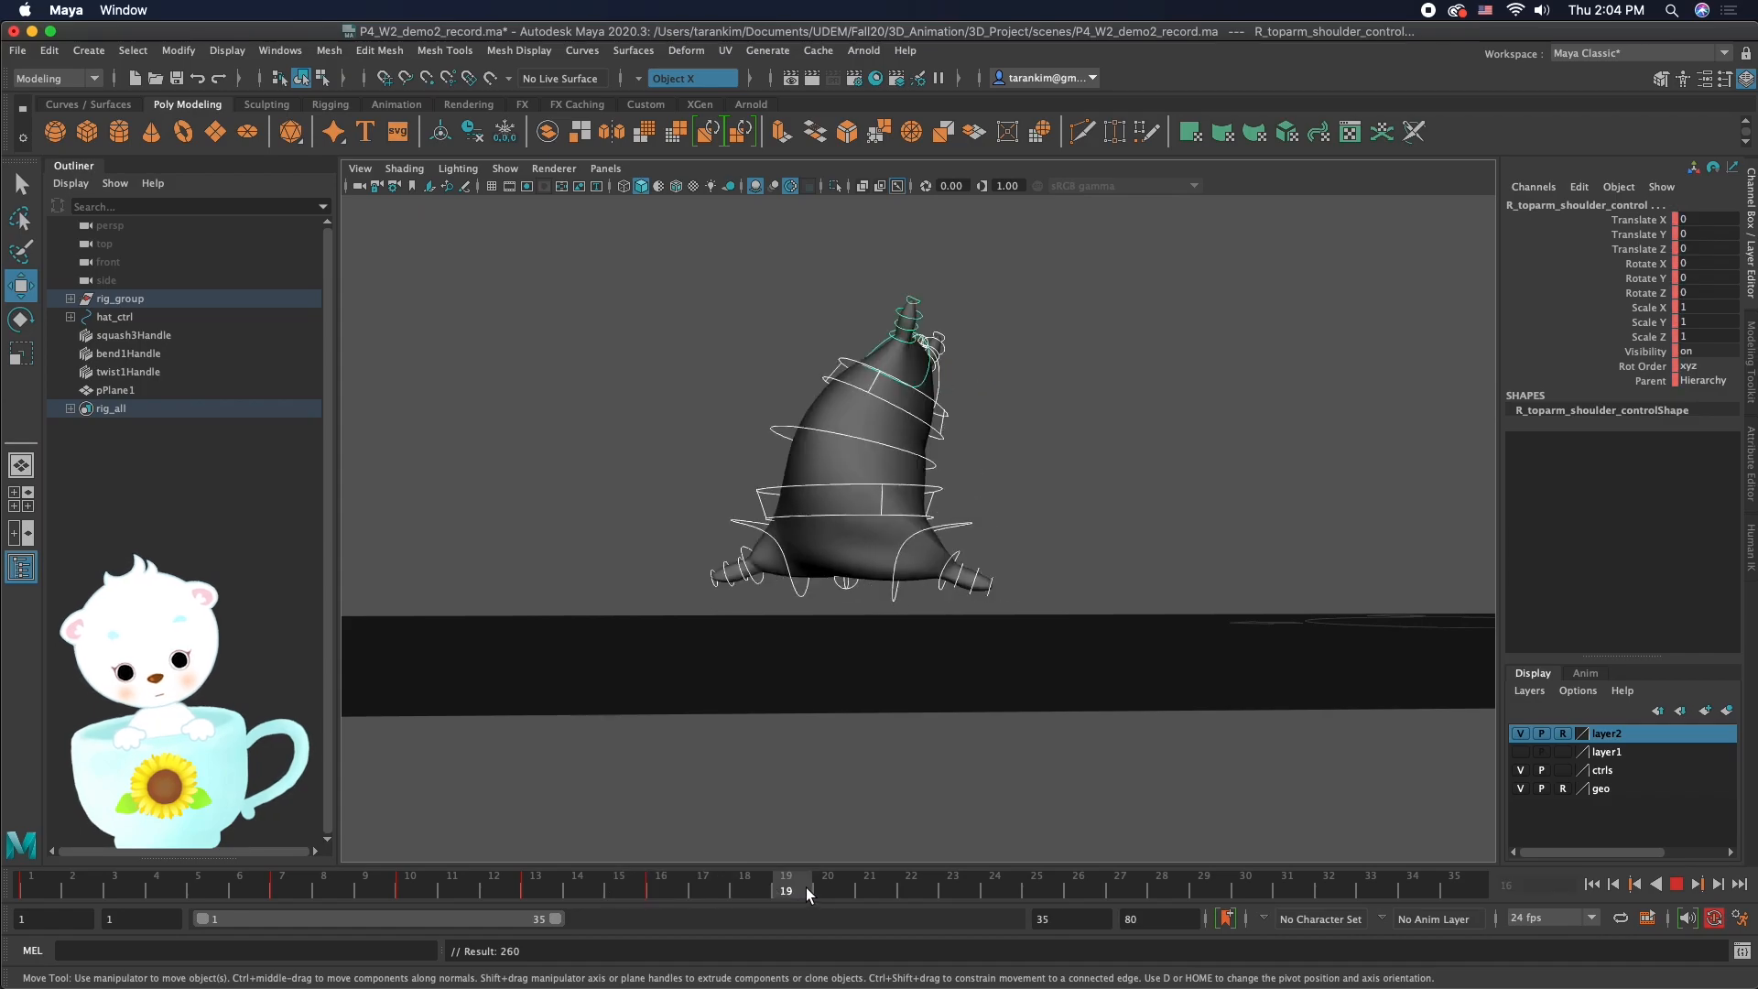
alt+drag(1007, 534, 1004, 538)
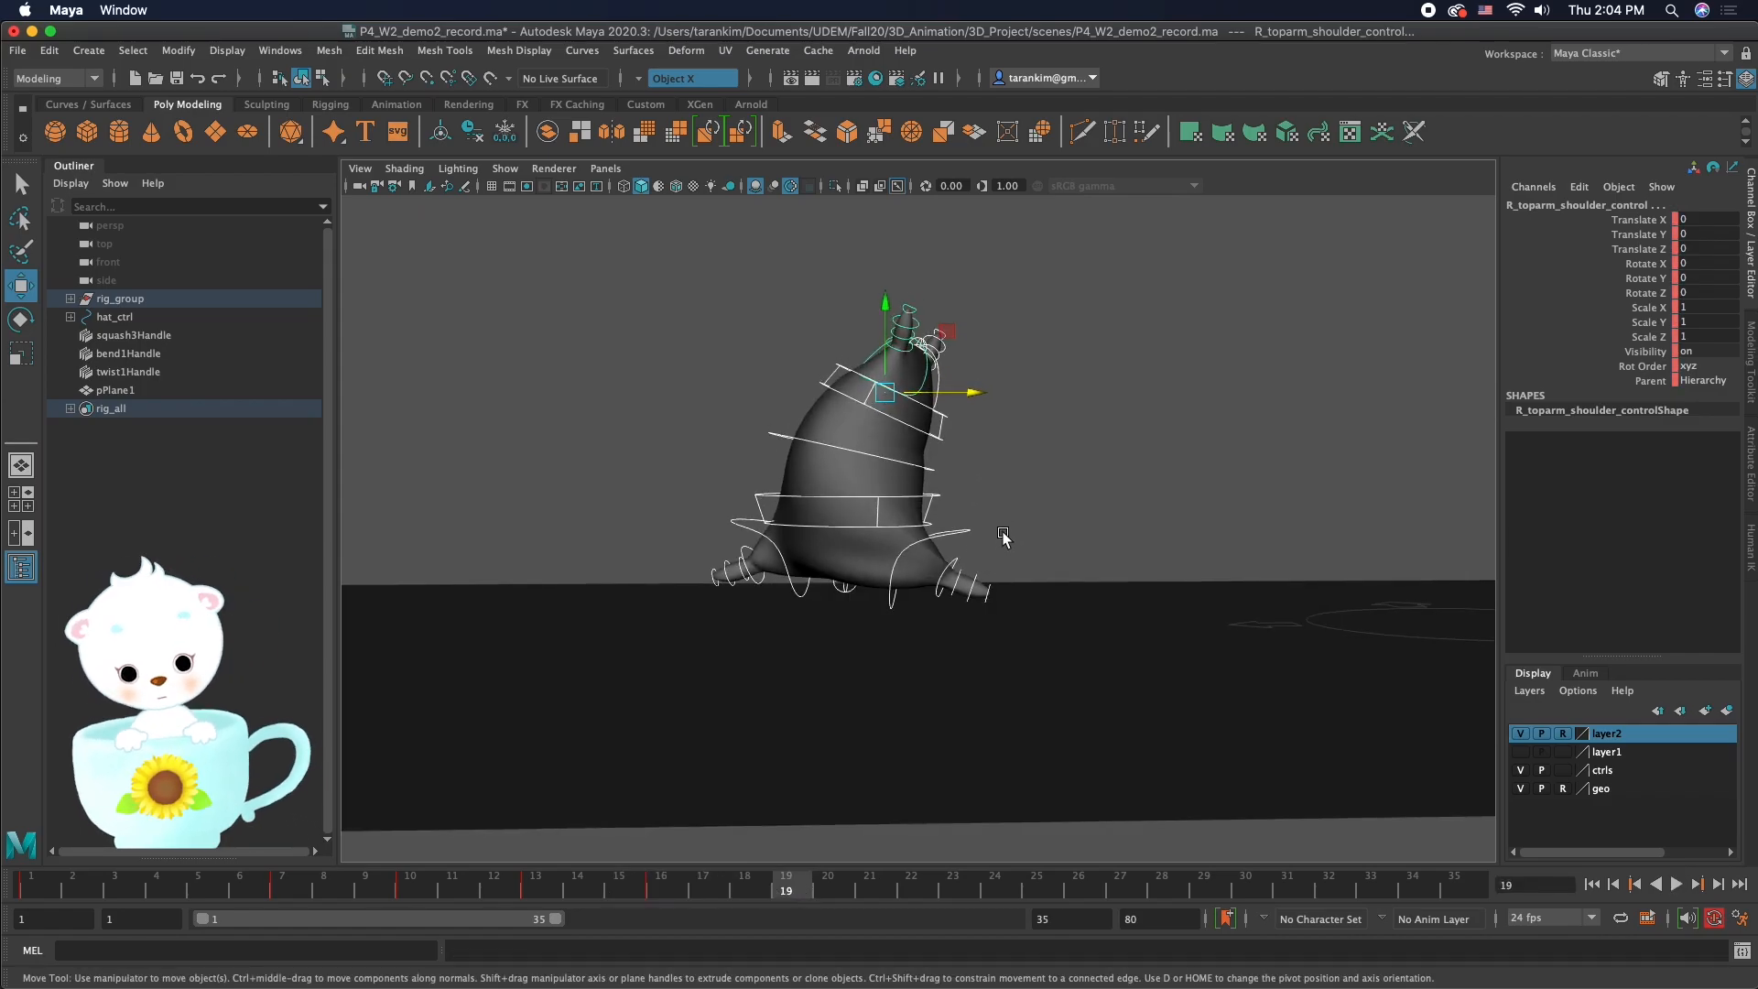
Step: At frame 19, lower the body and bottom arm controls together and shift them forward, bringing the top body control to about -22.02 in Translate Z
click(793, 584)
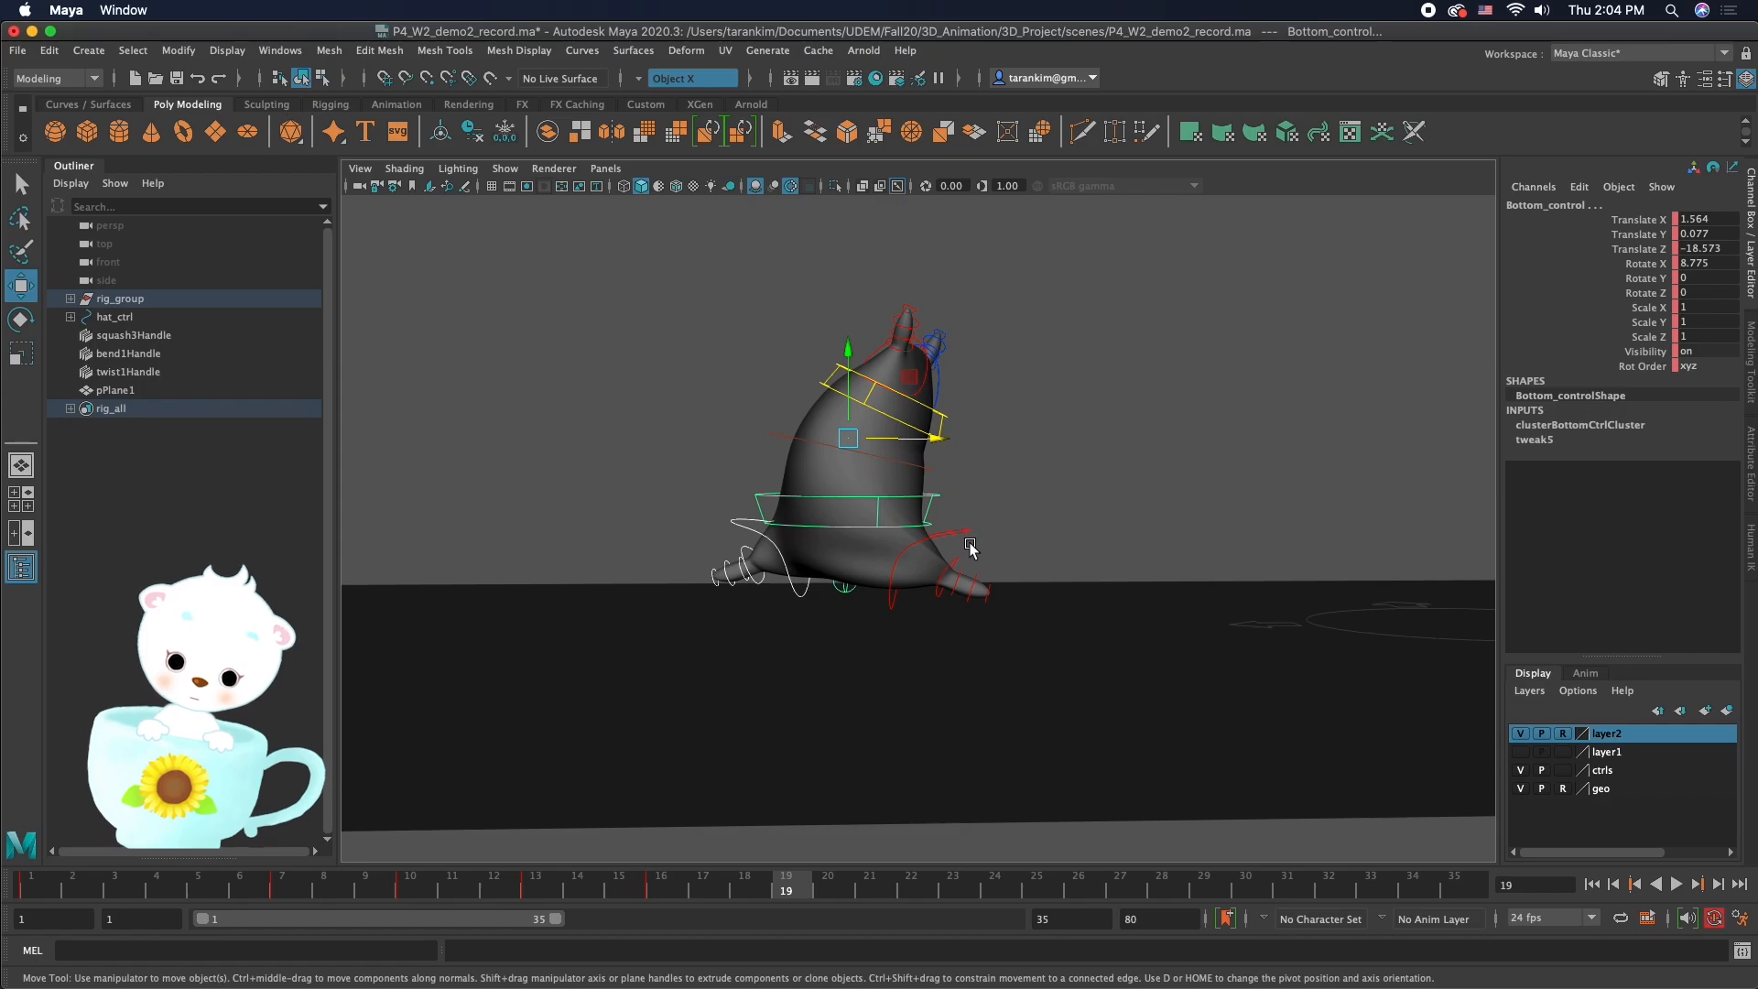
click(886, 400)
drag(861, 388, 861, 448)
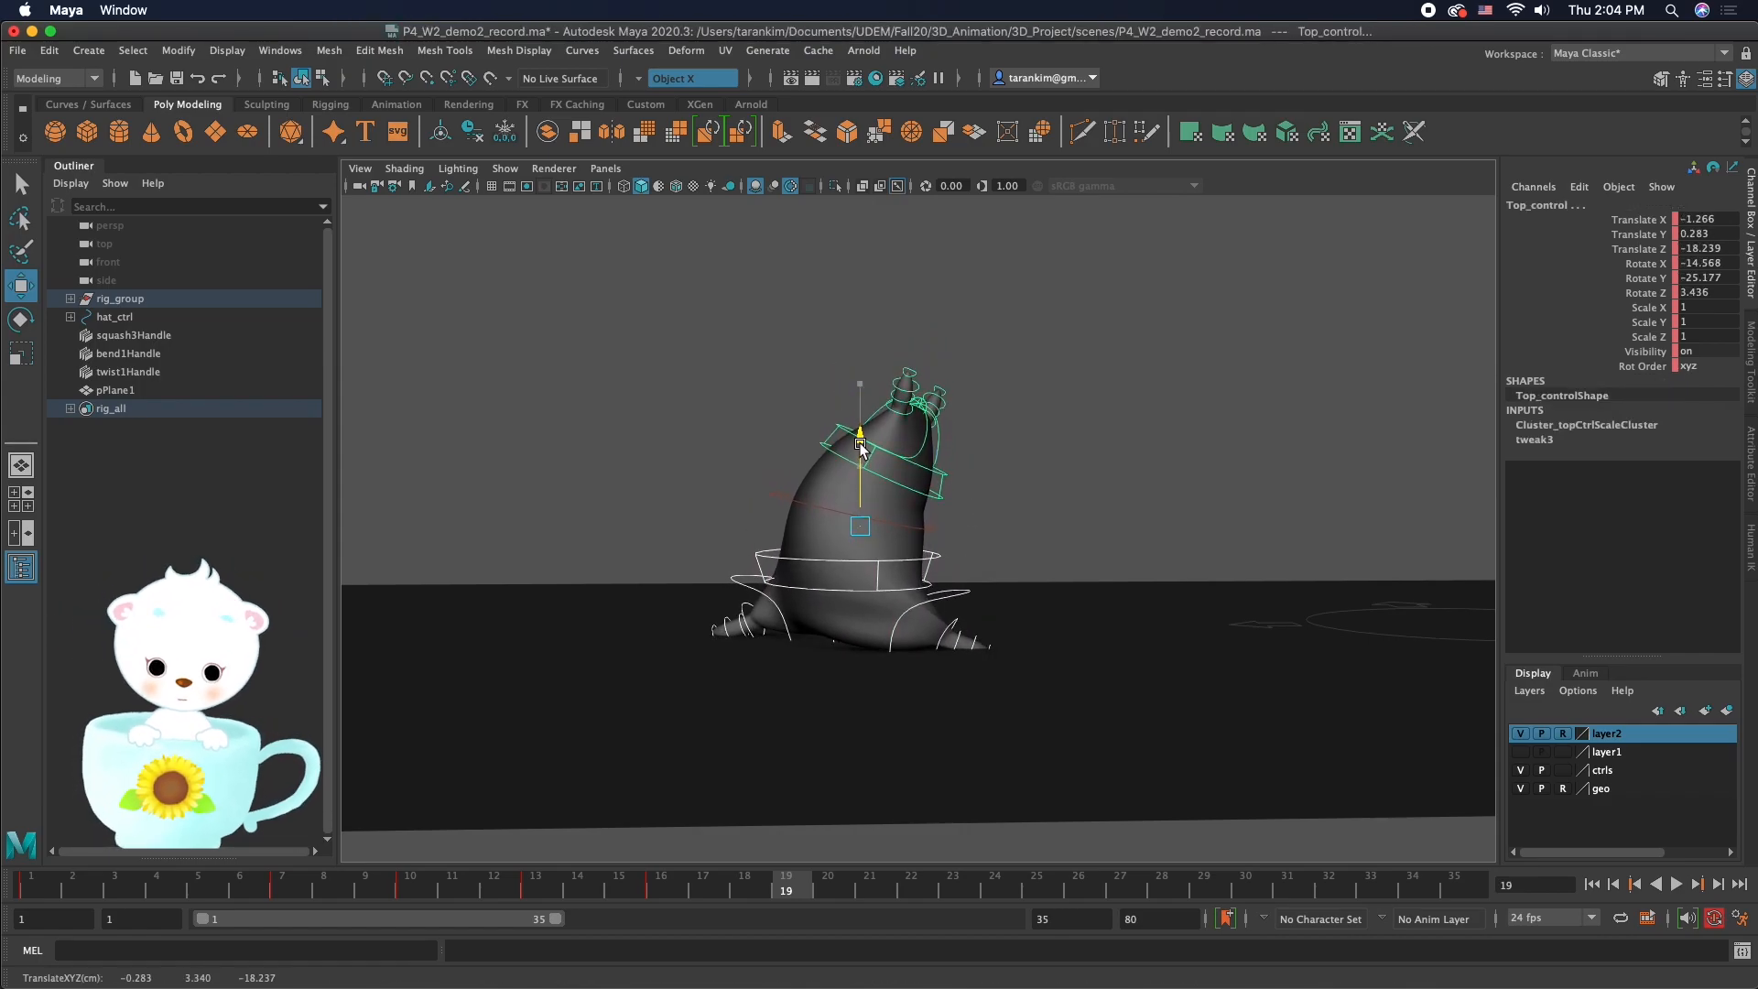
drag(952, 560, 953, 620)
click(950, 620)
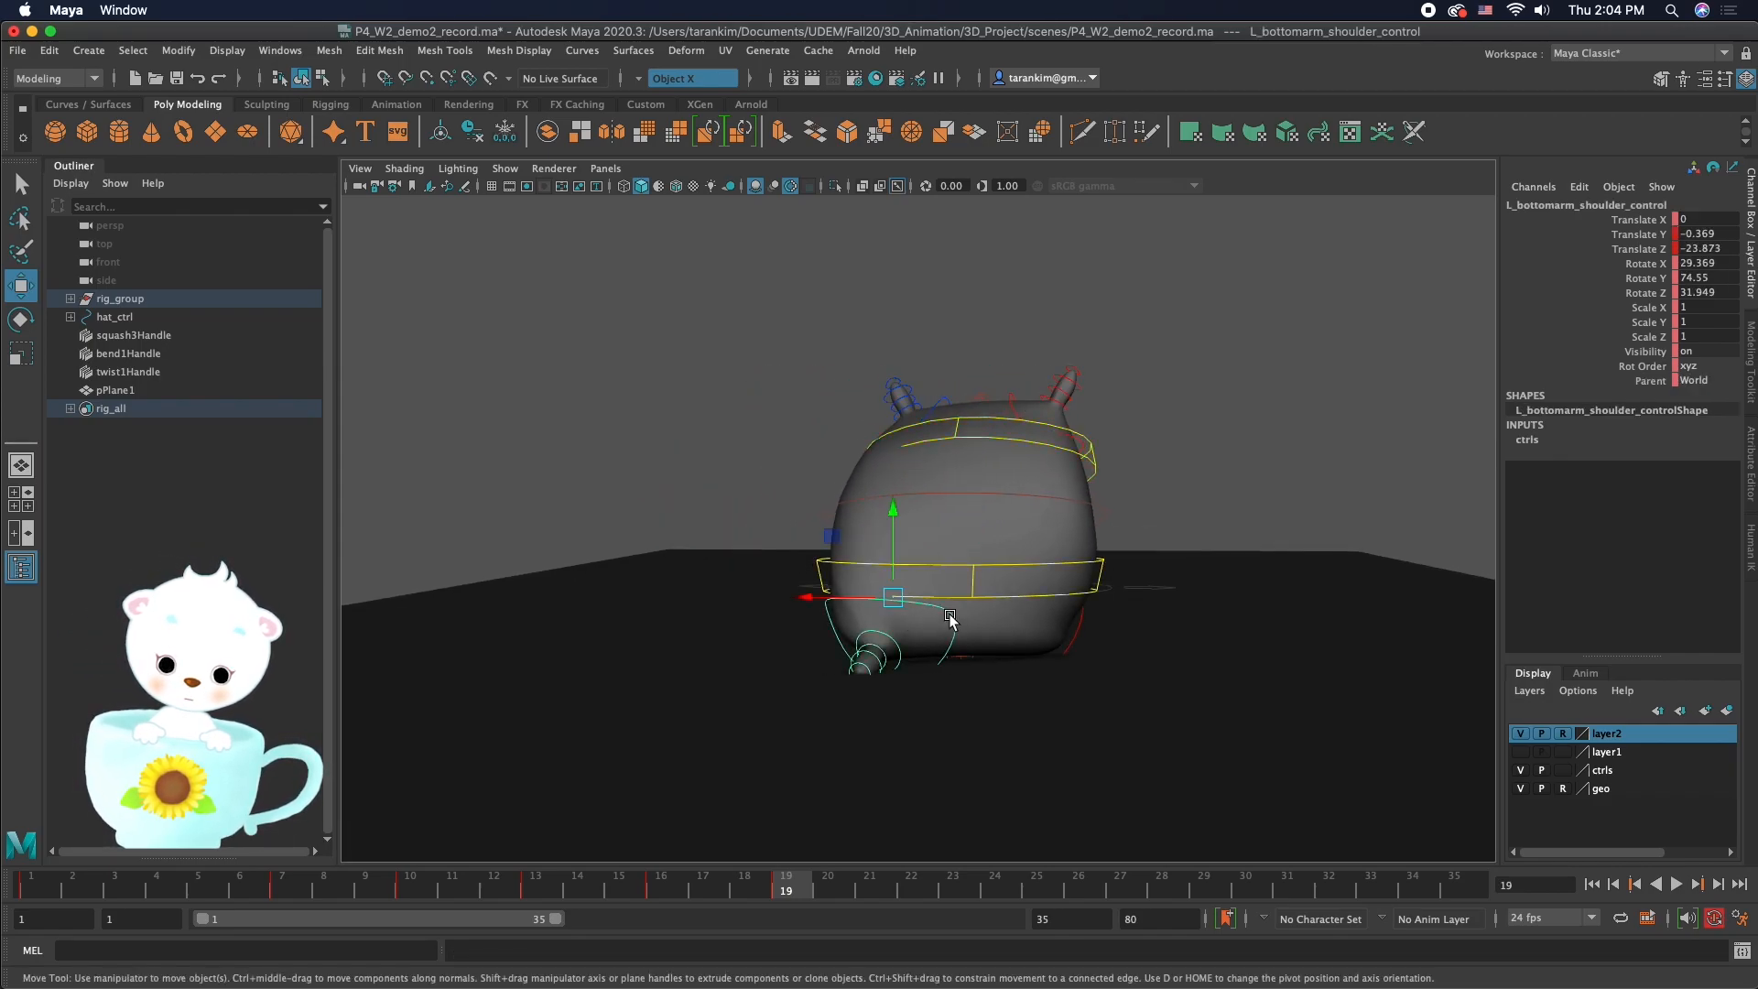
Step: Straighten the bottom body control and set the top body control's Rotate X, Y and Z to 0
click(1003, 595)
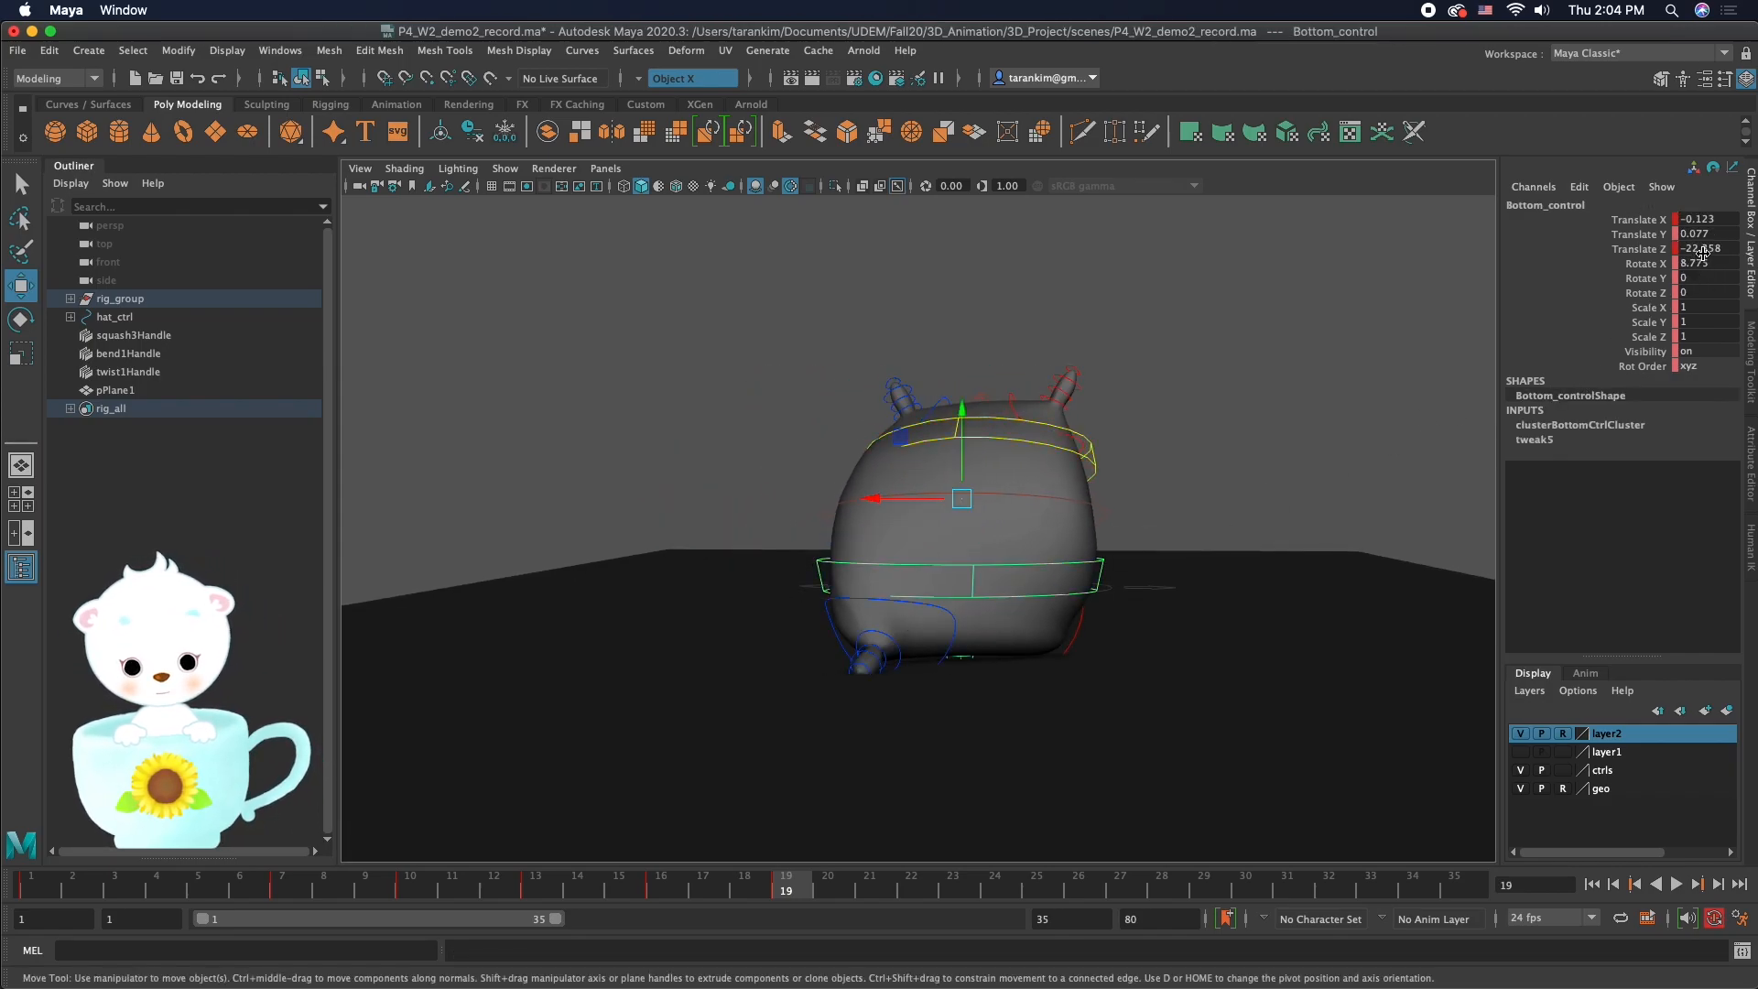
key(Return)
click(1099, 471)
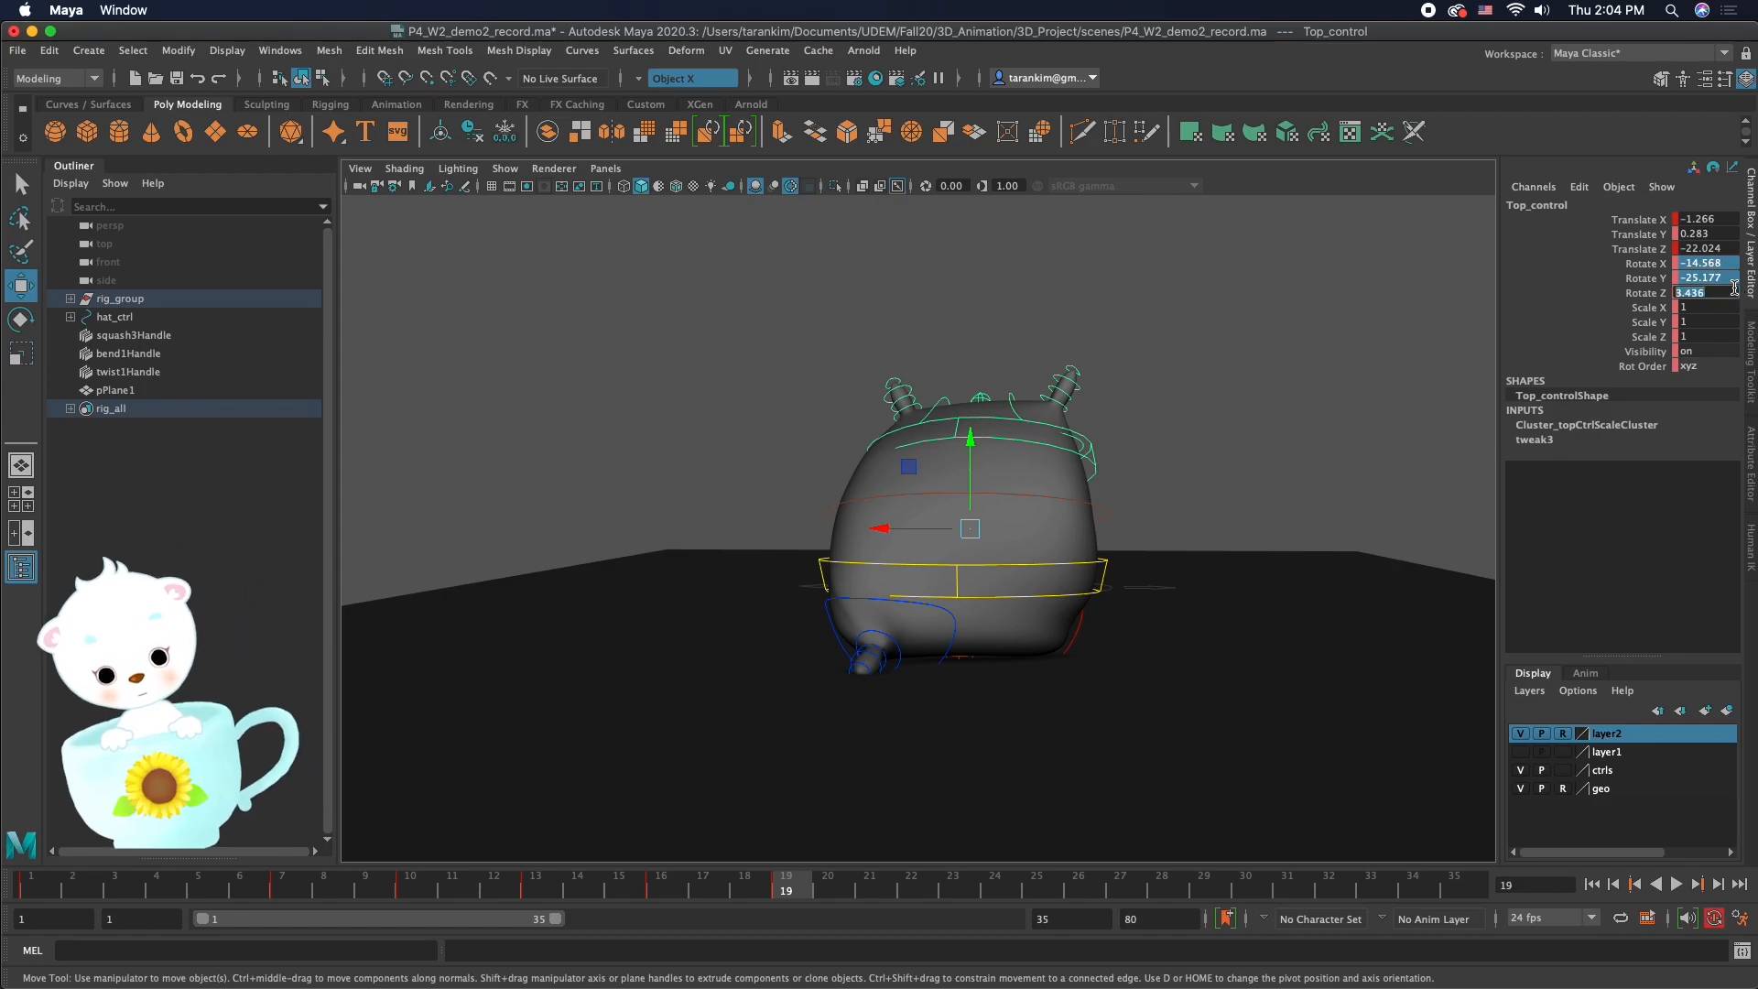
text(0)
key(Return)
Step: Rotate the left bottom arm shoulder control to about 8.2, 9.5 and 8.2 in Rotate X, Y and Z
click(952, 631)
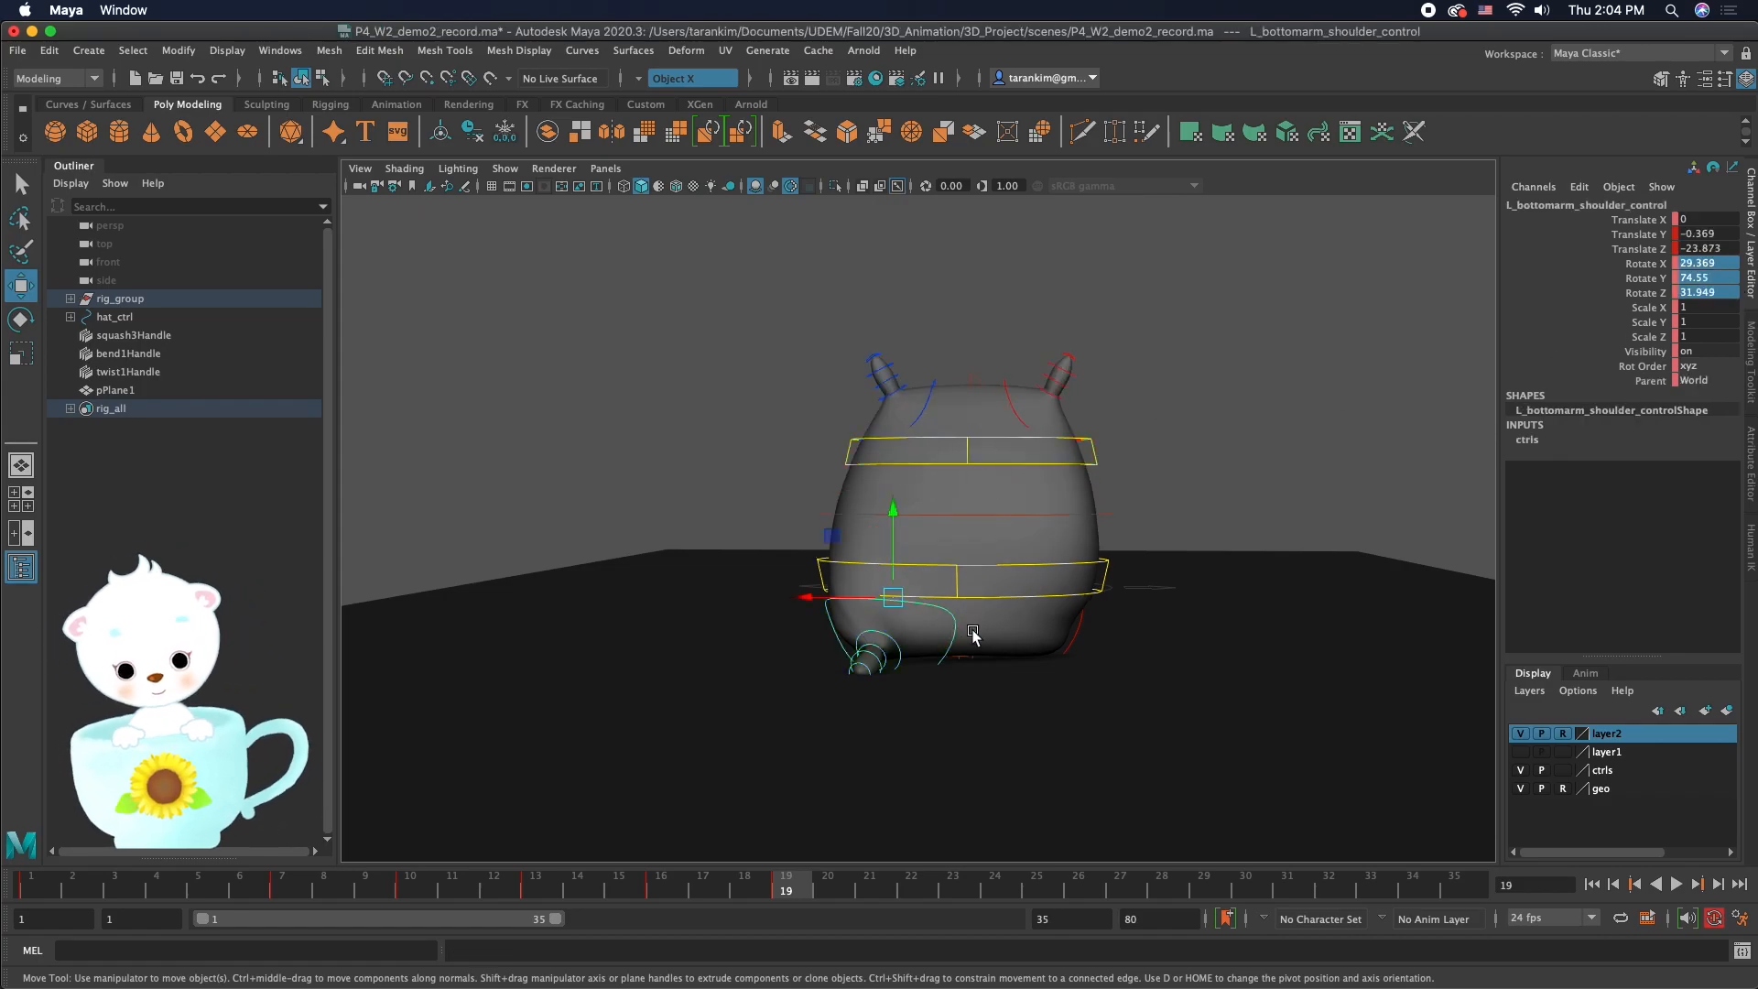
key(e)
drag(942, 596, 860, 529)
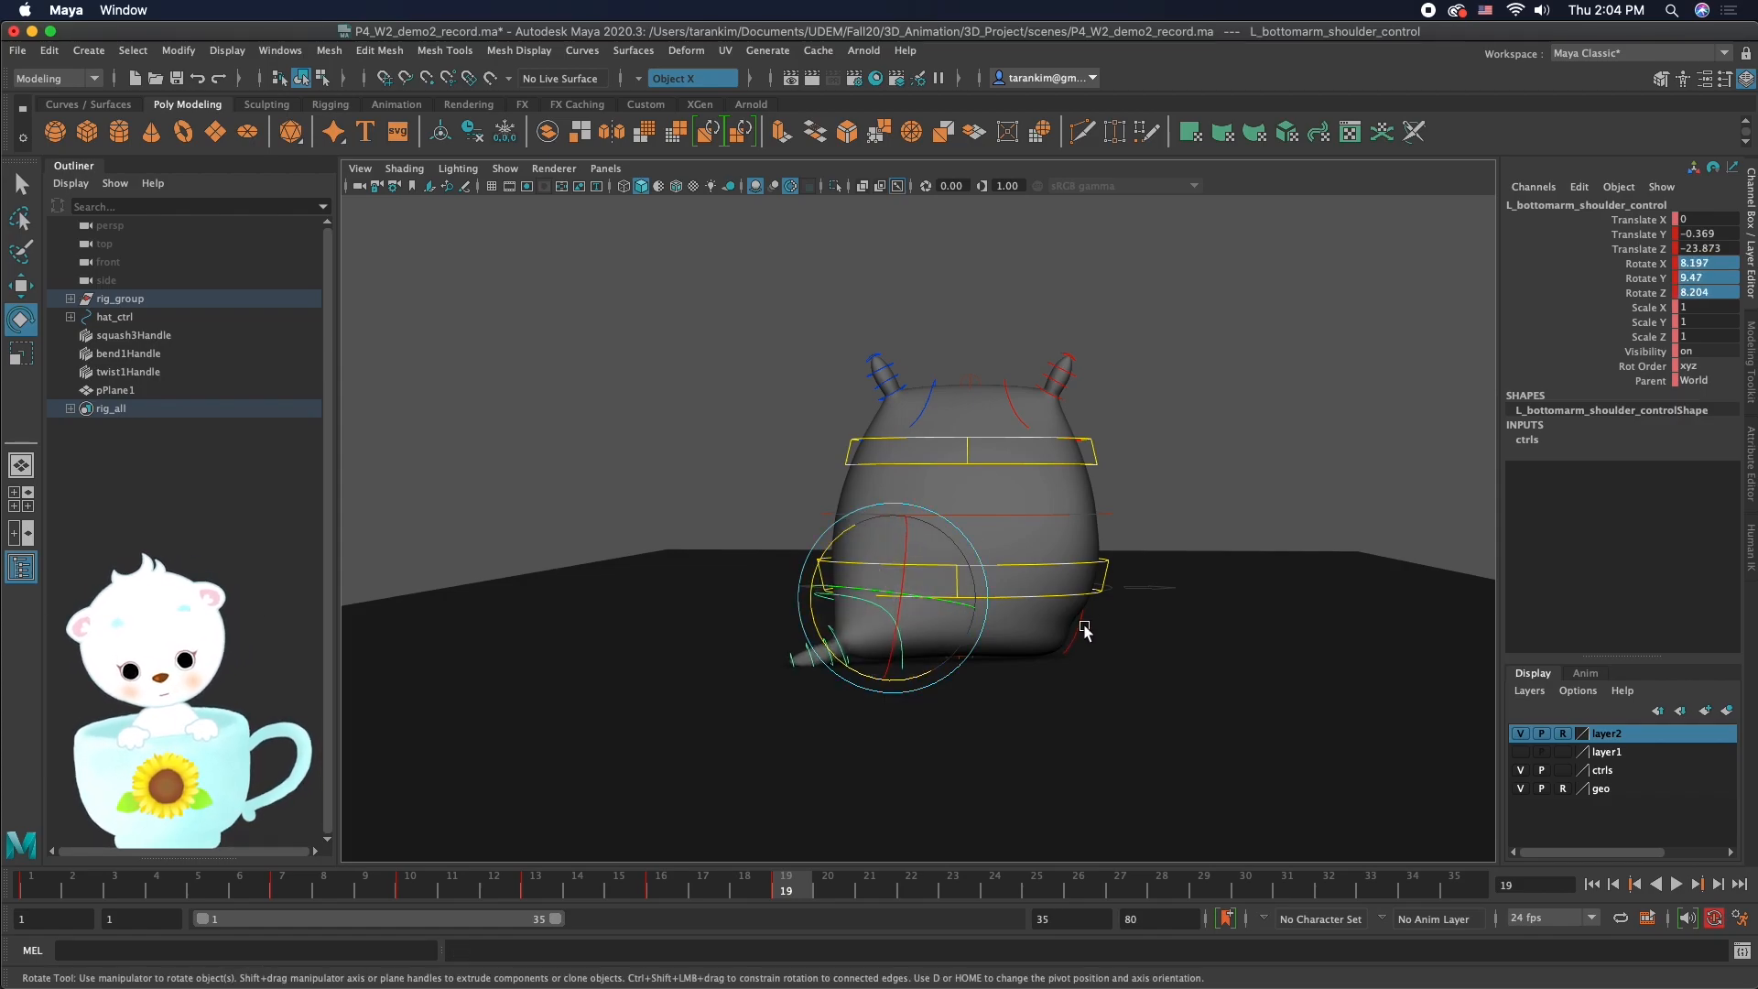
Step: Turn the right bottom arm shoulder control outward and move it to about 0.7, 0 and 21.8 in Translate X, Y and Z
click(1081, 623)
click(1080, 621)
alt+drag(1140, 607, 1024, 616)
click(1003, 443)
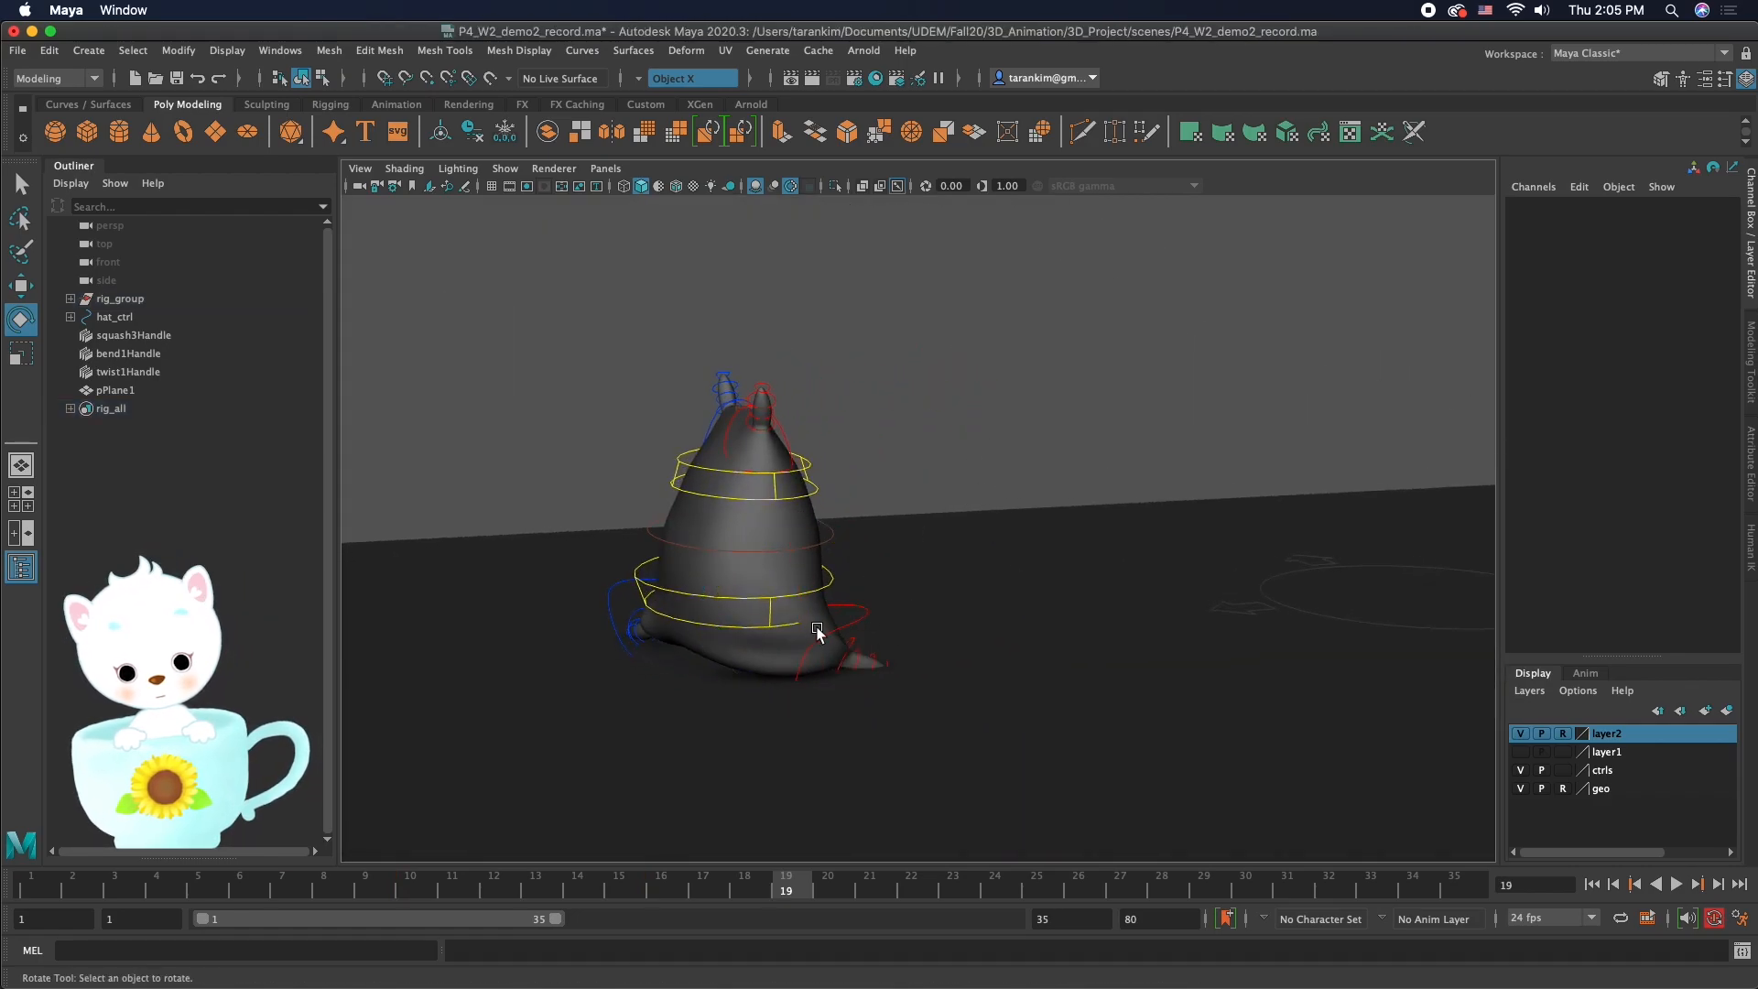
click(820, 633)
alt+drag(821, 633, 1028, 604)
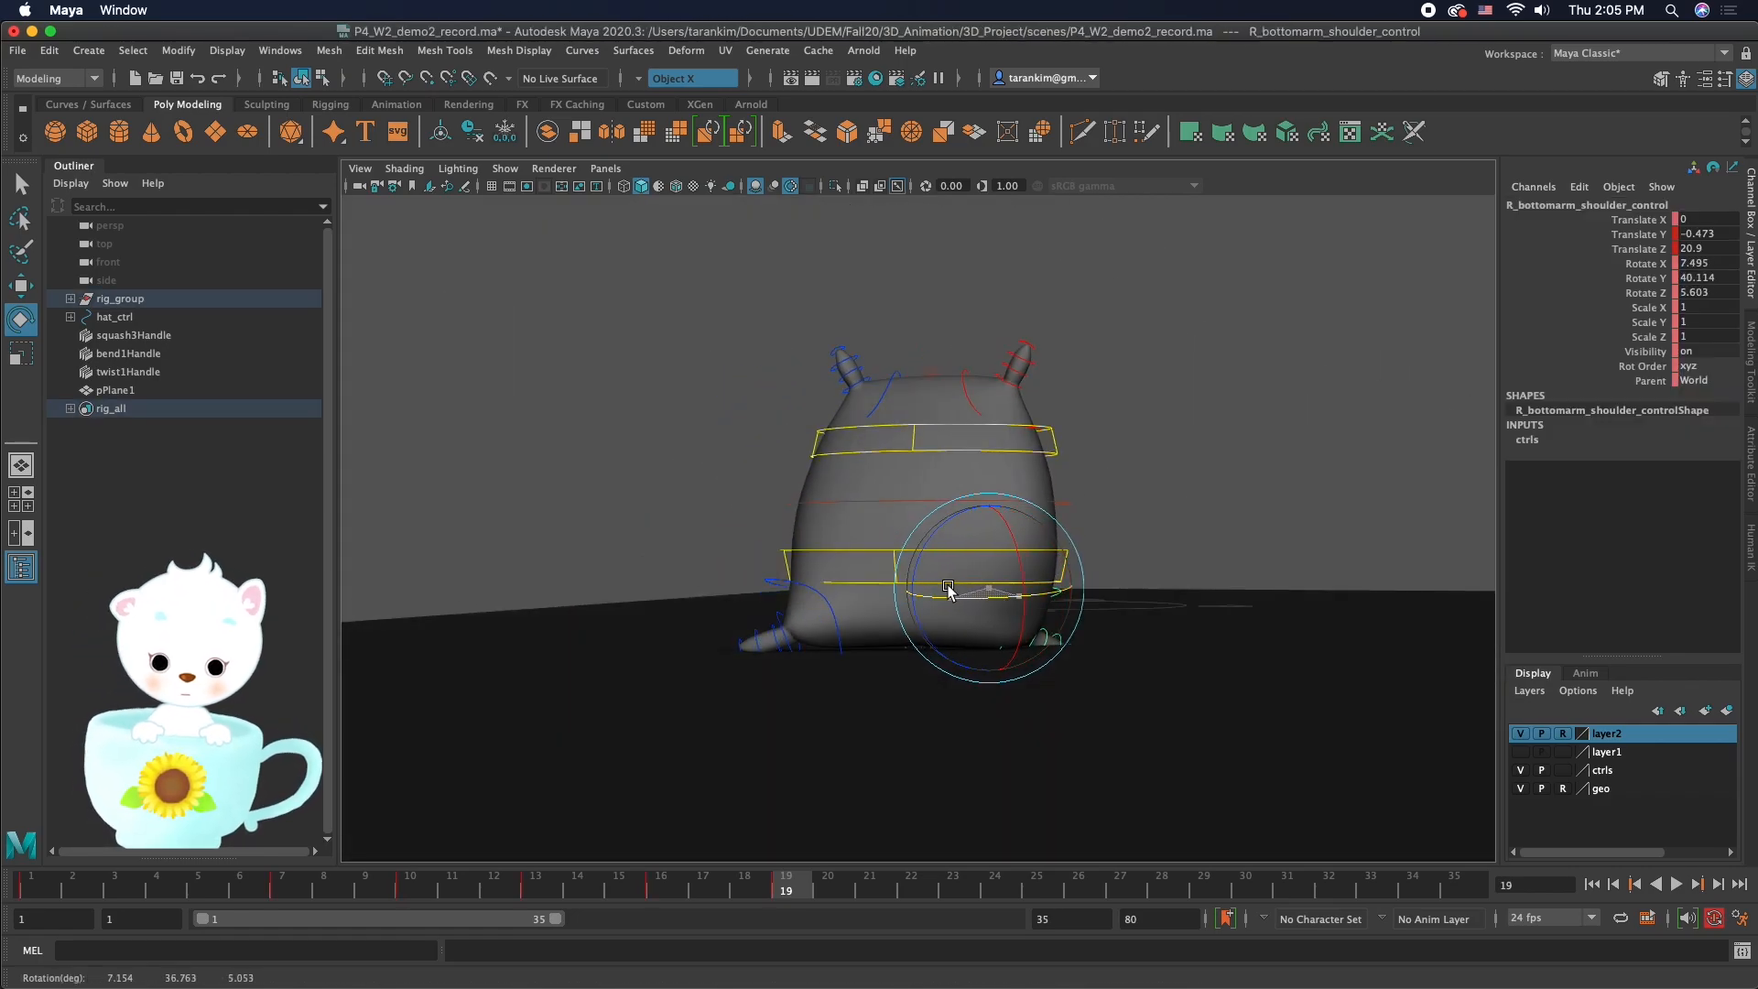
drag(904, 589, 946, 589)
key(w)
drag(1016, 511, 1043, 596)
drag(872, 645, 885, 631)
key(e)
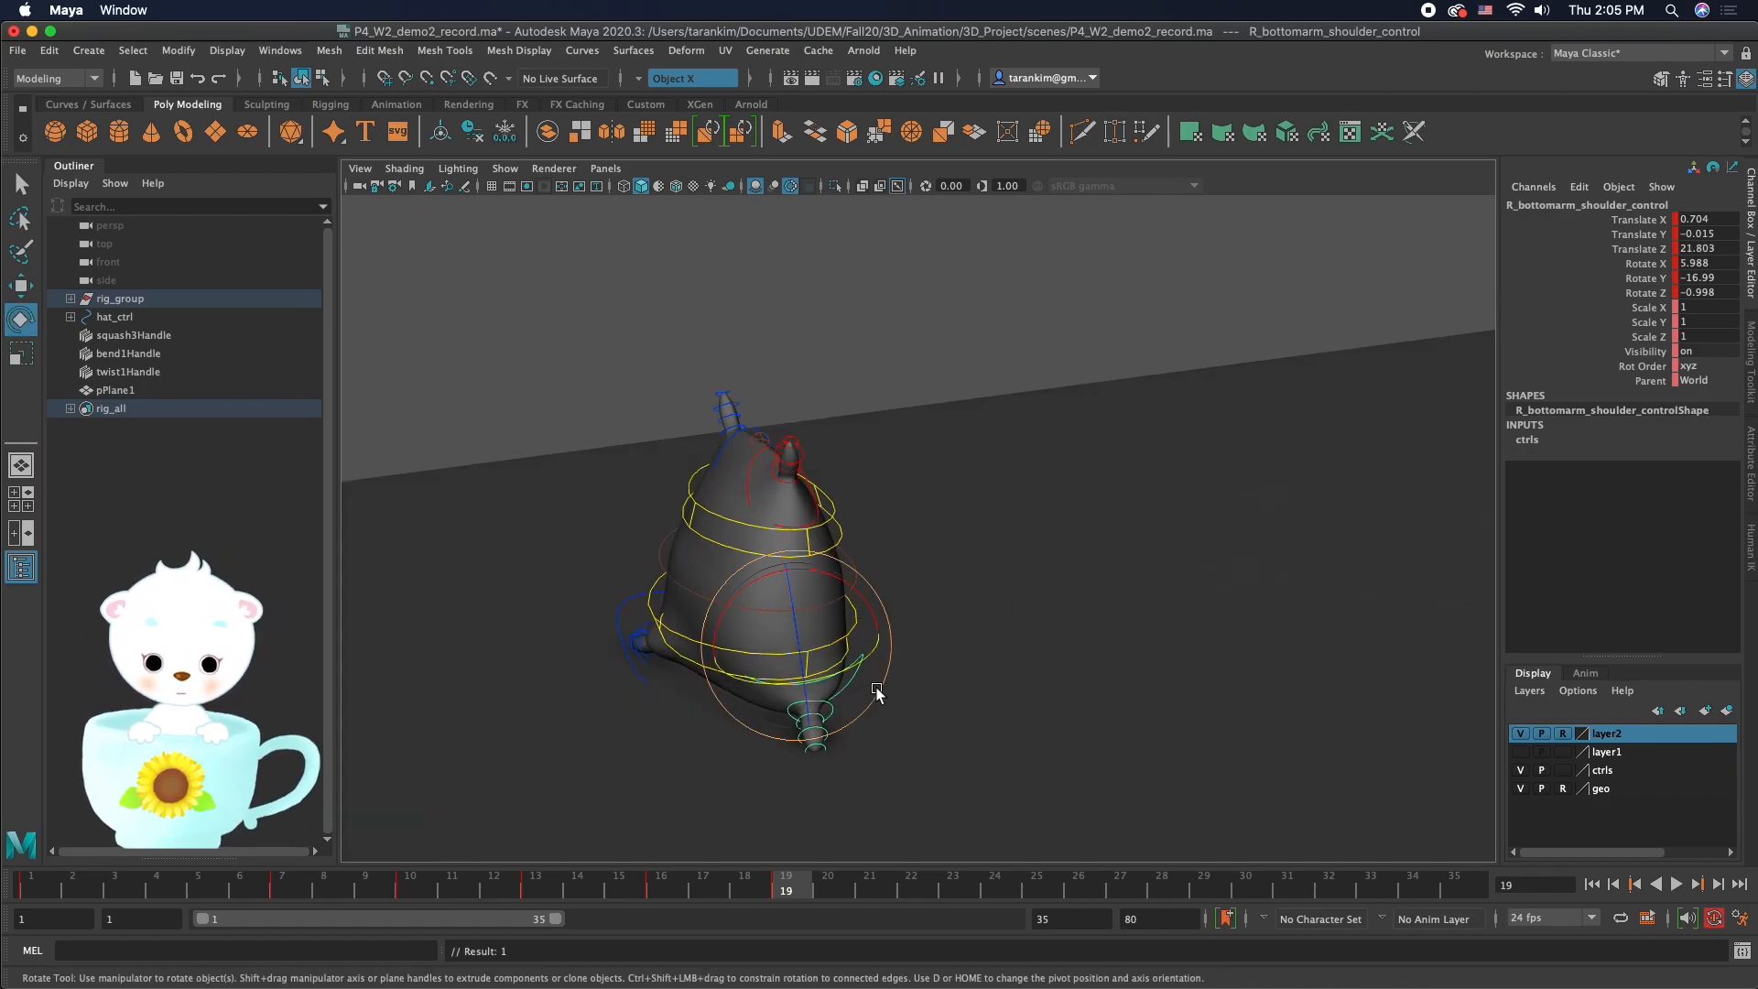
Step: Rotate the right bottom arm shoulder control to about 5.8, 11.8 and 2 and nudge it to about 21.9 in Translate Z
drag(775, 685, 798, 686)
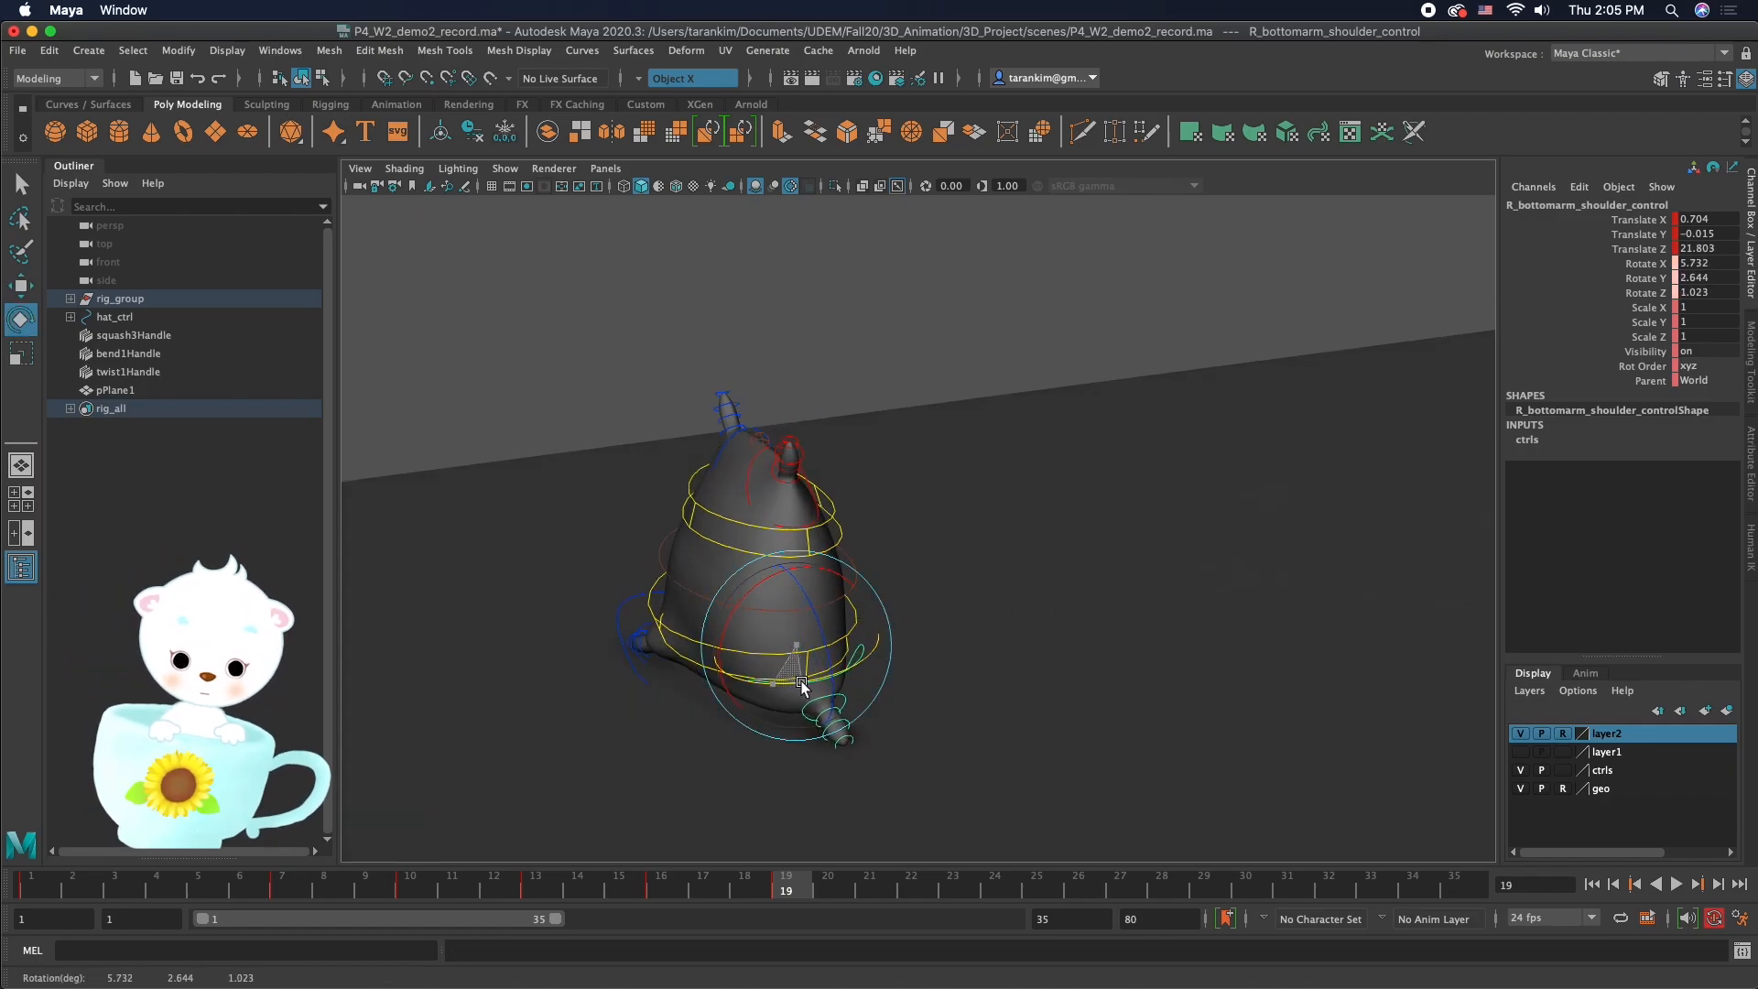
key(w)
drag(864, 635, 910, 690)
key(e)
alt+drag(910, 689, 928, 651)
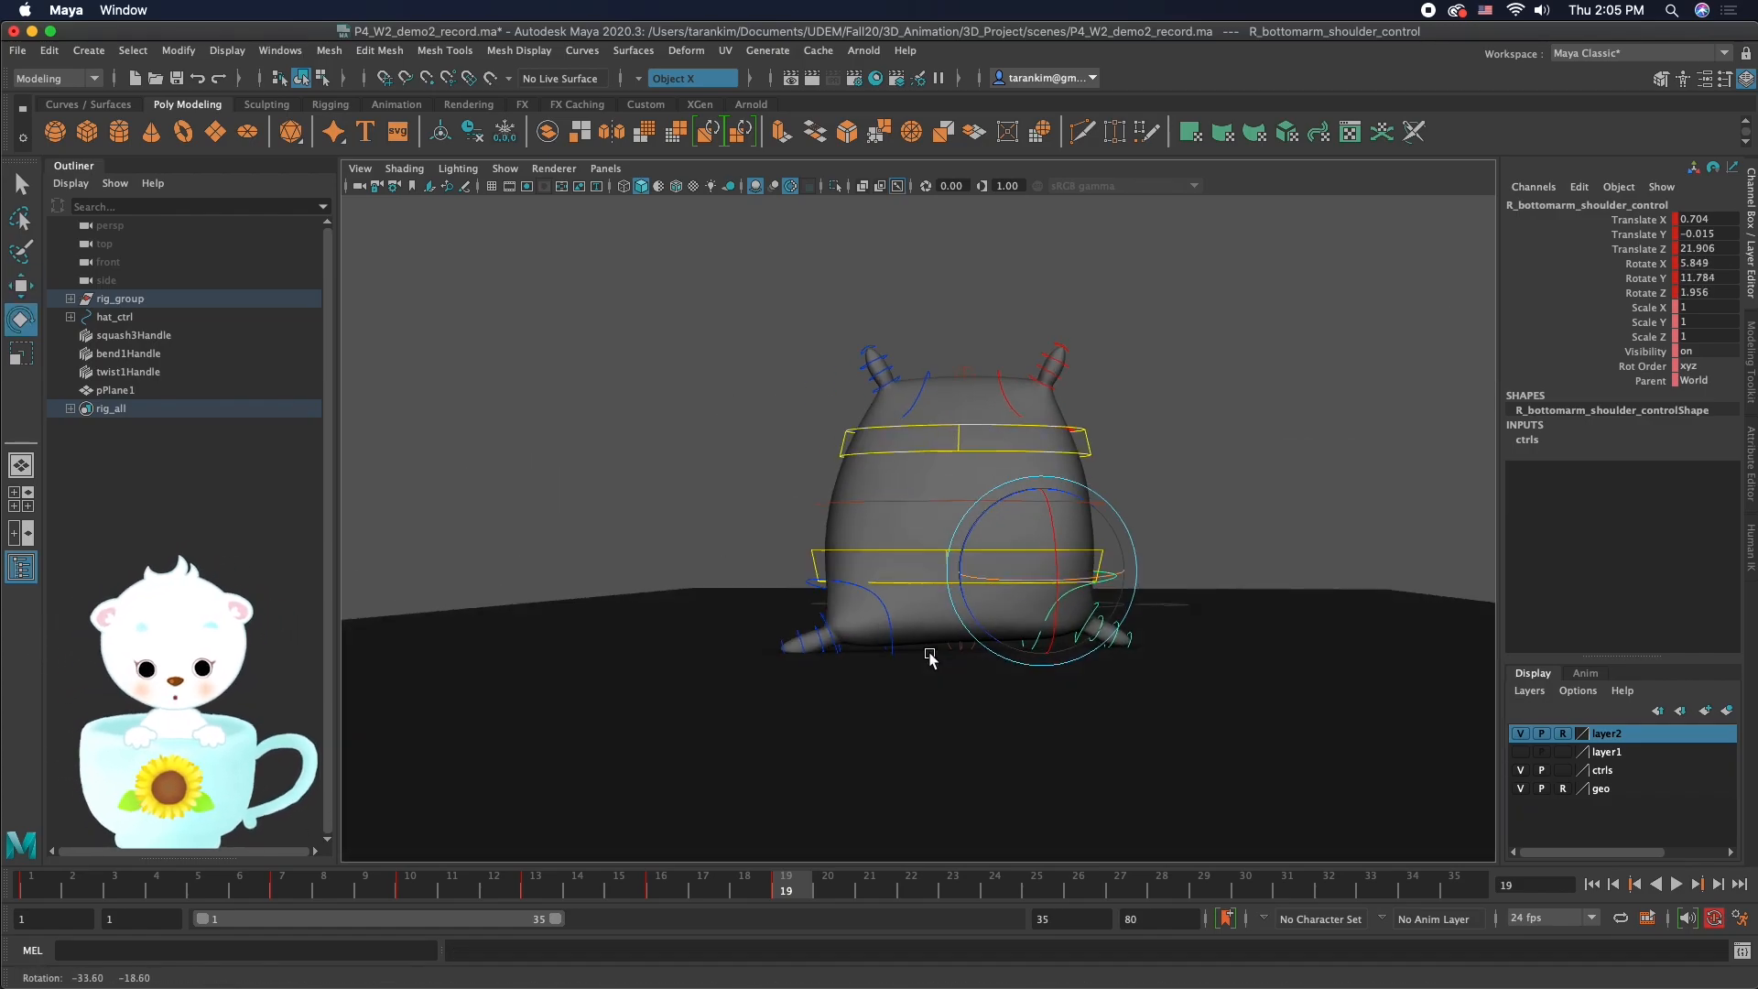
click(1342, 513)
Step: Tilt the top body control to about 31 in Rotate Y and move it to about -1.76 in Translate X and -22.33 in Translate Z
click(1075, 451)
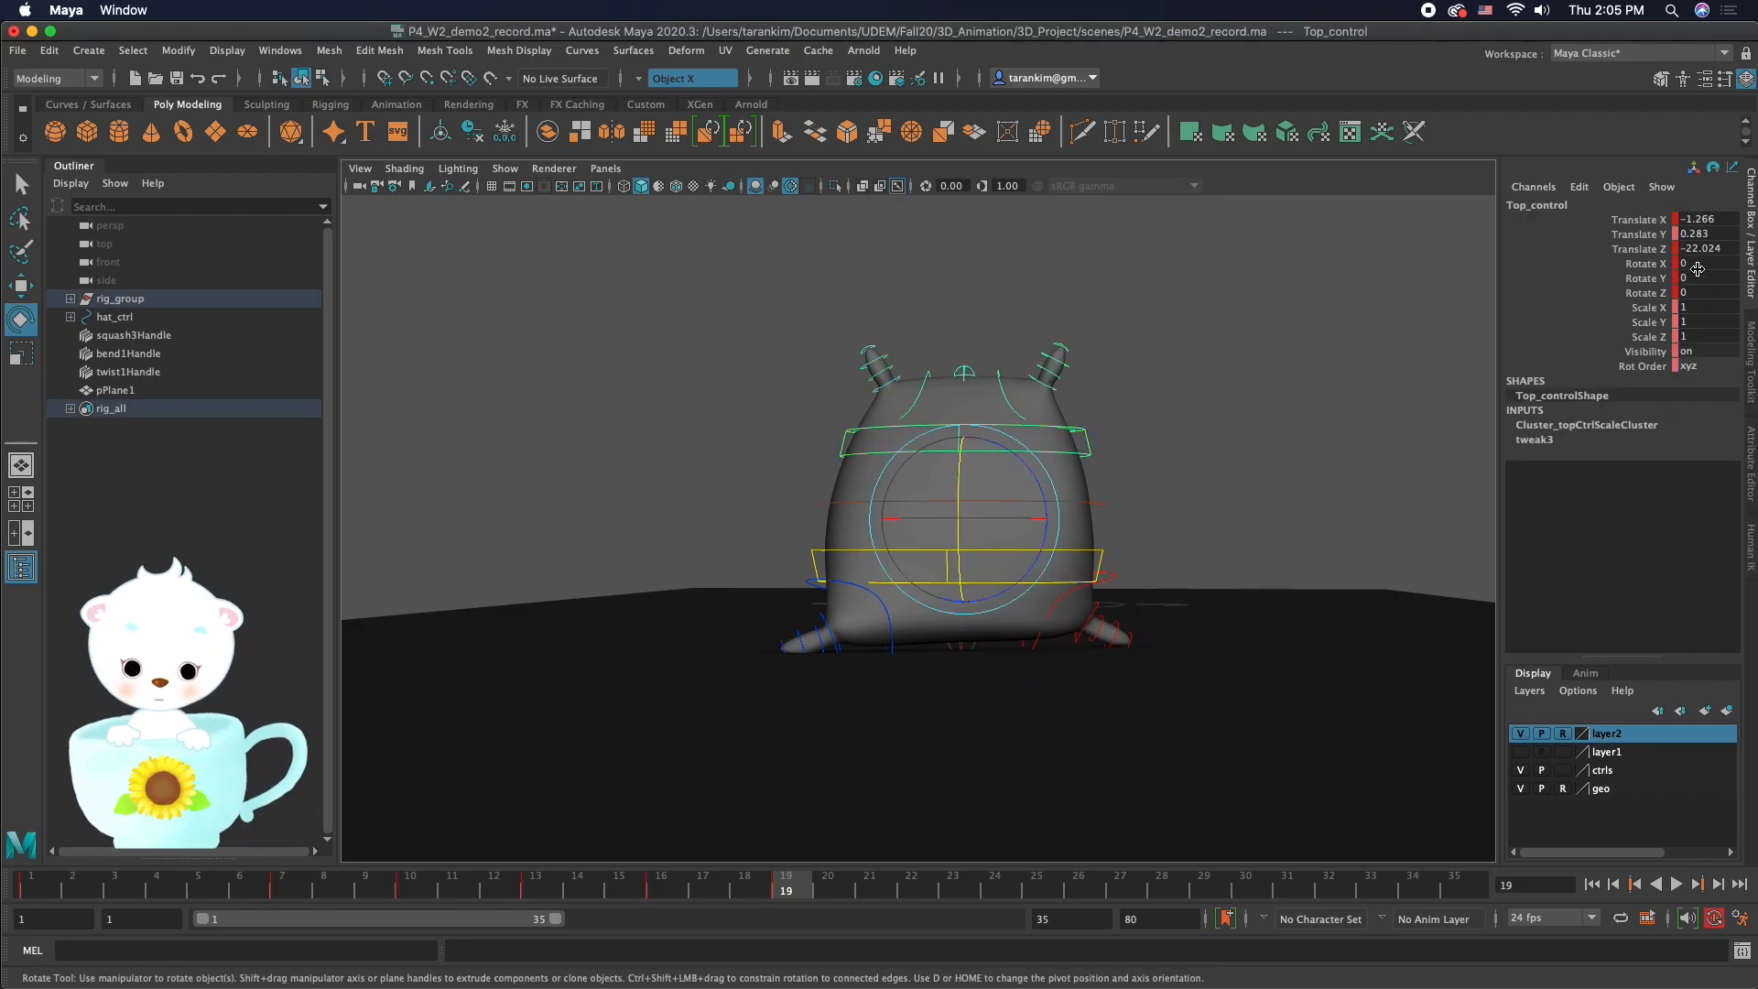
alt+drag(1332, 374, 1145, 373)
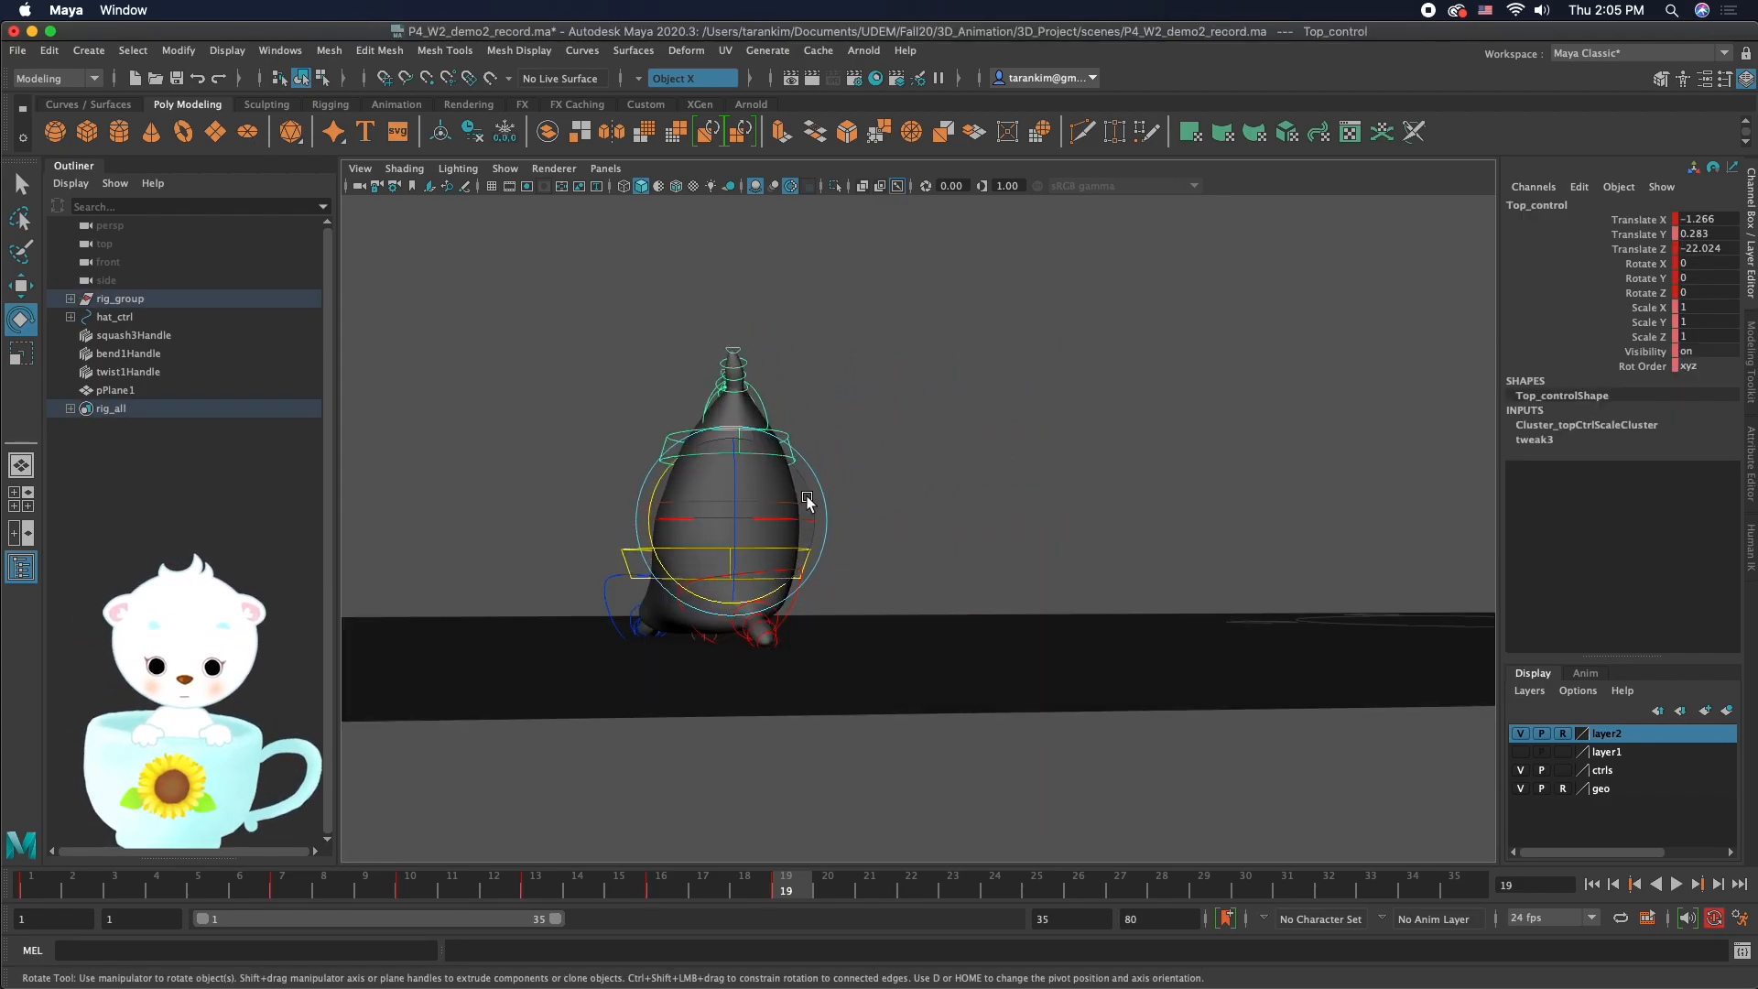
click(789, 473)
click(795, 467)
drag(795, 467, 650, 503)
key(w)
drag(801, 524, 776, 495)
drag(725, 433, 774, 499)
key(e)
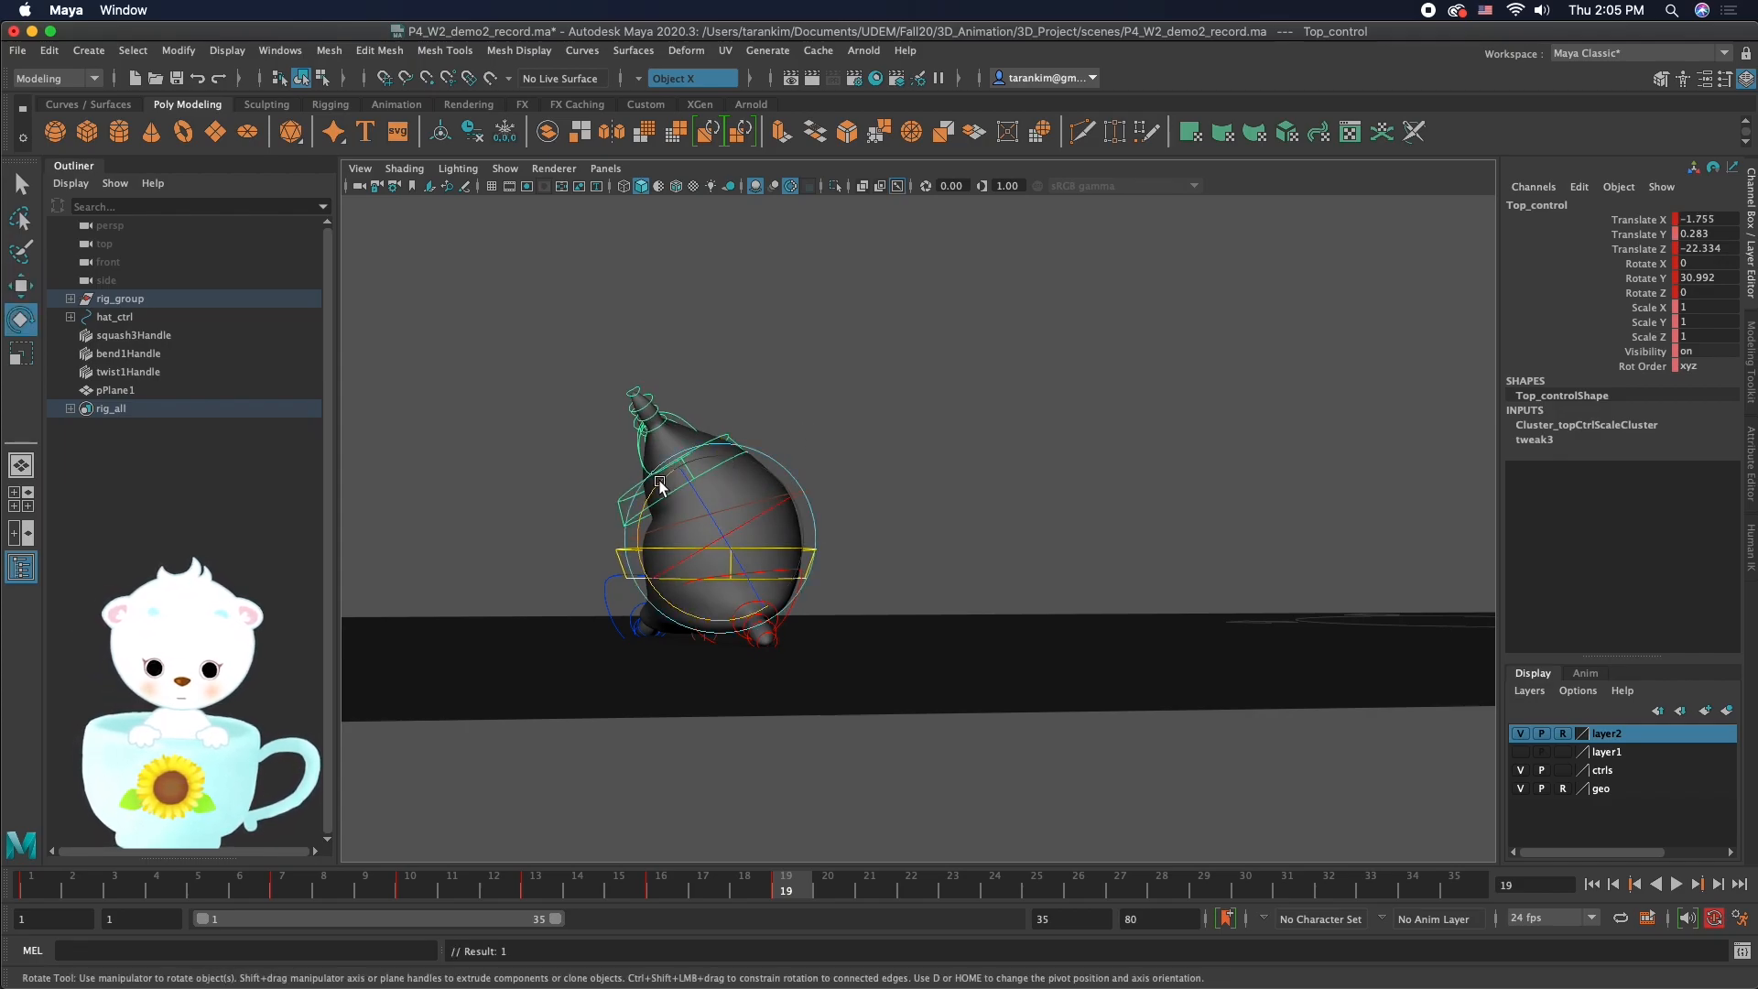
Step: Select all the sack's controls and play the animation, hiding the ctrls layer during playback
alt+drag(1099, 489, 1091, 484)
drag(527, 309, 903, 772)
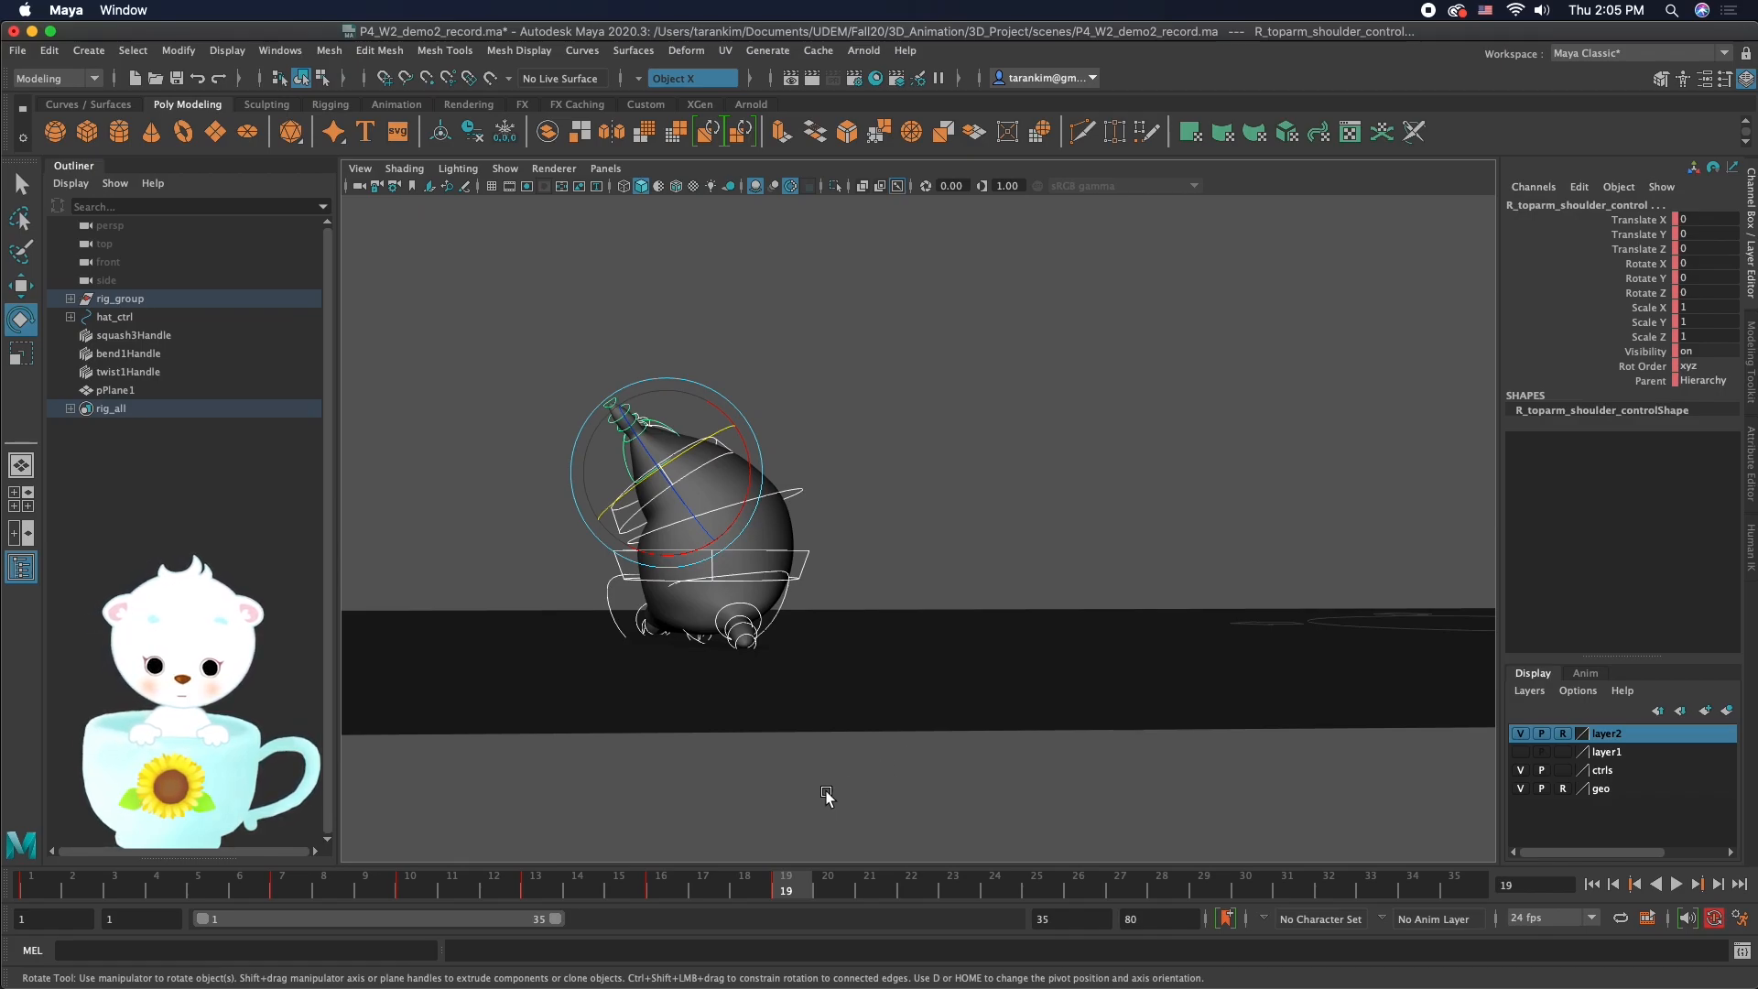
key(alt+v)
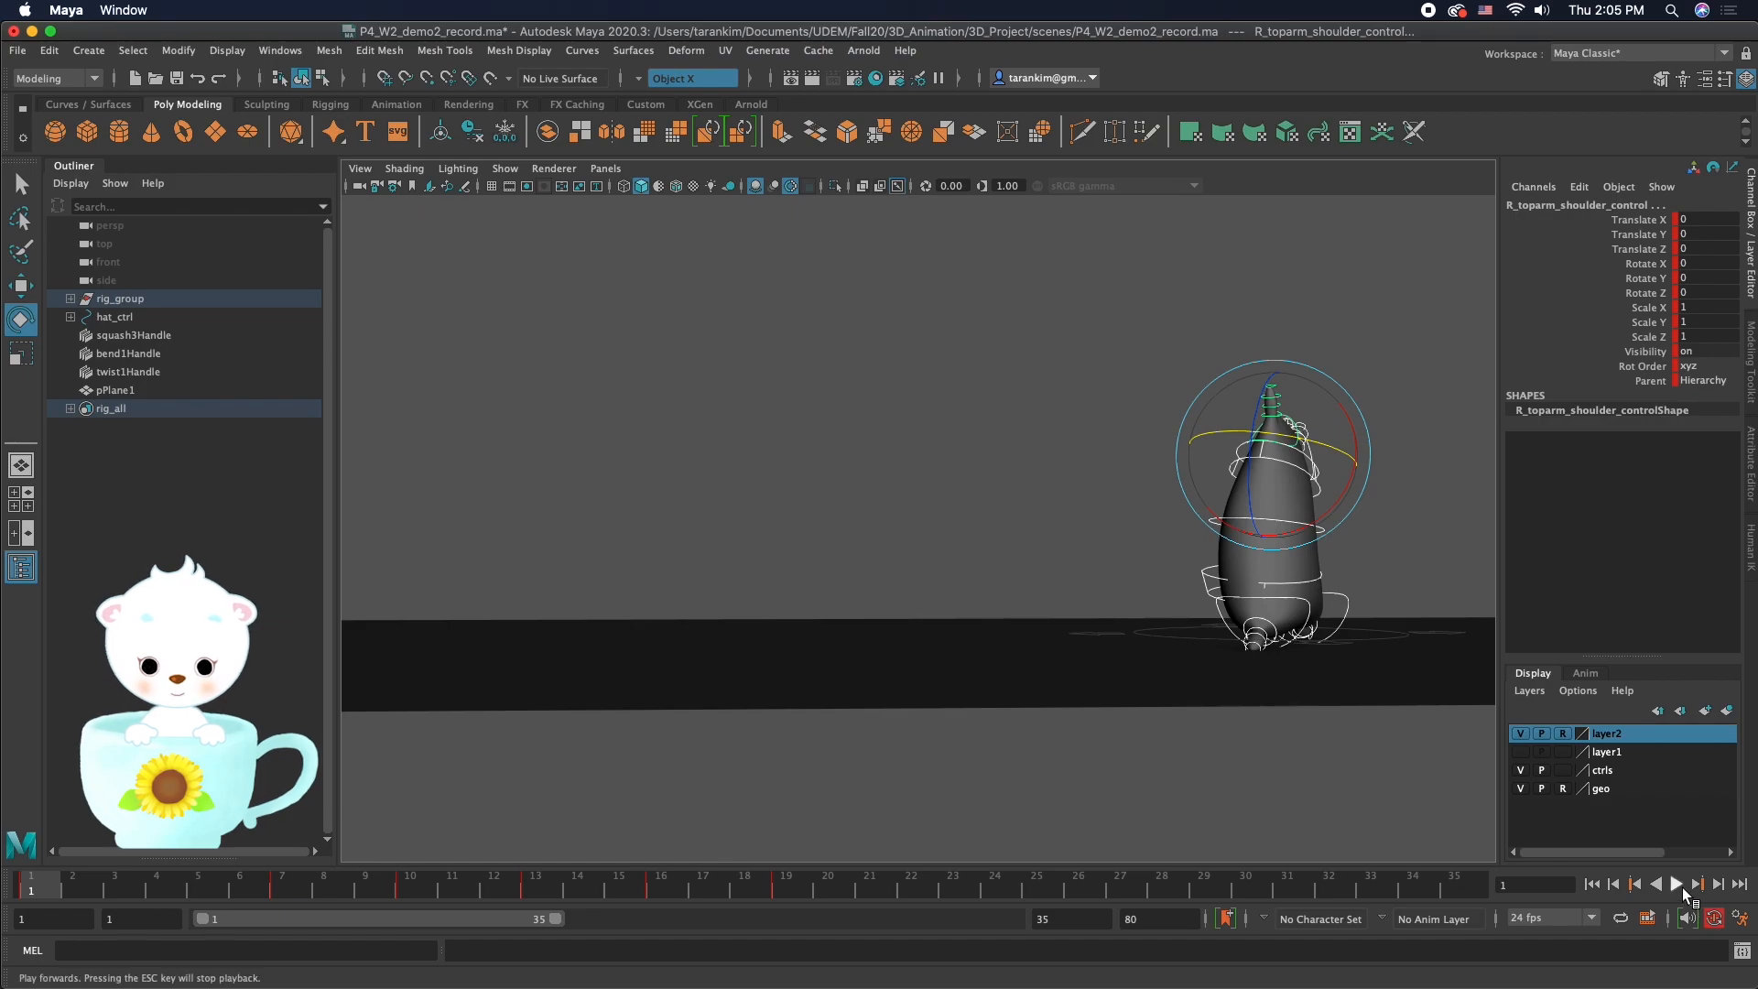
click(1677, 885)
click(1677, 886)
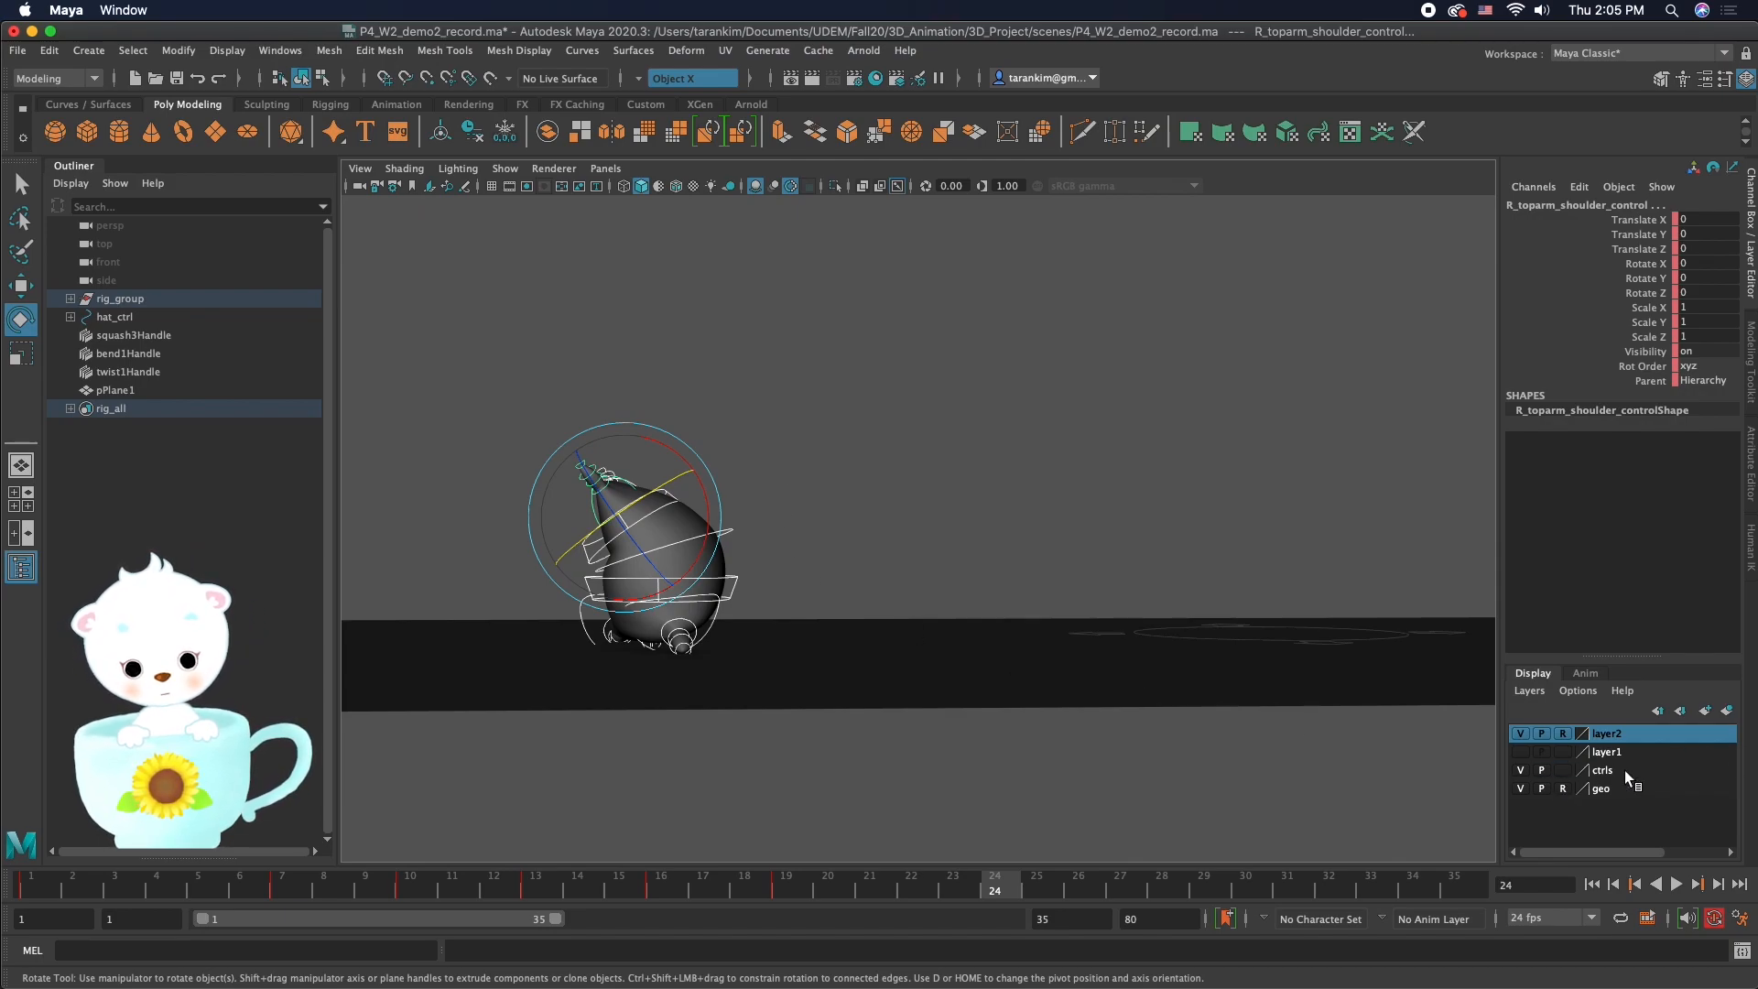
click(1676, 883)
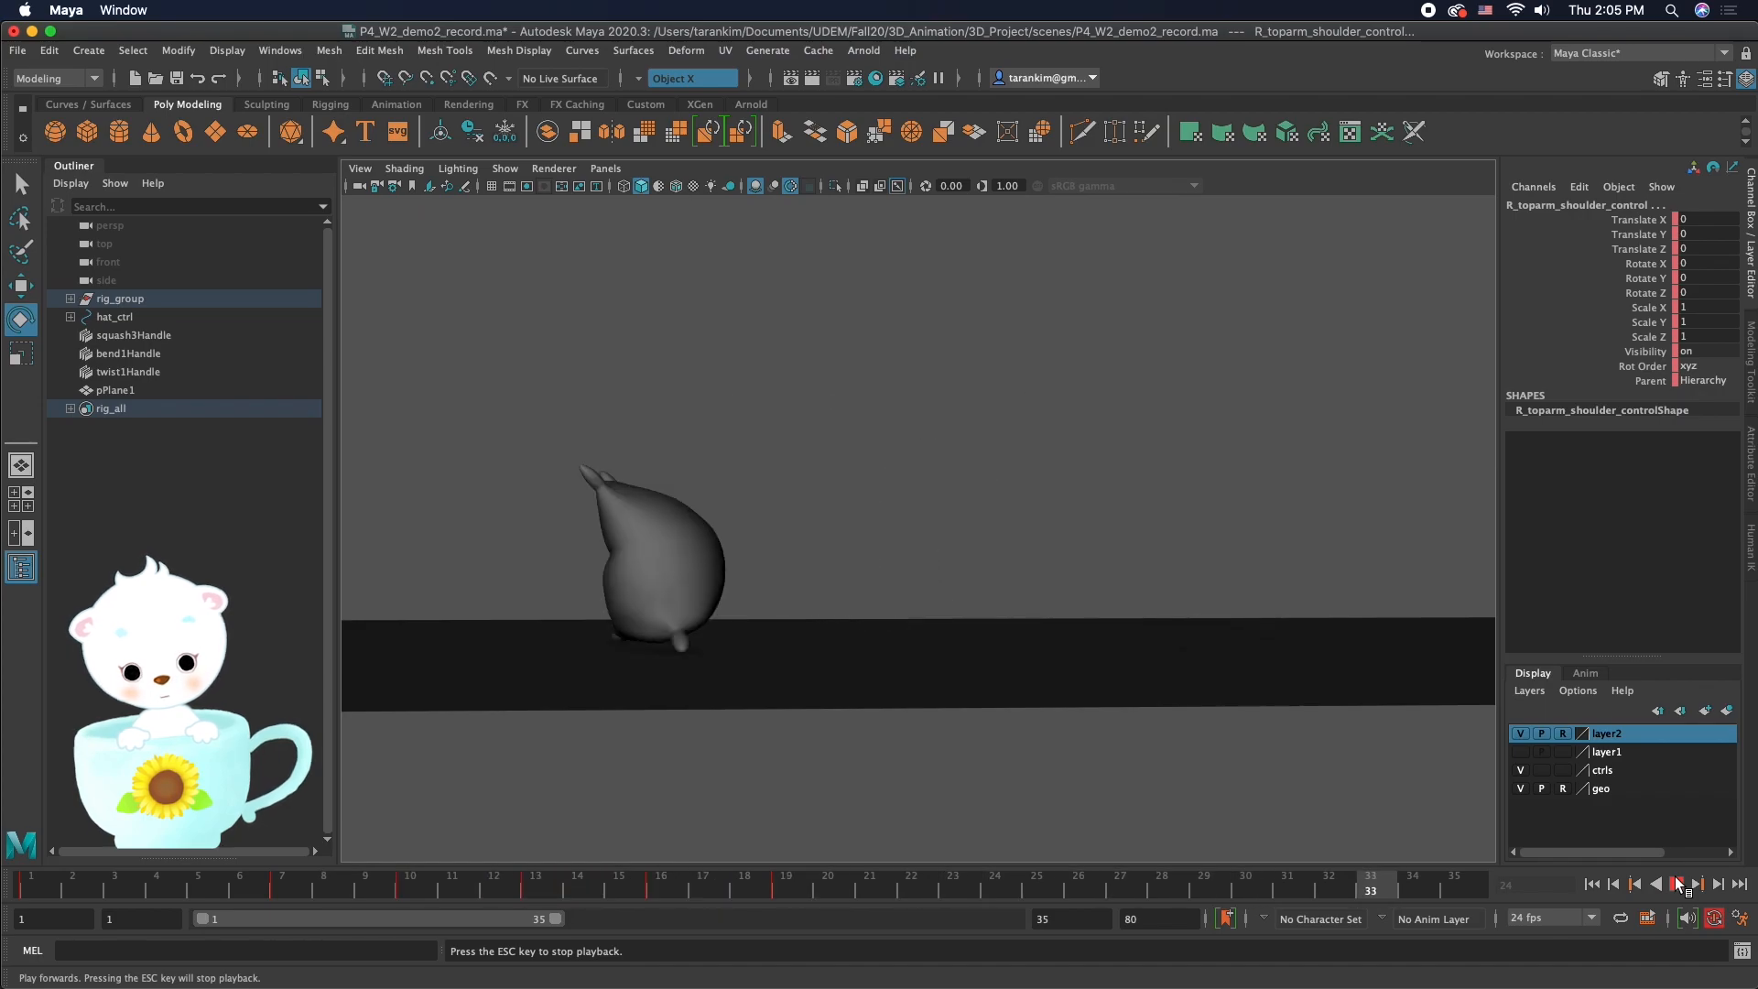
key(Escape)
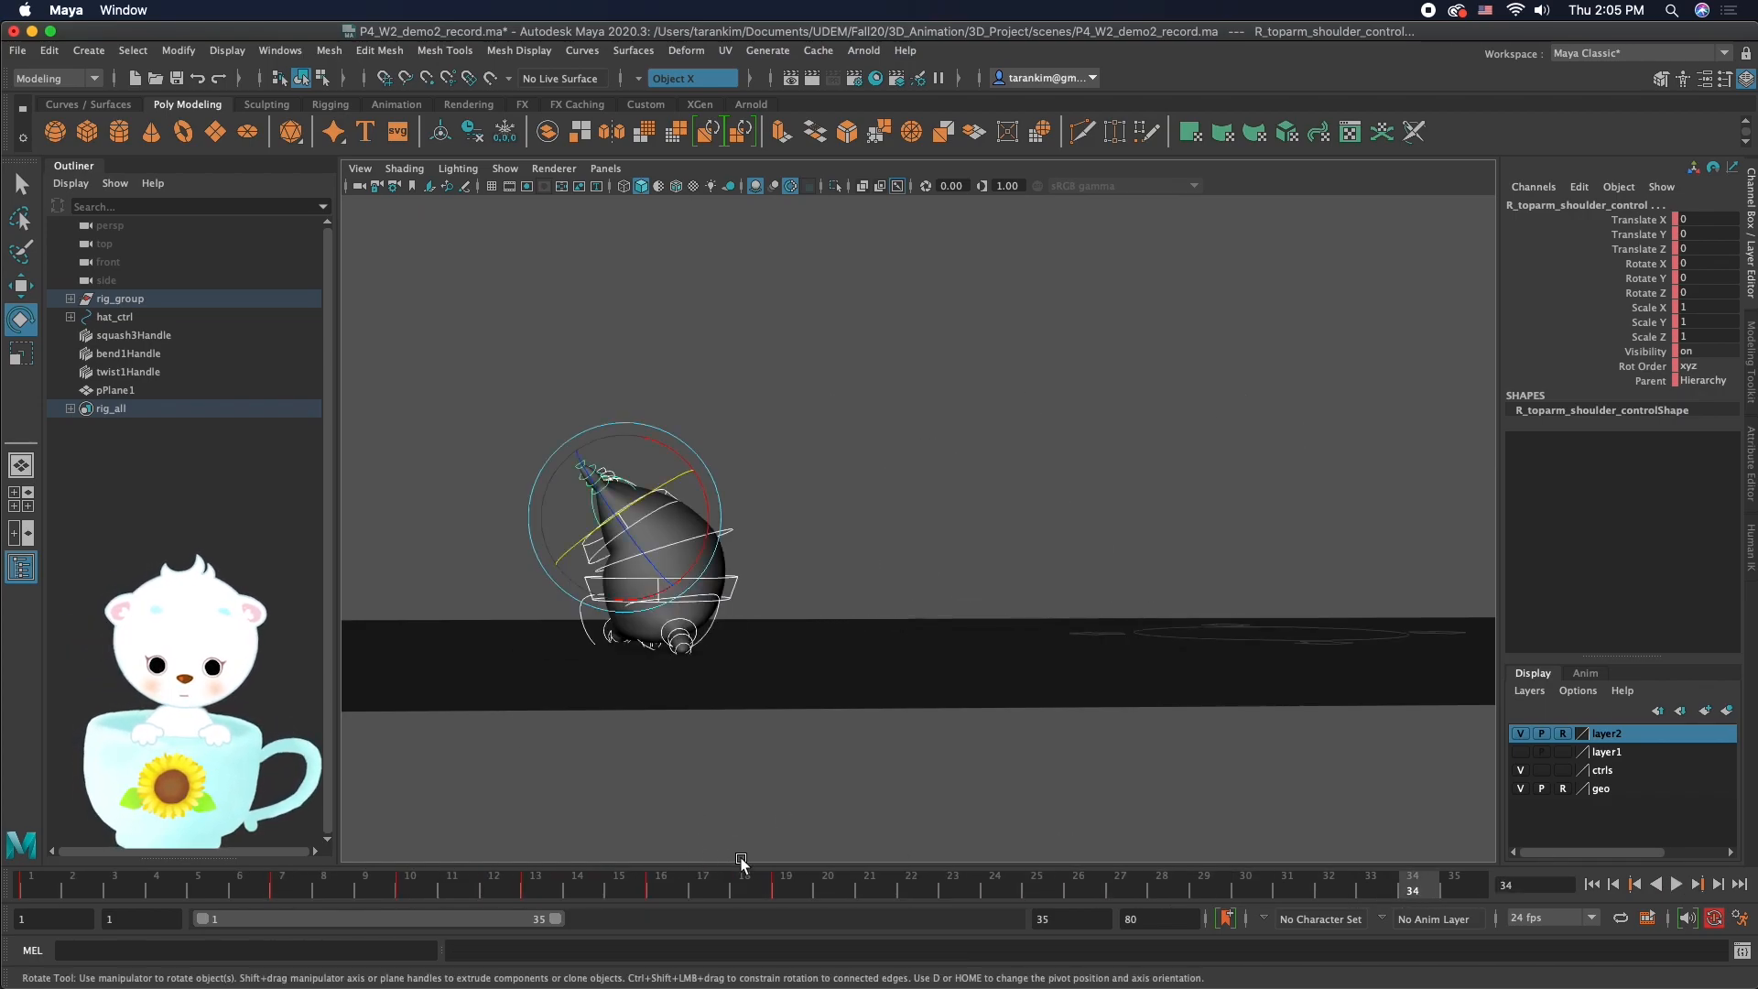
Step: Scrub to frame 35, select the placement control to inspect its values, and scrub back to frame 26
drag(734, 873, 908, 881)
drag(1413, 884, 1569, 913)
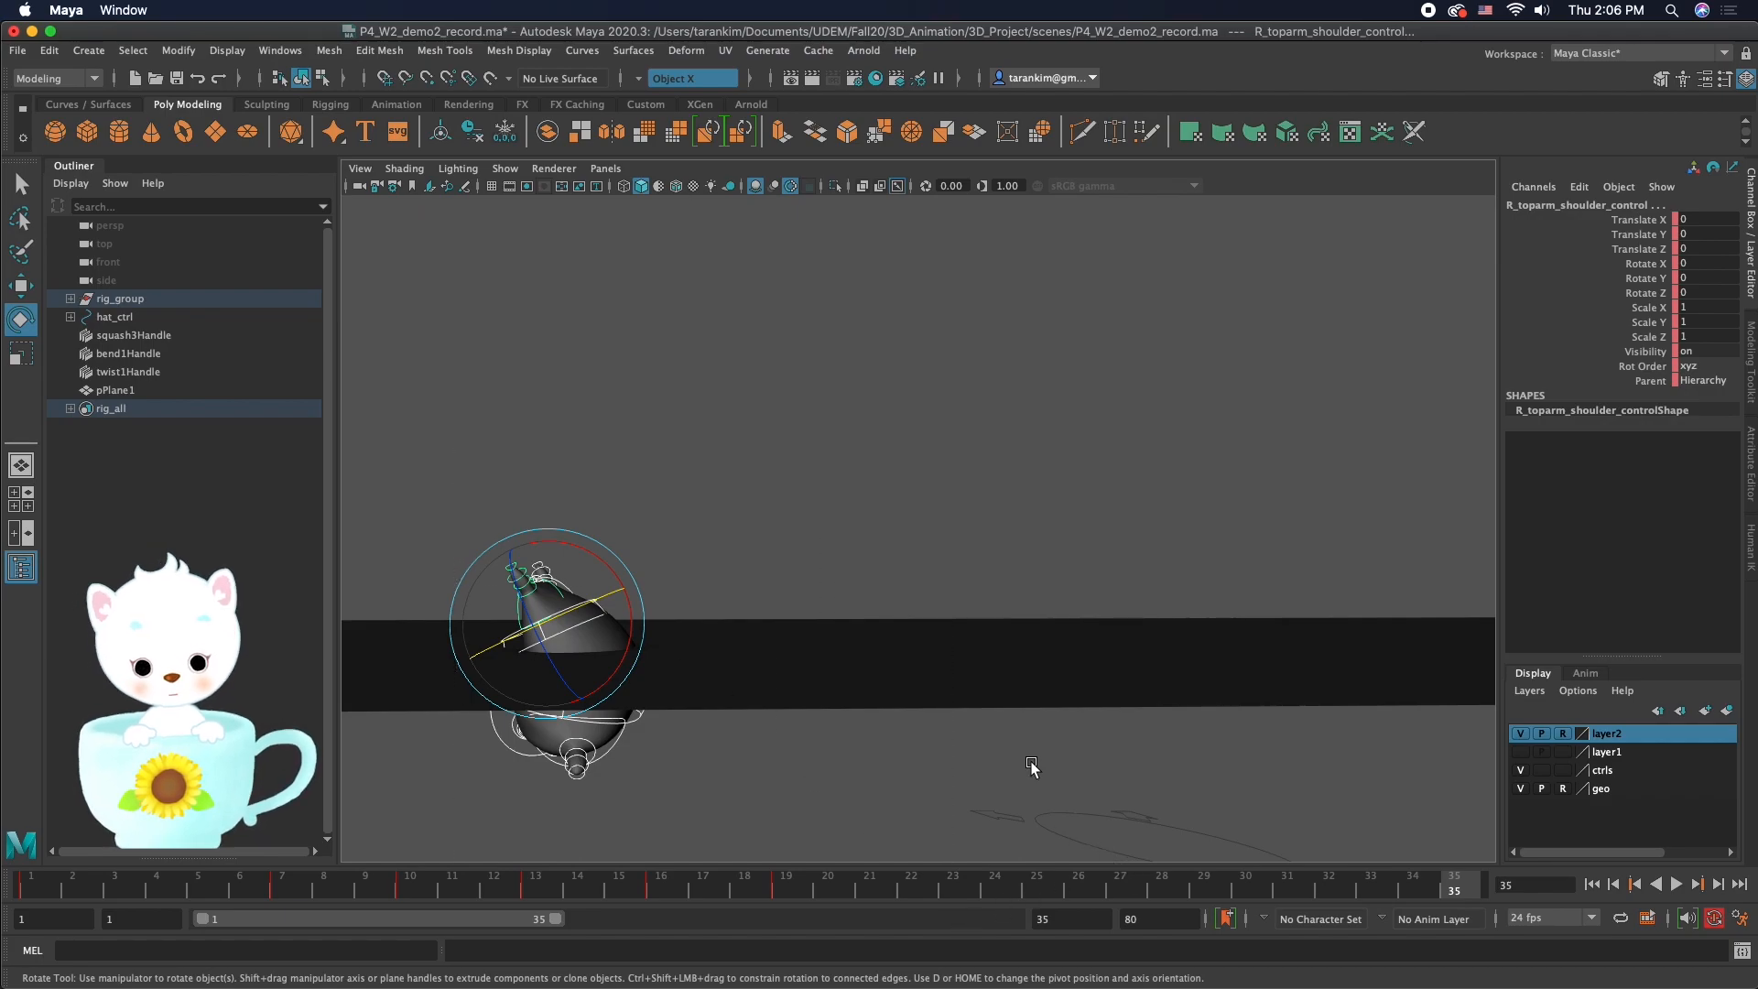
drag(1027, 758, 1217, 880)
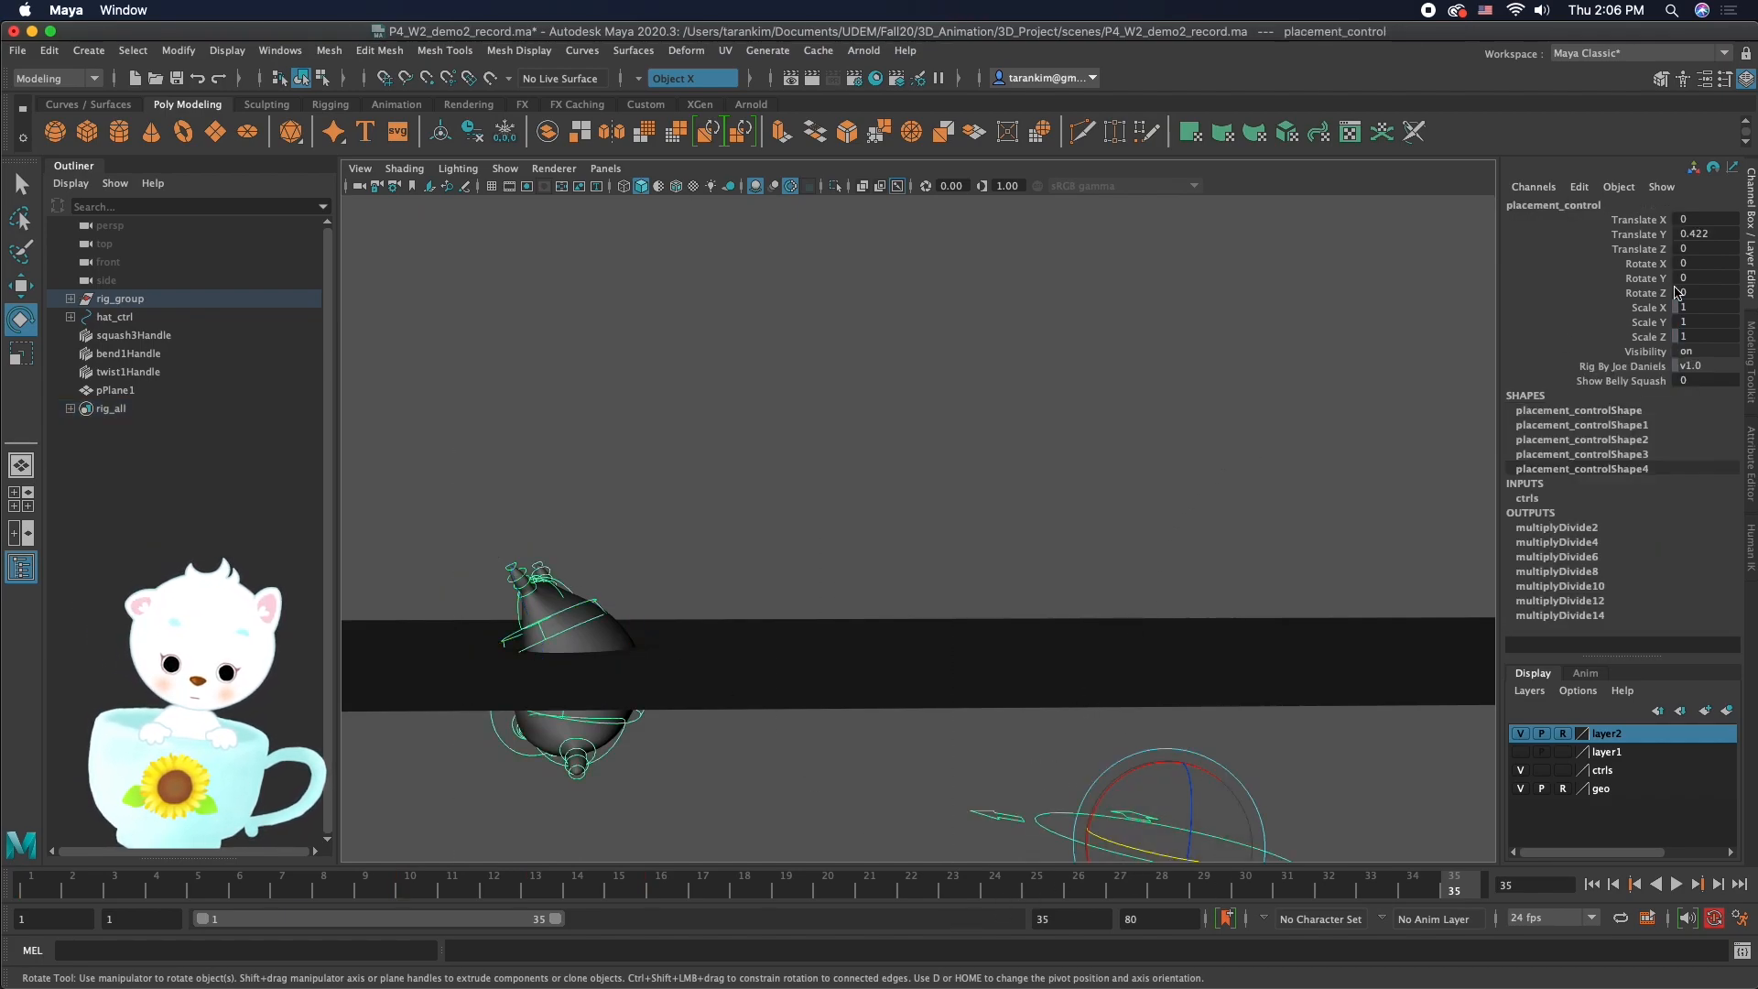
drag(1258, 880, 1078, 899)
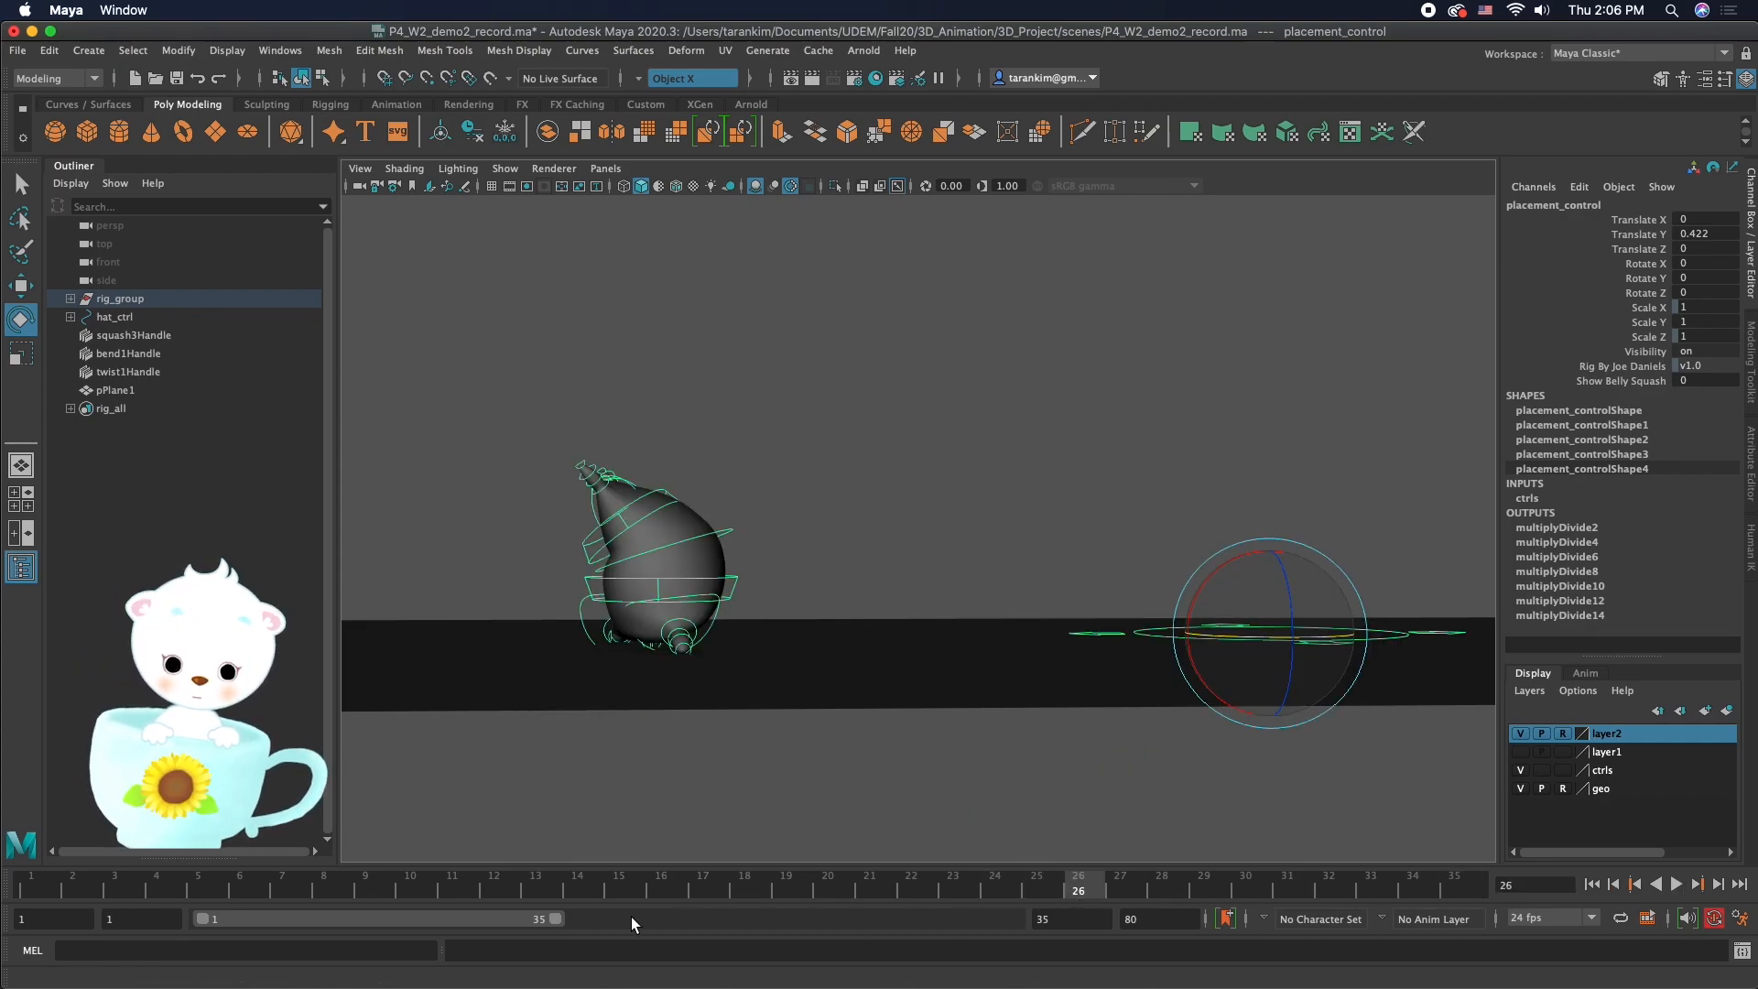
Step: Extend the playback range to frame 79 and play the animation
drag(553, 917, 1002, 919)
key(alt+v)
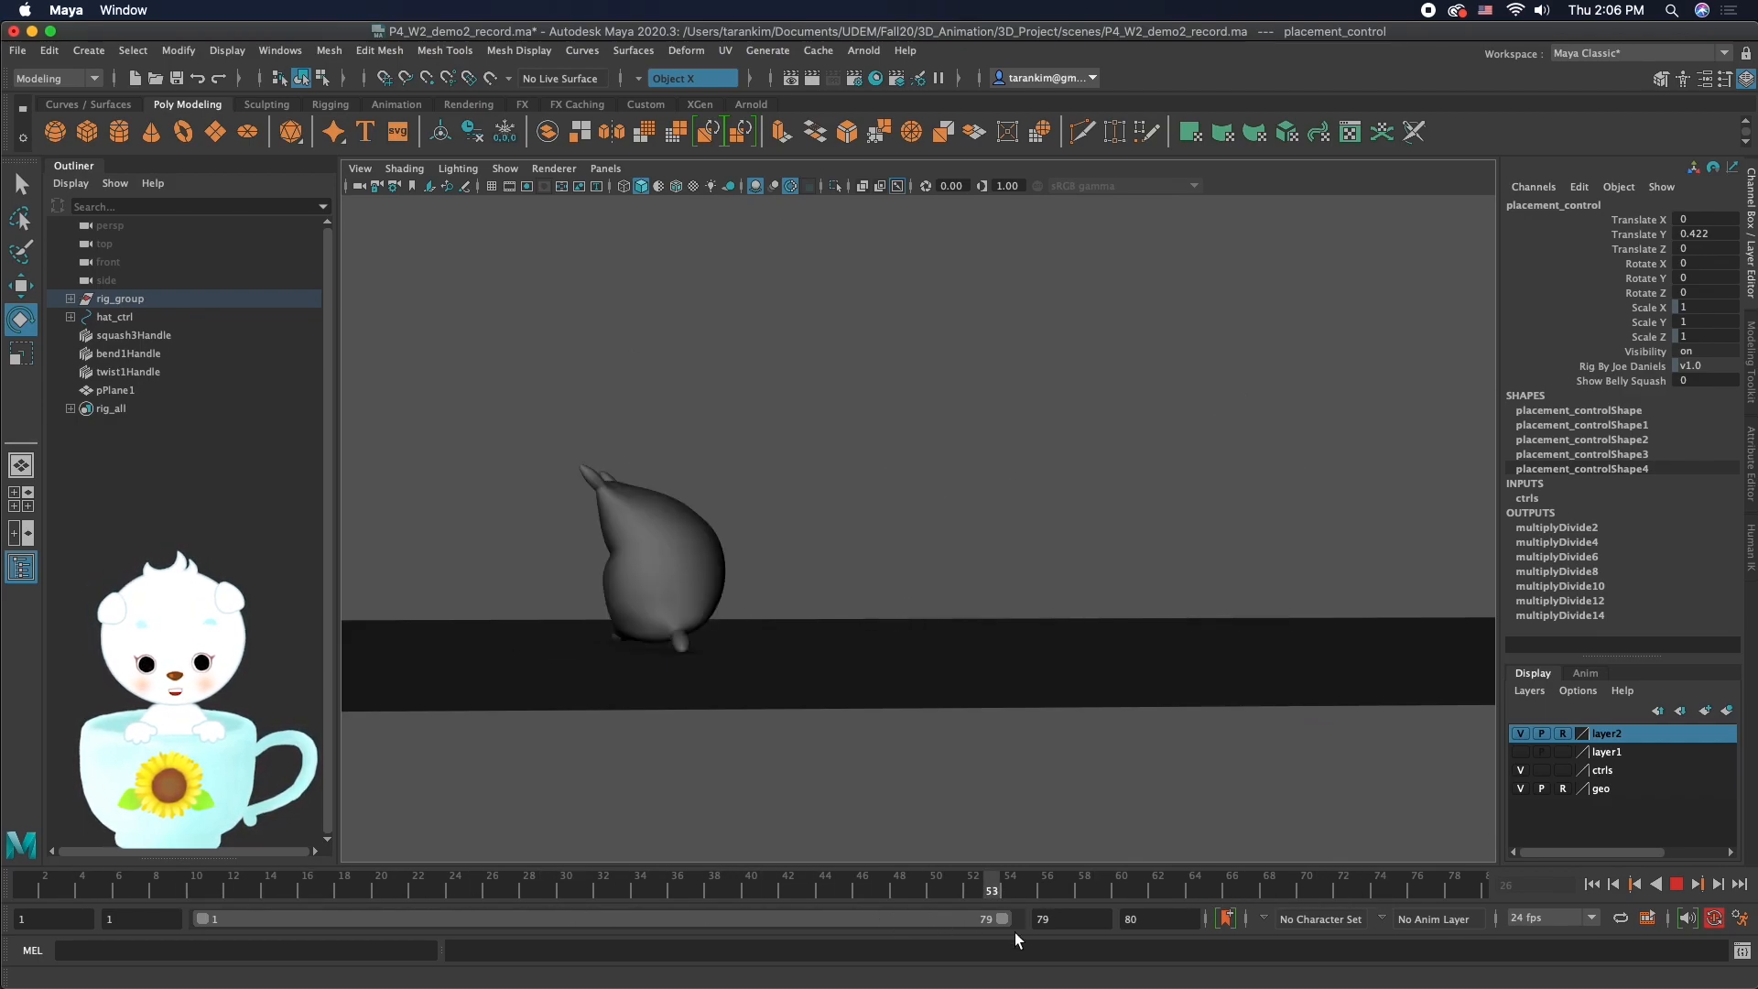
key(alt+v)
Step: Select all the sack's controls, shorten the playback range to end at frame 27 and play the animation
mouse_move(486, 396)
mouse_down()
mouse_move(910, 843)
mouse_move(835, 753)
mouse_move(879, 761)
mouse_up()
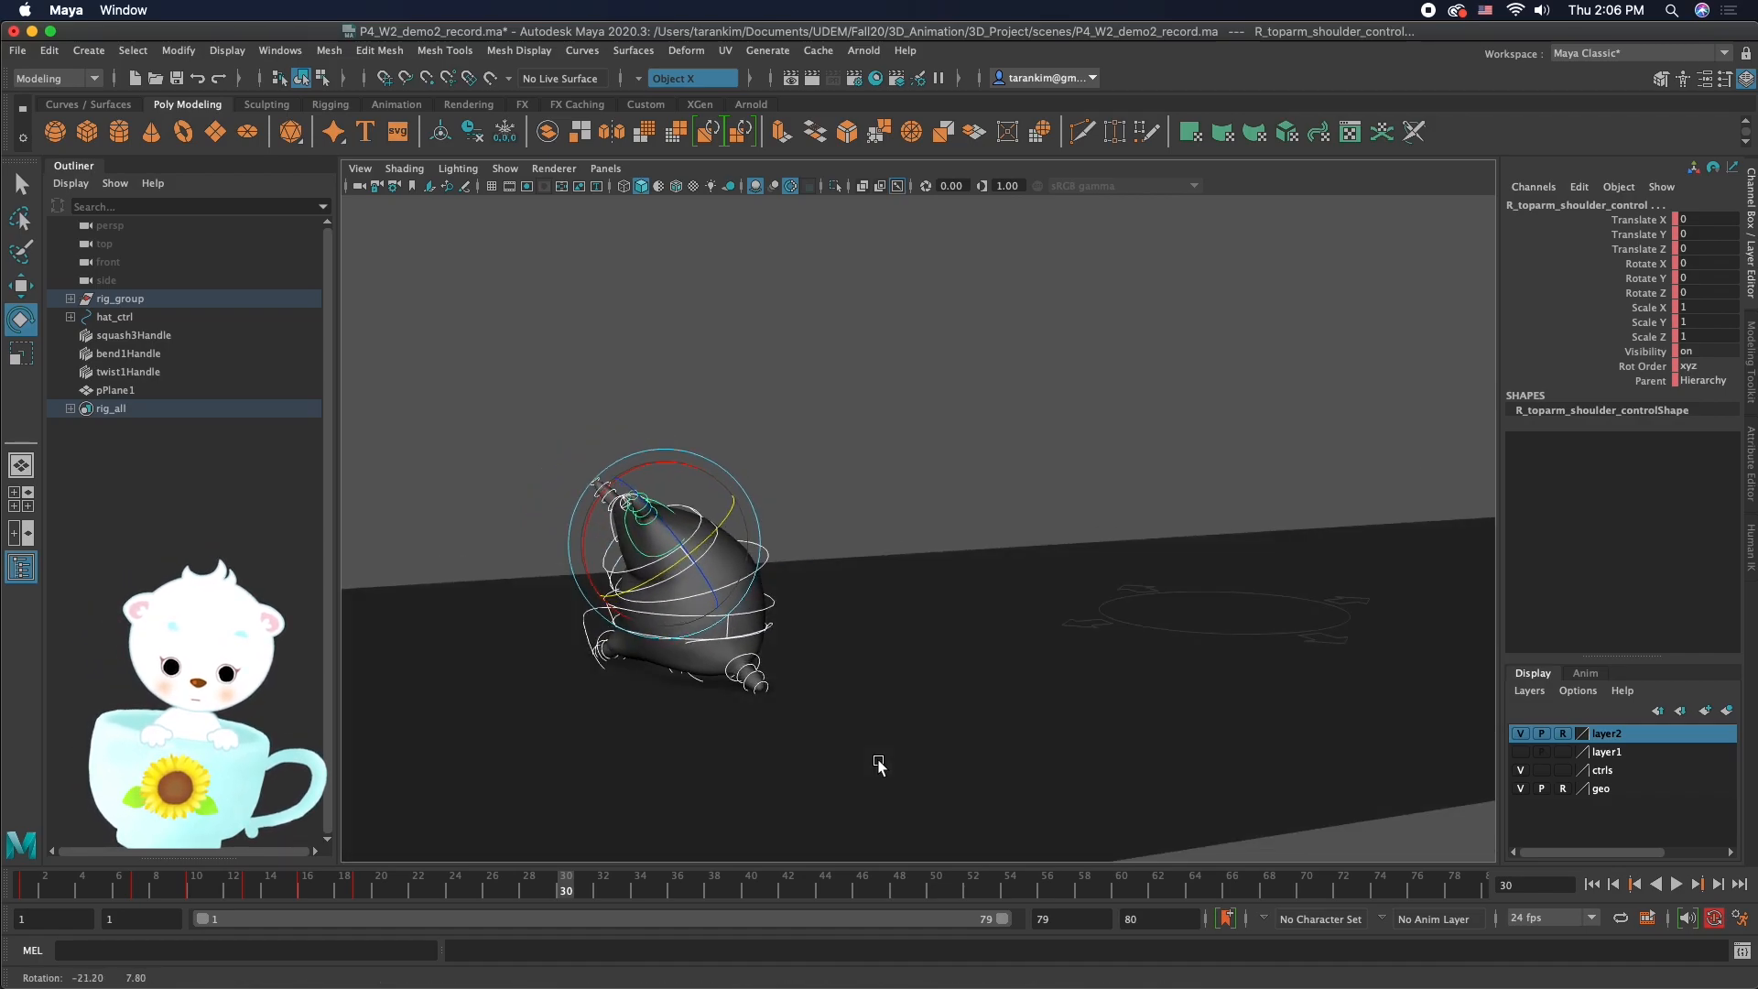
drag(1003, 915, 454, 917)
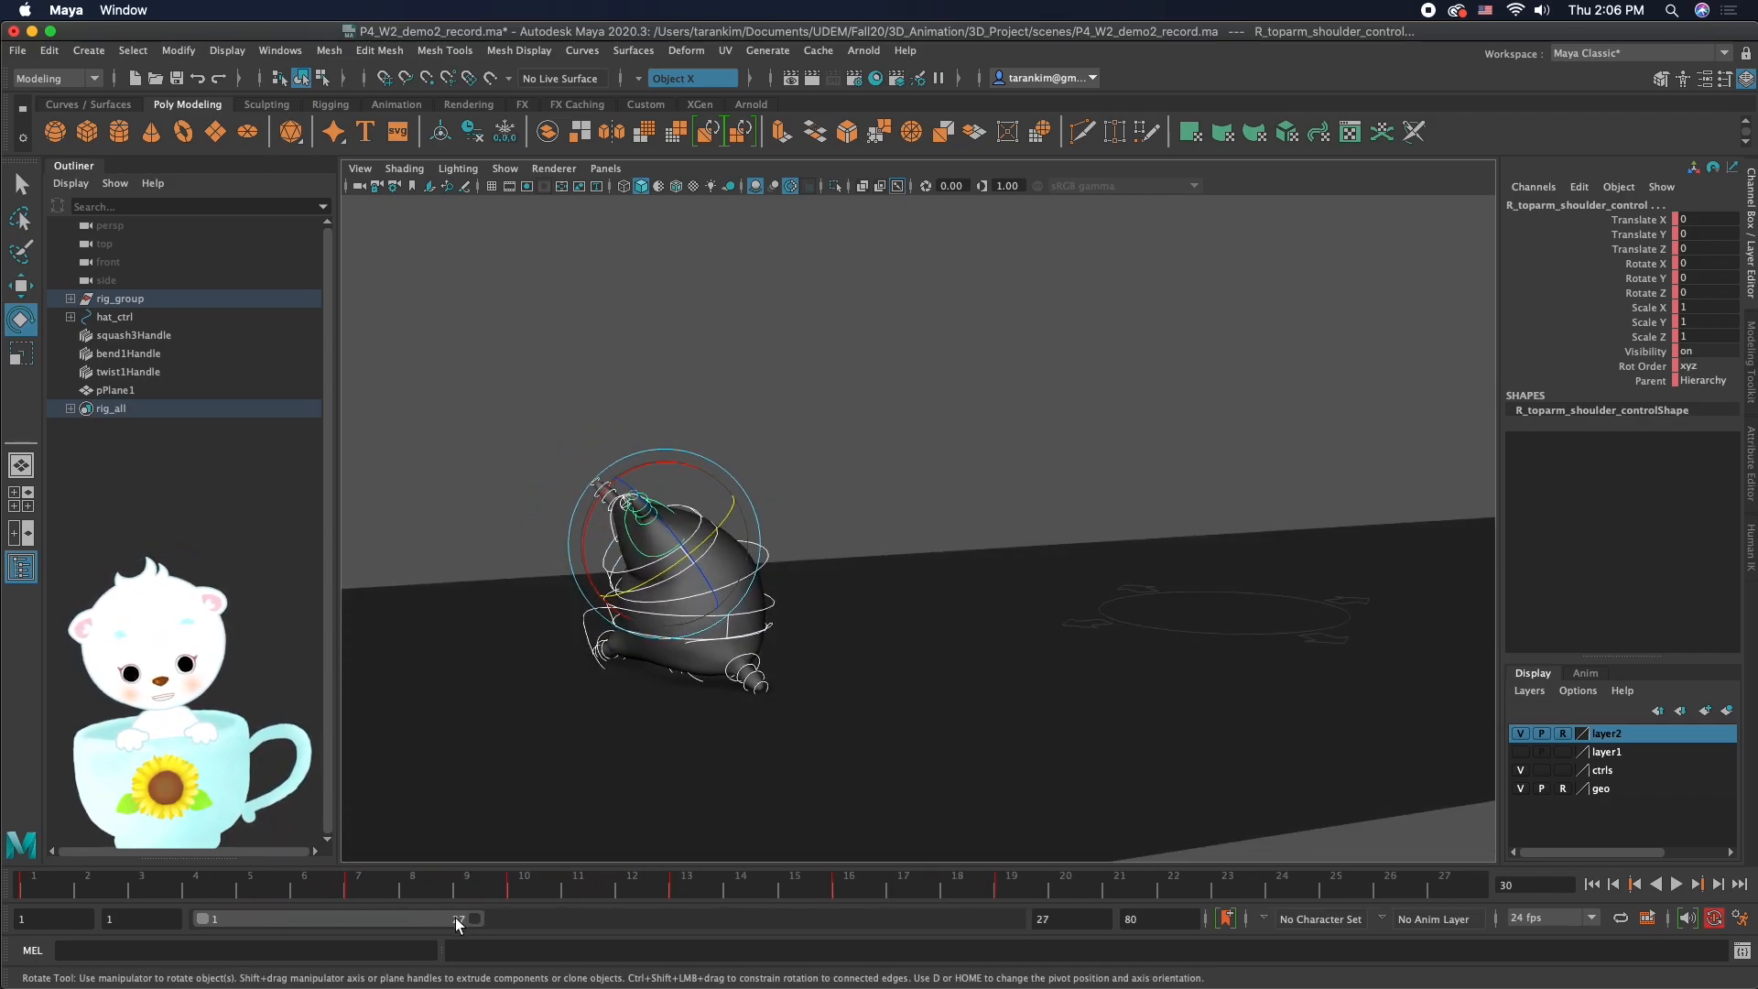
click(1673, 886)
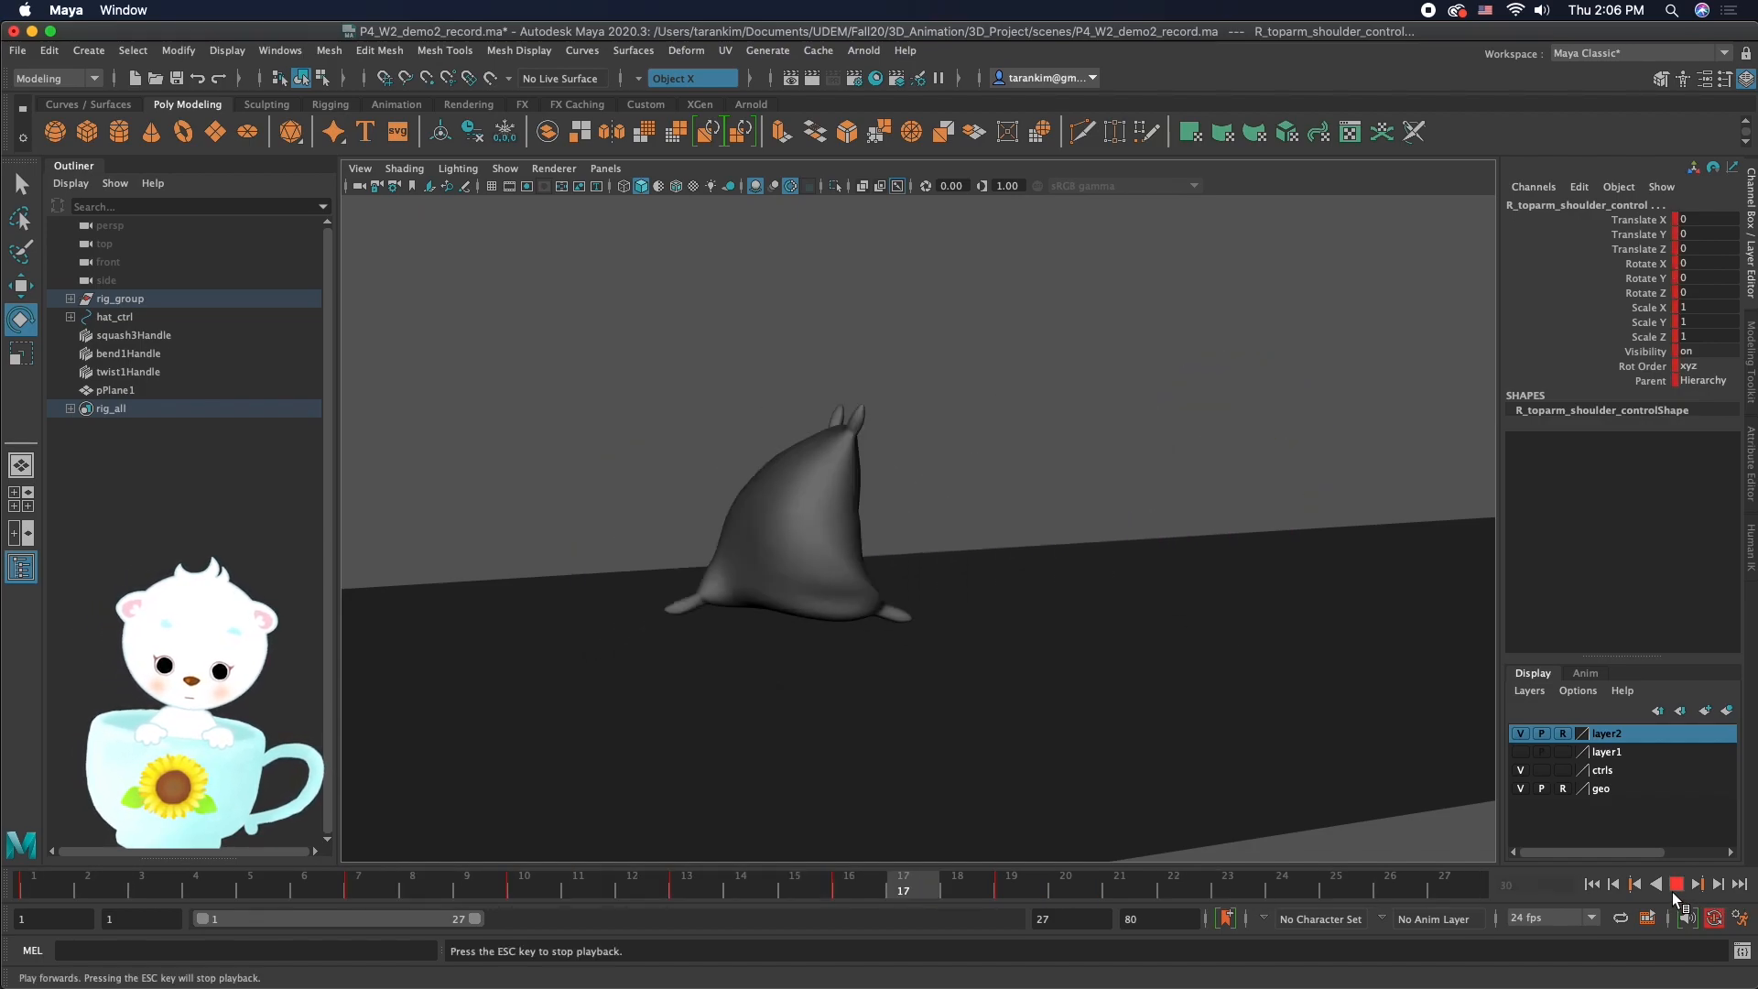